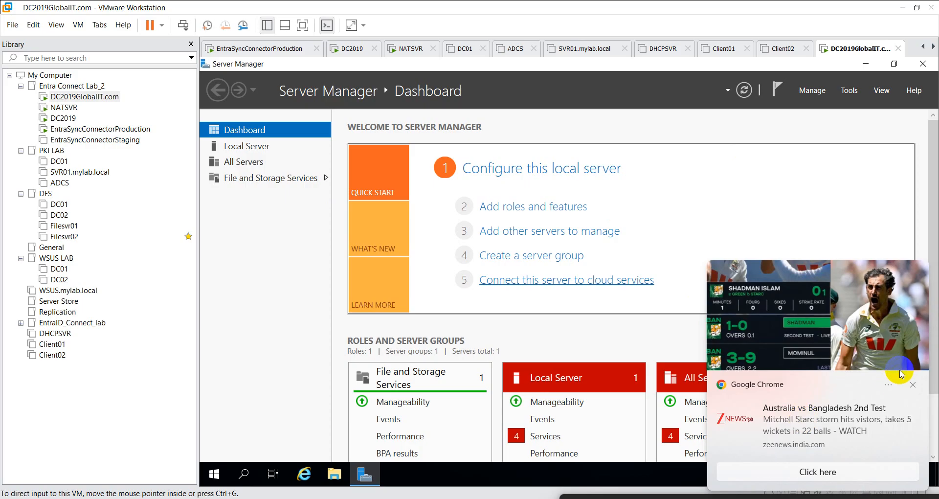
# - Turn off all Google Chrome notifications, then open and close the Start search panel
pyautogui.click(888, 385)
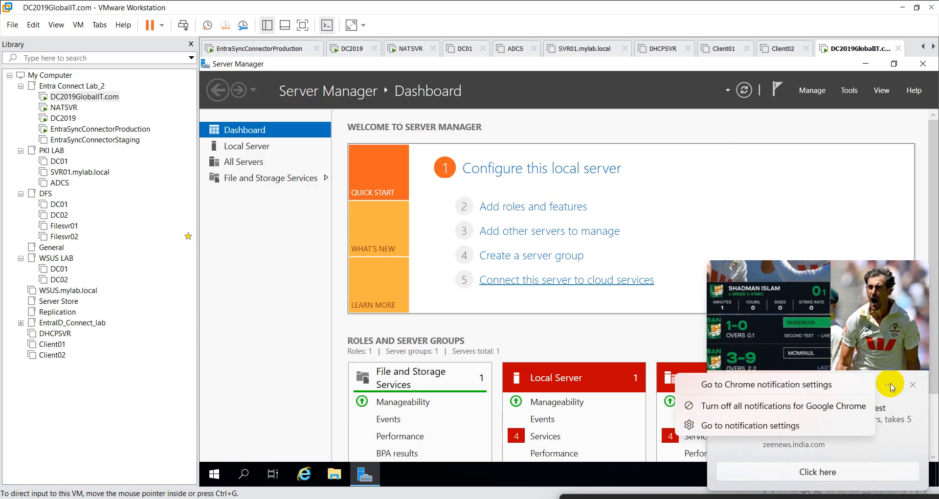
pyautogui.click(834, 410)
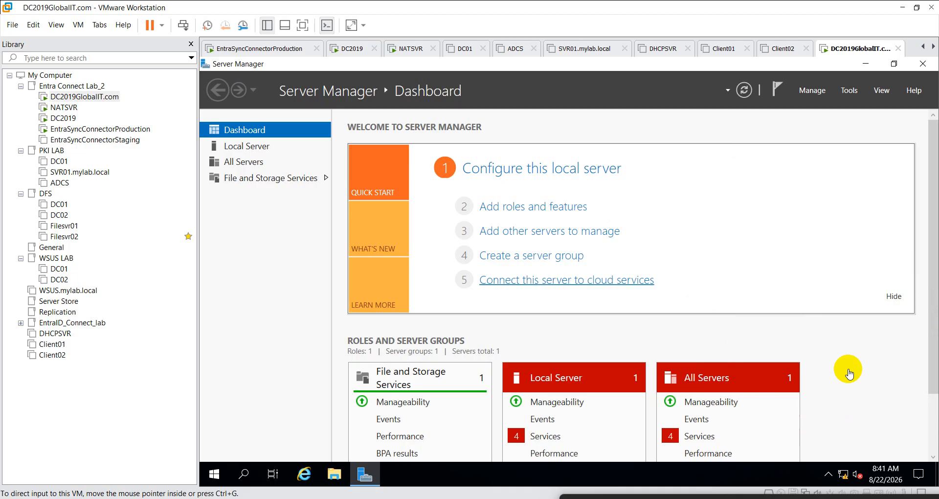
pyautogui.click(337, 498)
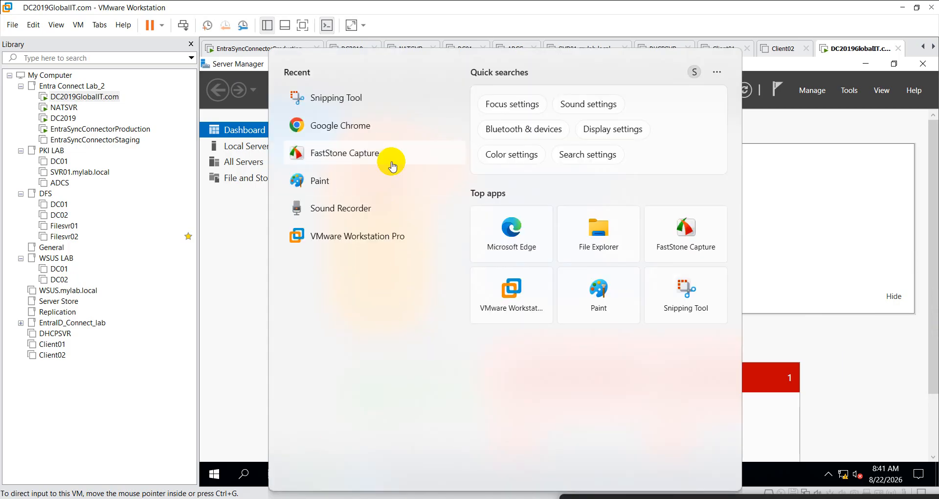
pyautogui.click(333, 173)
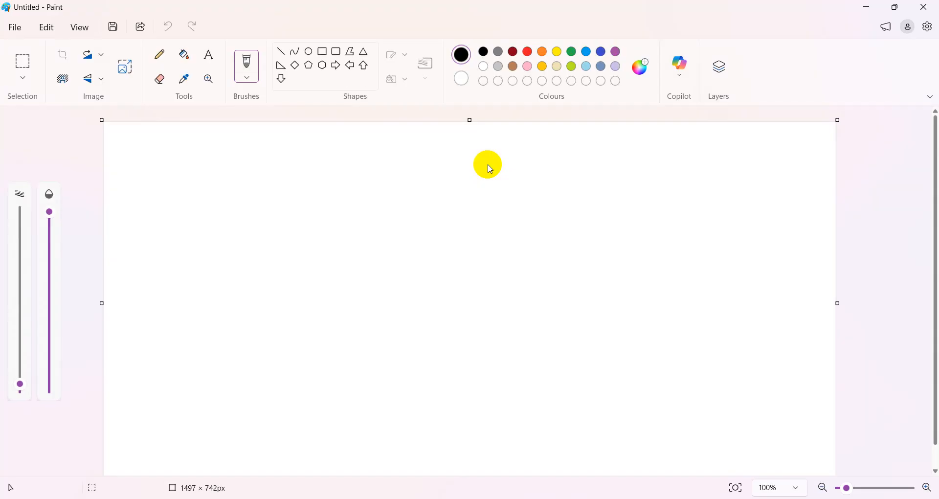
# - Draw a triangle near the top of the canvas, undoing a stray left arrow
pyautogui.click(365, 51)
pyautogui.moveTo(303, 157); pyautogui.dragTo(355, 213)
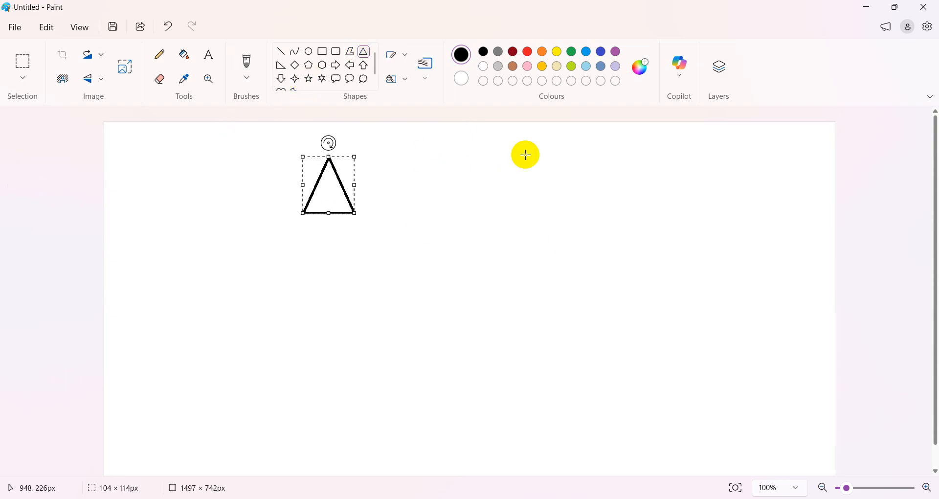
pyautogui.click(351, 65)
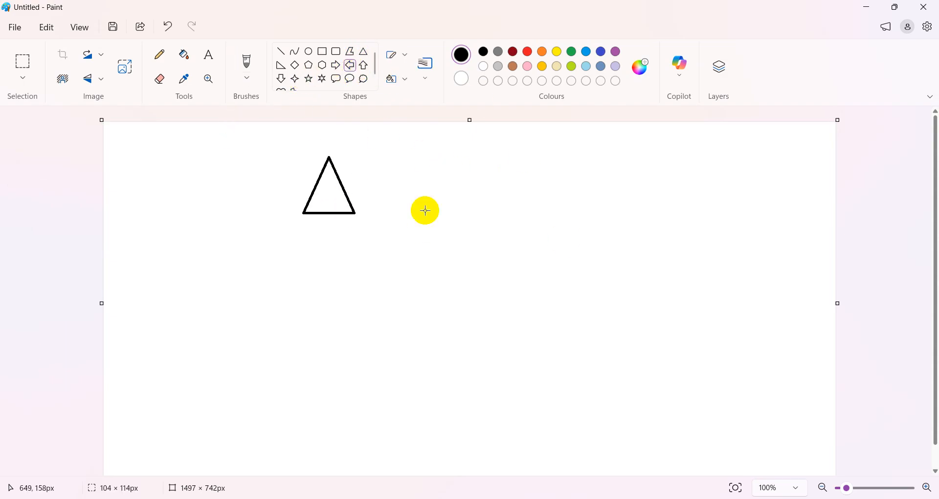
pyautogui.moveTo(389, 169); pyautogui.dragTo(464, 206)
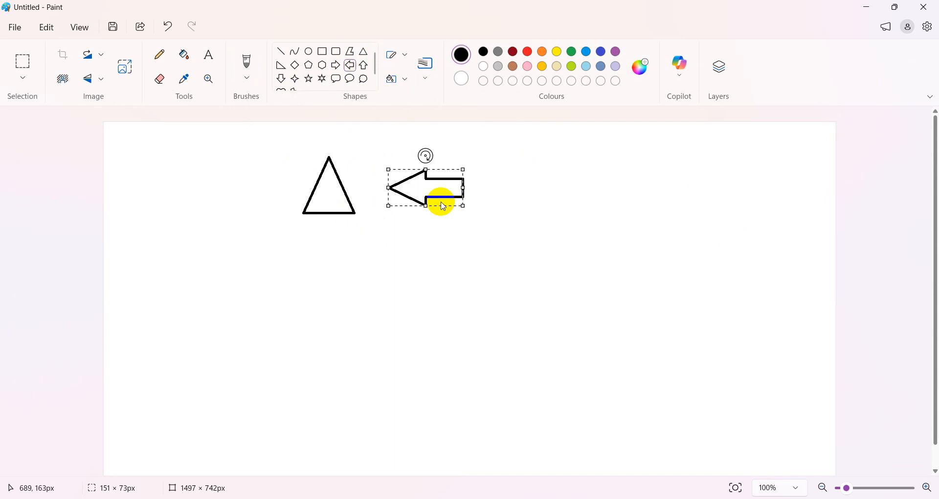
pyautogui.hotkey('ctrl', 'z')
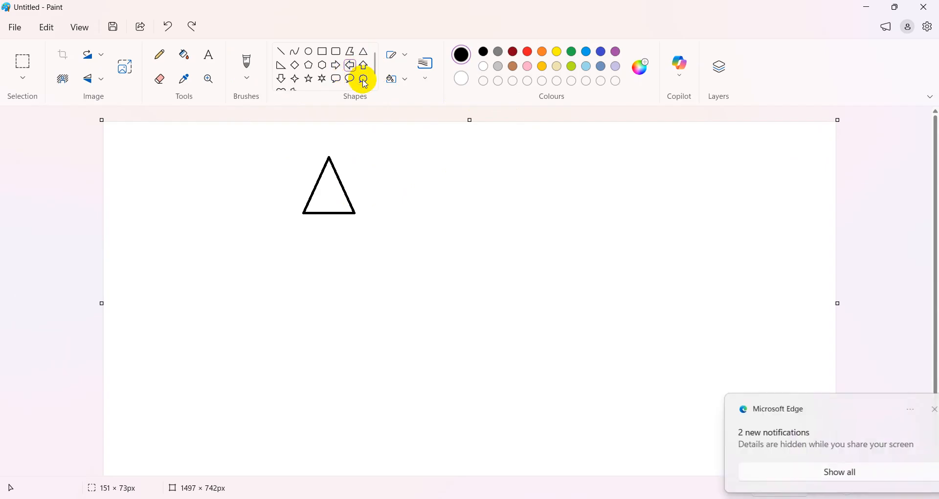
# - Add a thought cloud at the top right and a right arrow leading toward it
pyautogui.click(363, 79)
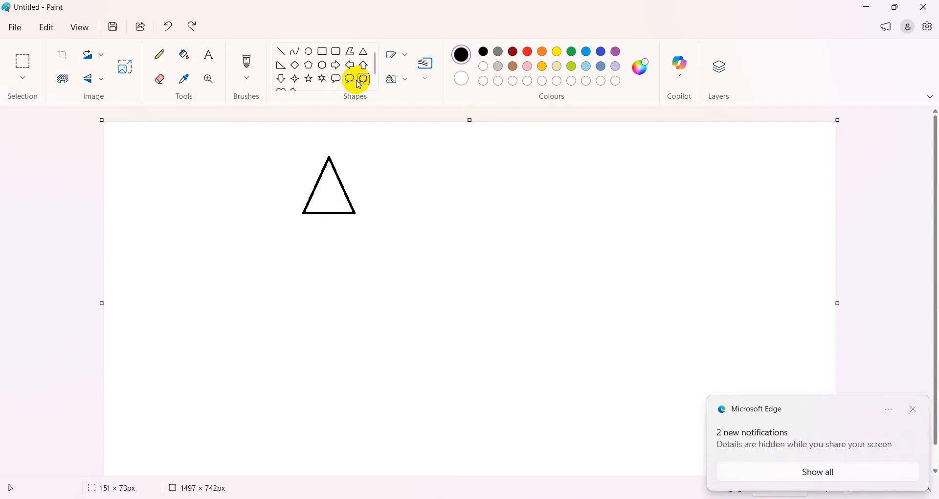
pyautogui.moveTo(644, 139); pyautogui.dragTo(758, 231)
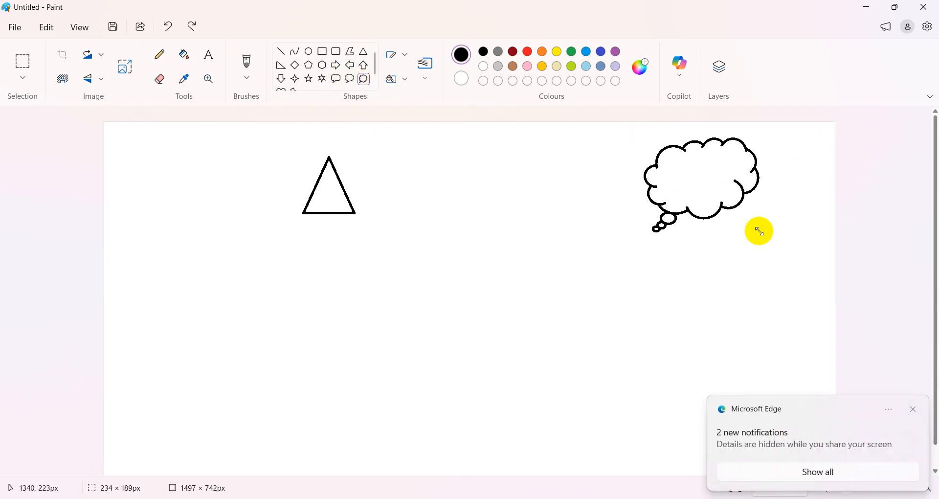
pyautogui.click(341, 66)
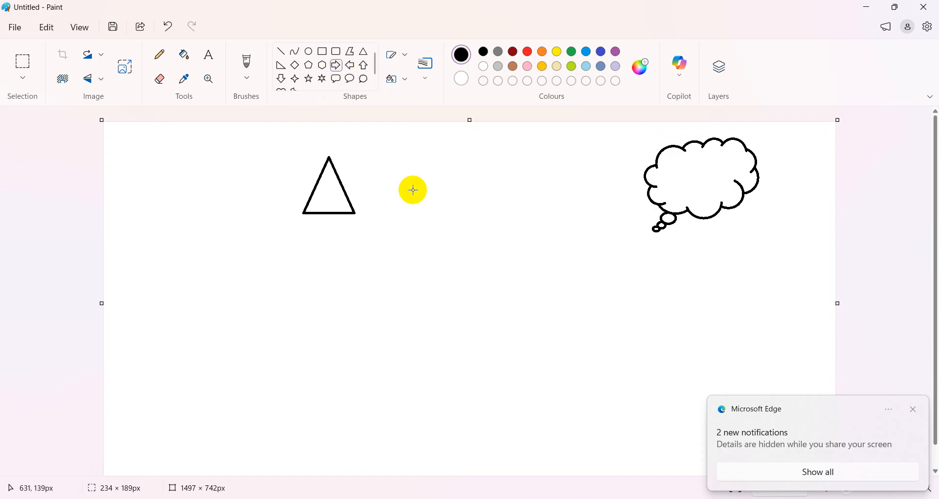
pyautogui.moveTo(417, 185); pyautogui.dragTo(631, 208)
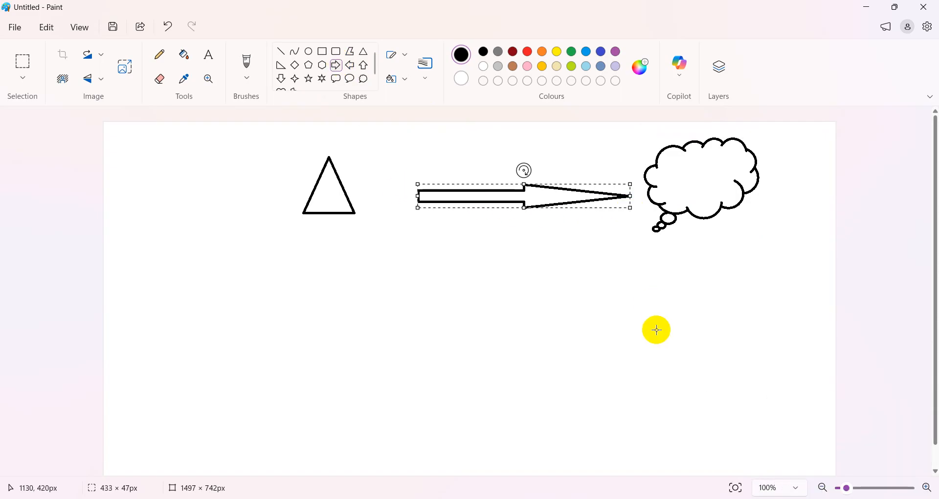
pyautogui.click(410, 266)
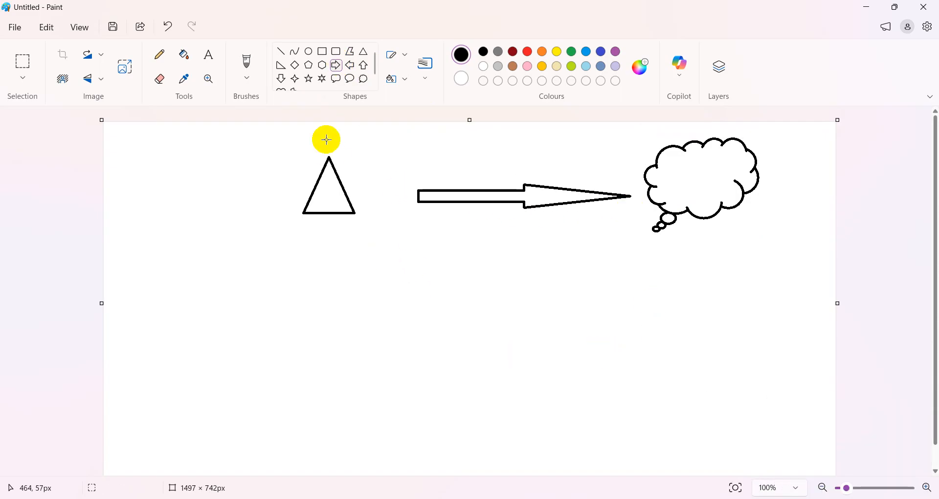
# - Draw a four-point star at the lower left of the canvas
pyautogui.click(295, 79)
pyautogui.moveTo(204, 291); pyautogui.dragTo(239, 340)
pyautogui.click(399, 319)
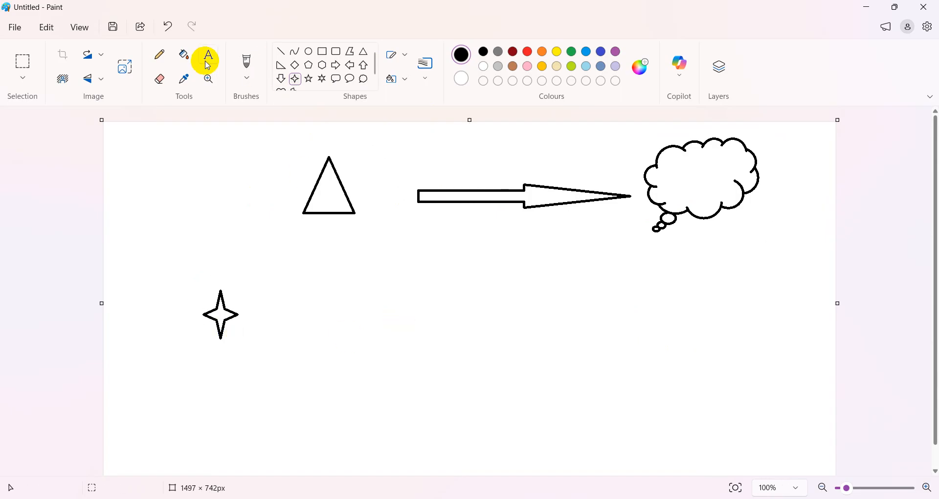
# - Pencil thin lines from star to triangle, triangle to arrow, and arrow tip into the cloud
pyautogui.click(160, 54)
pyautogui.moveTo(226, 305); pyautogui.dragTo(316, 219)
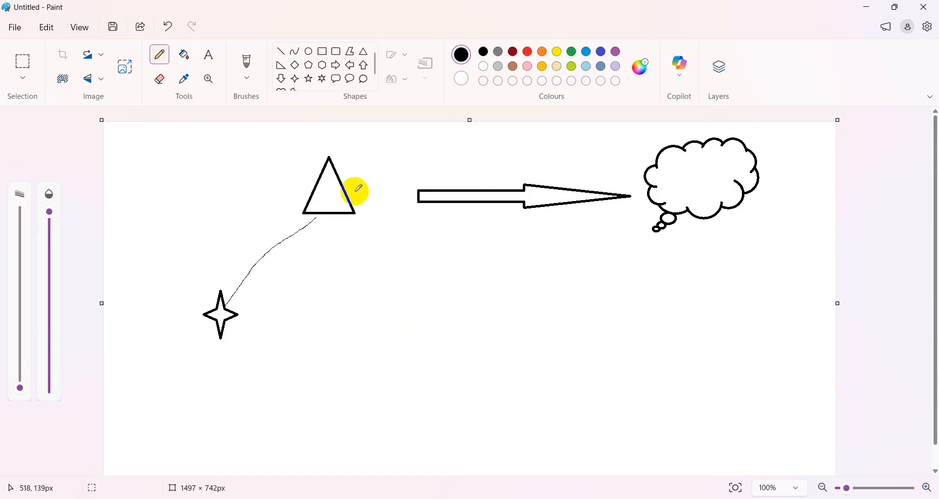
pyautogui.moveTo(348, 194); pyautogui.dragTo(418, 201)
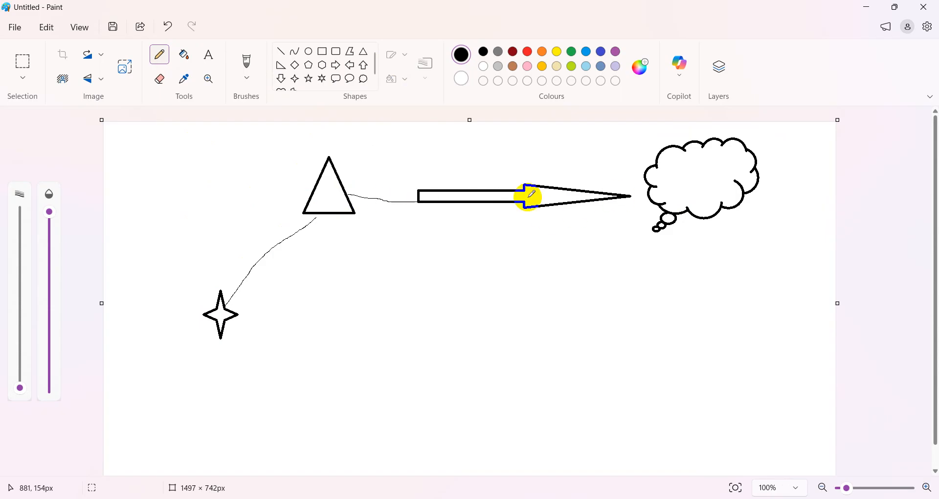
pyautogui.moveTo(514, 195); pyautogui.dragTo(548, 194)
pyautogui.moveTo(622, 194); pyautogui.dragTo(713, 185)
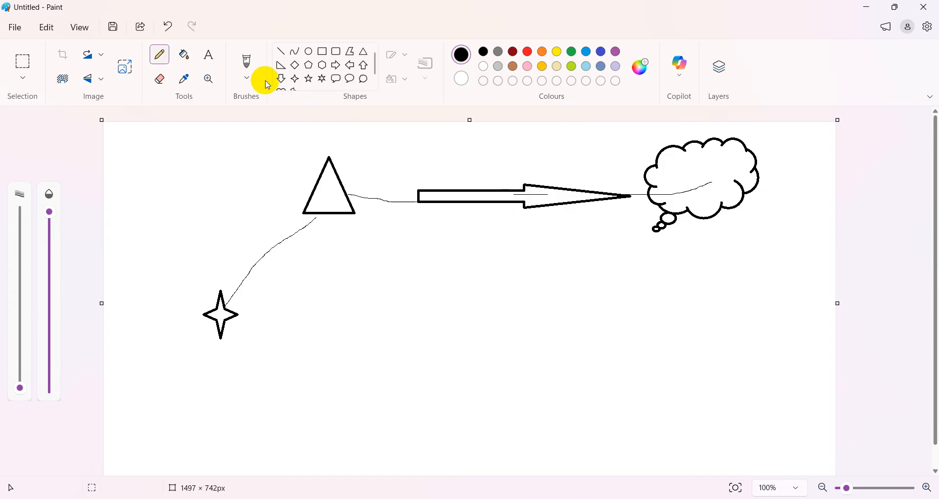
# - Add the text 'sidd edutech.in' beside the top triangle
pyautogui.click(211, 59)
pyautogui.moveTo(349, 156); pyautogui.dragTo(453, 173)
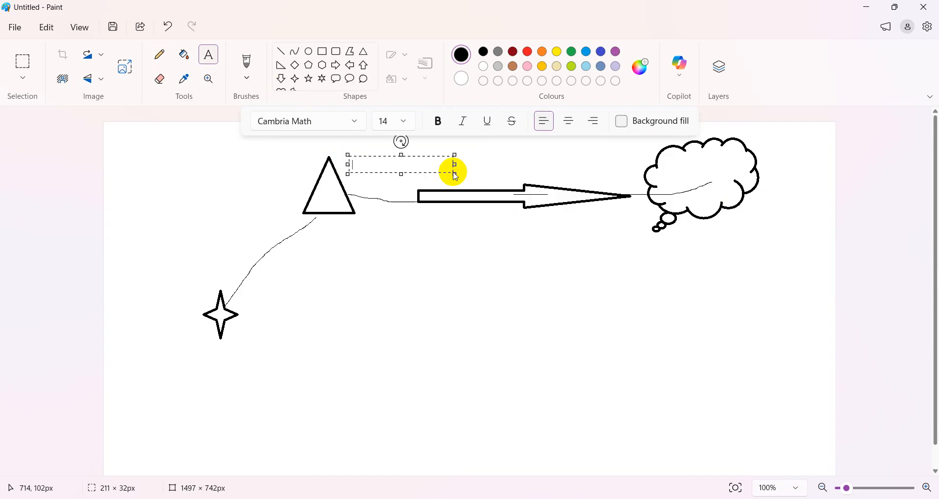
pyautogui.write('sidd edutech.in')
pyautogui.click(483, 268)
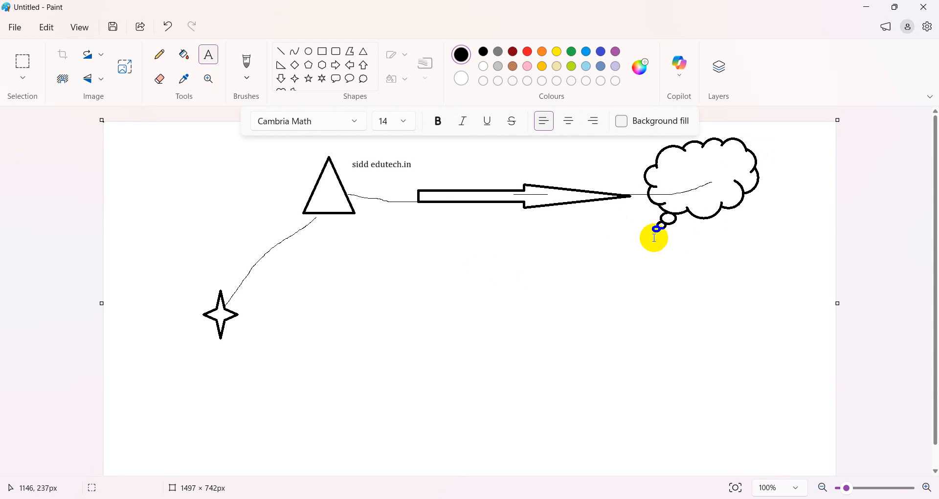
# - Draw a second triangle lower down and caption it 'GlobalIT.com'
pyautogui.click(364, 50)
pyautogui.moveTo(312, 312); pyautogui.dragTo(333, 342)
pyautogui.click(440, 378)
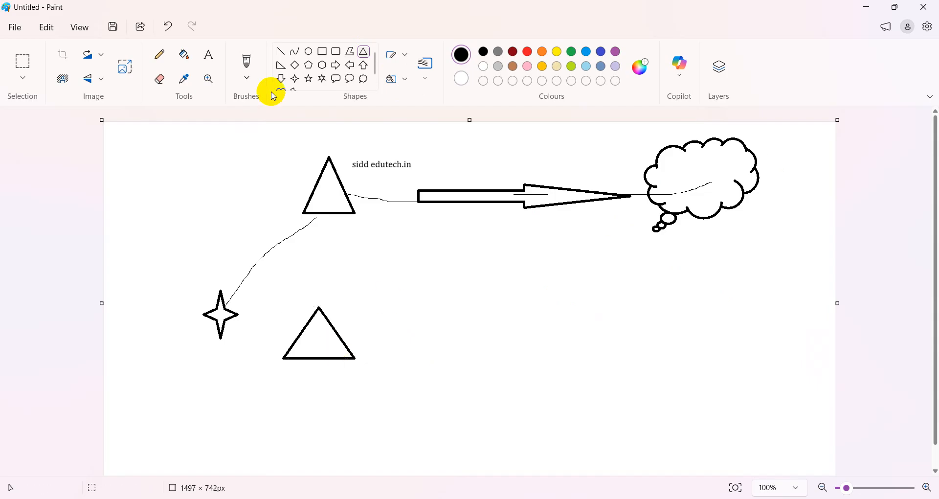
pyautogui.click(208, 54)
pyautogui.moveTo(299, 371); pyautogui.dragTo(411, 385)
pyautogui.write('Glo')
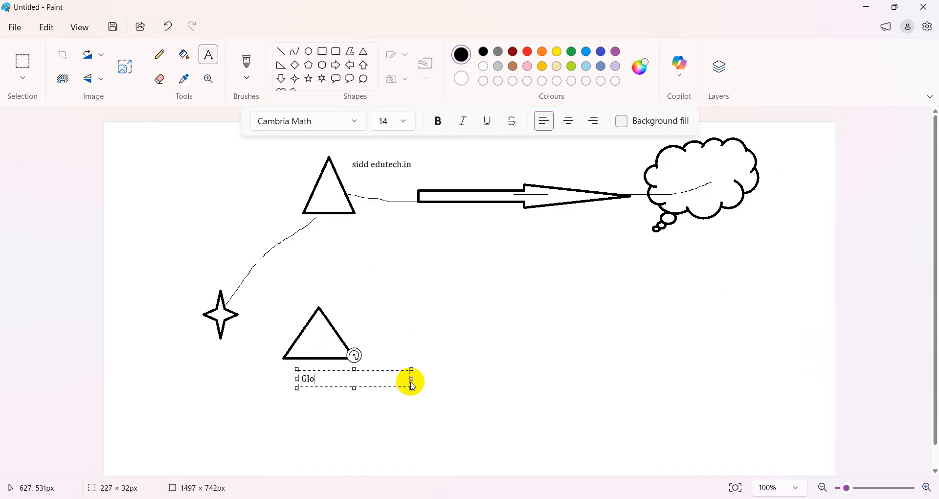
pyautogui.write('balIT.com')
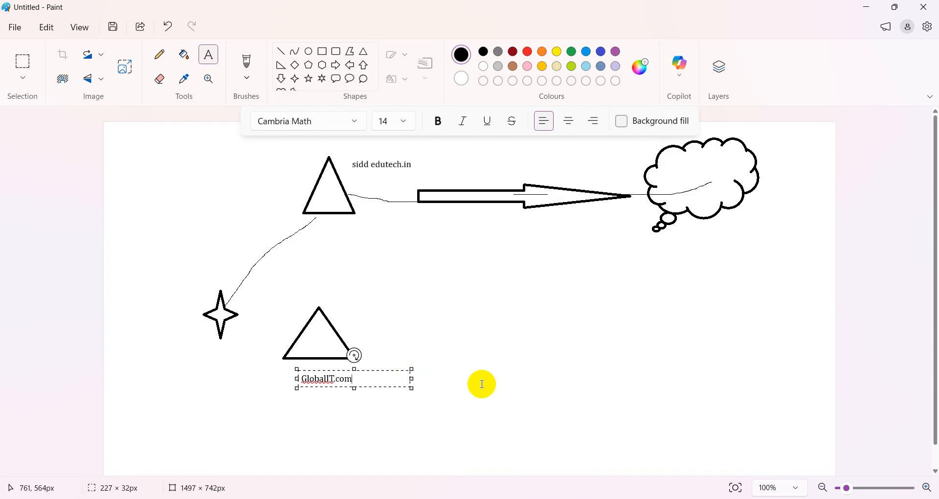
pyautogui.click(497, 357)
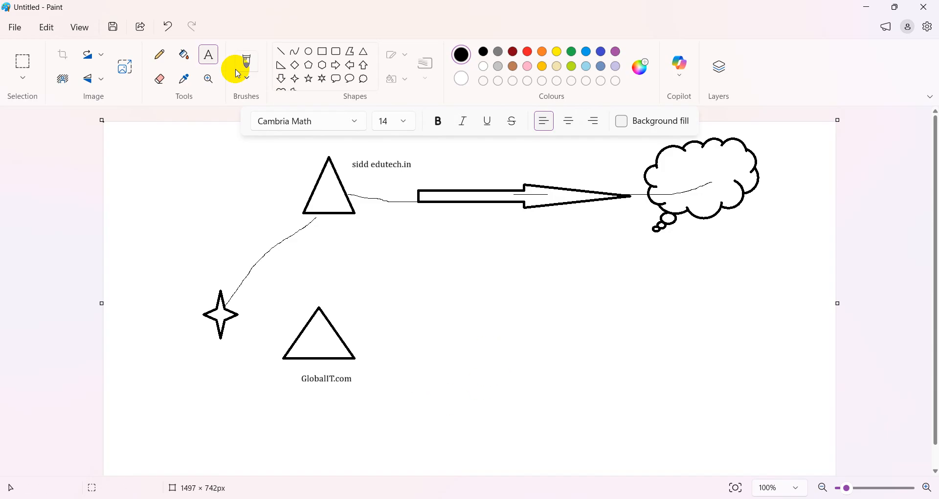
pyautogui.click(334, 65)
pyautogui.moveTo(410, 325); pyautogui.dragTo(622, 353)
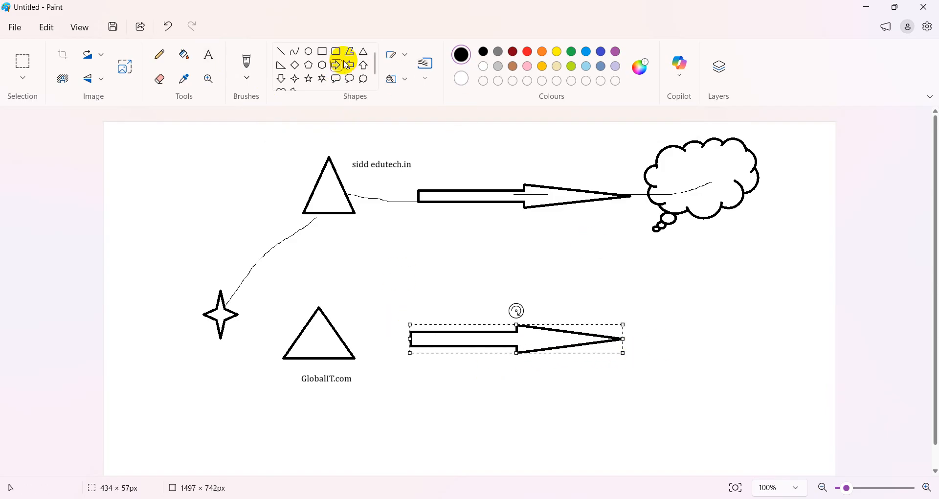
pyautogui.click(363, 79)
pyautogui.moveTo(685, 305); pyautogui.dragTo(830, 401)
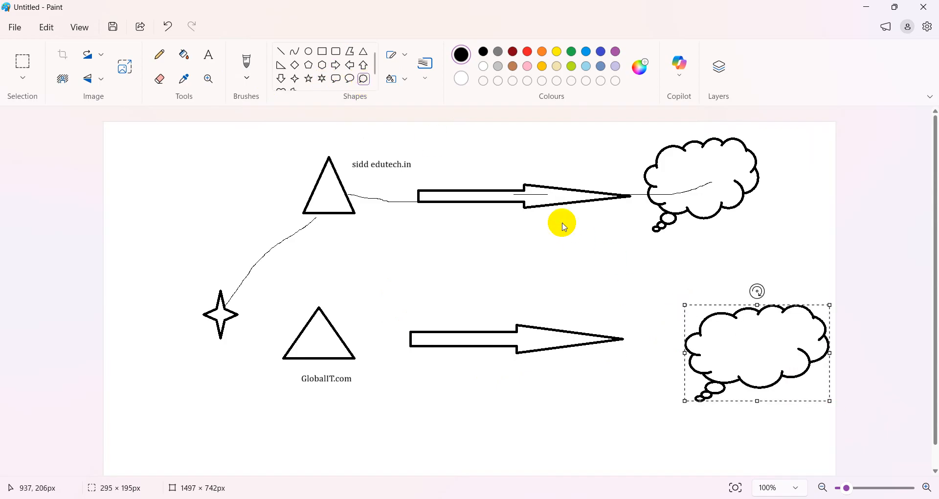
pyautogui.hotkey('ctrl', 'z')
pyautogui.hotkey('ctrl', 'z')
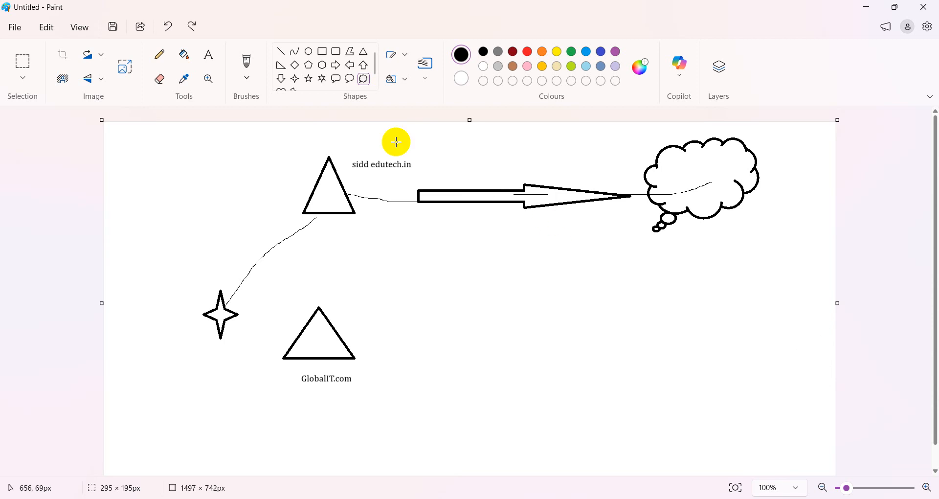
# - Draw straight lines joining the two triangles and linking each triangle to the arrow
pyautogui.click(283, 51)
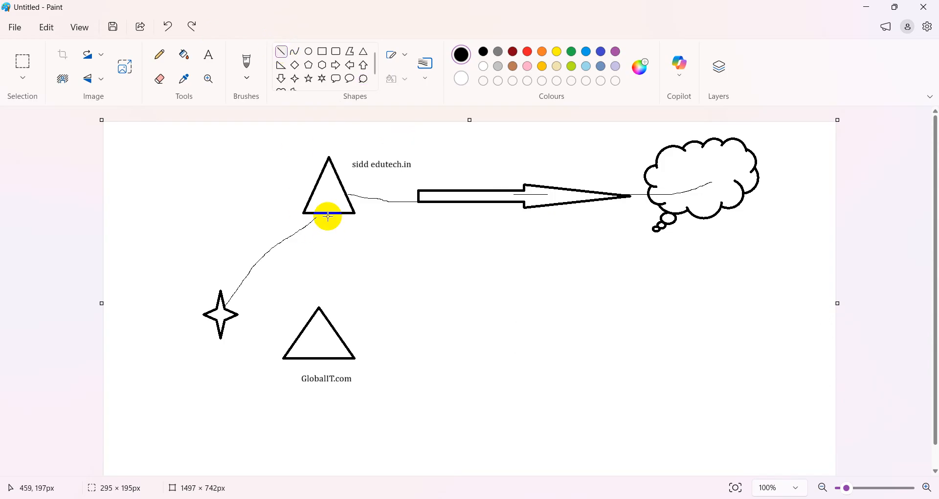
pyautogui.moveTo(327, 212); pyautogui.dragTo(321, 314)
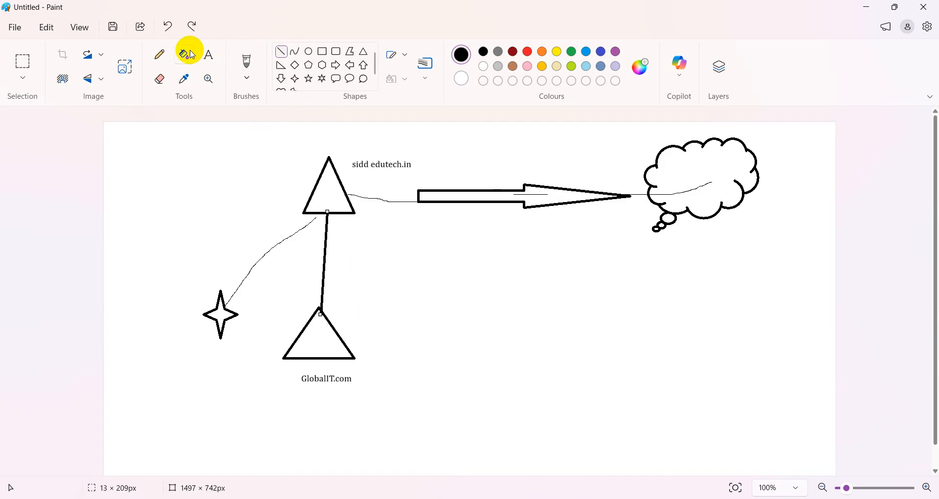
pyautogui.click(282, 52)
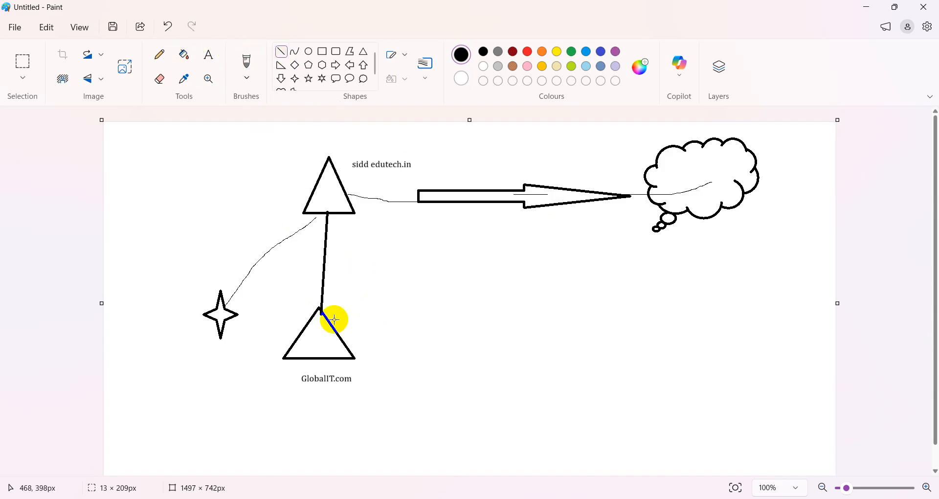
pyautogui.moveTo(328, 363); pyautogui.dragTo(503, 198)
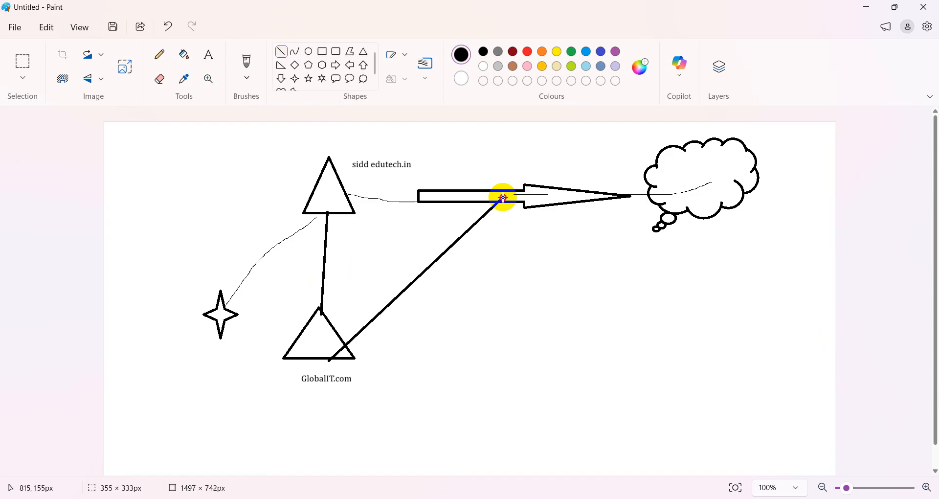
pyautogui.moveTo(346, 193); pyautogui.dragTo(504, 196)
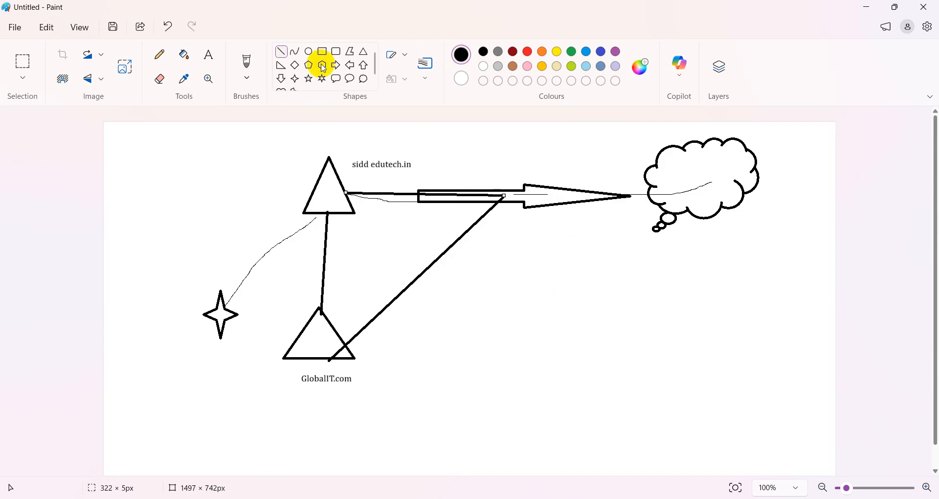
# - Add two small four-point stars inside the cloud and start a hexagon around the top one
pyautogui.click(294, 79)
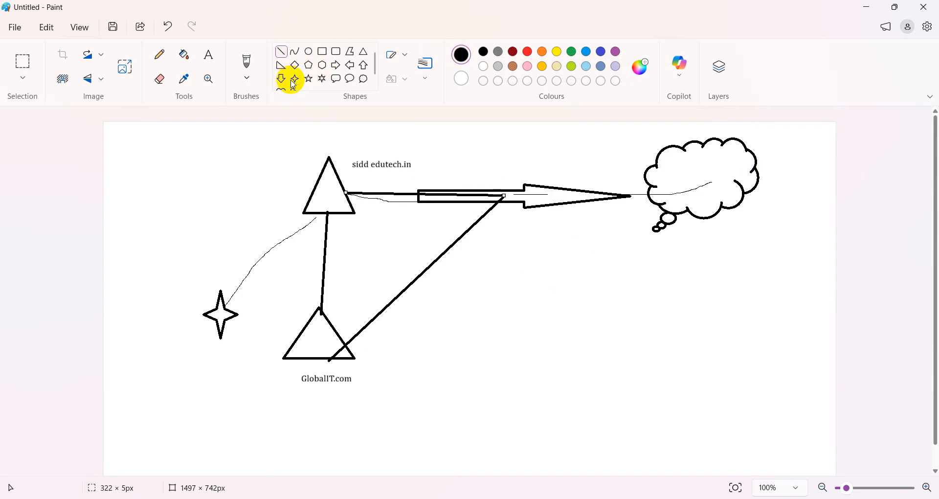
pyautogui.moveTo(703, 148); pyautogui.dragTo(720, 161)
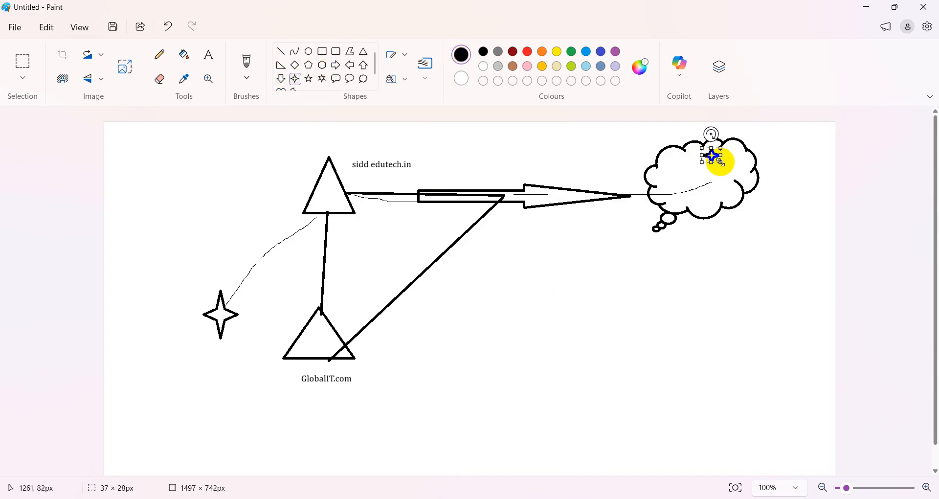
pyautogui.moveTo(693, 192); pyautogui.dragTo(717, 207)
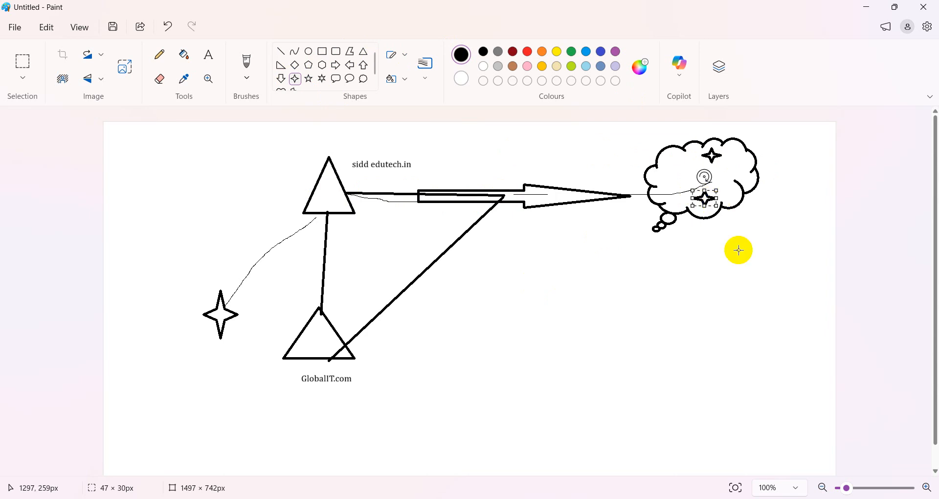
pyautogui.click(738, 250)
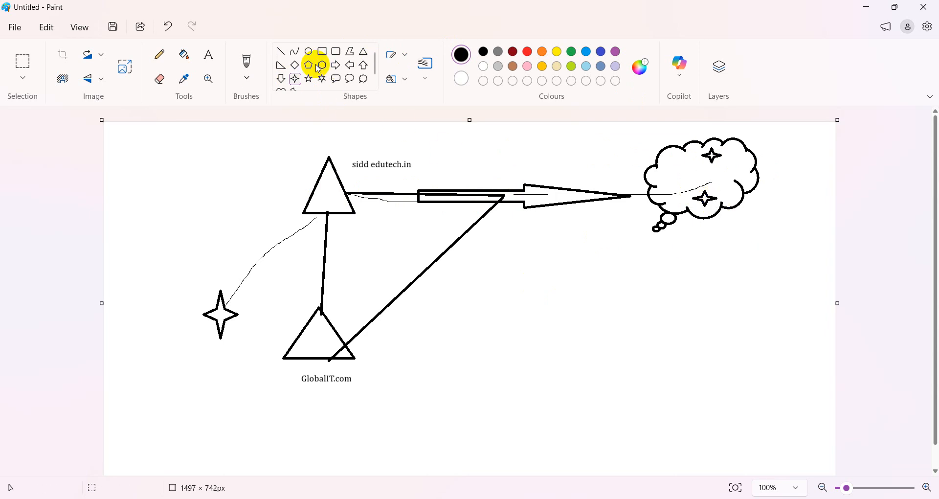
pyautogui.click(322, 65)
pyautogui.moveTo(703, 151); pyautogui.dragTo(728, 216)
# - Draw a second hexagon around the lower star in the cloud
pyautogui.click(684, 185)
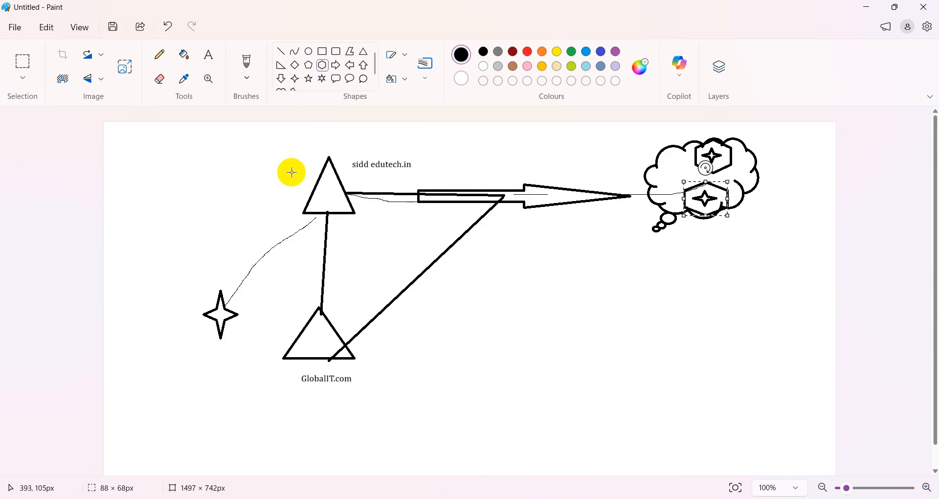
# - Pencil a thin curve inside the lower triangle and small ticks beside both triangles
pyautogui.click(159, 54)
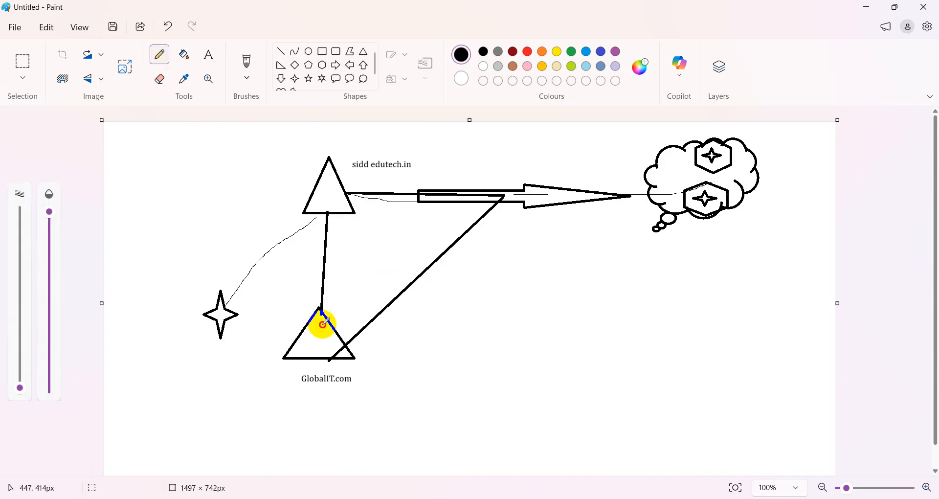
pyautogui.moveTo(321, 325); pyautogui.dragTo(380, 325)
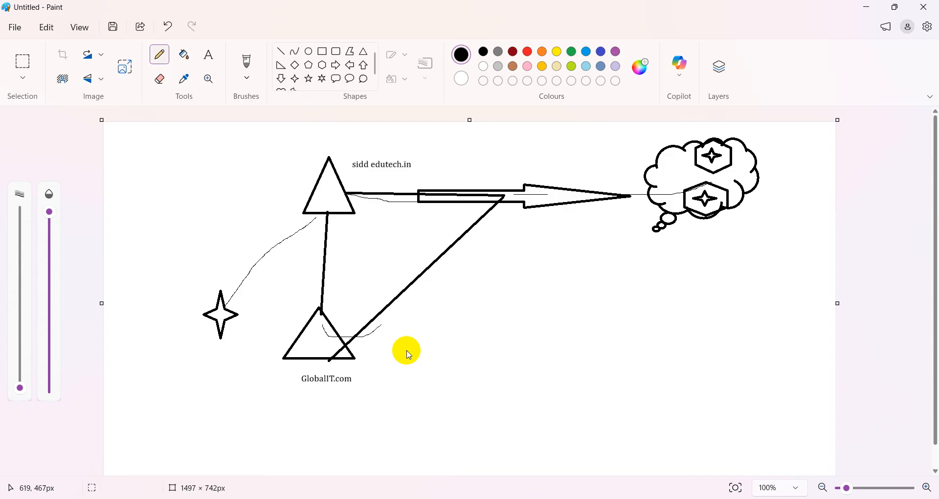
pyautogui.moveTo(278, 168)
pyautogui.mouseDown()
pyautogui.moveTo(285, 174)
pyautogui.moveTo(297, 162)
pyautogui.mouseUp()
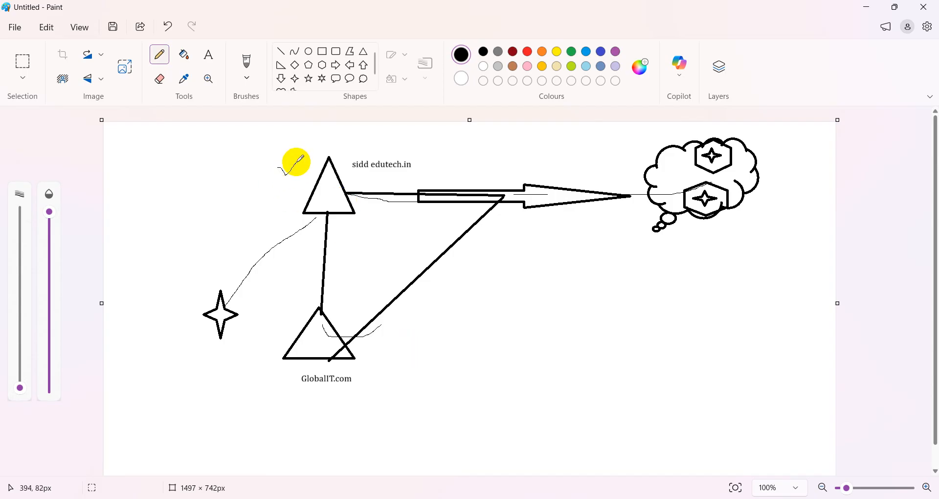
pyautogui.moveTo(264, 322)
pyautogui.mouseDown()
pyautogui.moveTo(271, 329)
pyautogui.moveTo(286, 316)
pyautogui.mouseUp()
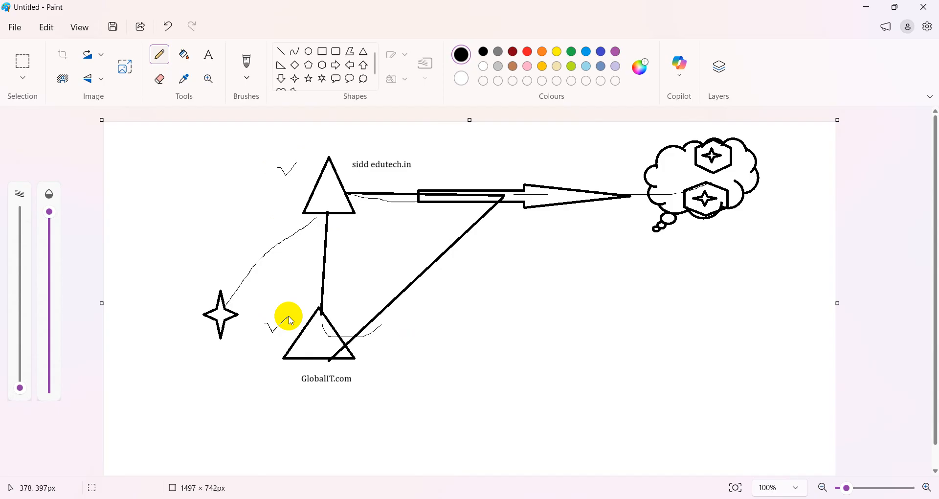
pyautogui.click(295, 69)
# - Draw, then undo, an extra triangle and diagonal line, and minimize Paint
pyautogui.click(363, 52)
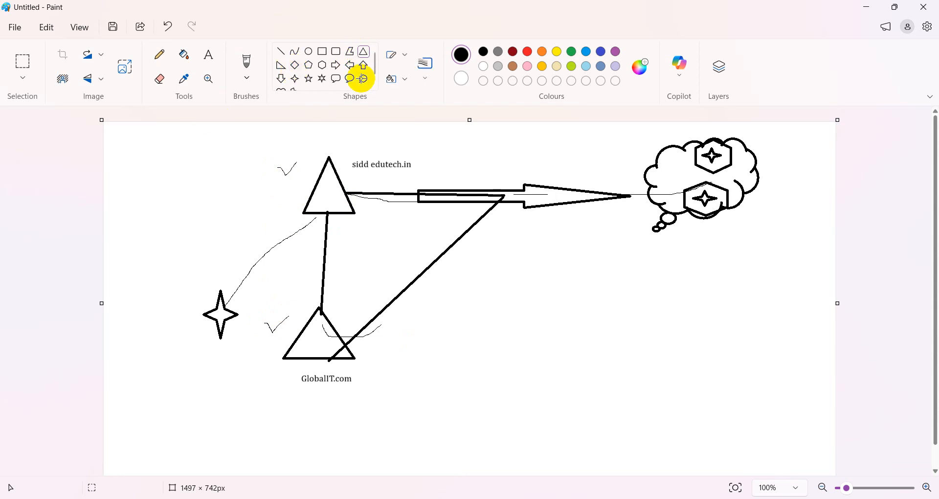
pyautogui.moveTo(265, 357); pyautogui.dragTo(310, 411)
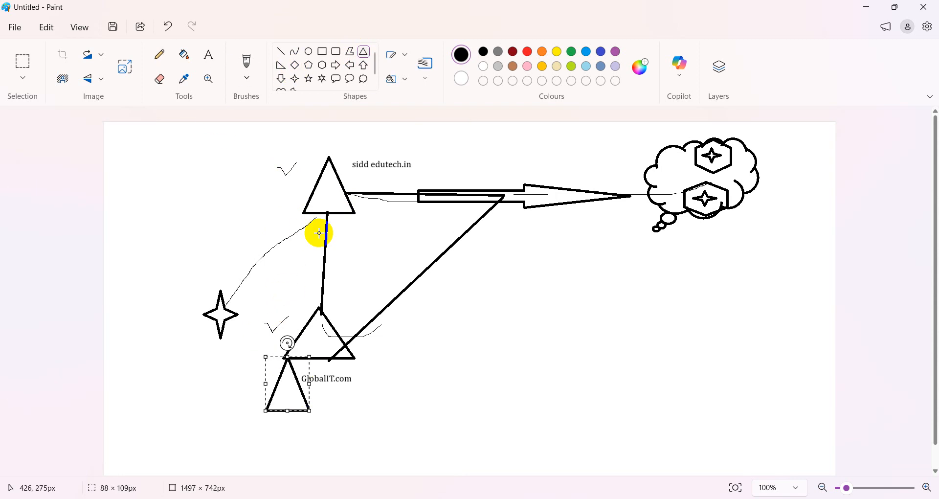
pyautogui.click(280, 51)
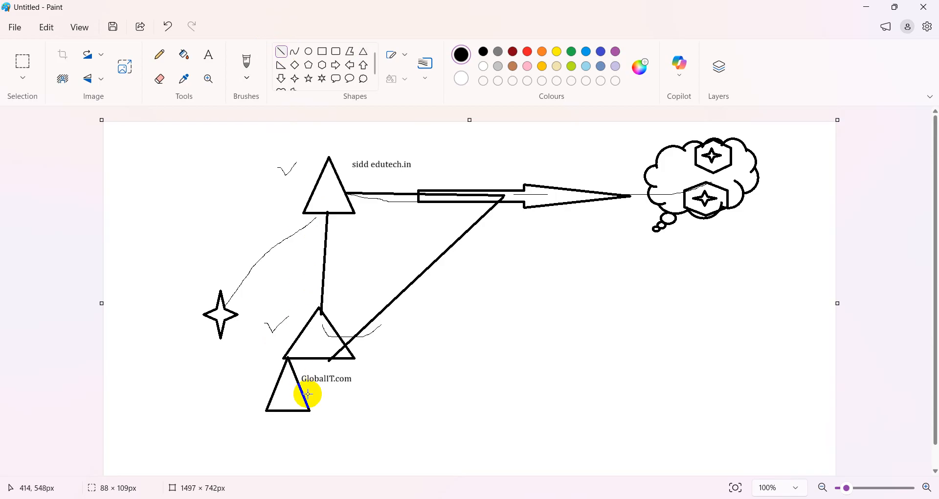
pyautogui.moveTo(310, 410); pyautogui.dragTo(477, 192)
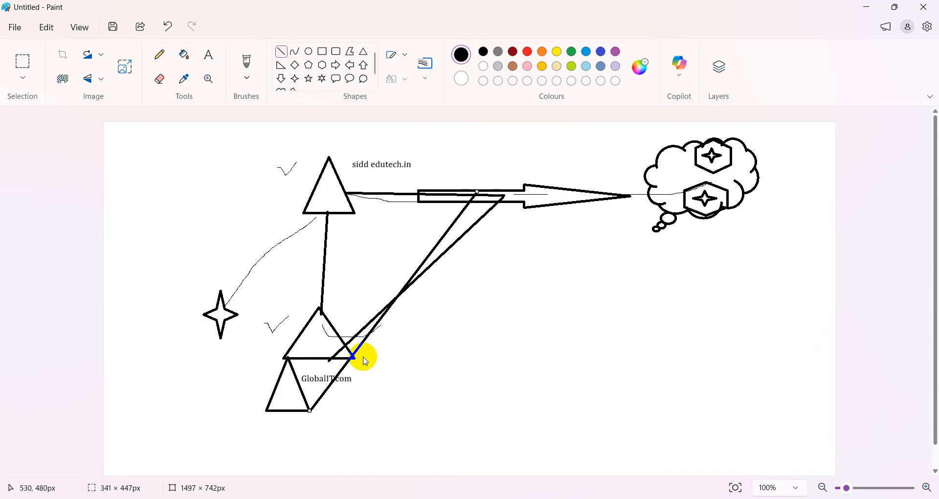
pyautogui.hotkey('ctrl', 'z')
pyautogui.hotkey('ctrl', 'z')
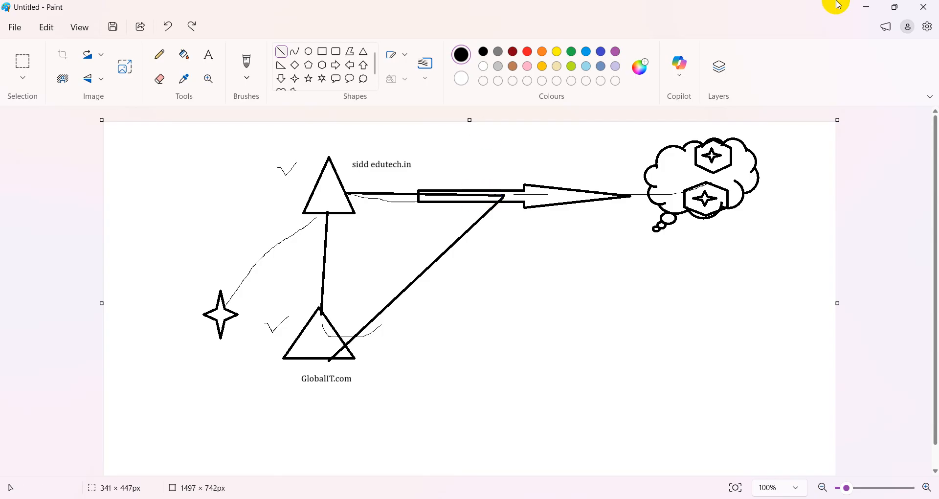
pyautogui.click(857, 9)
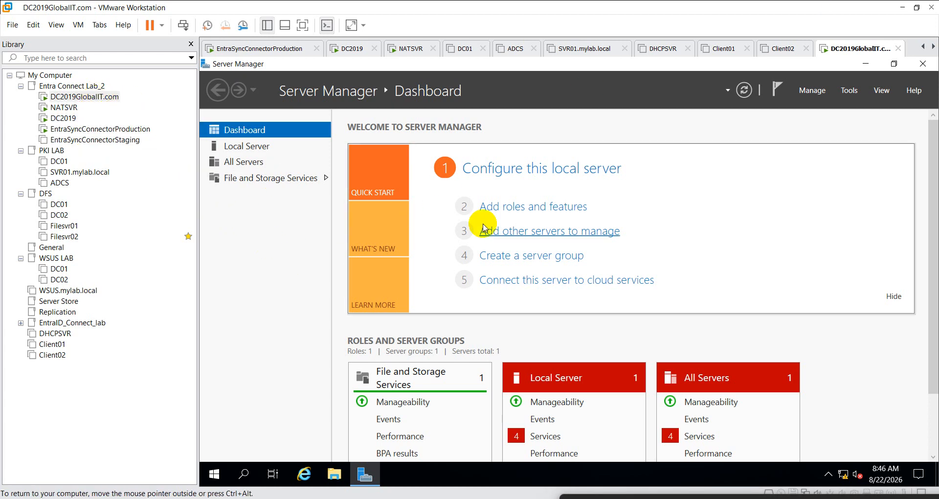
# - Use Add Roles and Features to install Active Directory Domain Services with its management features
pyautogui.click(514, 208)
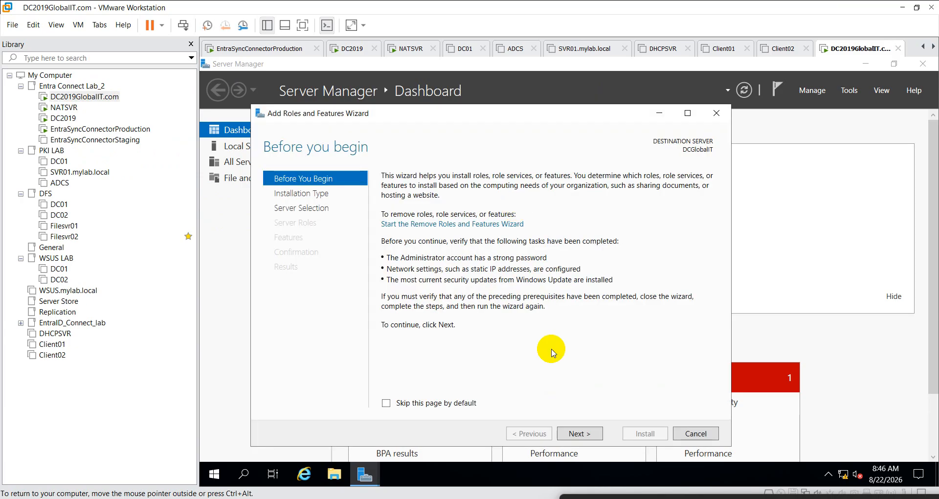
pyautogui.click(589, 434)
pyautogui.click(590, 434)
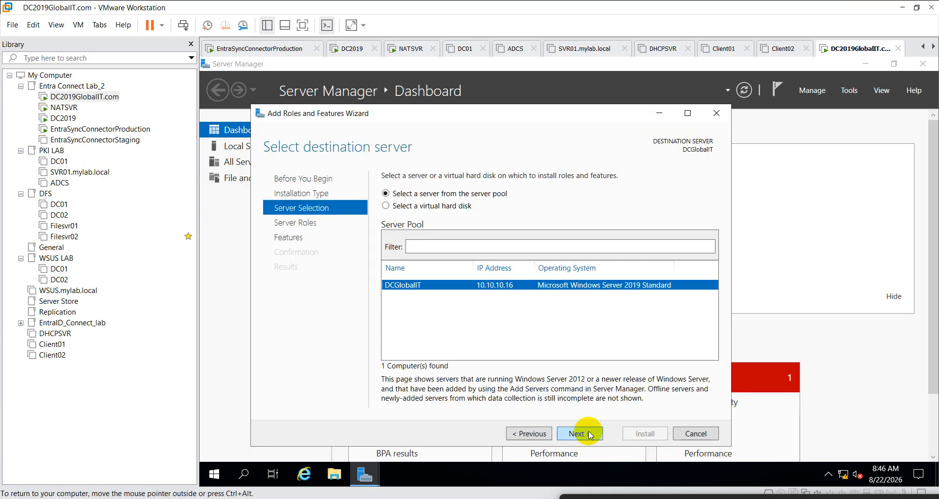
pyautogui.click(588, 433)
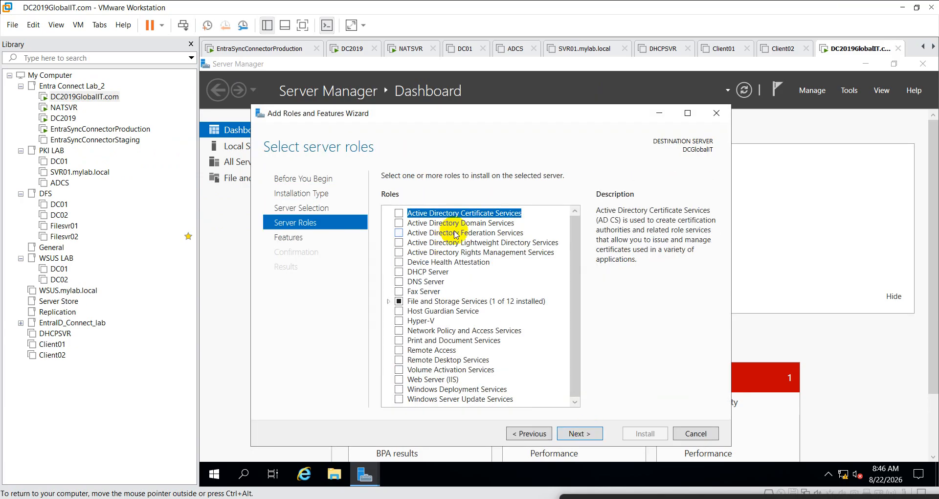
pyautogui.click(440, 223)
pyautogui.click(399, 223)
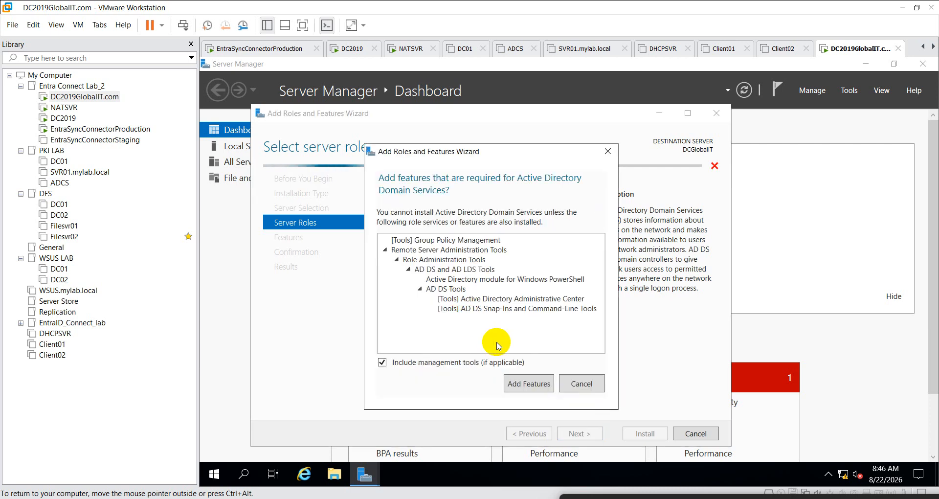
pyautogui.click(528, 384)
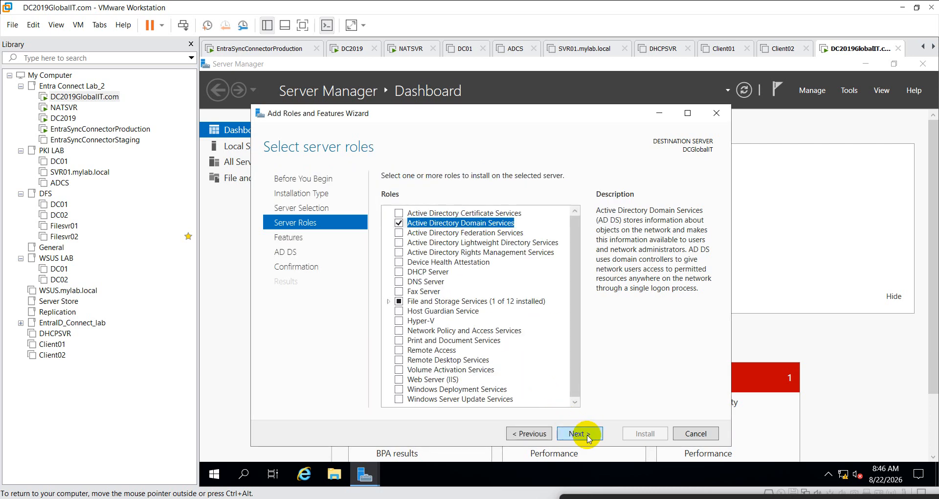
pyautogui.click(587, 433)
pyautogui.click(587, 433)
pyautogui.click(588, 434)
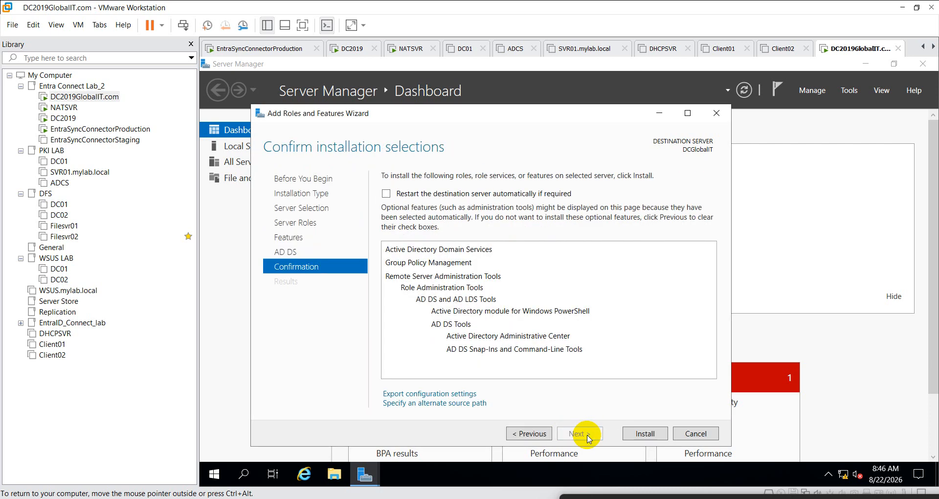
pyautogui.click(645, 435)
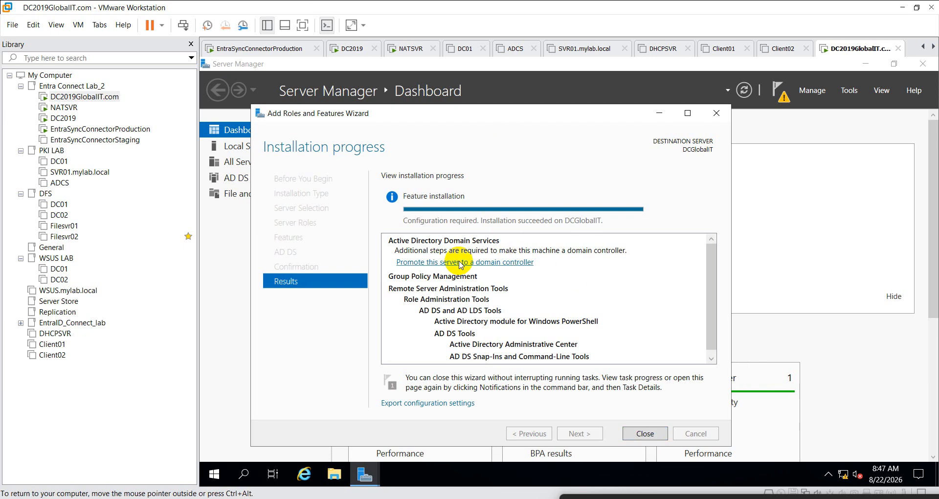
# - Begin domain controller promotion with a new forest whose root domain is Globalit.com
pyautogui.click(511, 263)
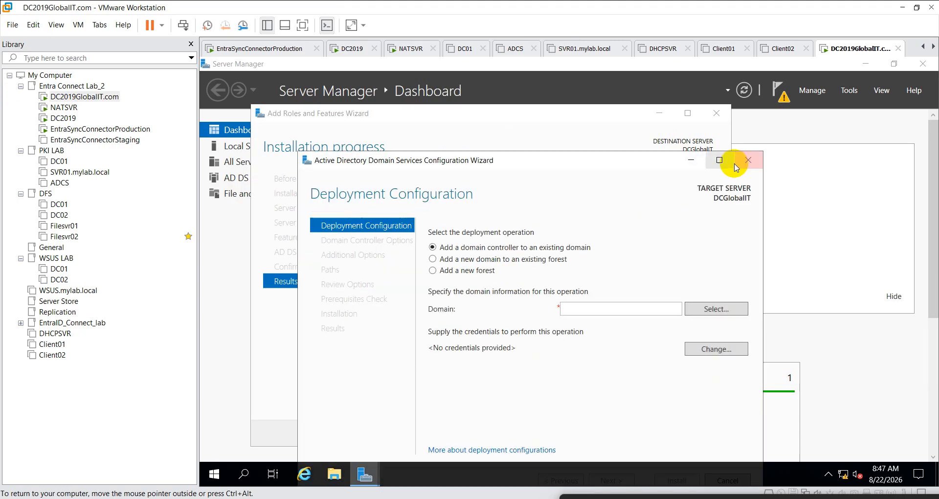
pyautogui.click(719, 160)
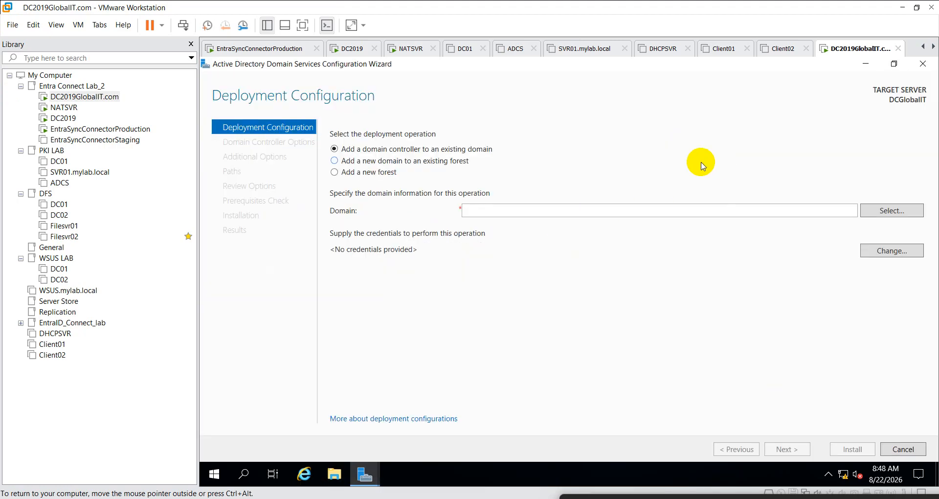
pyautogui.click(365, 173)
pyautogui.click(484, 210)
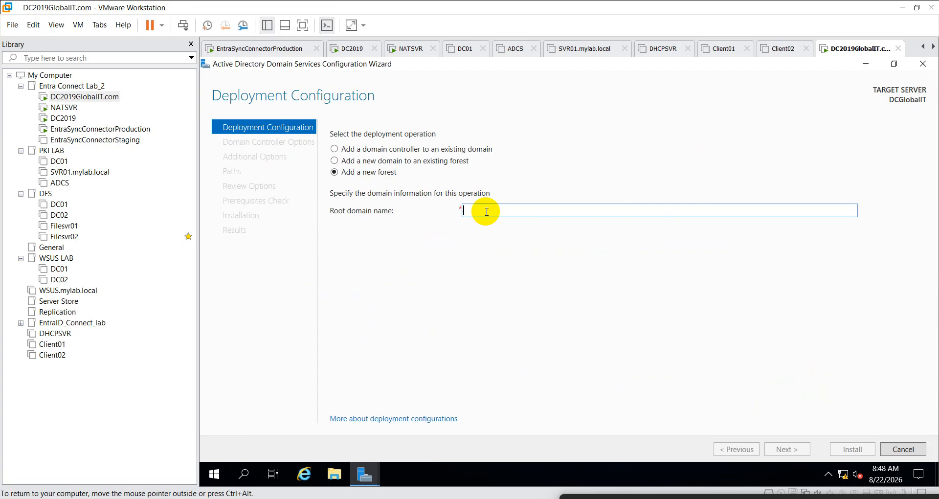
pyautogui.write('Glob')
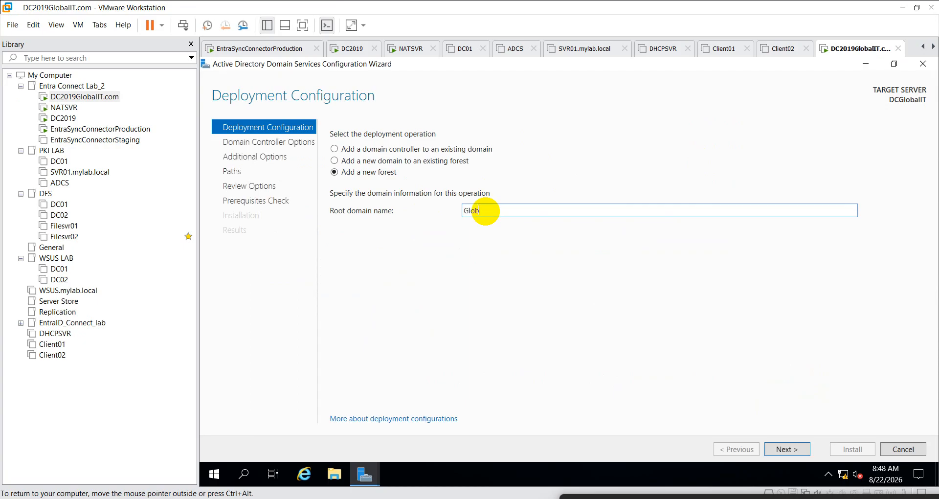
pyautogui.write('alit.com')
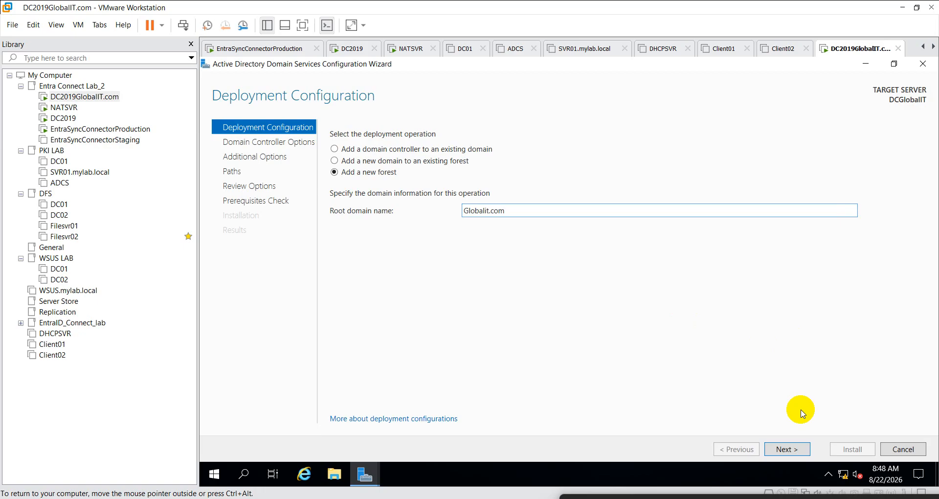
pyautogui.click(793, 449)
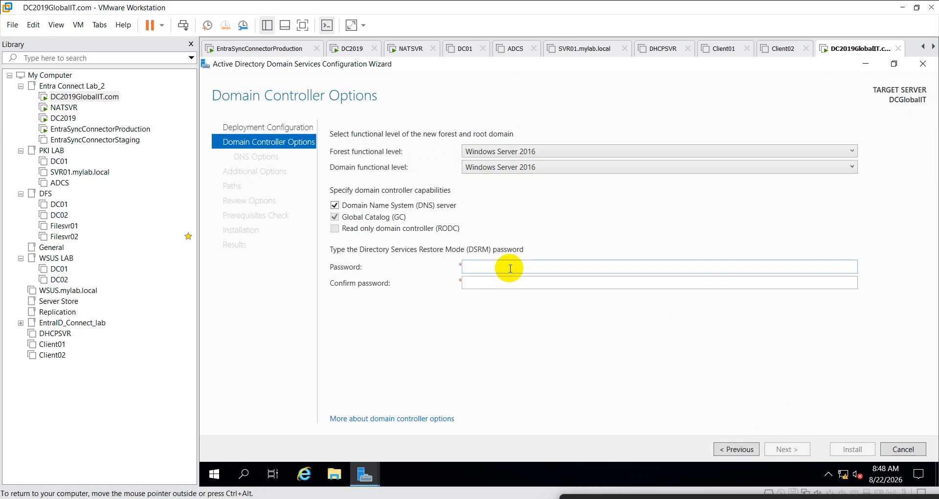
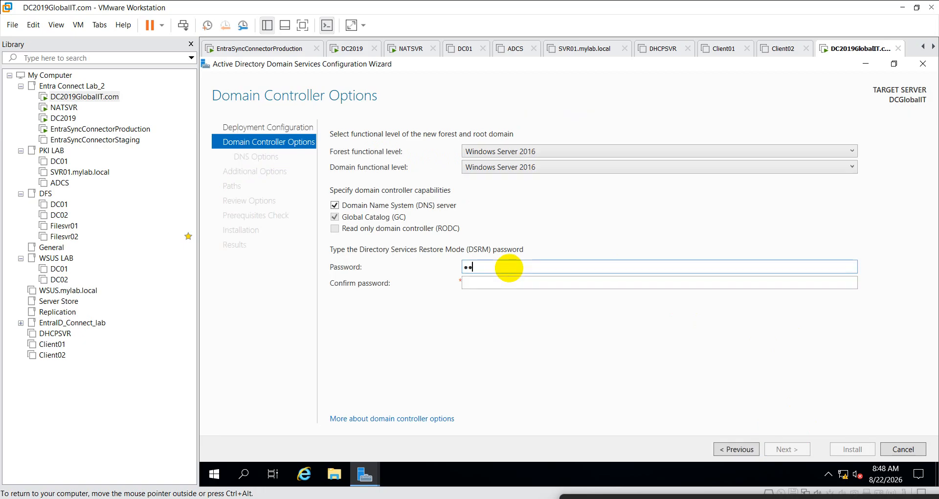
# - Enter and confirm the Directory Services Restore Mode password
pyautogui.press('Tab')
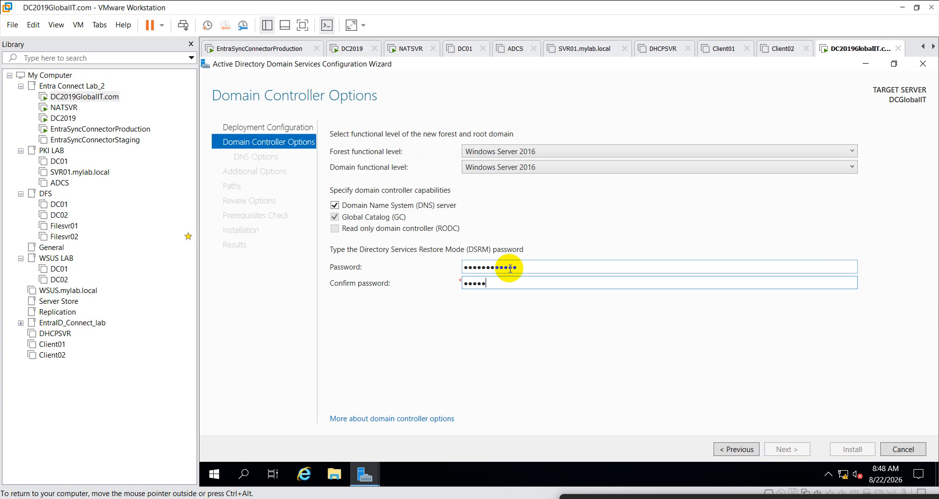
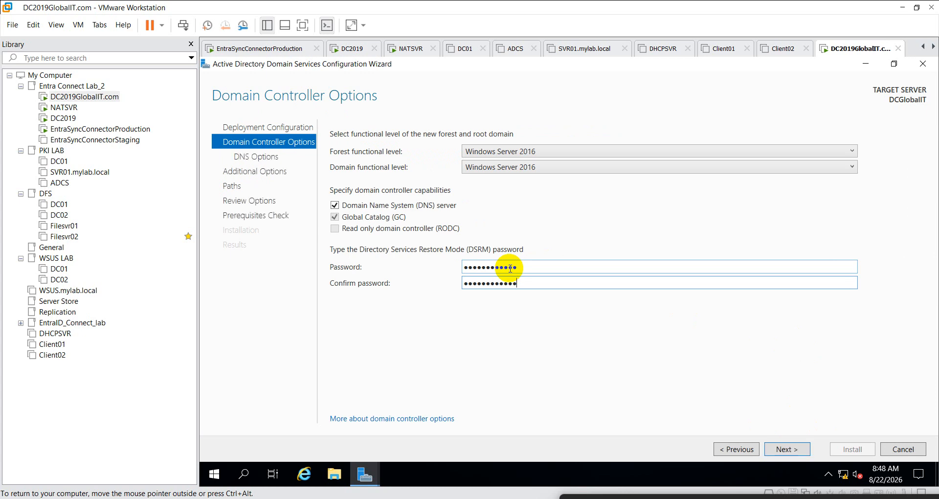
# - Accept the DNS options, GLOBALIT NetBIOS name and default folder paths to reach the prerequisites check
pyautogui.click(787, 449)
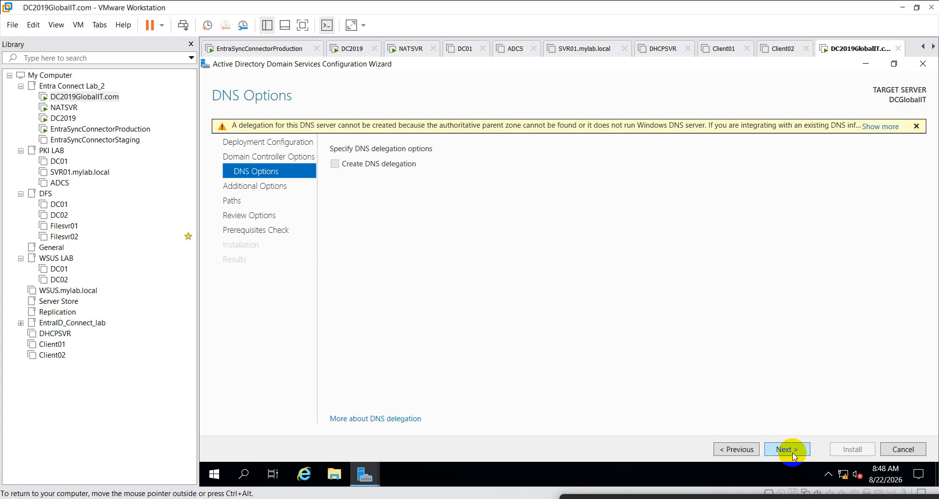
pyautogui.click(792, 451)
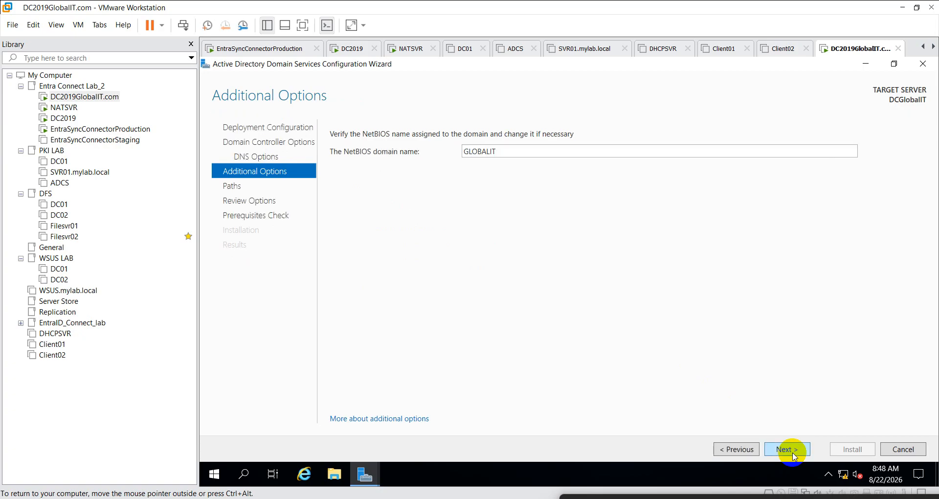
pyautogui.click(793, 456)
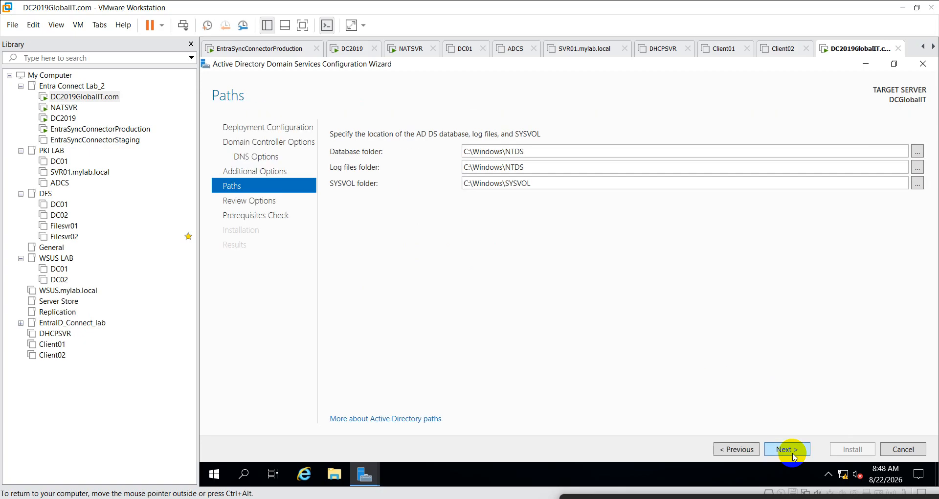
pyautogui.click(784, 450)
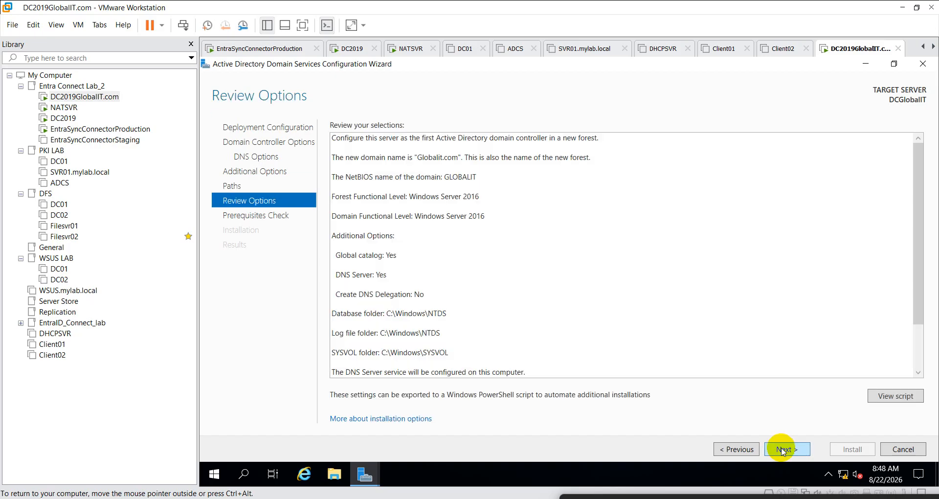
pyautogui.click(782, 449)
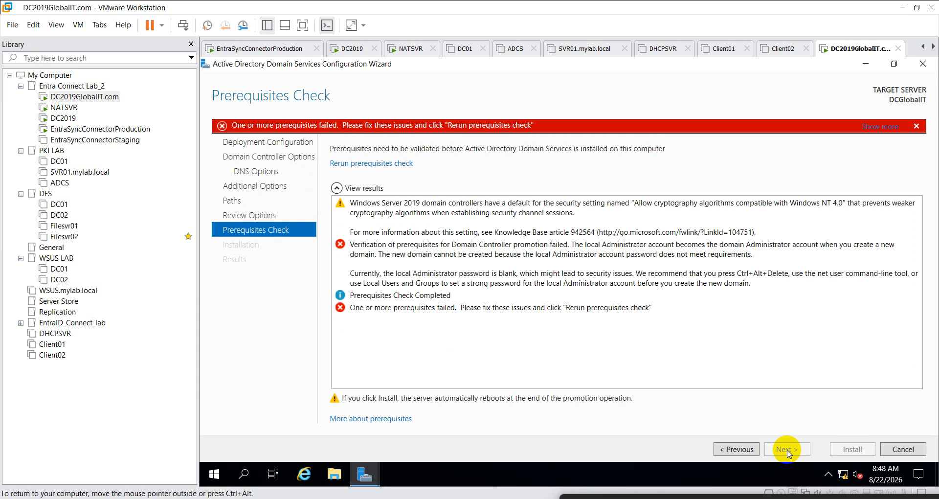
# - Search for cmd and run Command Prompt as administrator, accepting the UAC prompt
pyautogui.click(215, 474)
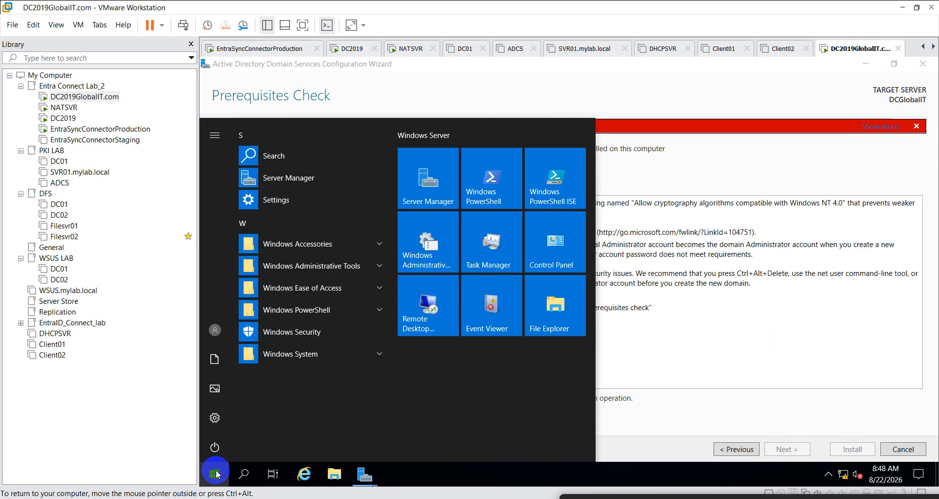
pyautogui.click(242, 473)
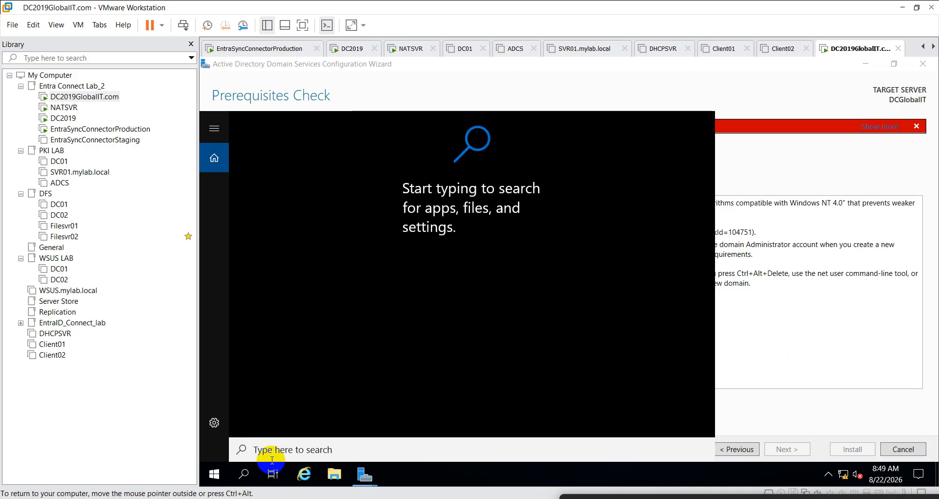
pyautogui.write('cx')
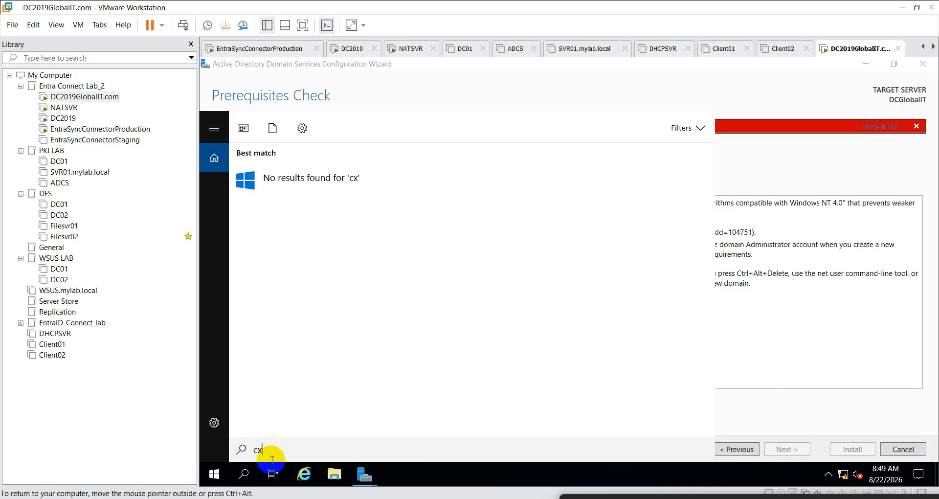
pyautogui.press('BackSpace')
pyautogui.press('BackSpace')
pyautogui.write('cmd')
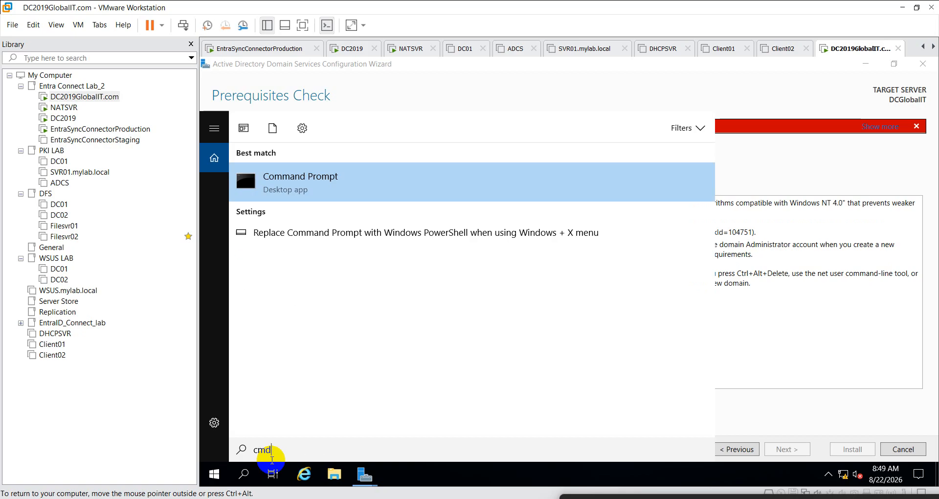
pyautogui.rightClick(342, 186)
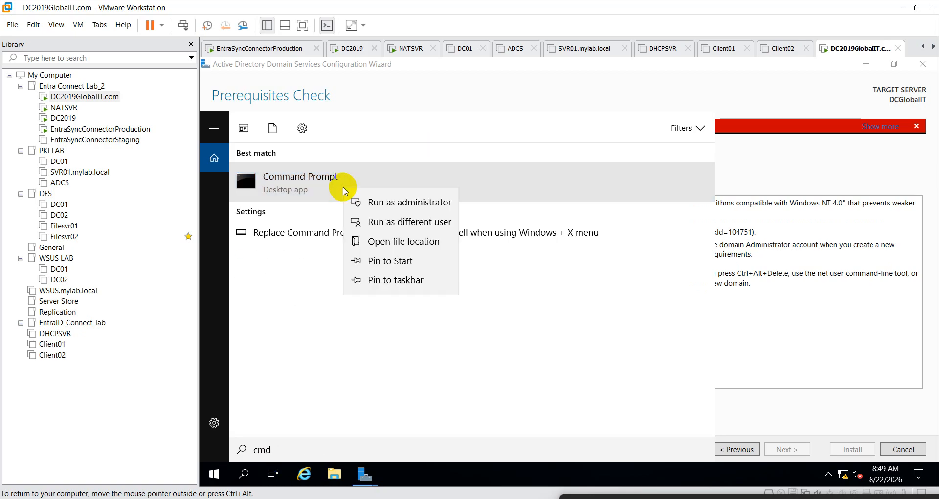
pyautogui.click(390, 203)
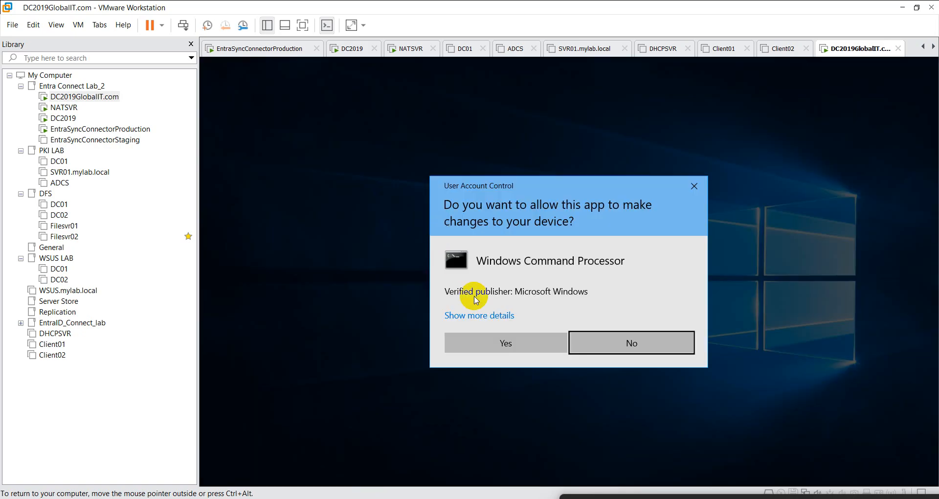
pyautogui.click(498, 346)
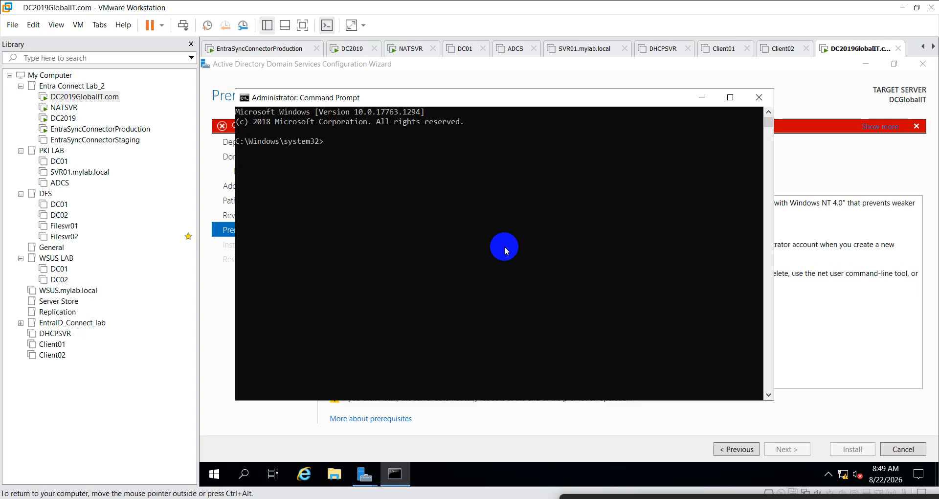
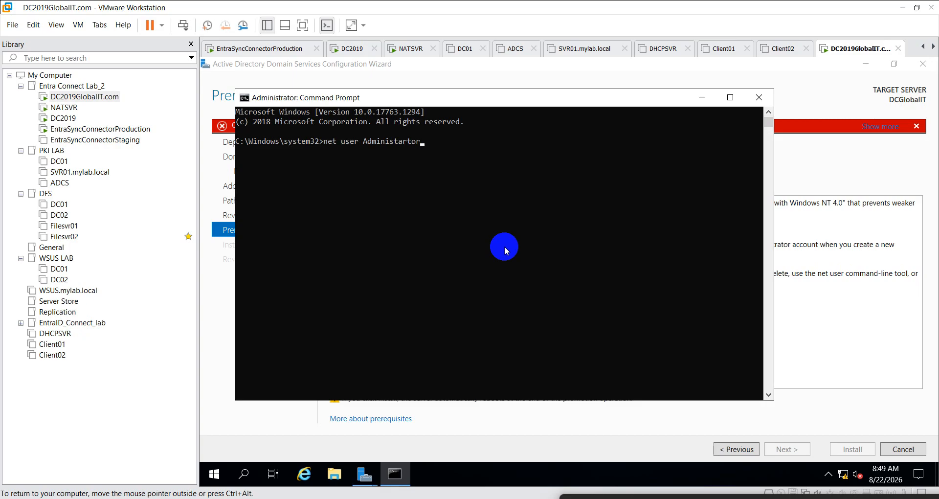
# - Set a new local Administrator password with net user, fixing typos until it succeeds, then close Command Prompt
pyautogui.press('Return')
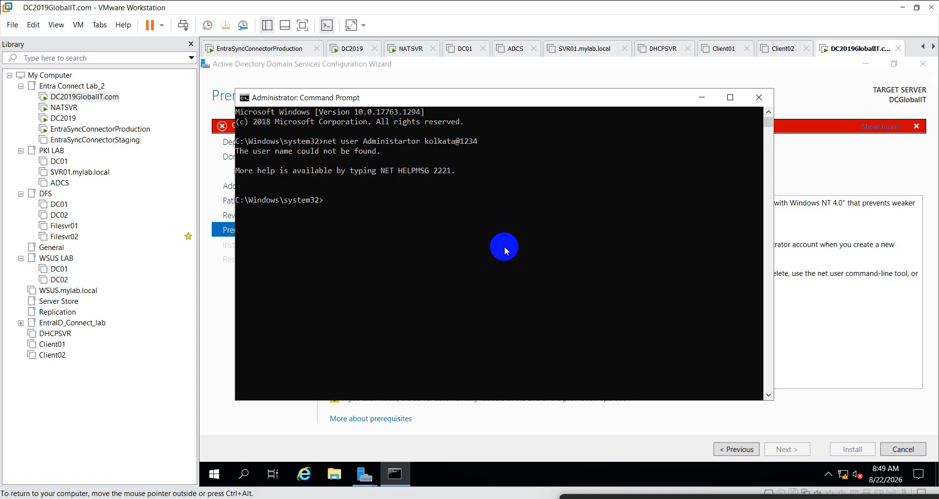
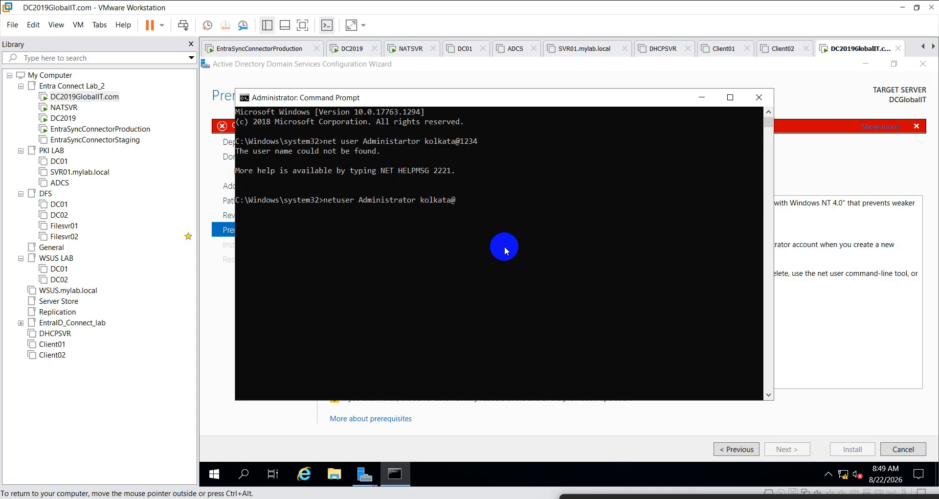
pyautogui.press('Return')
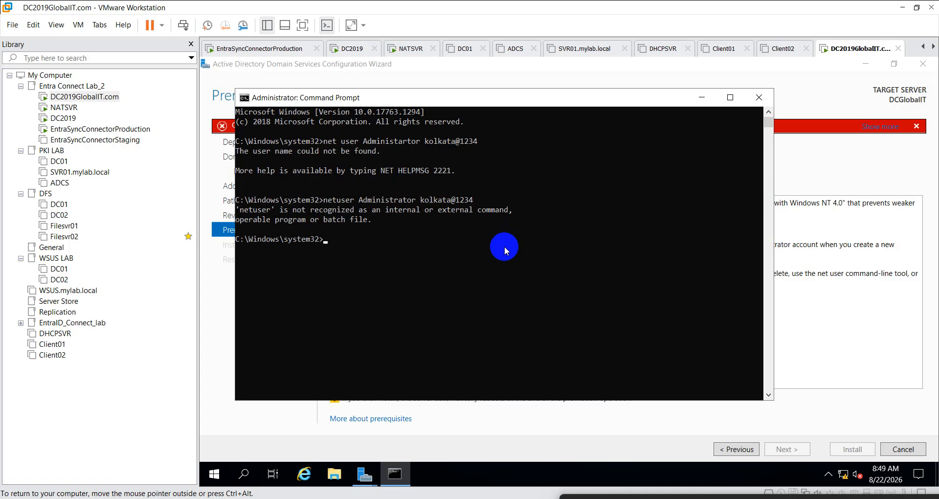
pyautogui.press('Up')
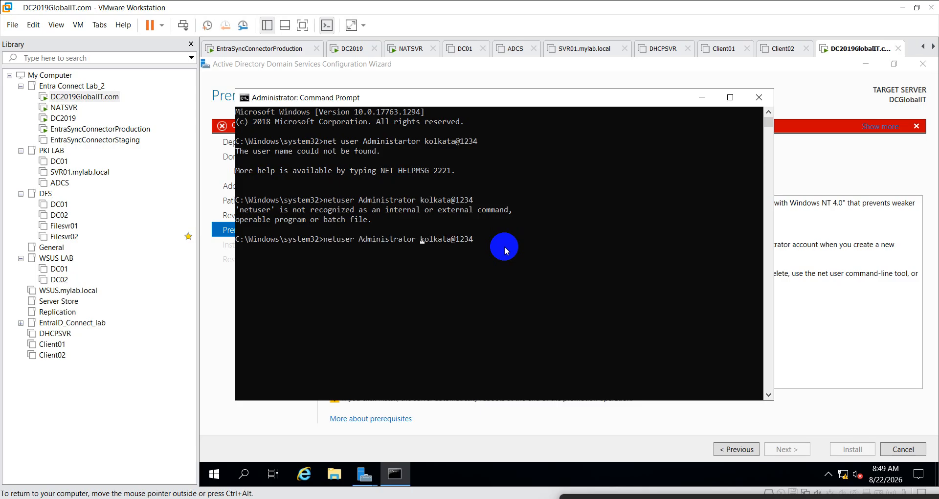
pyautogui.press('Left')
pyautogui.press('Left')
pyautogui.press('Left')
pyautogui.press('Left')
pyautogui.press('Left')
pyautogui.press('Left')
pyautogui.press('Left')
pyautogui.press('Left')
pyautogui.press('Left')
pyautogui.press('Left')
pyautogui.press('Left')
pyautogui.press('Left')
pyautogui.press('Left')
pyautogui.press('Left')
pyautogui.press('Left')
pyautogui.press('Left')
pyautogui.press('Return')
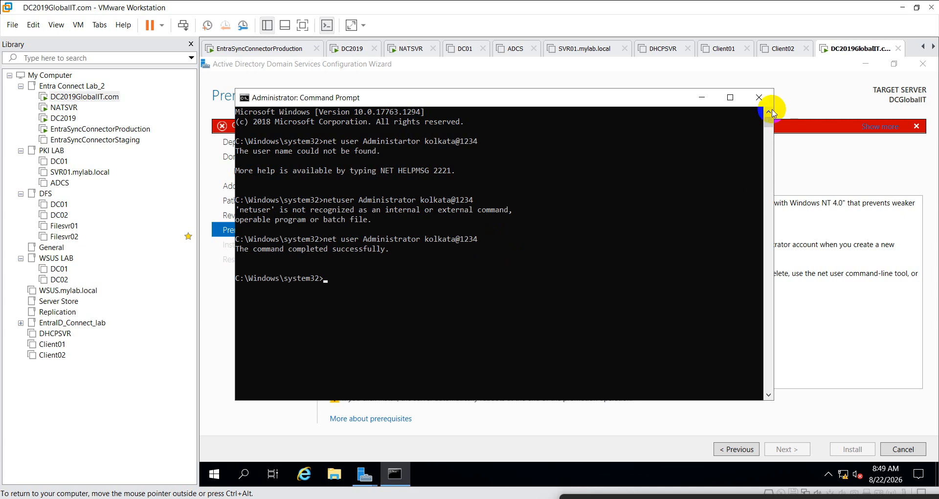
pyautogui.click(759, 98)
# - Step back to Review Options and rerun the prerequisites check so it passes
pyautogui.click(738, 449)
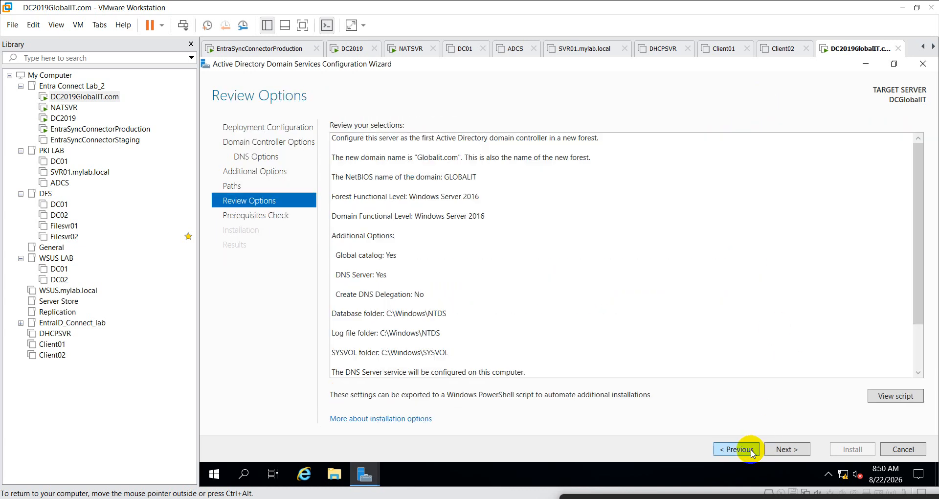
pyautogui.click(787, 450)
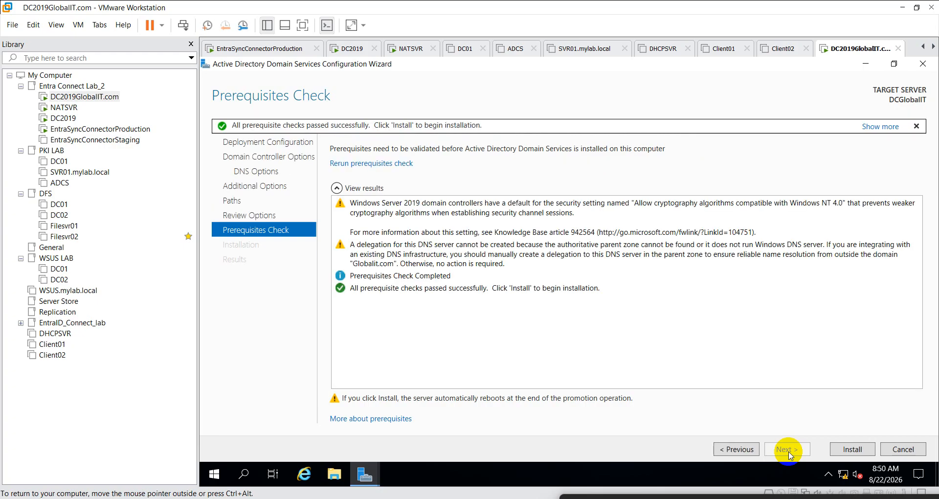
# - Install AD DS and close the 'You're about to be signed out' notice
pyautogui.click(864, 451)
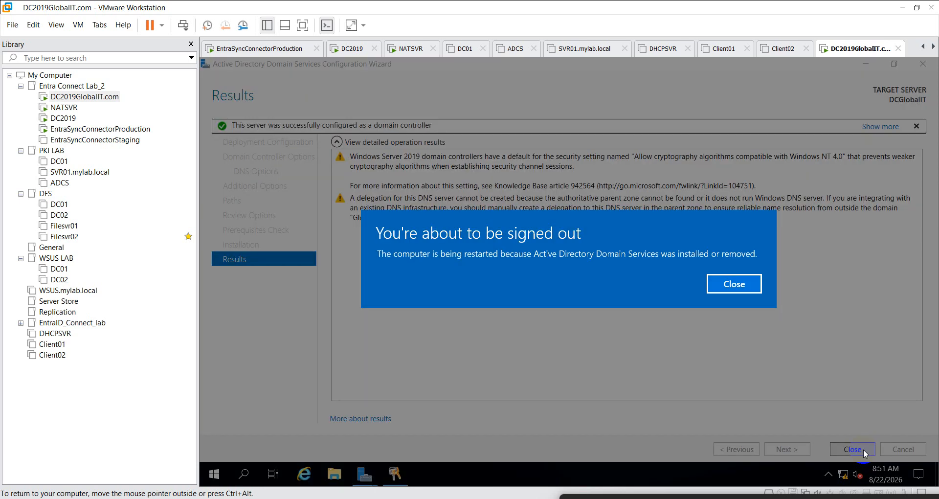
pyautogui.click(734, 286)
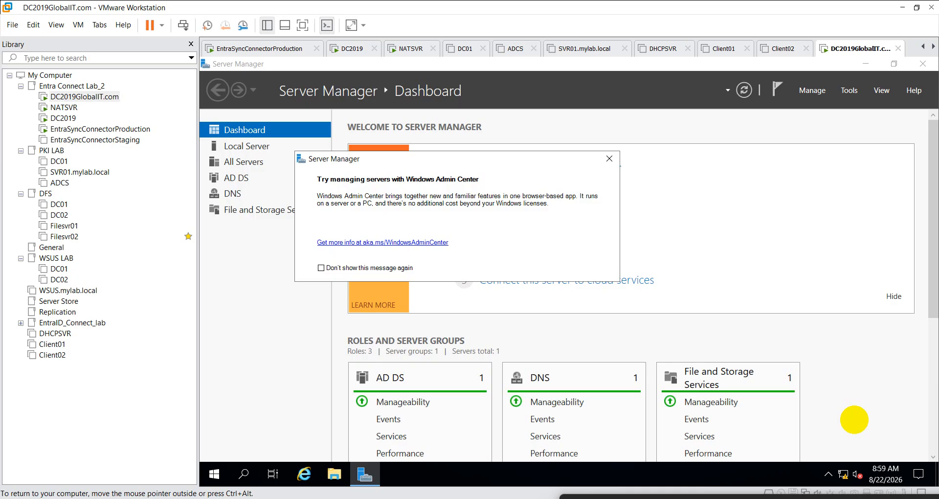
# - Dismiss the Admin Center notice, close Server Manager and launch Active Directory Users and Computers via dsa.msc
pyautogui.click(609, 158)
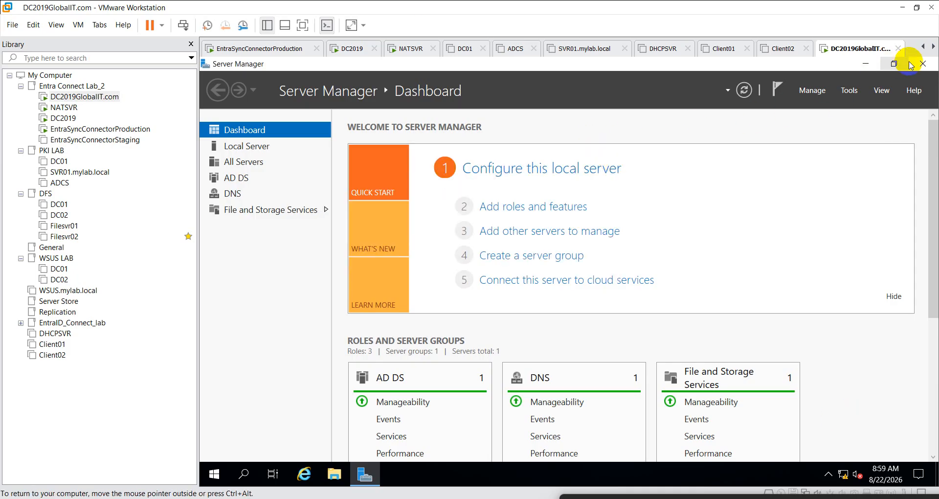
pyautogui.click(923, 64)
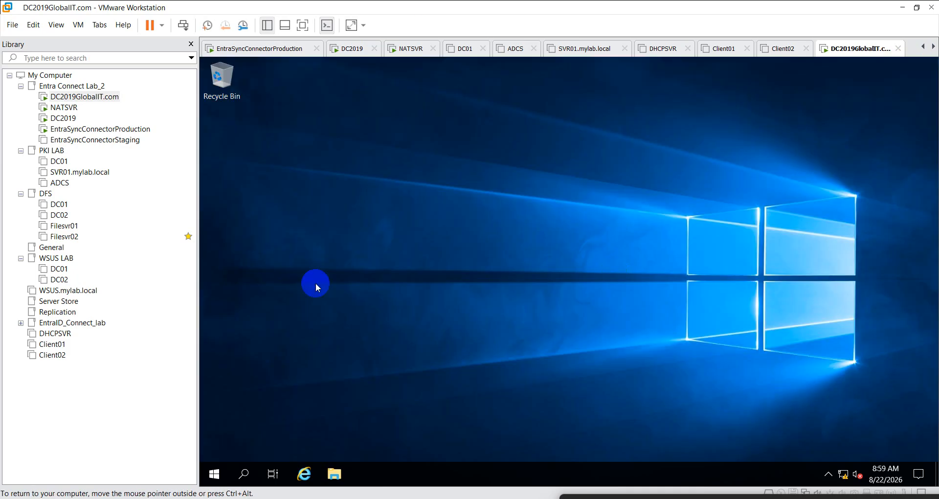
pyautogui.rightClick(215, 472)
pyautogui.click(267, 419)
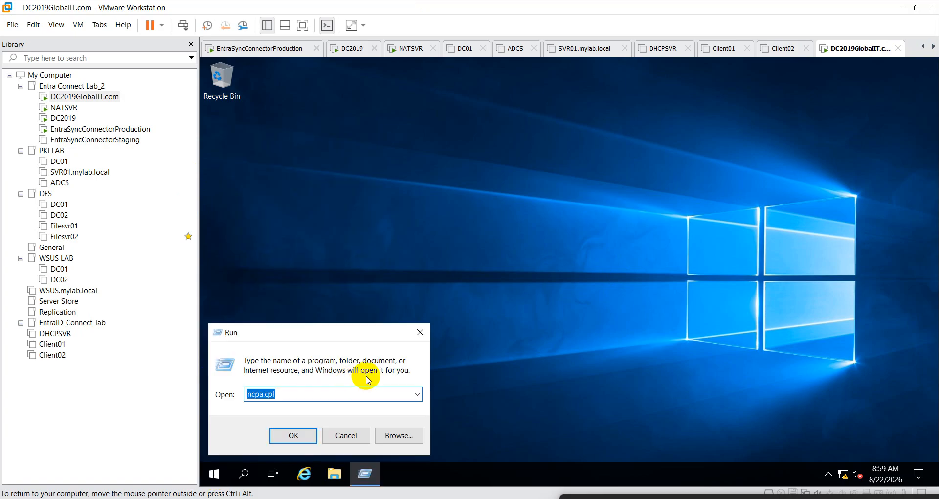
pyautogui.write('dsa.msc')
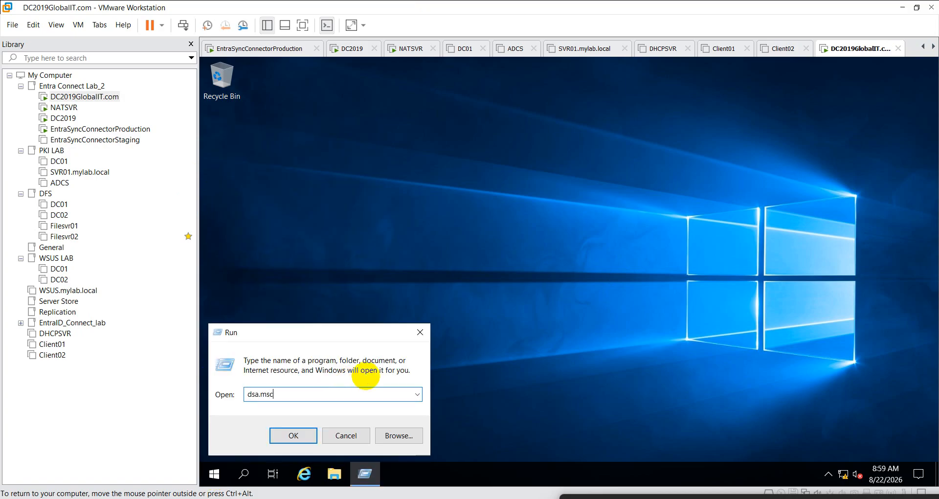
pyautogui.press('Return')
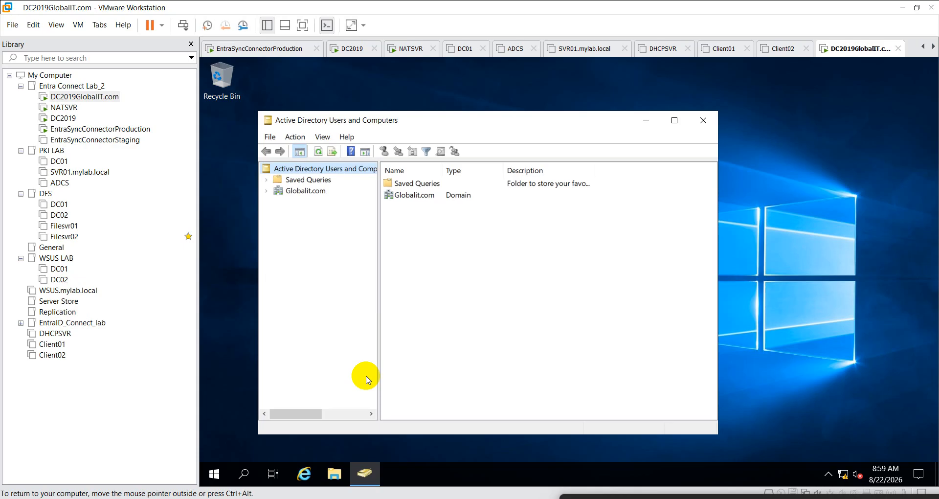
# - Expand Globalit.com and add a new organizational unit named ORG_User
pyautogui.click(266, 191)
pyautogui.rightClick(315, 191)
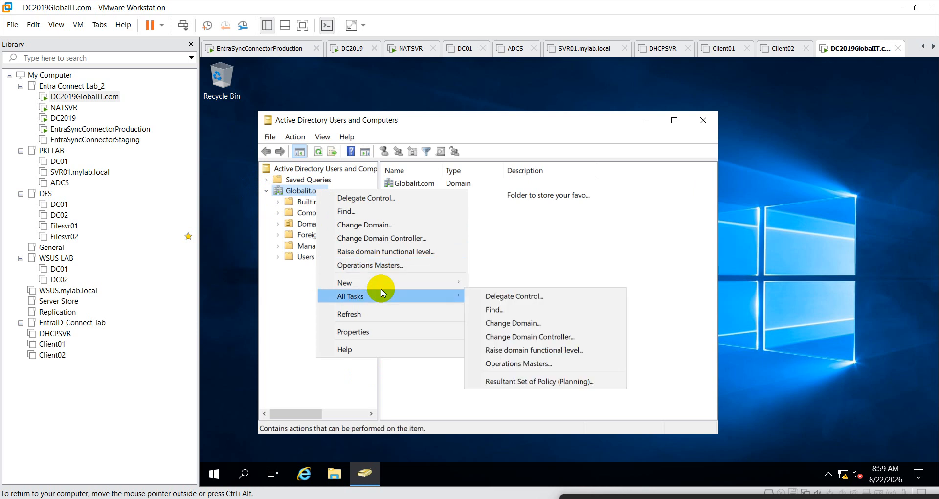
pyautogui.moveTo(387, 286)
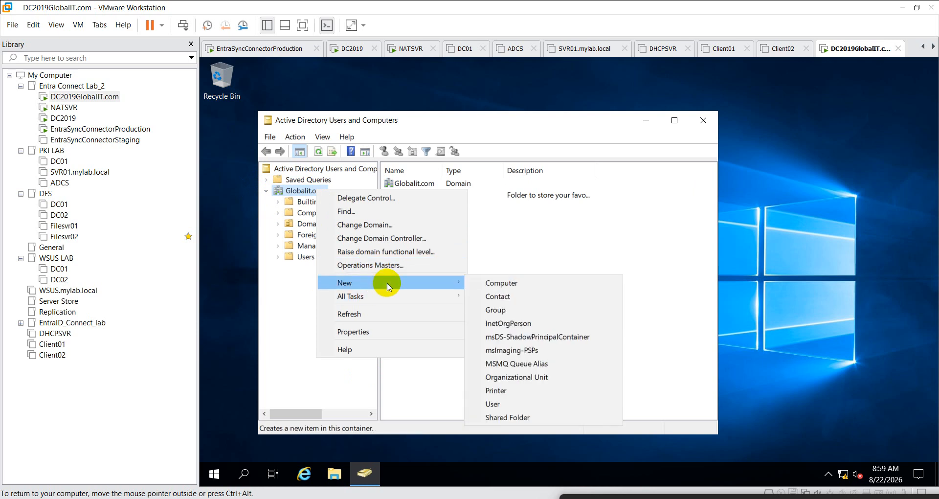
pyautogui.click(519, 382)
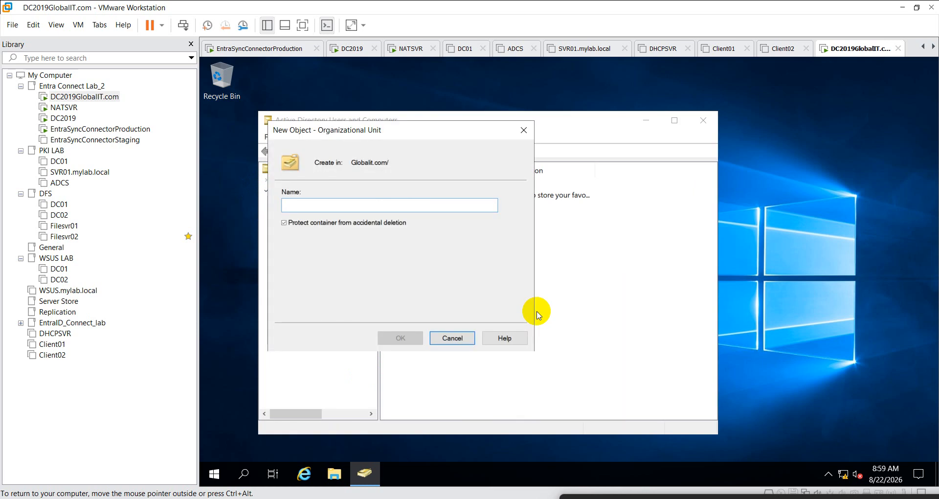
pyautogui.write('ORG_')
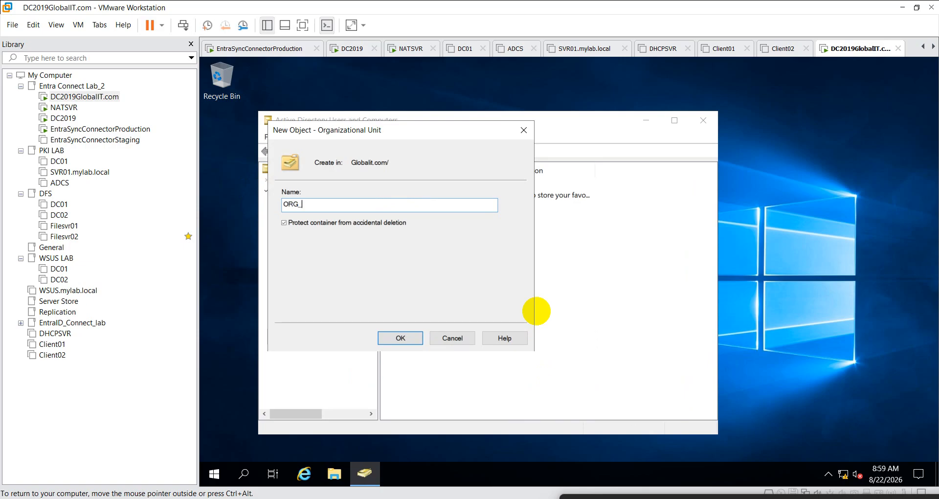
pyautogui.write('User')
pyautogui.click(402, 340)
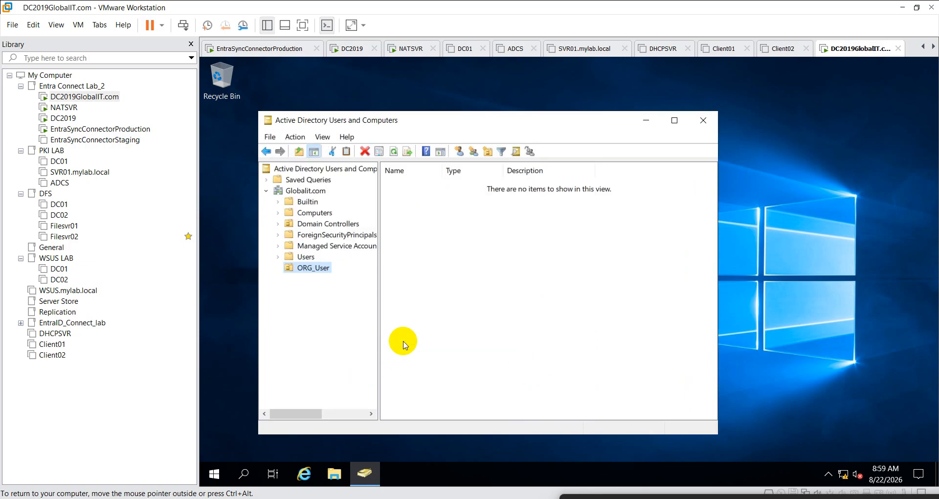
# - Start a new user in ORG_User with first name and logon name Admin8
pyautogui.rightClick(320, 271)
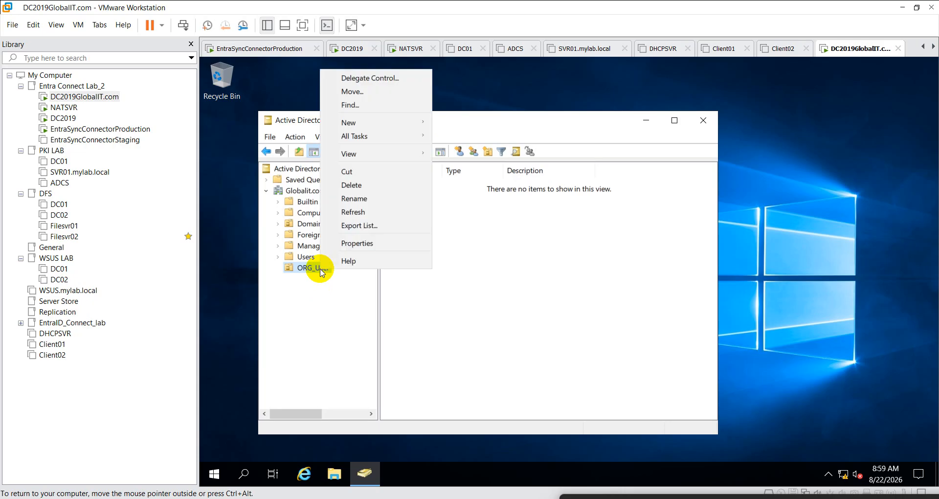
pyautogui.moveTo(376, 126)
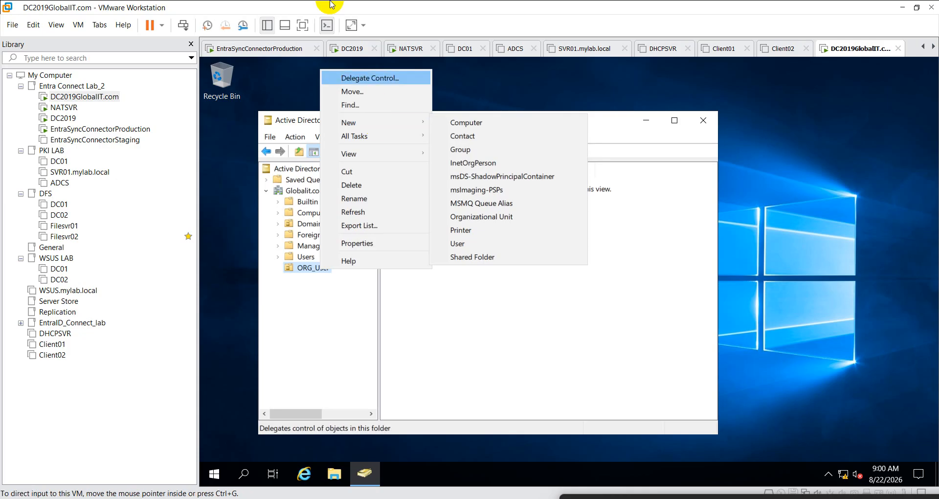
pyautogui.click(540, 256)
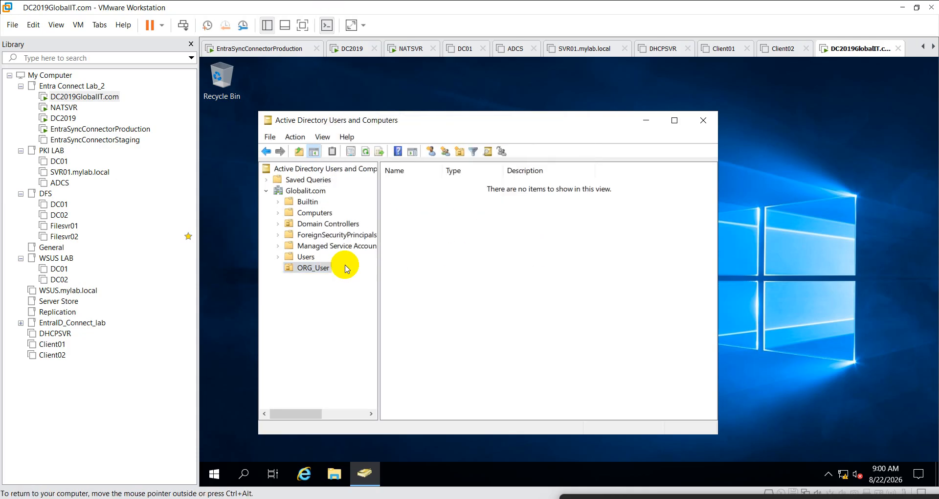
pyautogui.rightClick(325, 270)
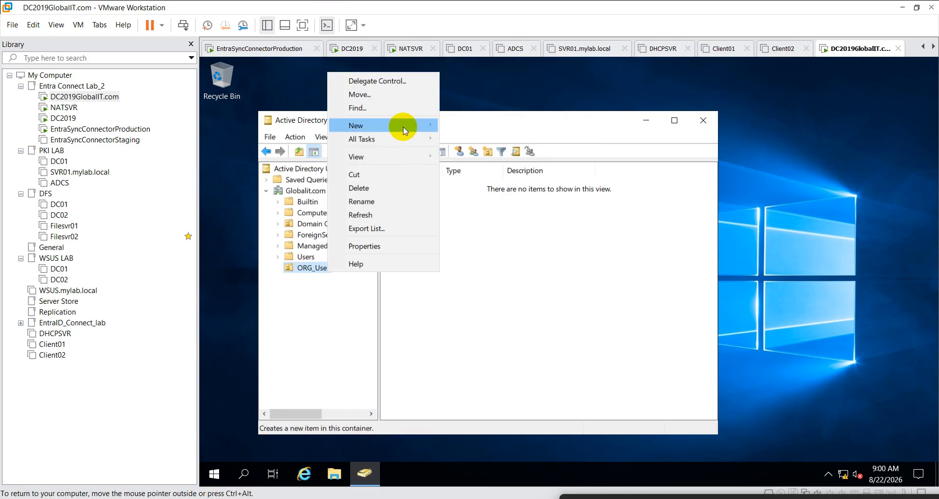
pyautogui.click(494, 249)
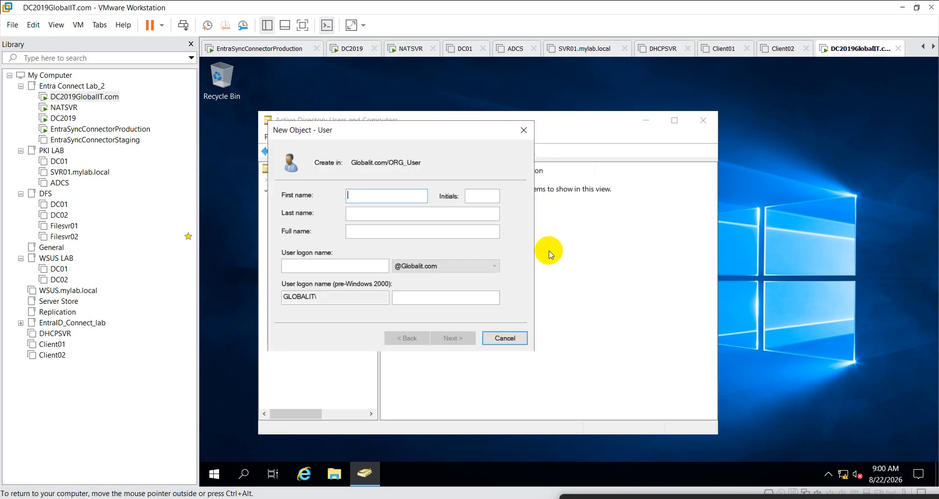
pyautogui.write('Admin')
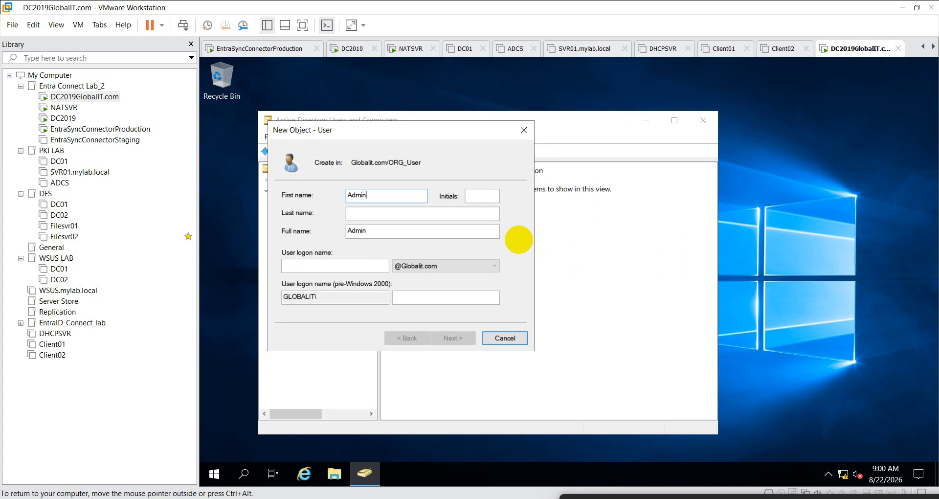
pyautogui.write('8')
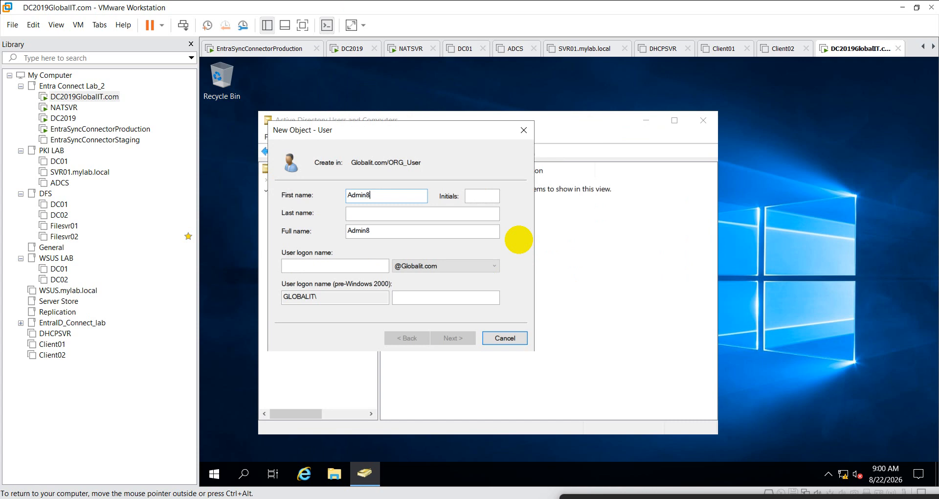
pyautogui.click(349, 267)
pyautogui.write('Ad')
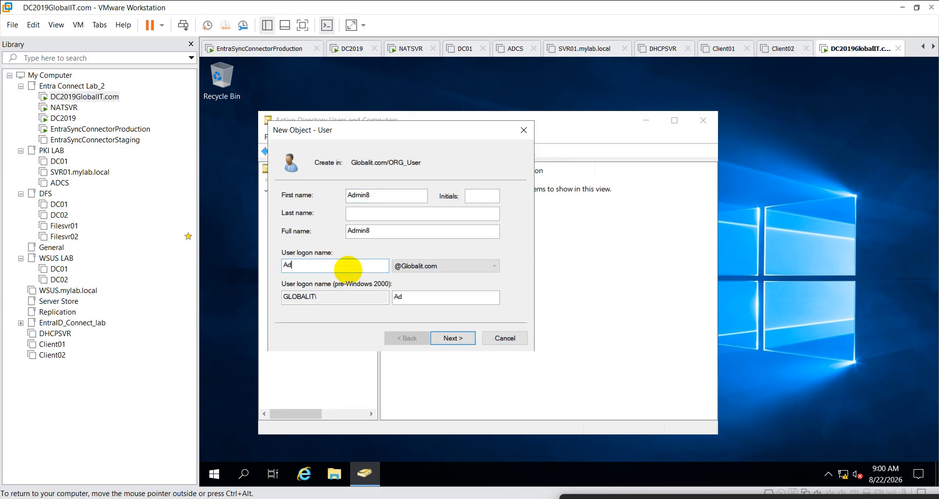
pyautogui.write('min8')
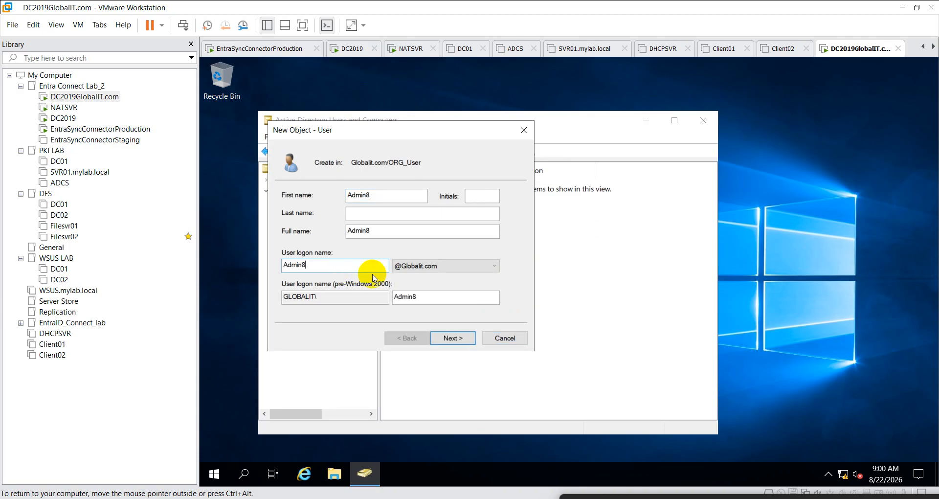
# - Set and confirm the Admin8 password, then finish creating the user
pyautogui.click(453, 338)
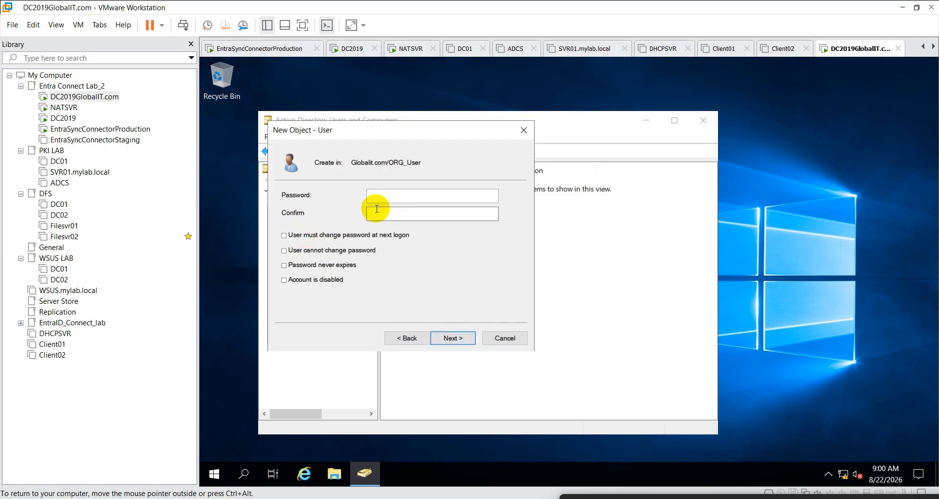
pyautogui.write('••••••••••')
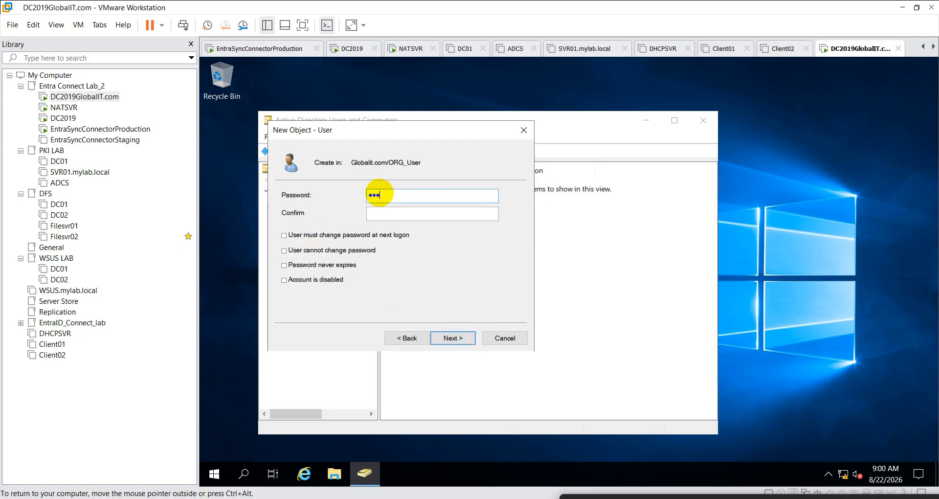
pyautogui.write('••')
pyautogui.press('Tab')
pyautogui.write('••••••••••')
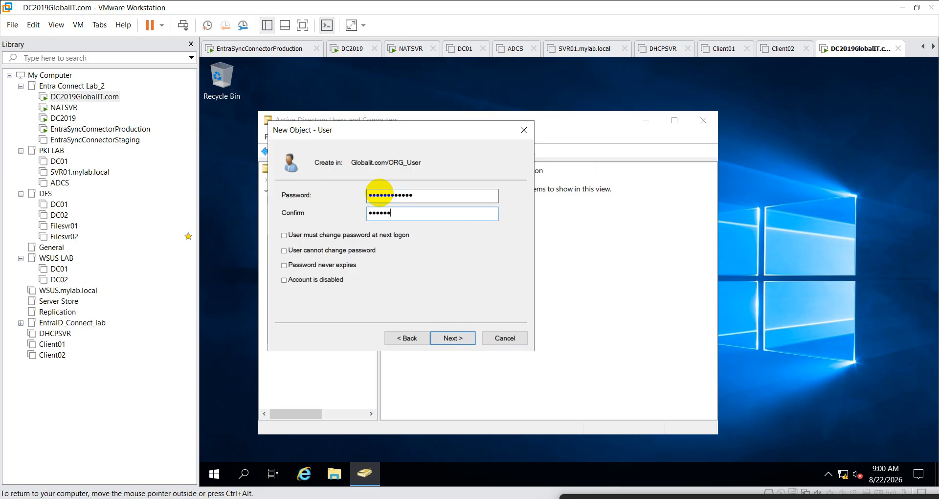
pyautogui.write('••')
pyautogui.click(451, 337)
pyautogui.click(448, 339)
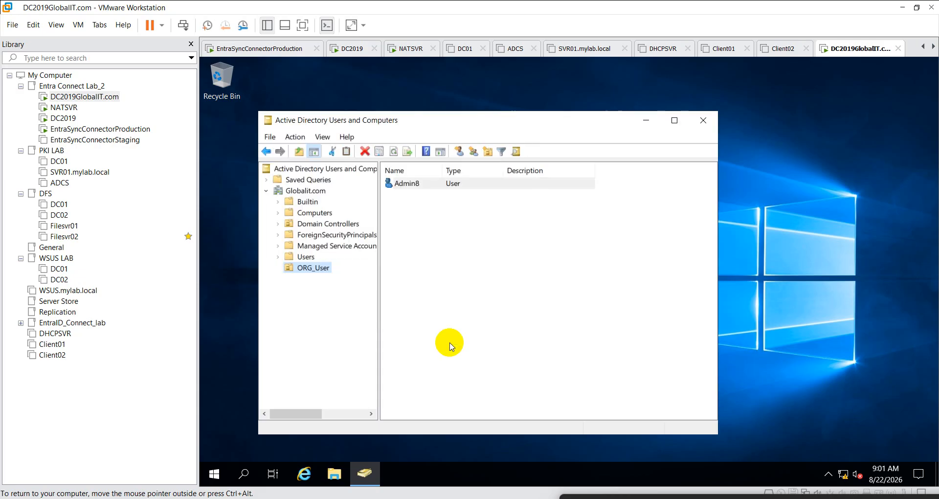
# - On Admin8's Member Of tab, add Domain Admins and Enterprise Admins, then apply and close
pyautogui.doubleClick(414, 183)
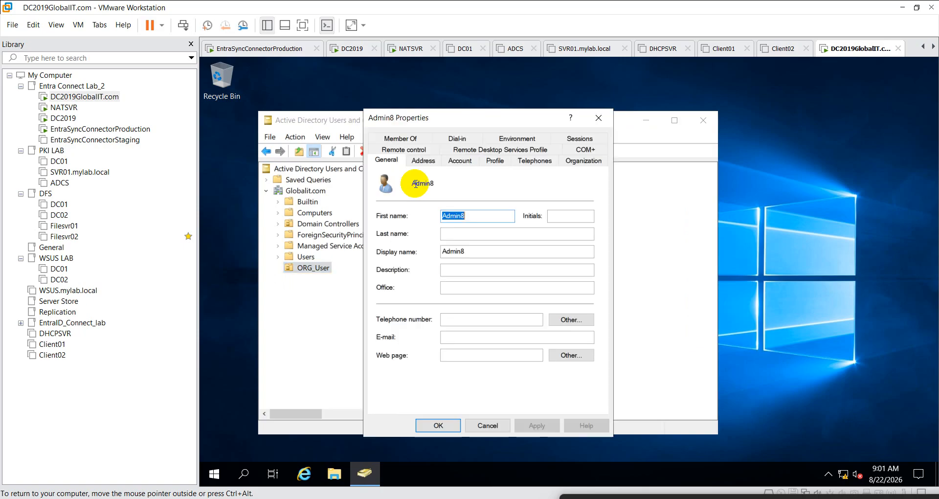
pyautogui.click(405, 138)
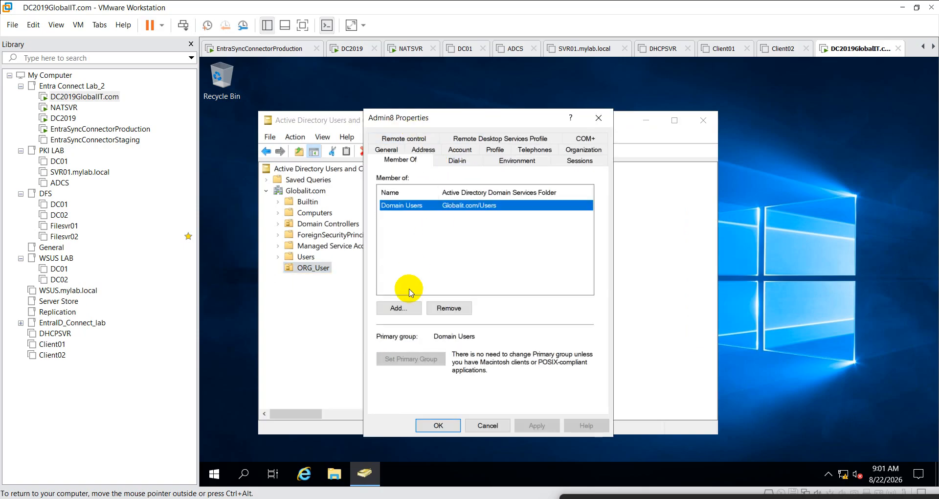
pyautogui.click(398, 308)
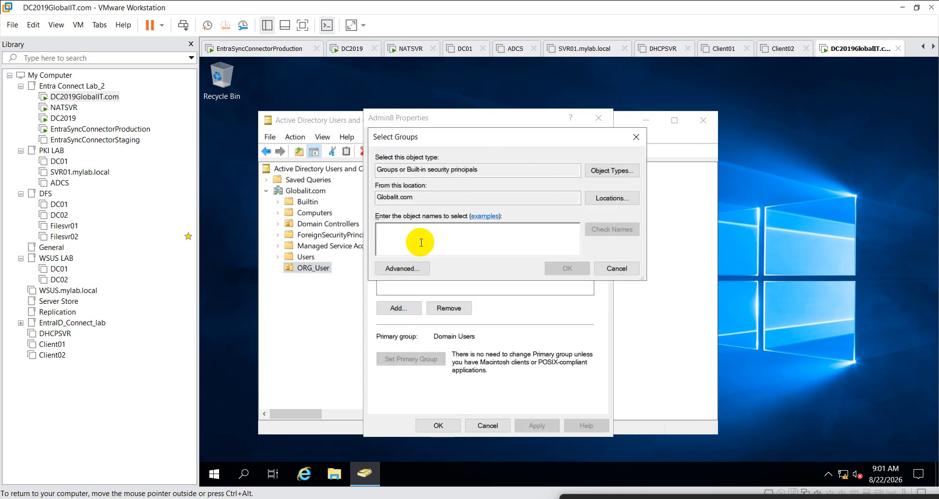
pyautogui.write('domain ad')
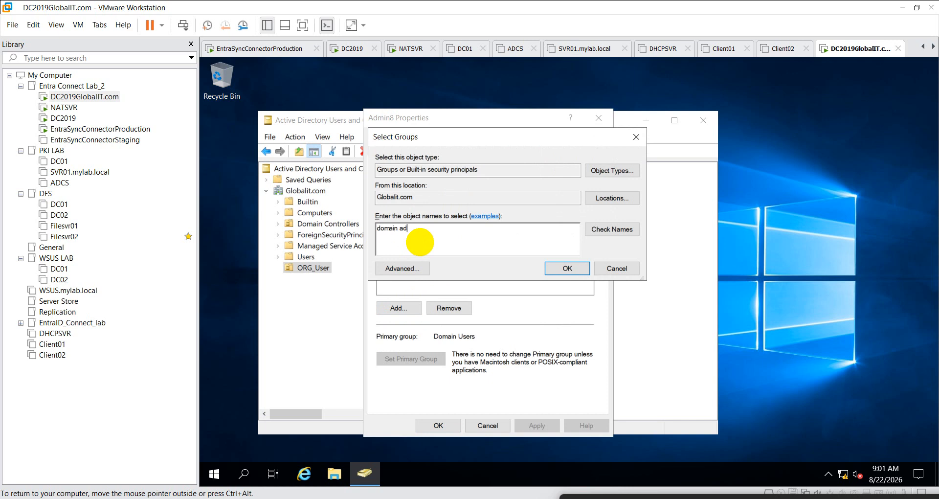
pyautogui.write('min')
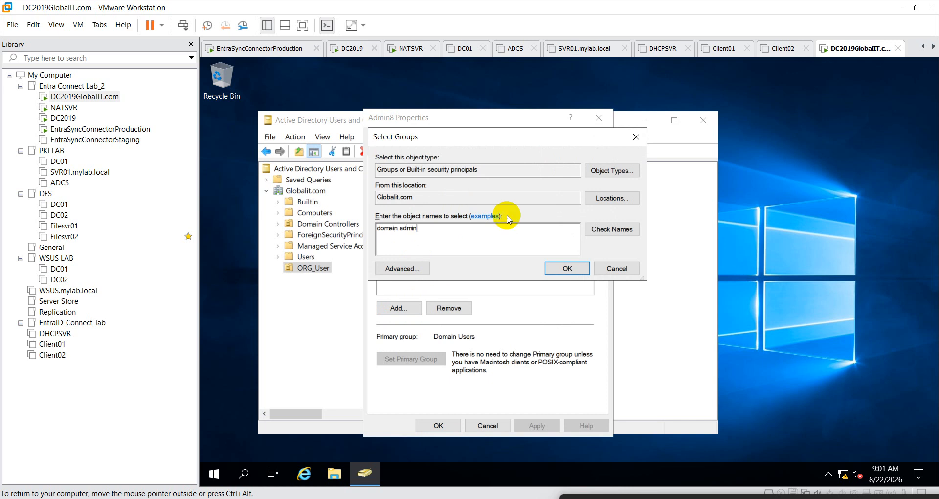
pyautogui.click(612, 229)
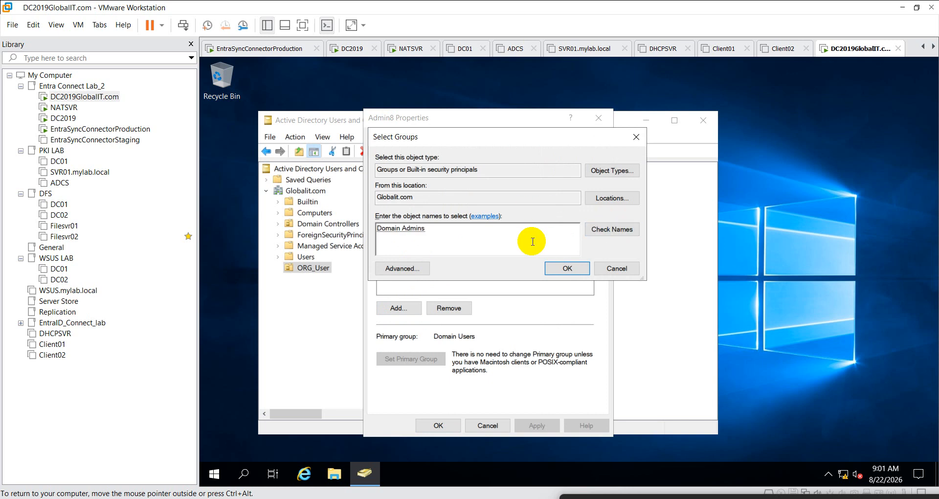
pyautogui.write('enter')
pyautogui.click(621, 228)
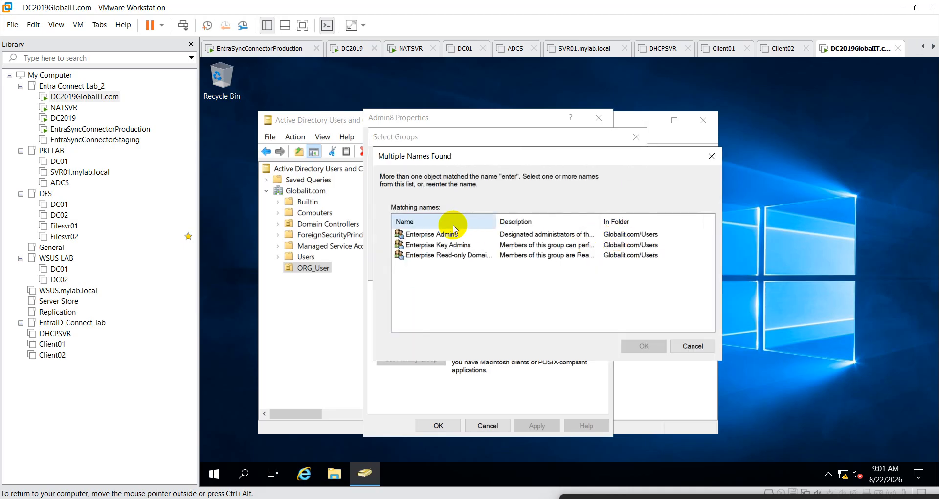
pyautogui.click(453, 234)
pyautogui.click(644, 345)
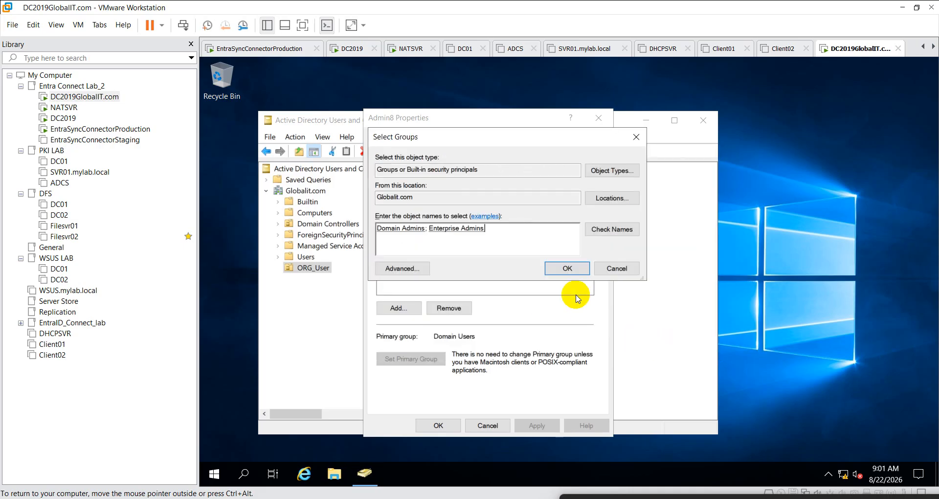
pyautogui.click(568, 268)
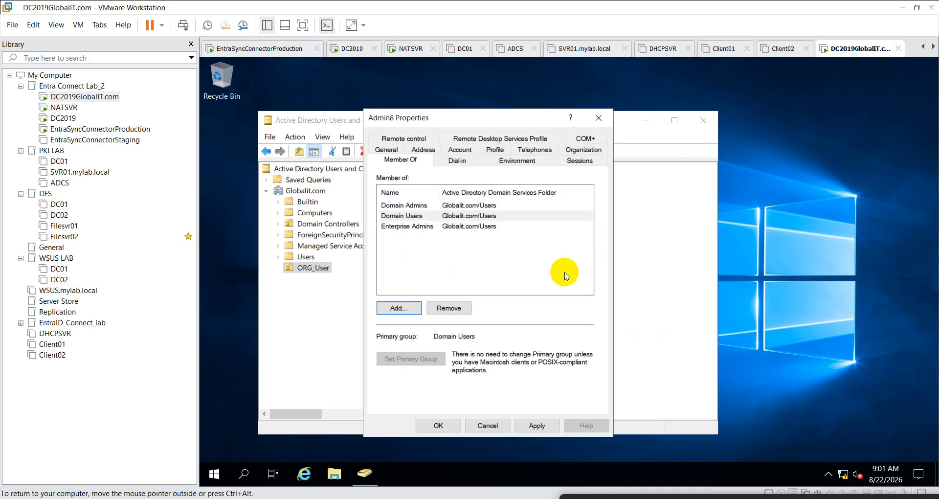
pyautogui.click(537, 426)
pyautogui.click(439, 426)
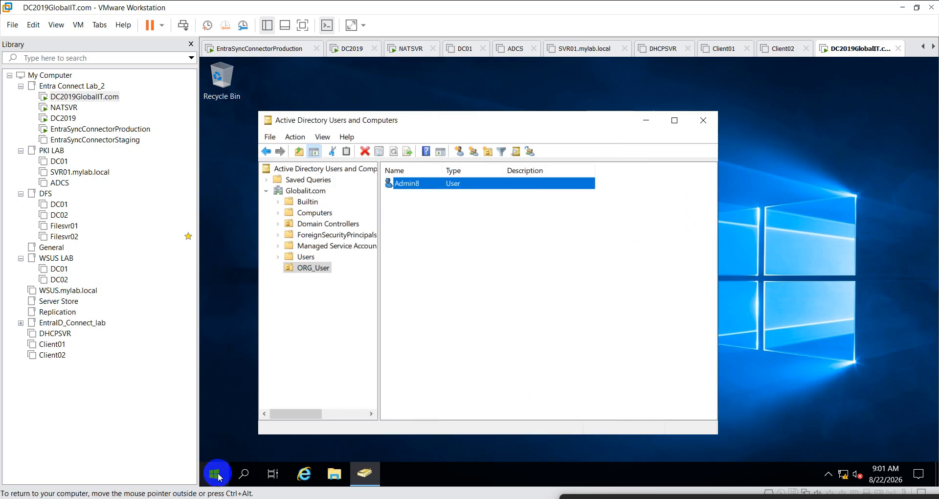
# - Open firewall.cpl via Run and turn Windows Defender Firewall off for all network types
pyautogui.rightClick(218, 477)
pyautogui.click(247, 417)
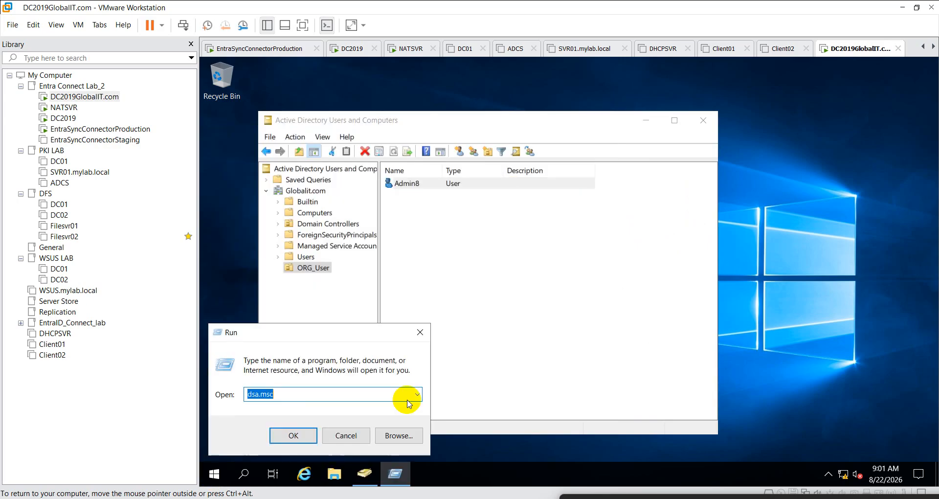
pyautogui.write('firewall.cpl')
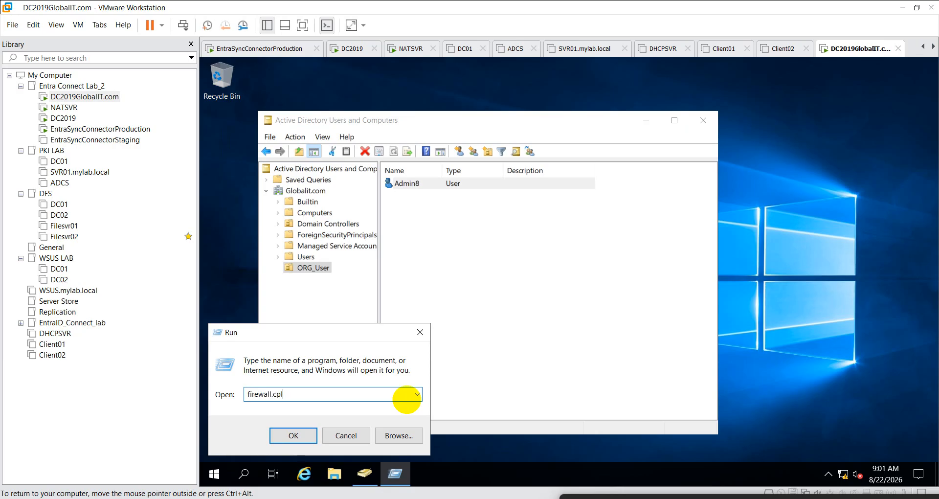
pyautogui.press('Return')
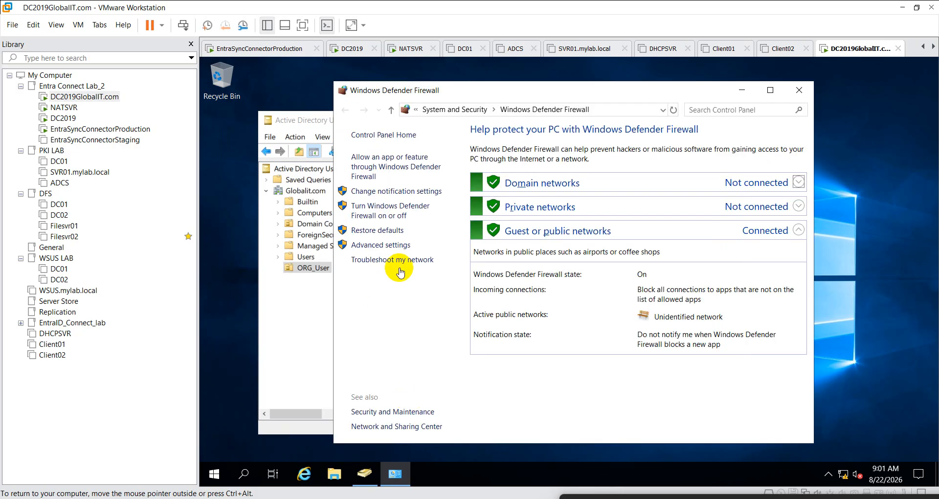
pyautogui.click(377, 211)
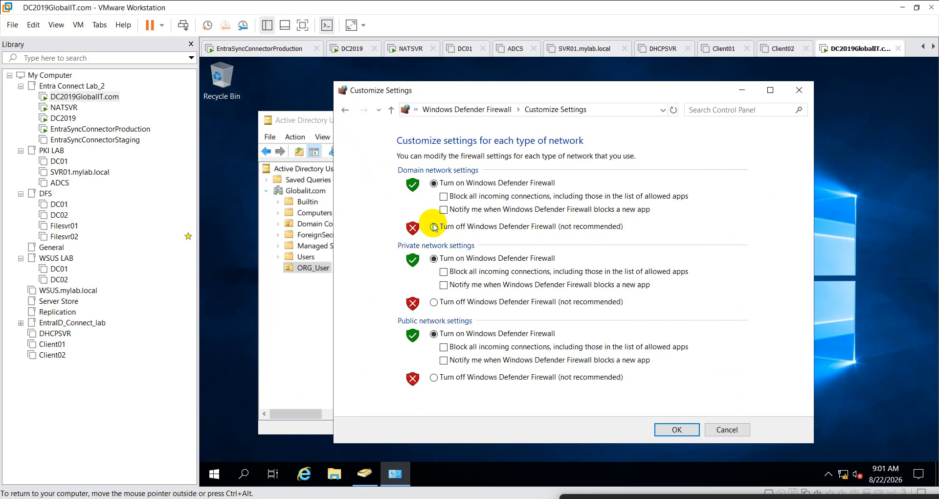
pyautogui.click(433, 227)
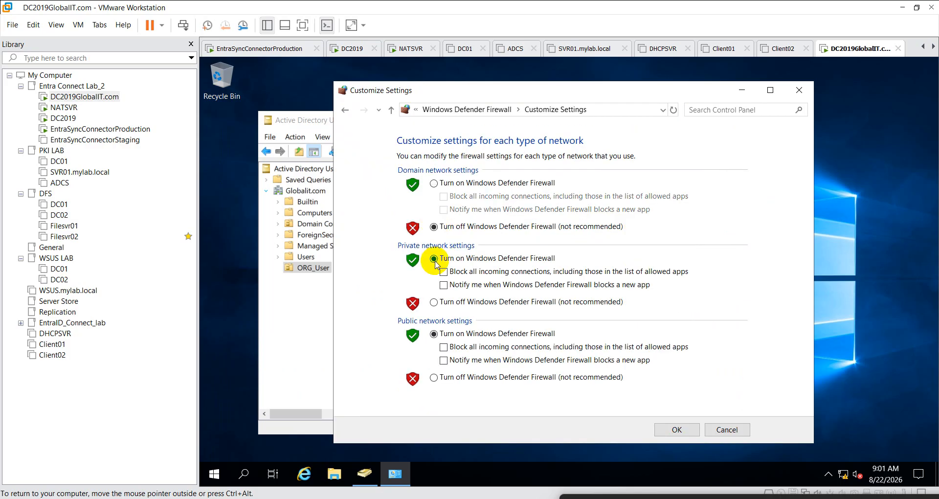
pyautogui.click(435, 377)
pyautogui.click(697, 435)
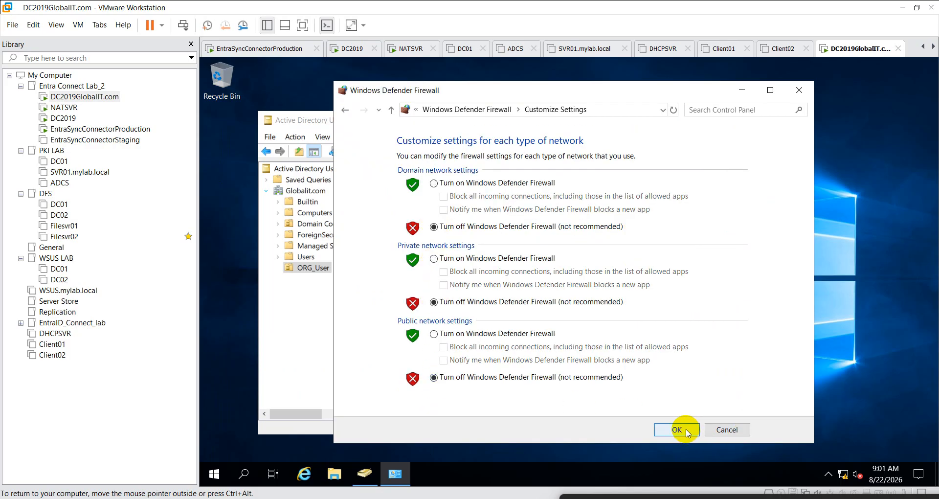
# - View the allowed apps list, return, and open the firewall's Advanced Security console
pyautogui.click(394, 166)
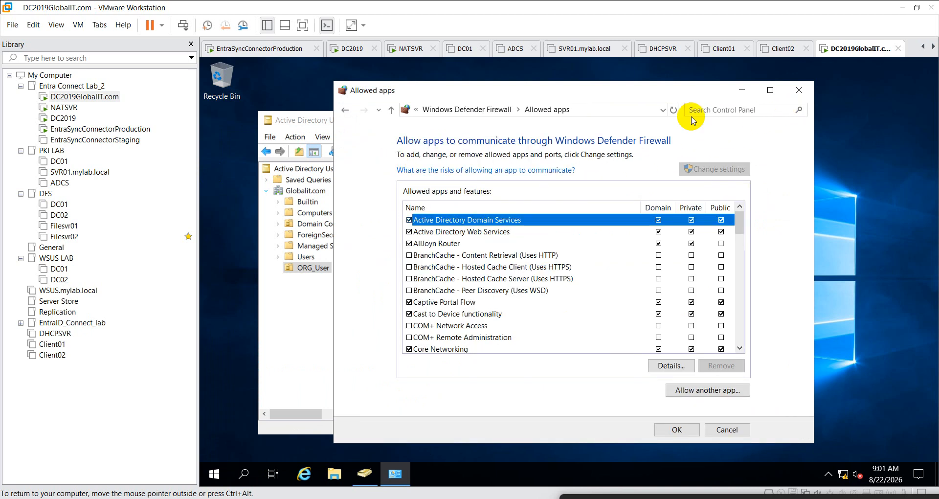
pyautogui.click(345, 109)
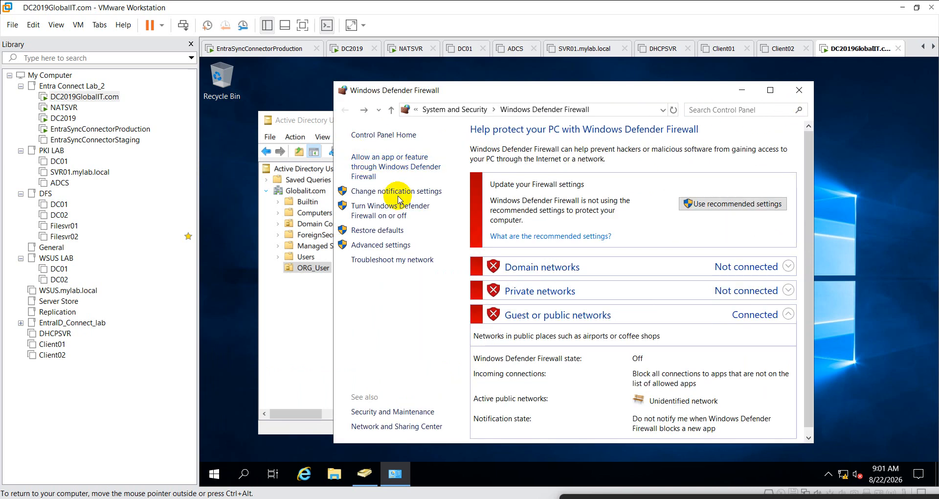
pyautogui.click(381, 244)
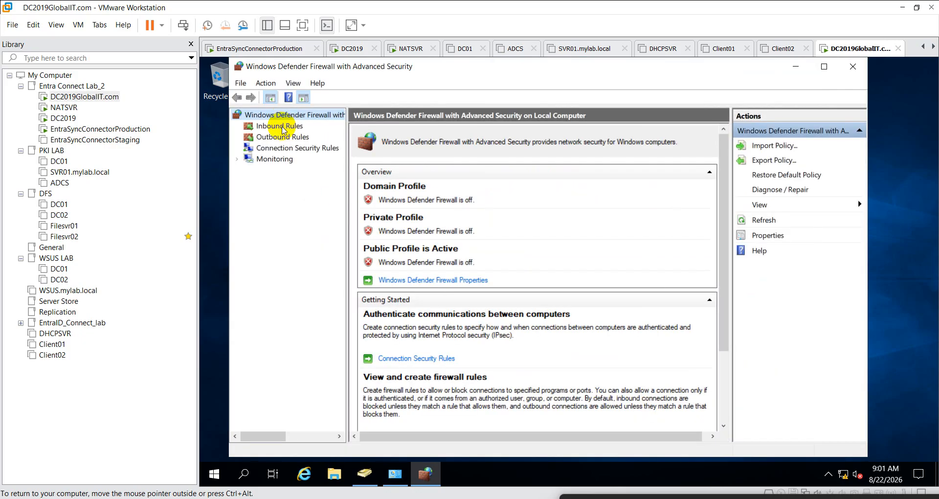
# - Open the firewall policy Properties from the root node
pyautogui.rightClick(287, 122)
pyautogui.rightClick(287, 116)
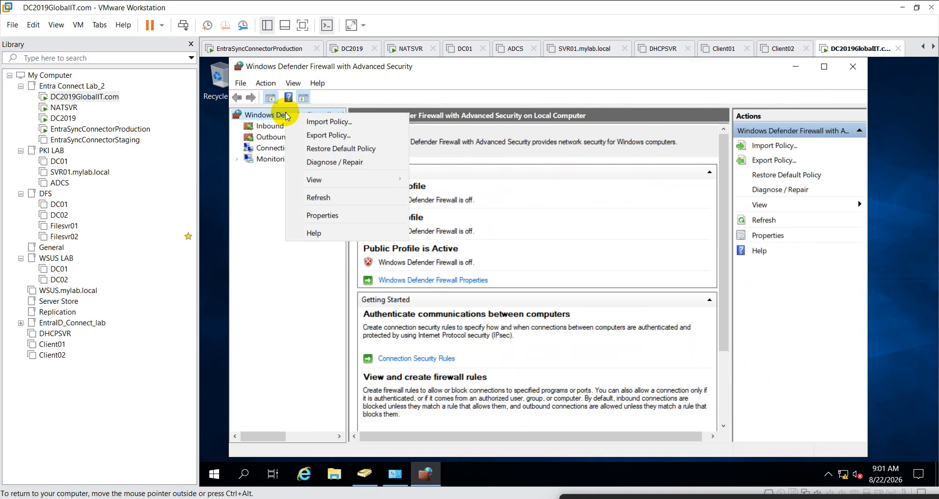
pyautogui.click(274, 177)
pyautogui.click(277, 126)
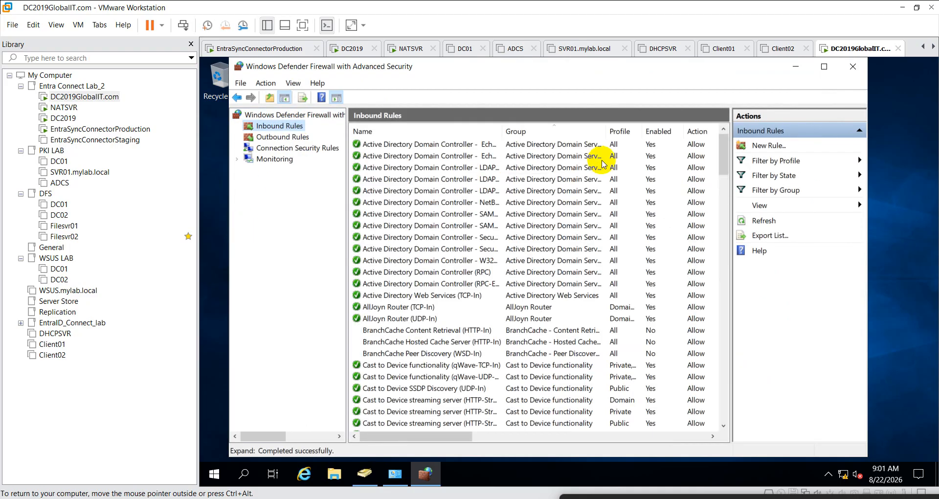
pyautogui.rightClick(312, 115)
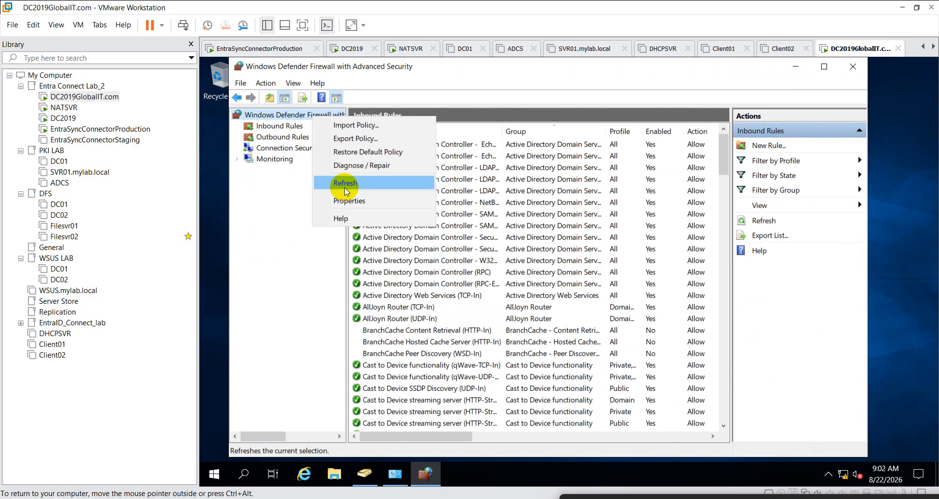
pyautogui.click(350, 200)
# - Set the Domain profile firewall to On with inbound and outbound connections allowed
pyautogui.click(597, 194)
pyautogui.click(563, 213)
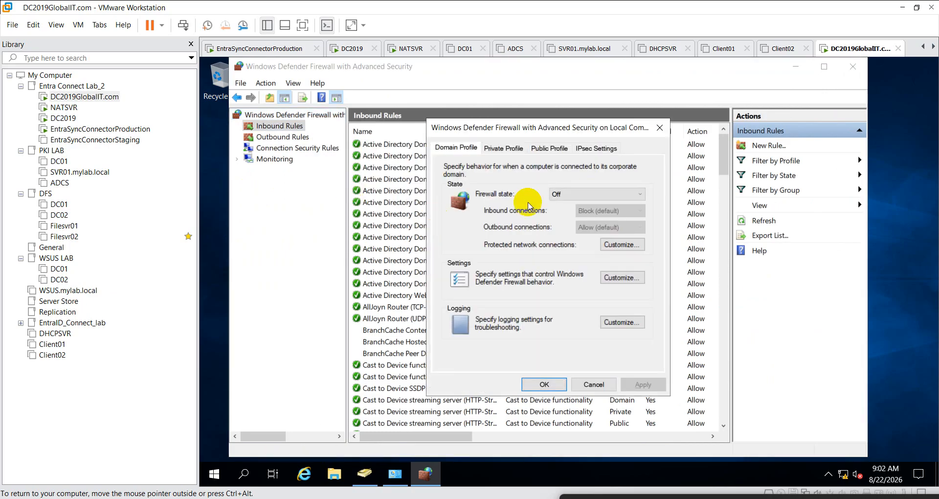
pyautogui.click(576, 194)
pyautogui.click(570, 207)
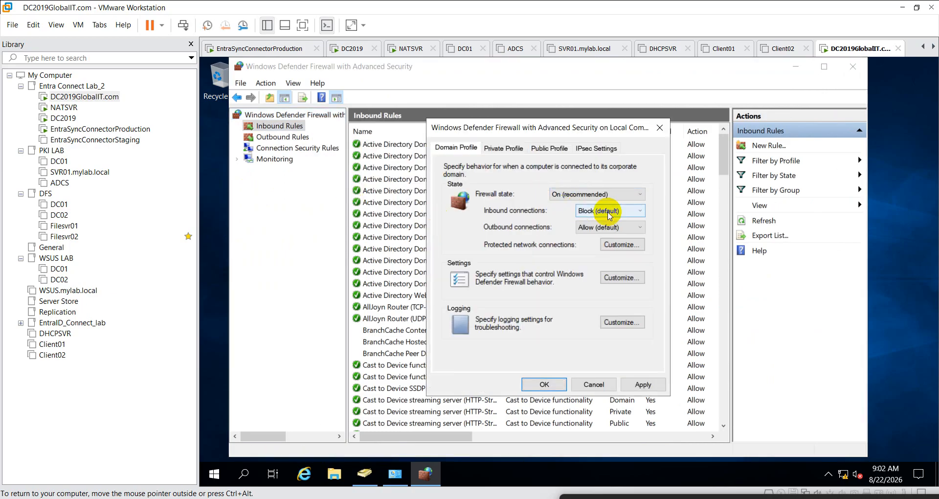
pyautogui.click(611, 216)
pyautogui.click(611, 234)
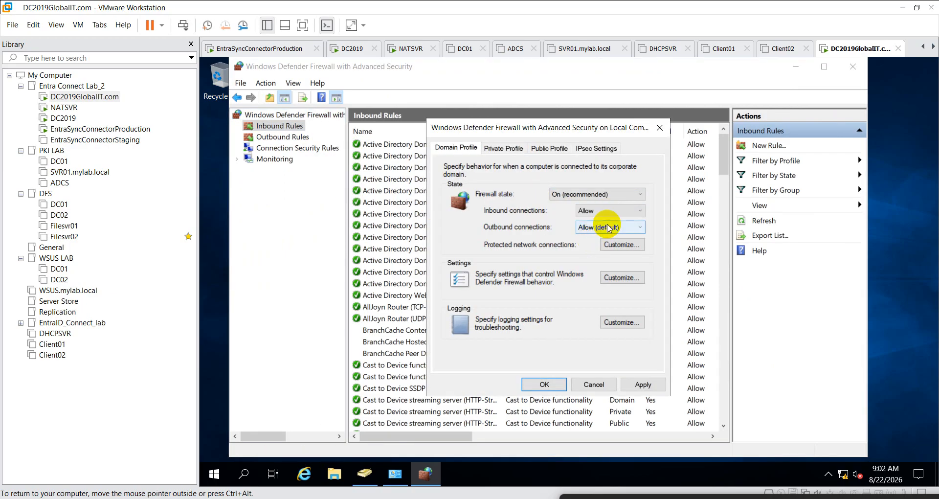
pyautogui.click(611, 227)
pyautogui.click(599, 249)
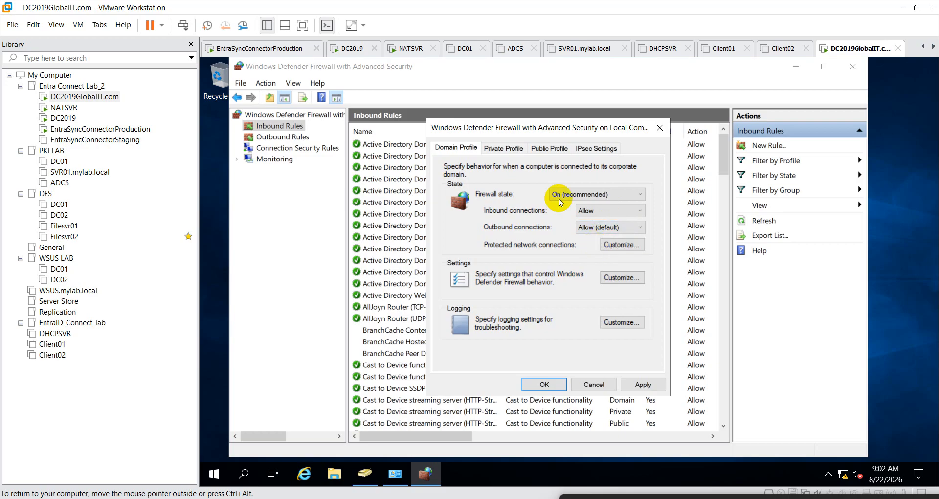
# - Set the Private and Public profiles to On with inbound connections allowed, and apply
pyautogui.click(503, 148)
pyautogui.click(579, 192)
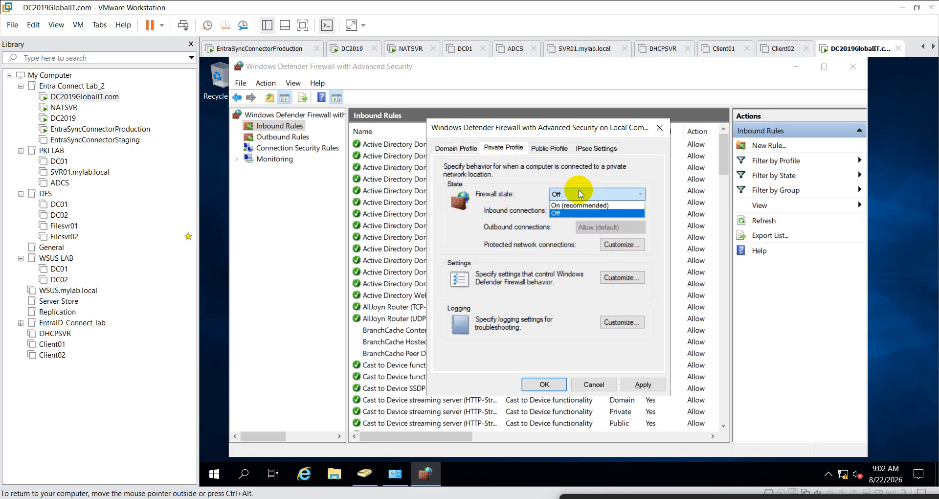
pyautogui.click(570, 205)
pyautogui.click(603, 219)
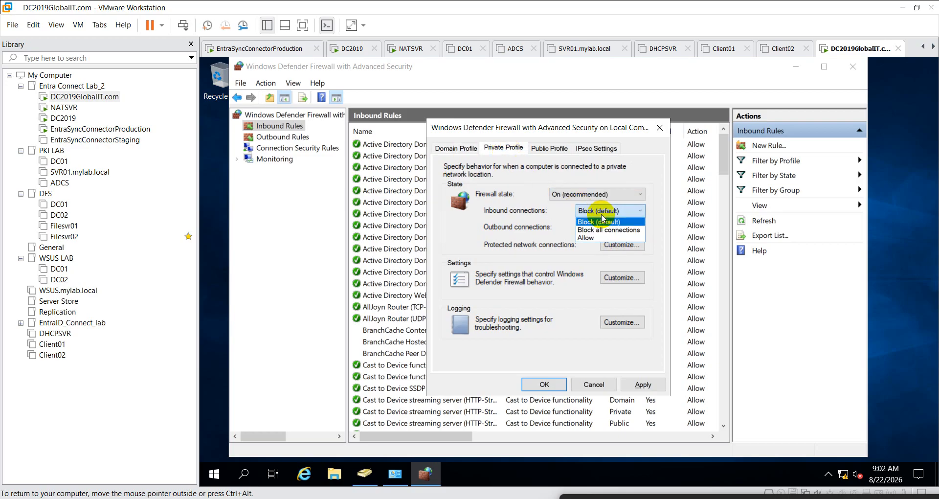
pyautogui.click(598, 238)
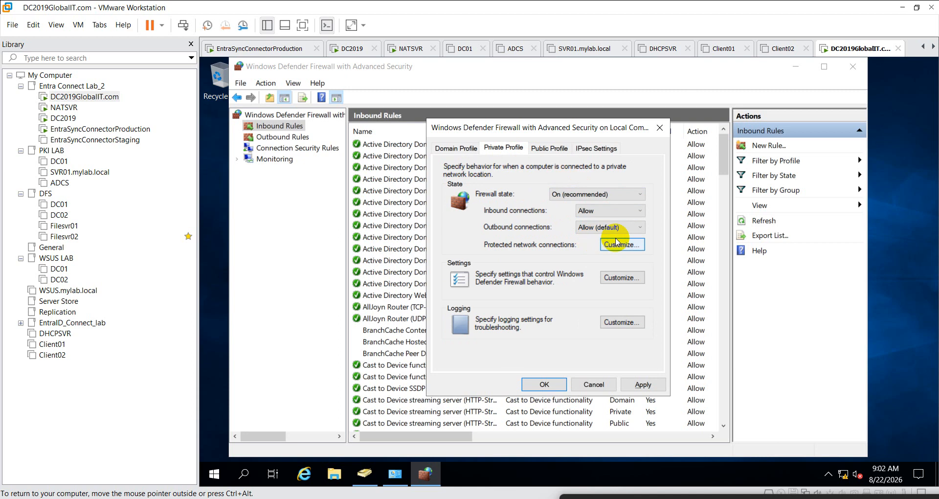
pyautogui.click(549, 148)
pyautogui.click(592, 194)
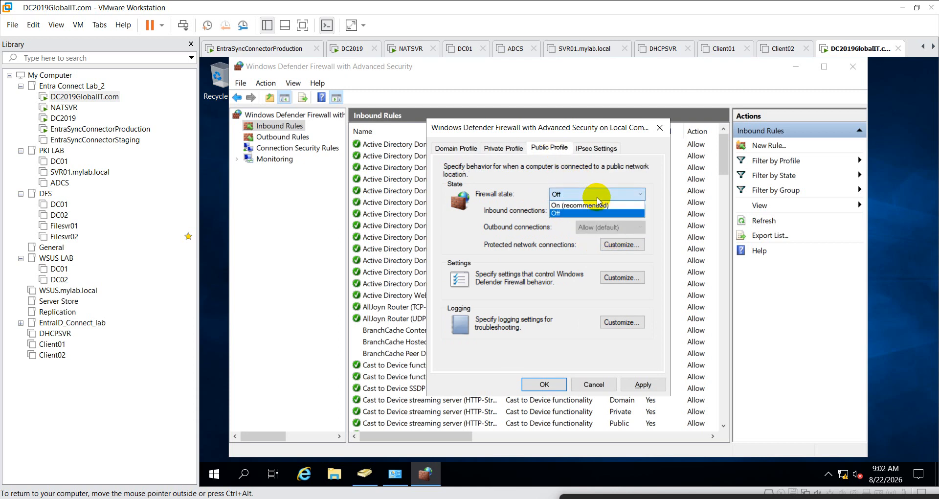
pyautogui.click(565, 206)
pyautogui.click(600, 211)
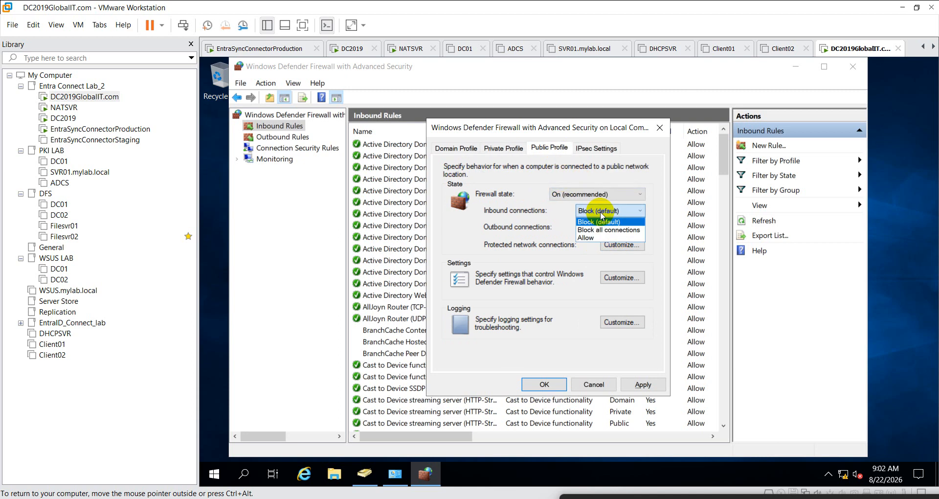
pyautogui.click(592, 239)
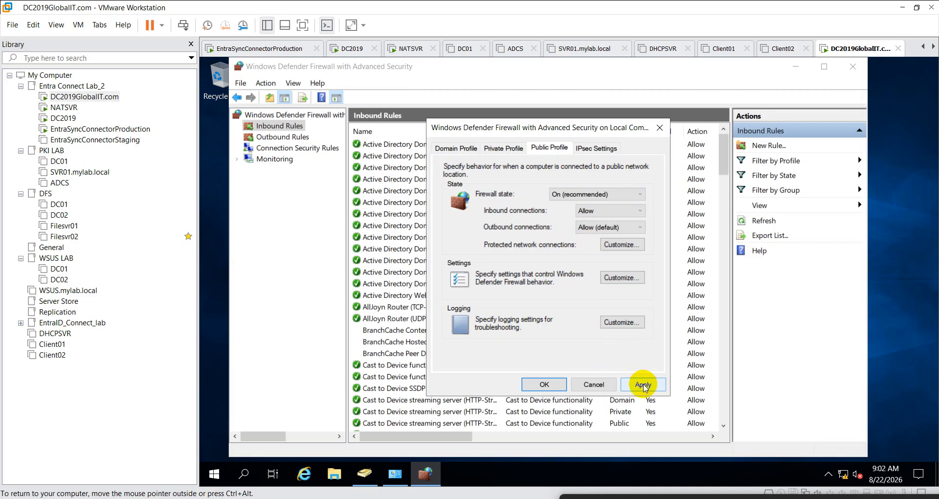
pyautogui.click(553, 387)
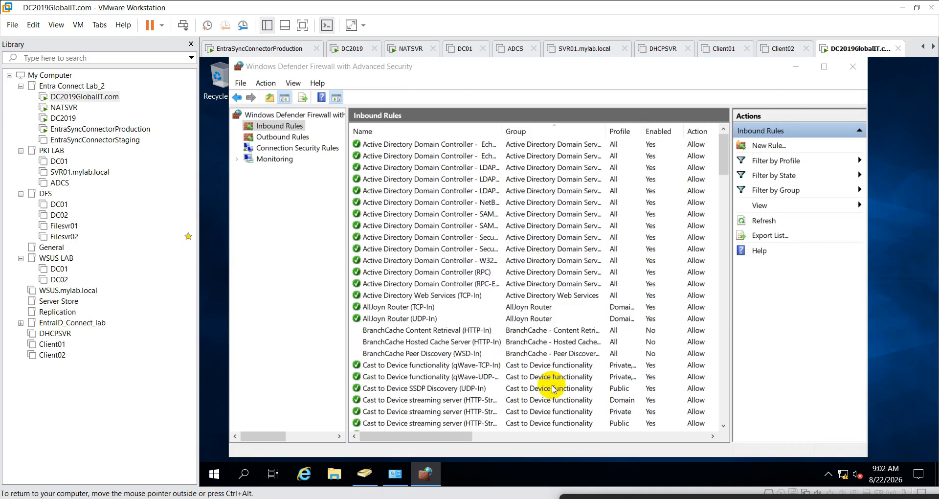
# - Turn the firewall Off for Domain, Private and Public profiles, apply, and switch to the DC2019 VM
pyautogui.rightClick(293, 126)
pyautogui.rightClick(291, 115)
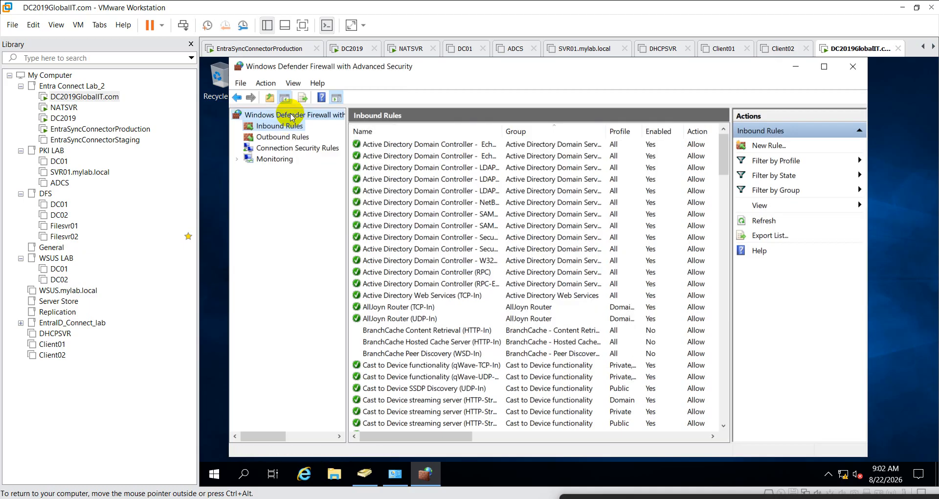
pyautogui.click(330, 197)
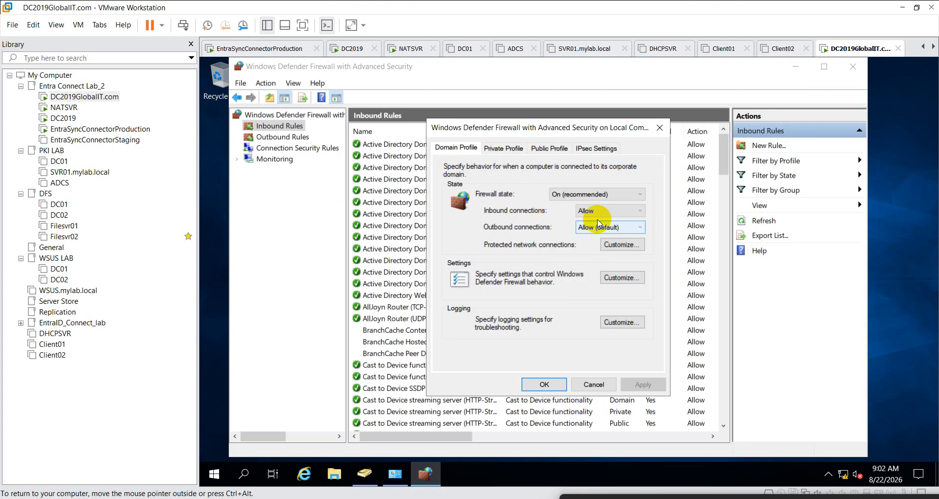
pyautogui.click(577, 194)
pyautogui.click(560, 213)
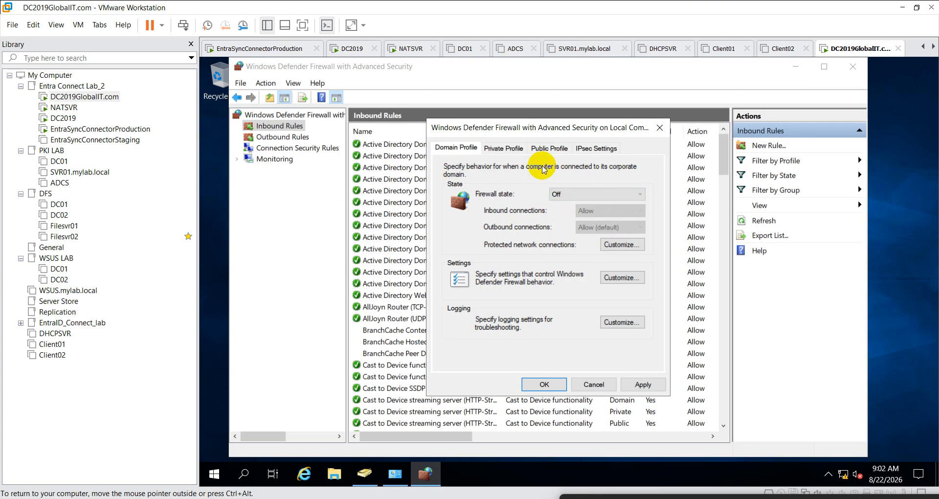
pyautogui.click(504, 148)
pyautogui.click(590, 196)
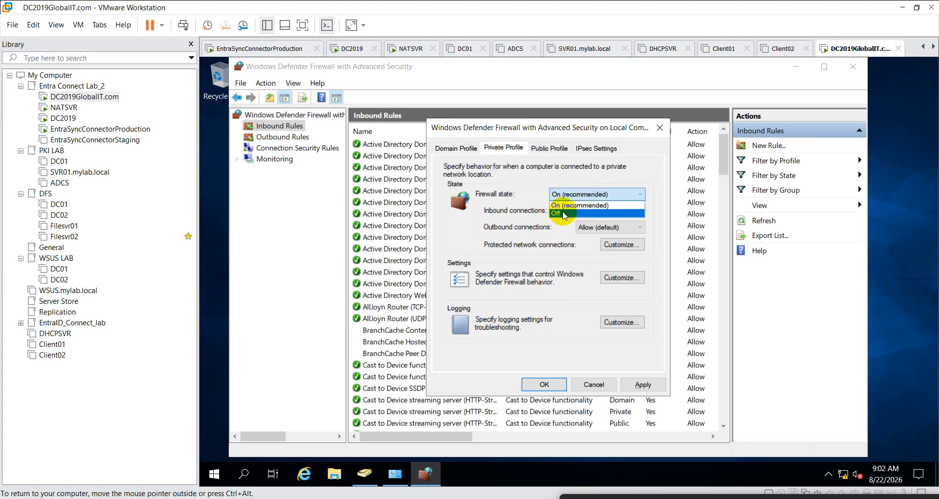
pyautogui.click(567, 214)
pyautogui.click(549, 148)
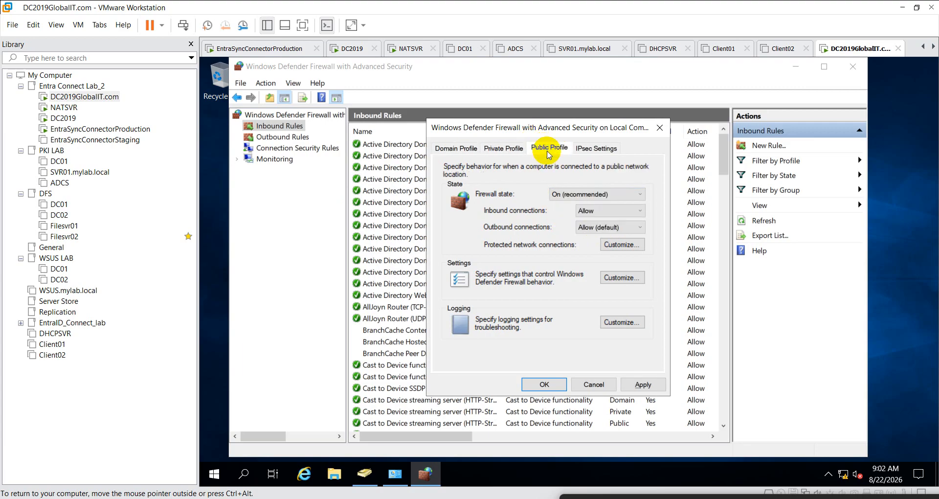
pyautogui.click(582, 194)
pyautogui.click(573, 216)
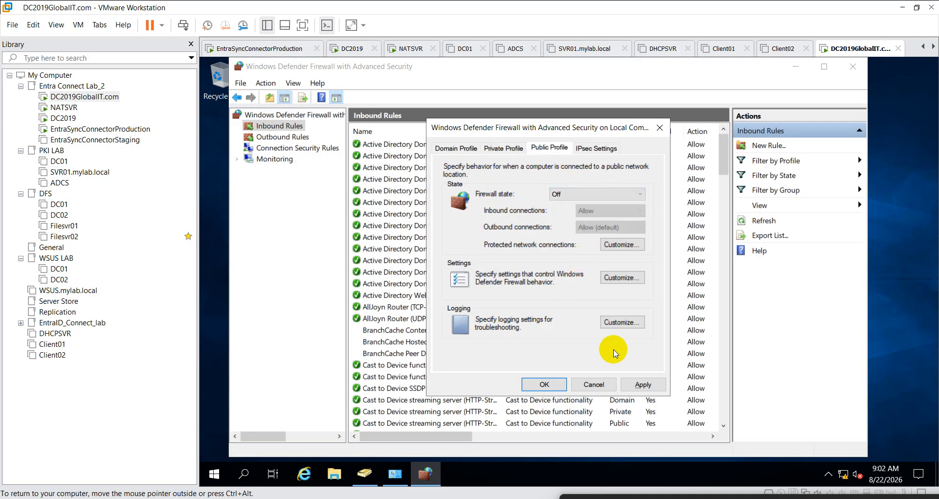
pyautogui.click(651, 389)
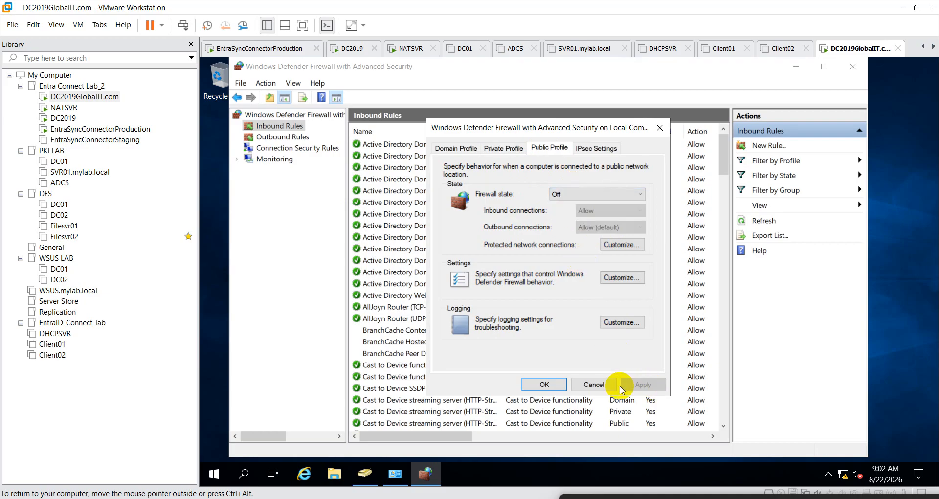
pyautogui.click(546, 385)
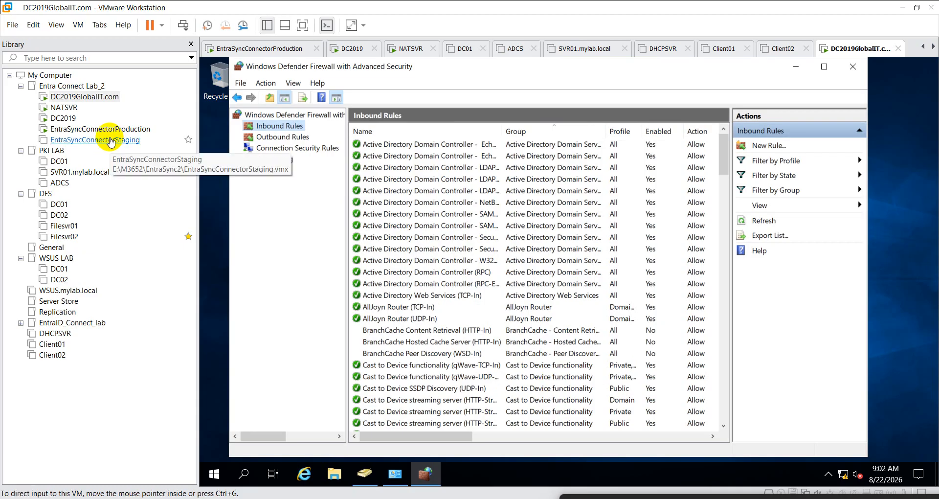
pyautogui.click(63, 118)
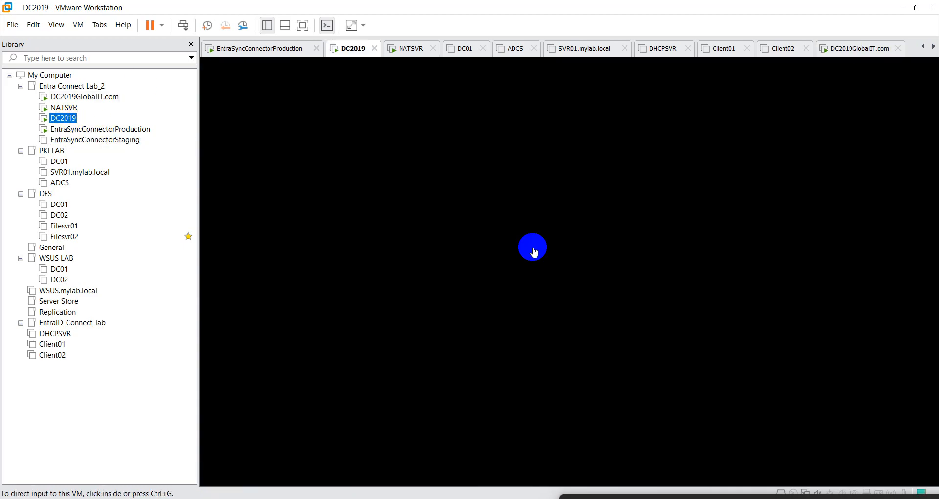
# - Sign in to DC2019 via Ctrl+Alt+Del with the account password, retrying after an incorrect-password error
pyautogui.click(506, 245)
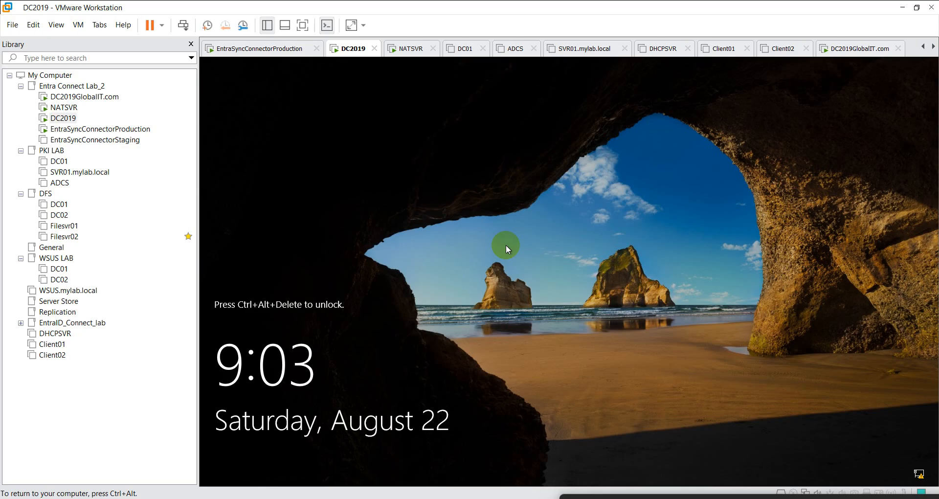
pyautogui.rightClick(71, 120)
pyautogui.click(121, 244)
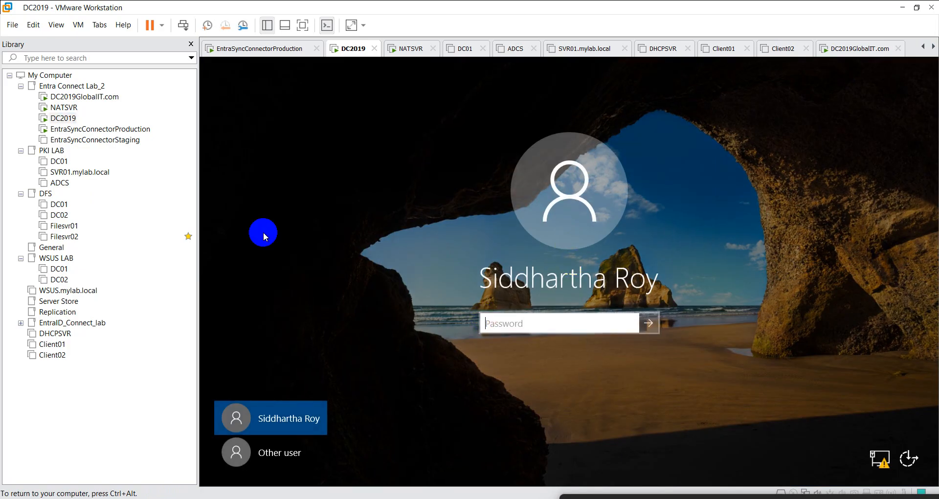
pyautogui.click(557, 324)
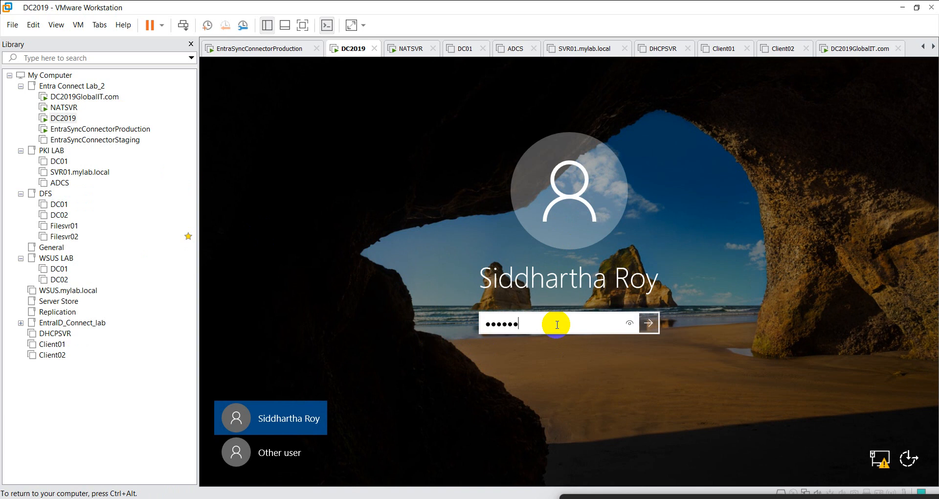
pyautogui.press('Return')
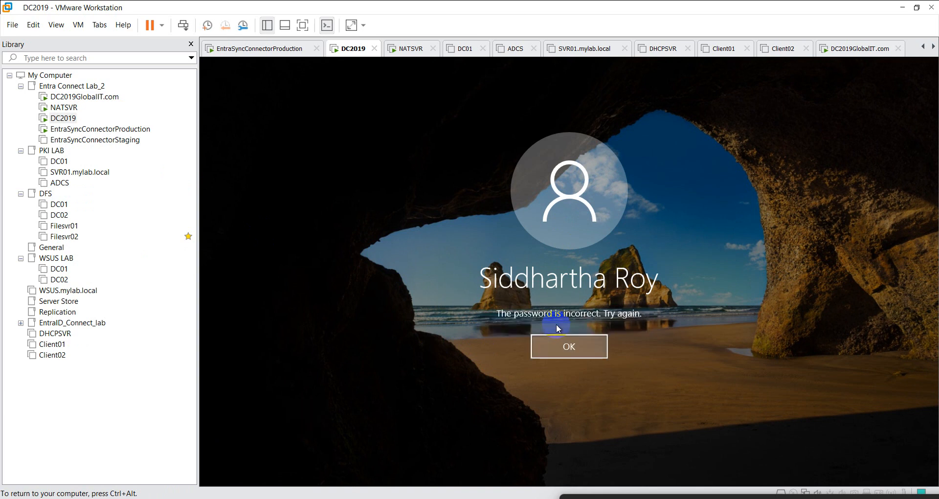
pyautogui.click(559, 326)
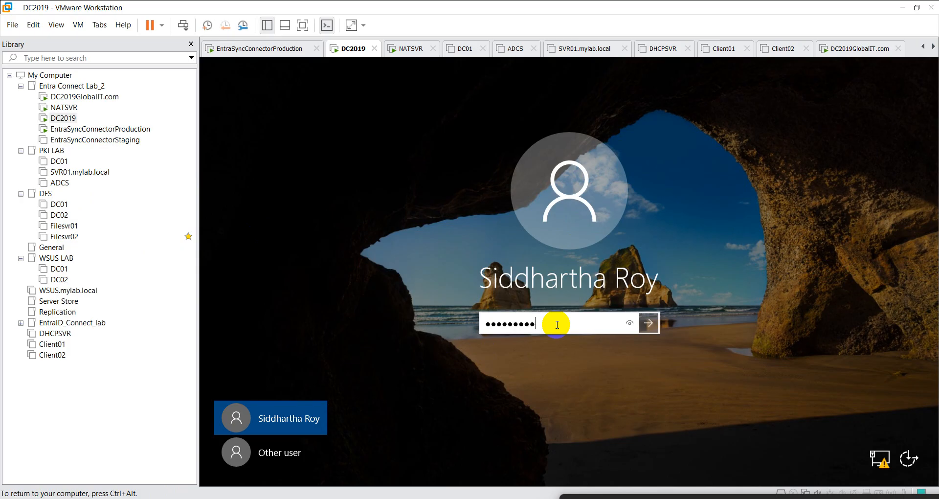
pyautogui.press('Return')
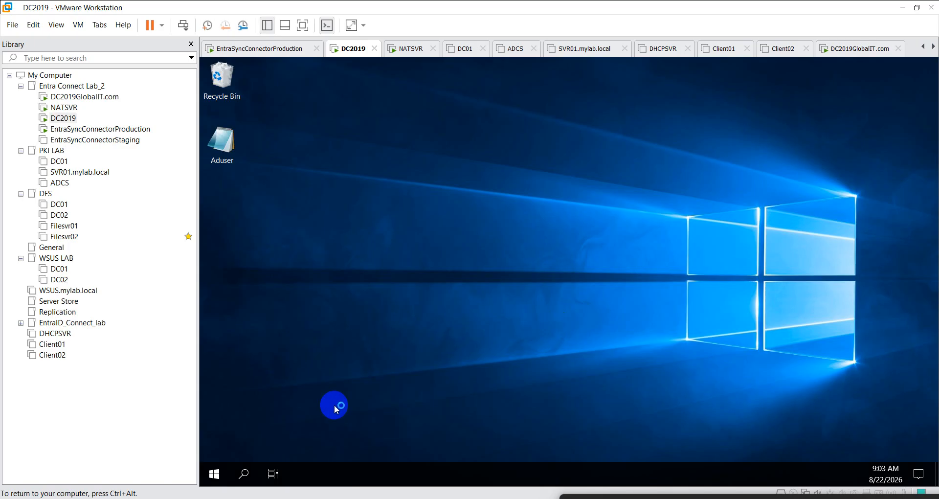
# - Launch the Windows Defender Firewall control panel with firewall.cpl, dismissing the Shutdown Event Tracker
pyautogui.click(221, 474)
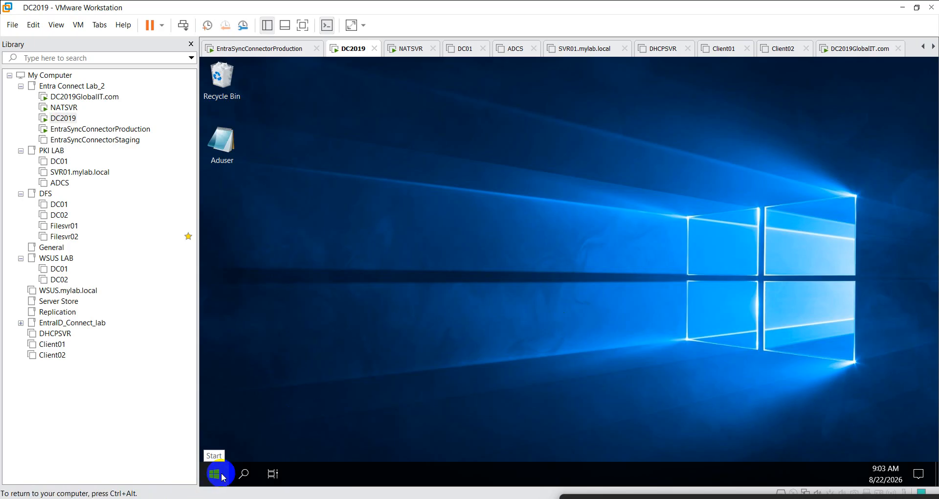
pyautogui.rightClick(218, 474)
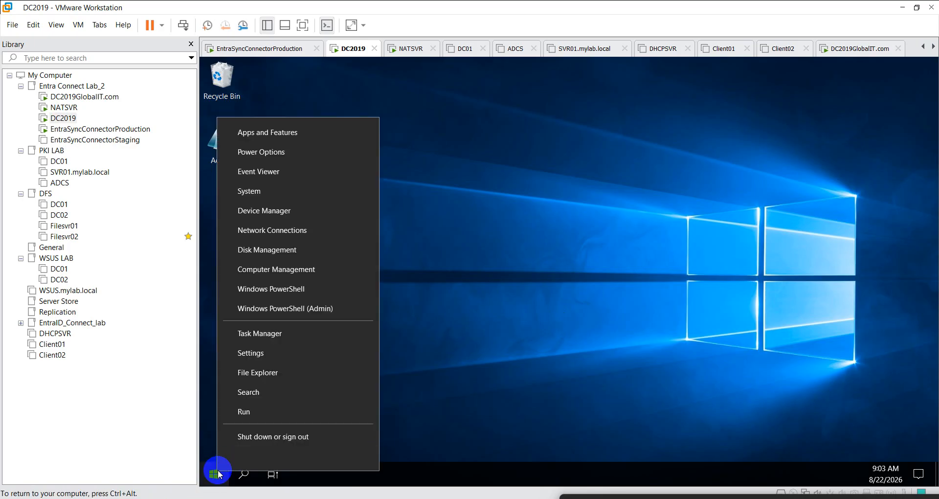
pyautogui.click(493, 331)
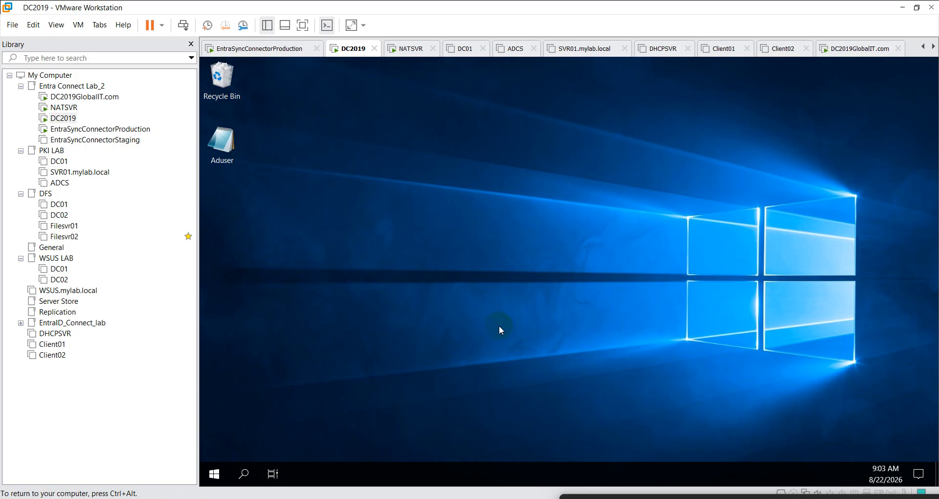
pyautogui.press('super+r')
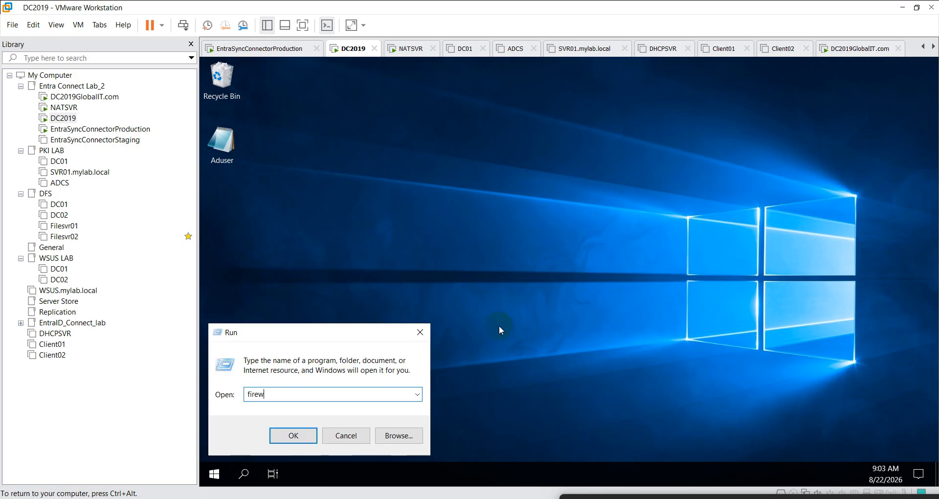
pyautogui.write('firewall.cpl')
pyautogui.press('Return')
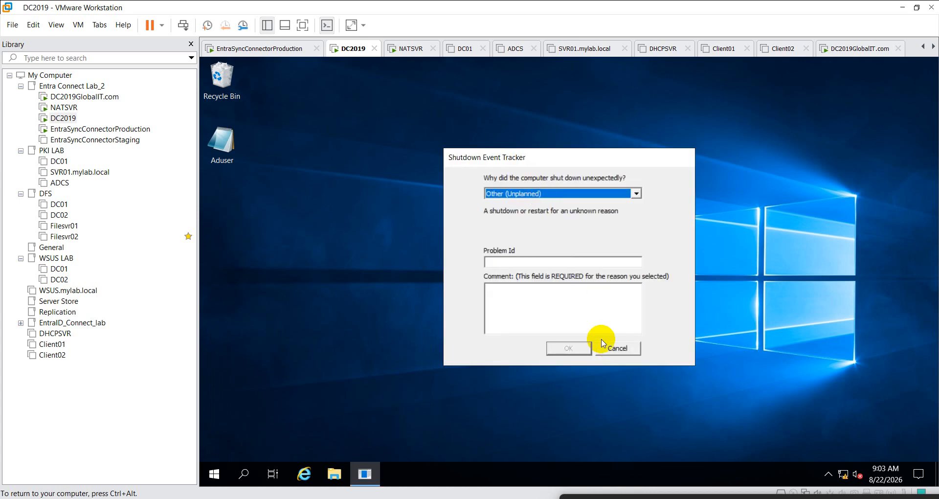
pyautogui.click(617, 348)
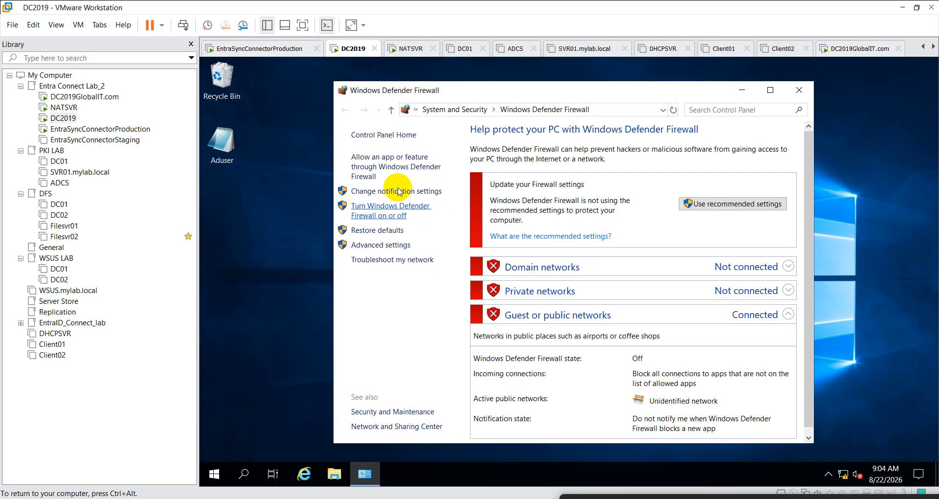
# - Look through the firewall on/off and allowed-apps pages, then open Advanced settings
pyautogui.click(377, 206)
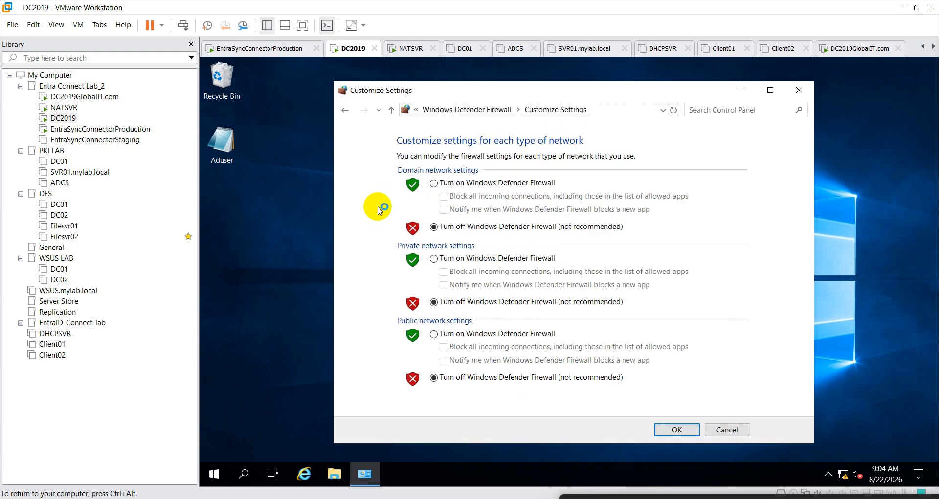
pyautogui.click(345, 110)
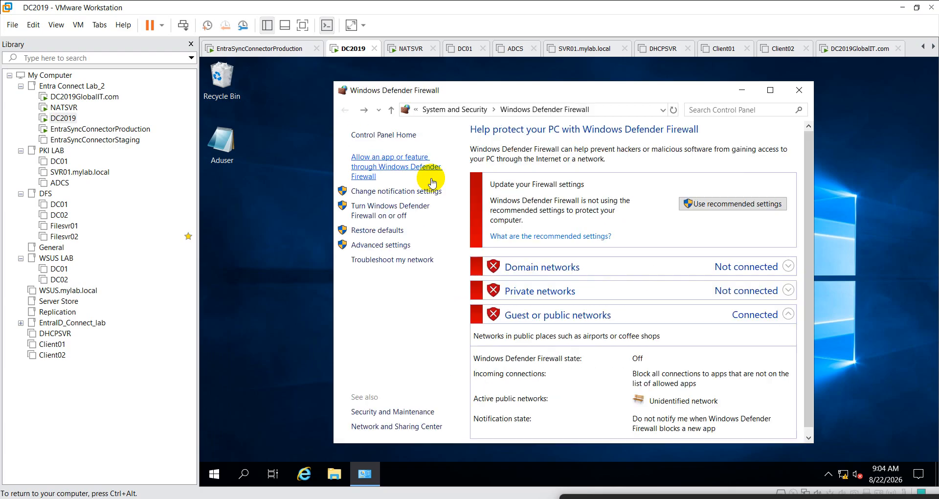
pyautogui.click(397, 169)
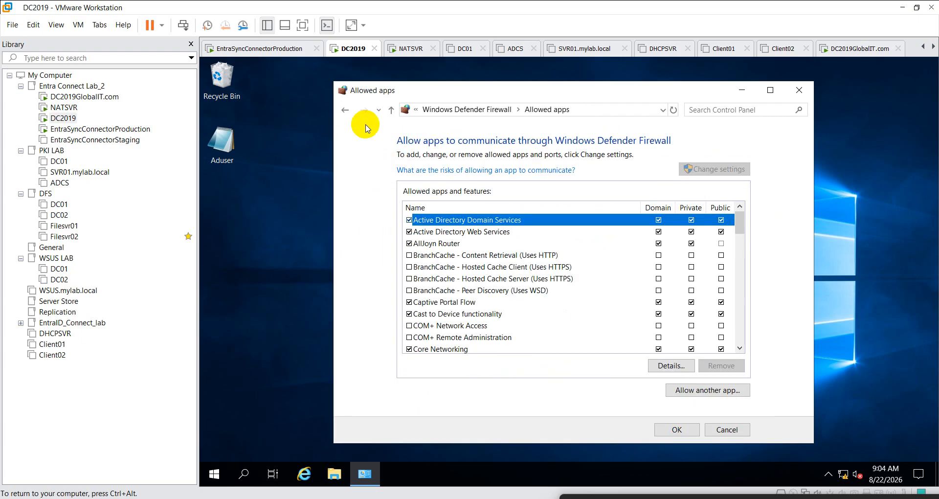
pyautogui.click(345, 109)
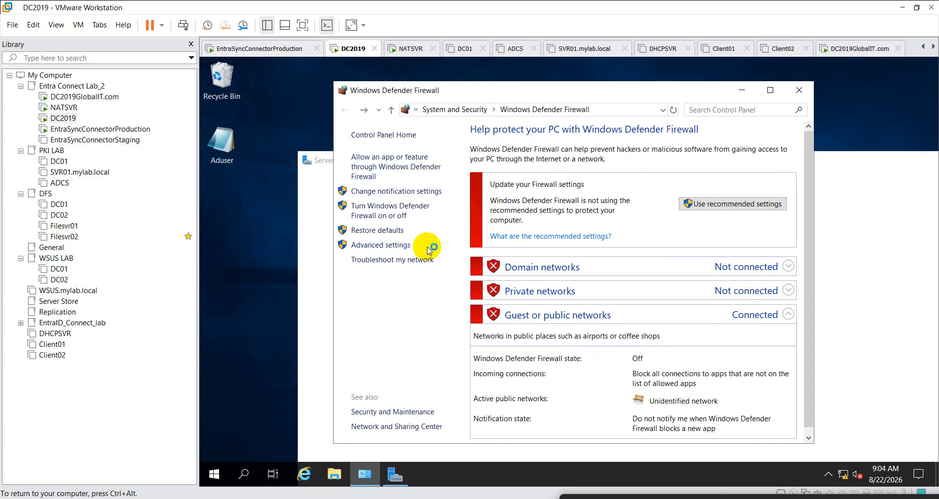
pyautogui.click(393, 249)
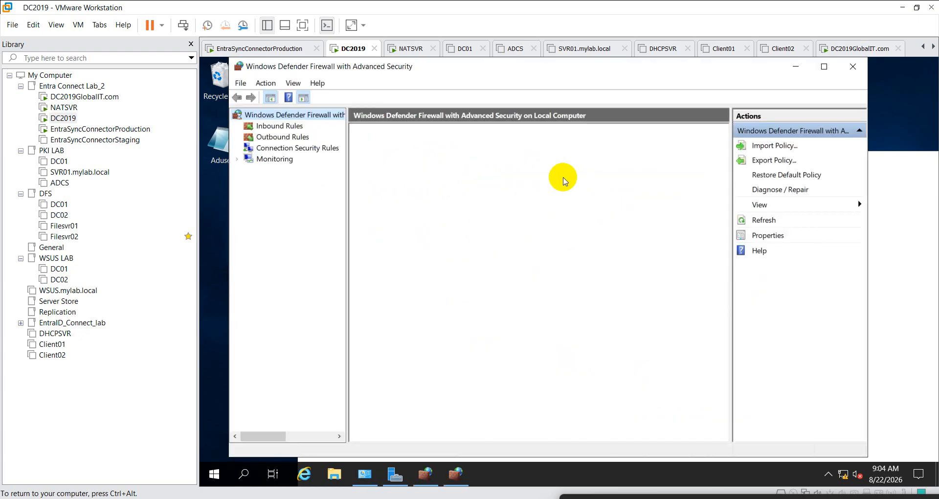
# - In firewall Properties, set Domain and Private profiles to On with inbound connections allowed
pyautogui.rightClick(277, 118)
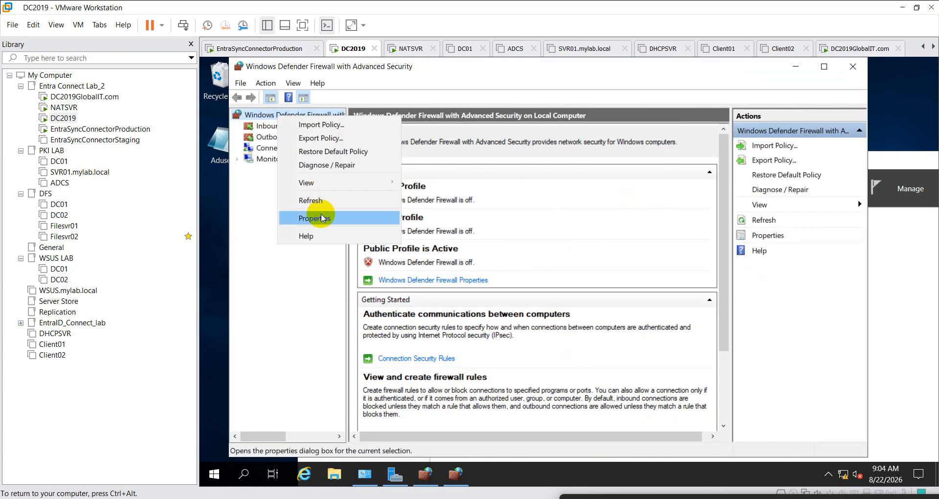
pyautogui.click(359, 216)
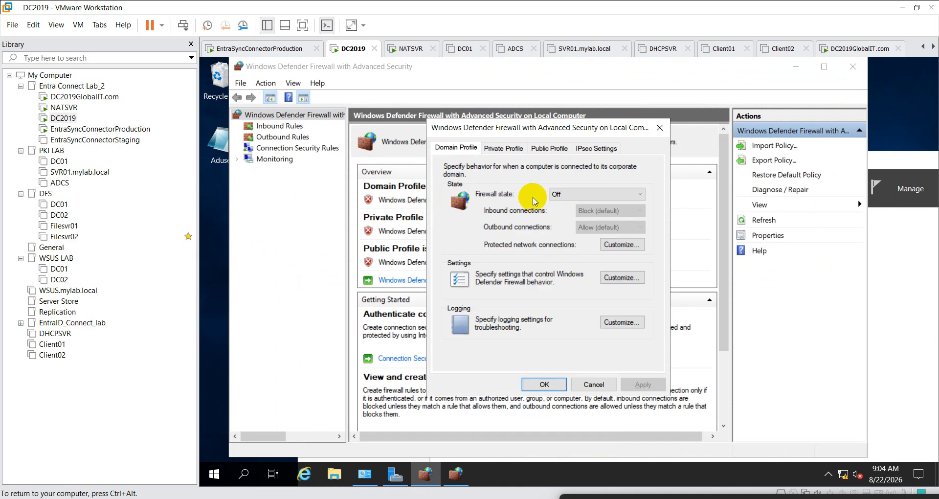
pyautogui.click(595, 194)
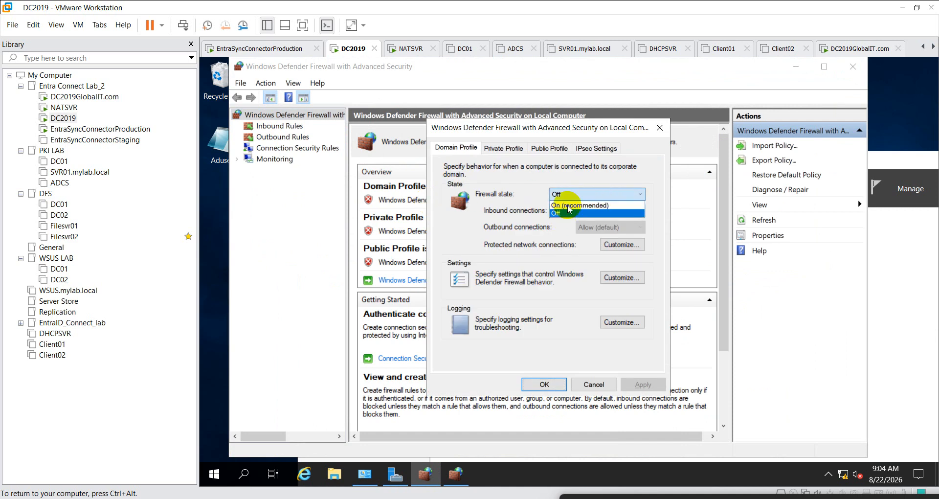
pyautogui.click(568, 203)
pyautogui.click(611, 211)
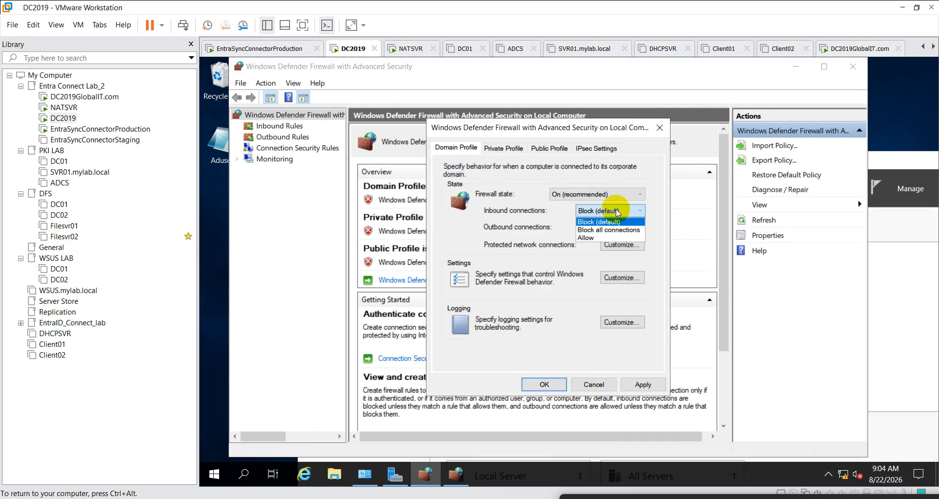
pyautogui.click(592, 240)
pyautogui.click(504, 148)
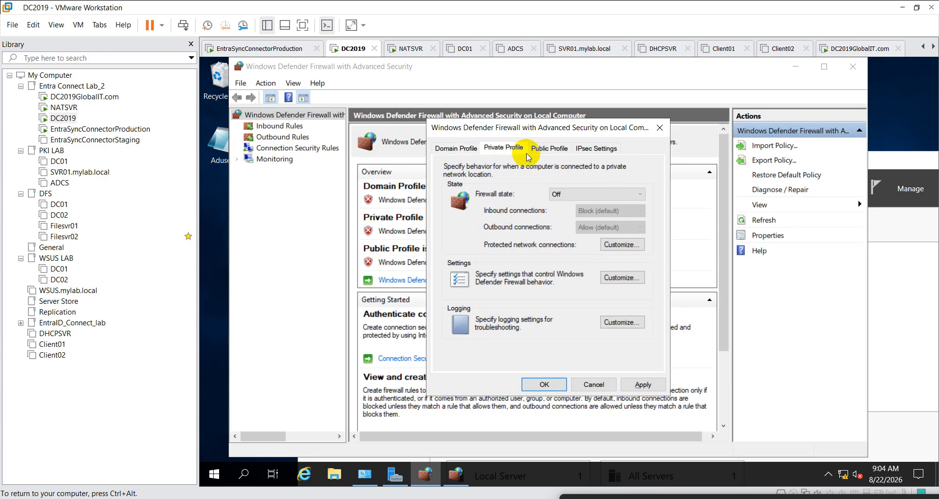
pyautogui.click(582, 195)
pyautogui.click(580, 204)
pyautogui.click(609, 211)
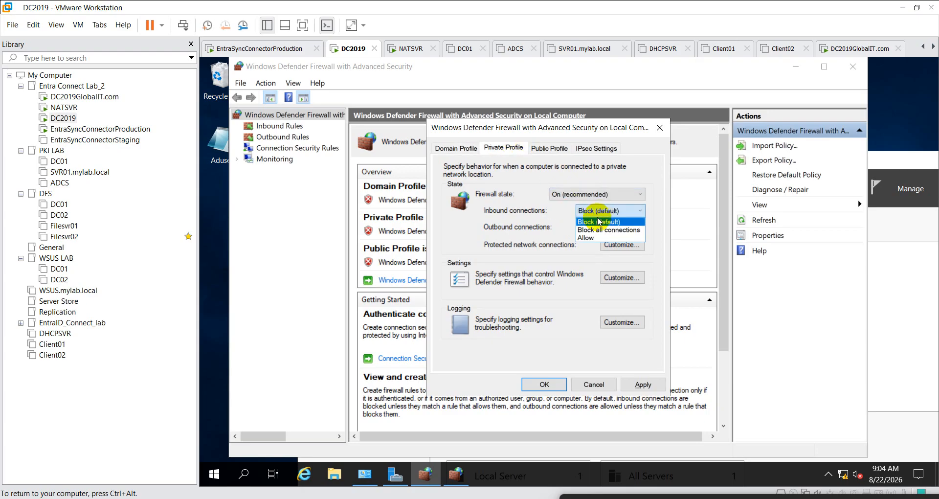
pyautogui.click(590, 239)
# - Set the Public profile to On with inbound connections allowed, and apply the changes
pyautogui.click(550, 147)
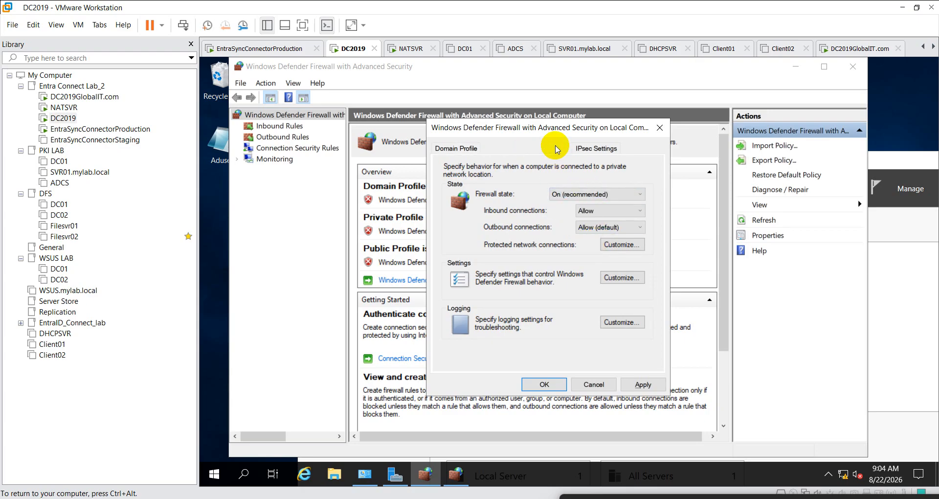
pyautogui.click(570, 195)
pyautogui.click(571, 202)
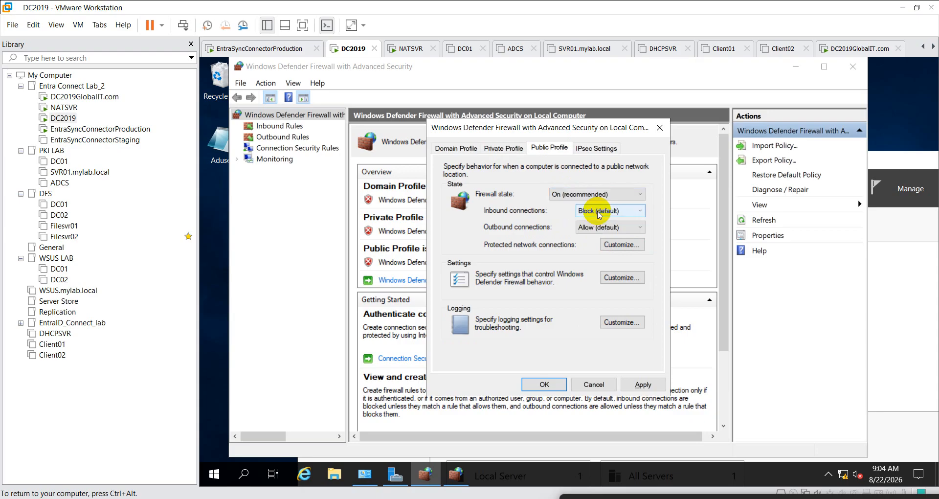
pyautogui.click(603, 213)
pyautogui.click(604, 238)
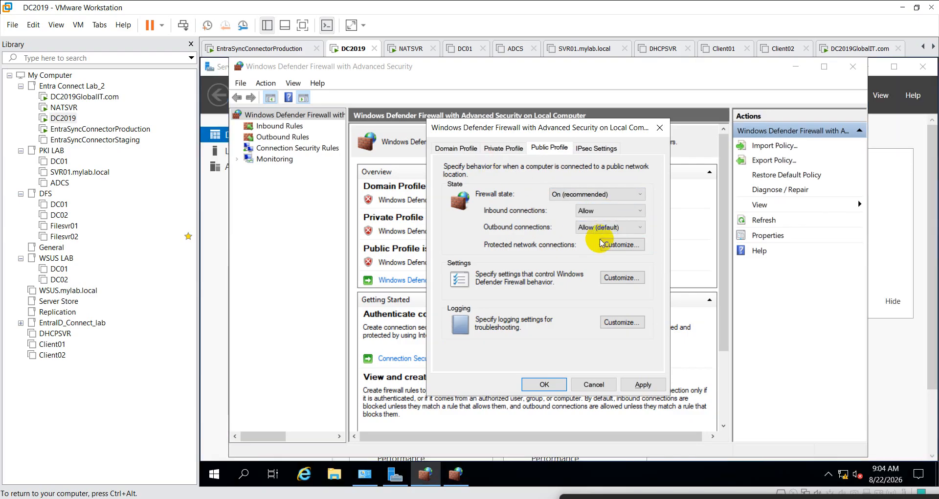
pyautogui.click(642, 385)
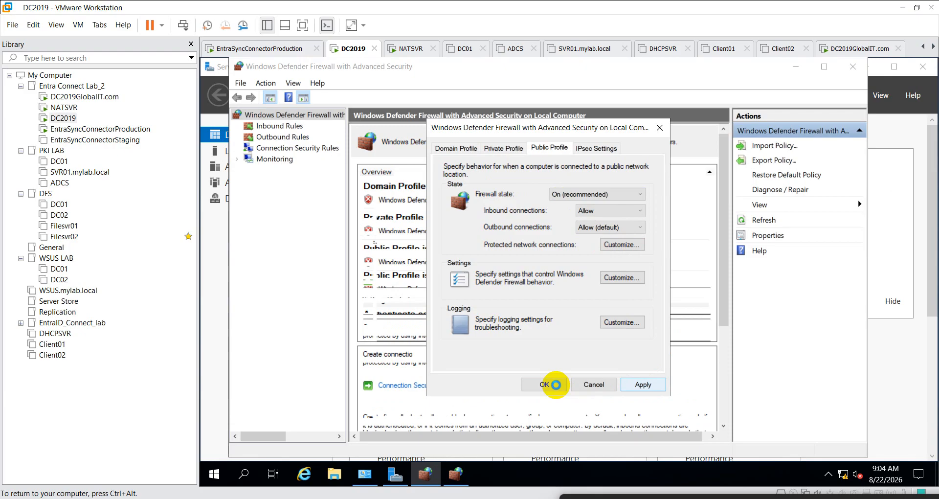
pyautogui.click(557, 387)
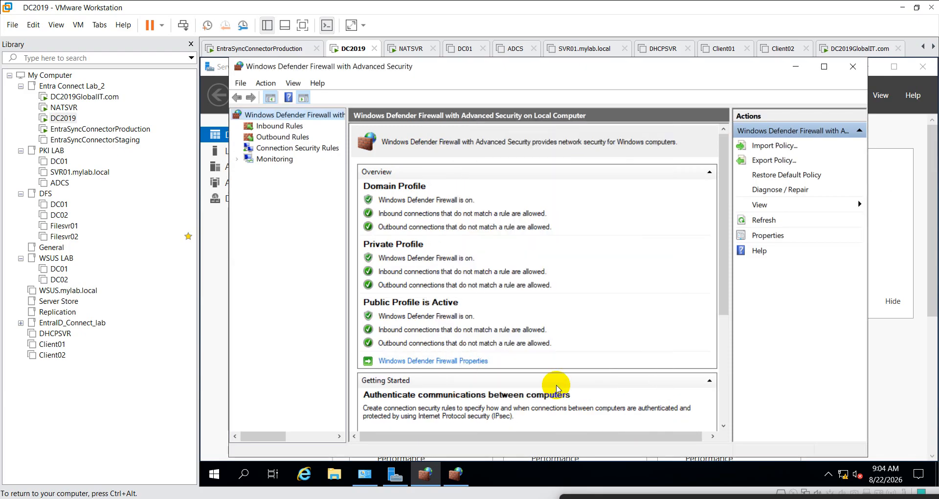
# - Turn the firewall state Off for the Domain, Private and Public profiles and apply
pyautogui.rightClick(311, 117)
pyautogui.click(360, 216)
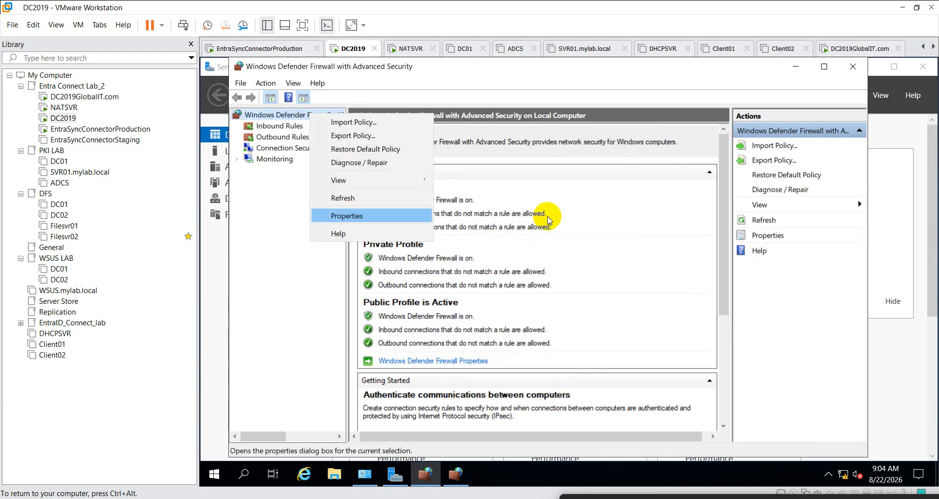
pyautogui.click(567, 194)
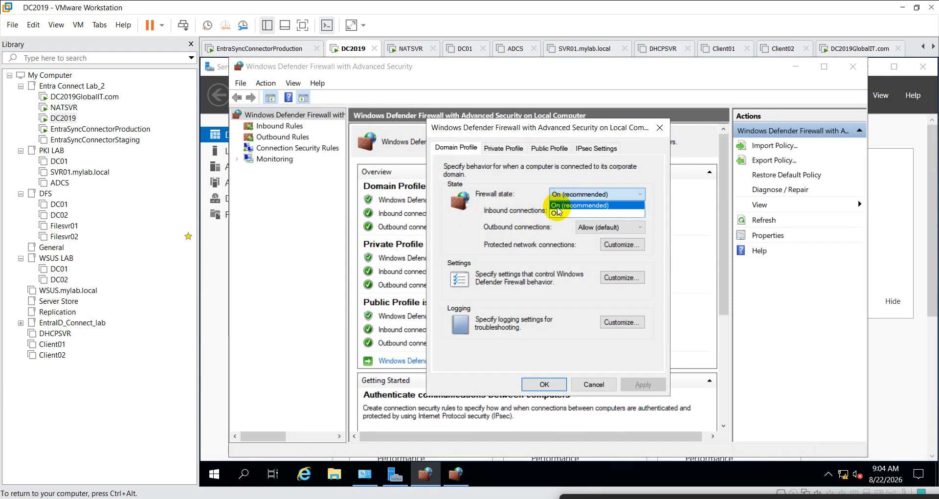
pyautogui.click(563, 214)
pyautogui.click(504, 147)
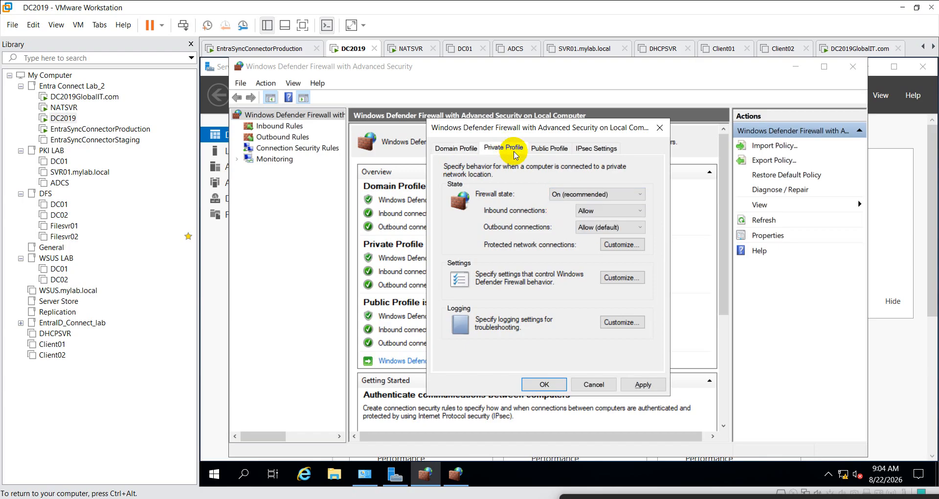
pyautogui.click(580, 196)
pyautogui.click(559, 214)
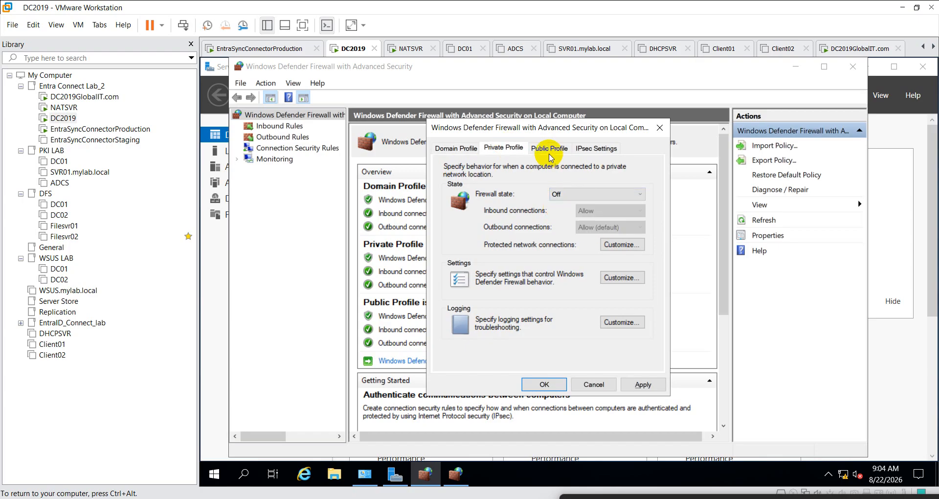
pyautogui.click(550, 154)
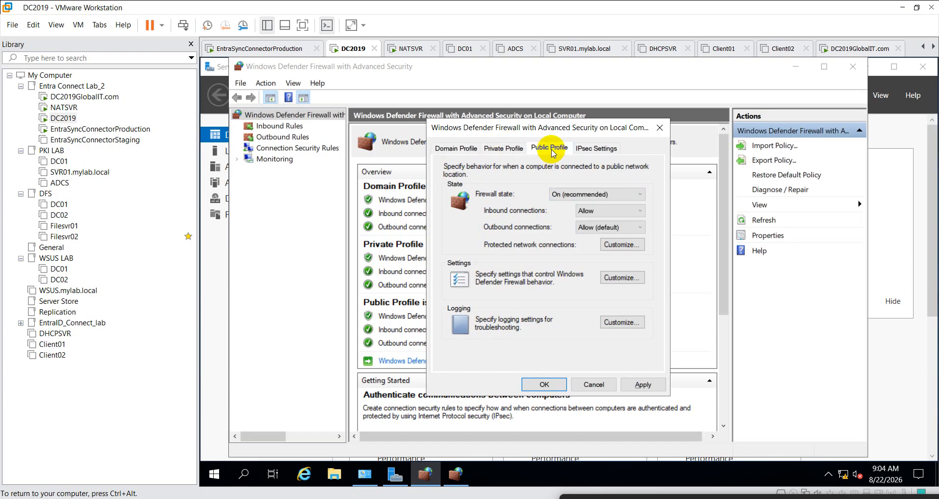
pyautogui.click(580, 198)
pyautogui.click(569, 214)
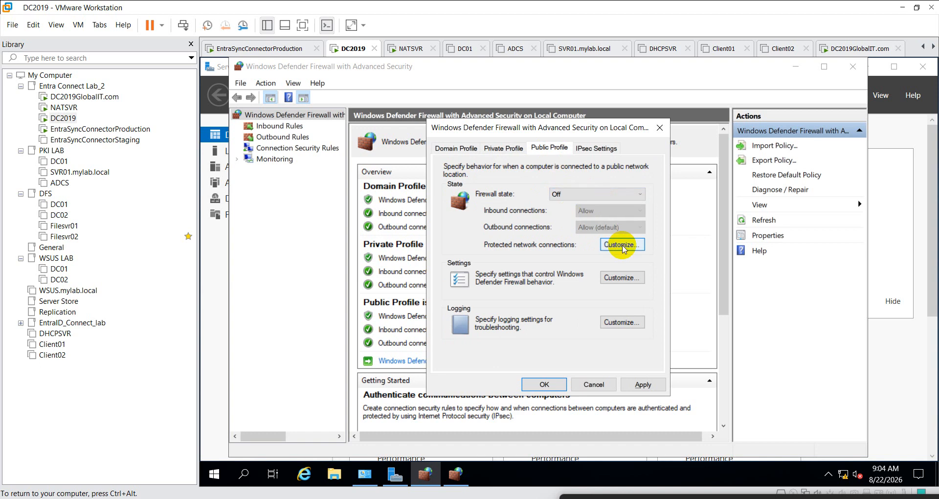
pyautogui.click(642, 384)
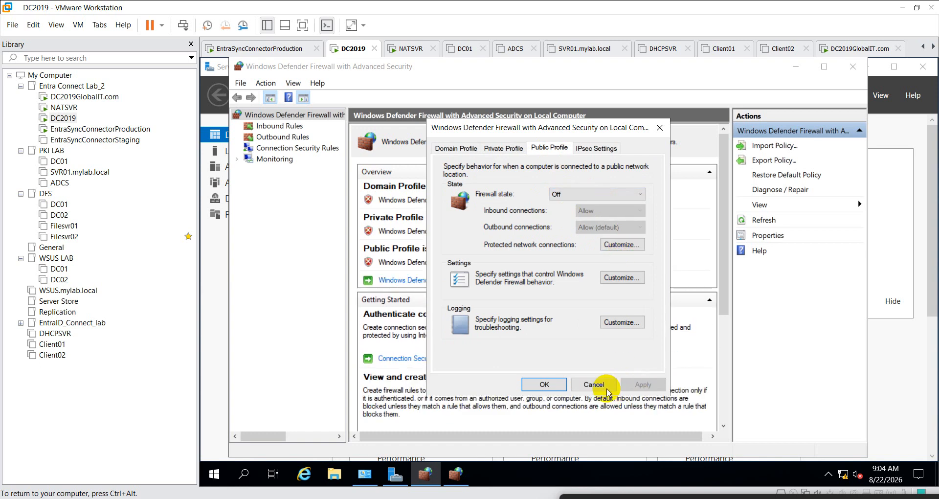
pyautogui.click(545, 384)
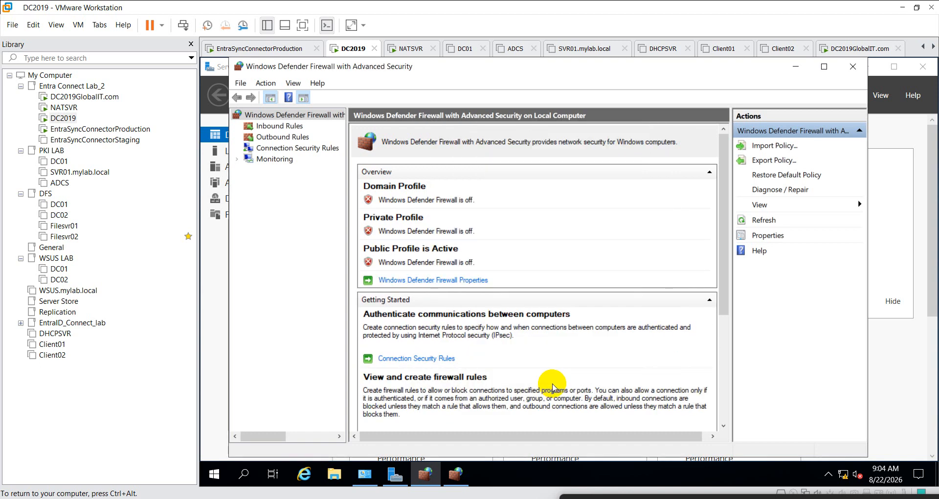
# - Close the Advanced Security console, the firewall Control Panel and Server Manager
pyautogui.click(854, 66)
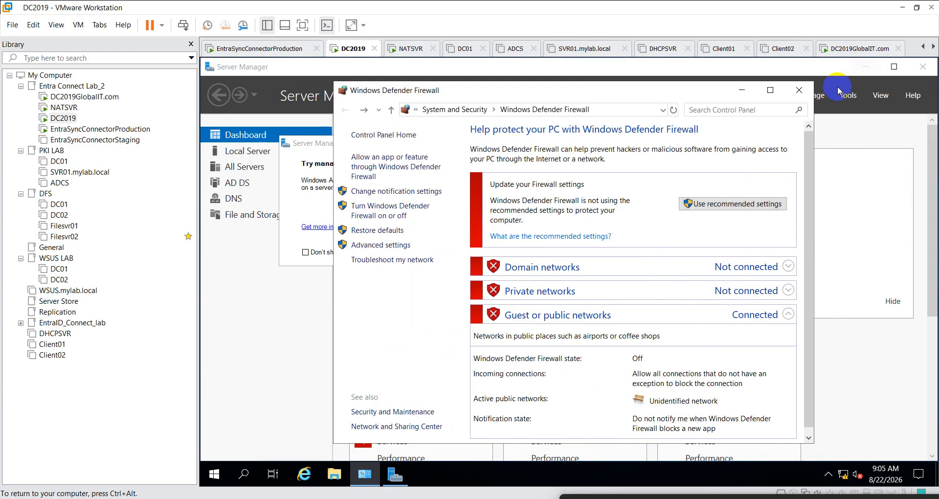
pyautogui.click(799, 90)
pyautogui.click(922, 66)
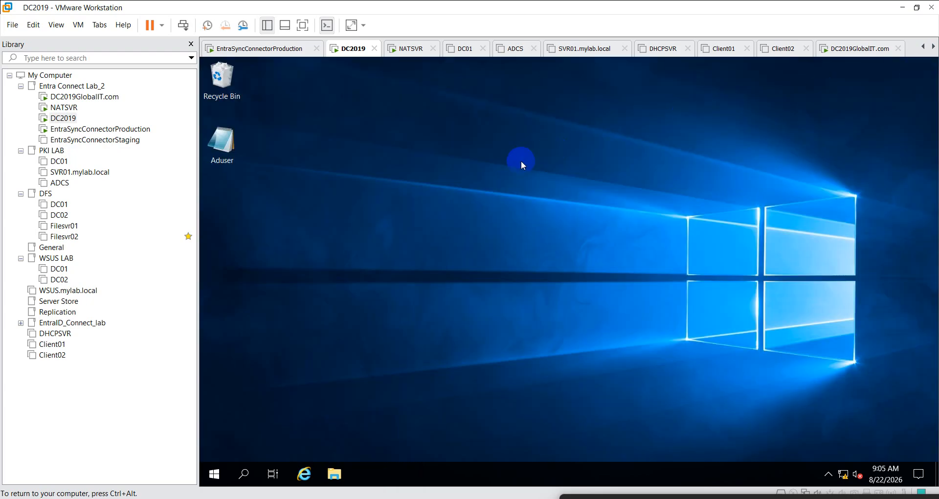
# - Run nslookup siddedutech.in in an elevated PowerShell, getting 10.10.10.10 from localhost
pyautogui.rightClick(222, 468)
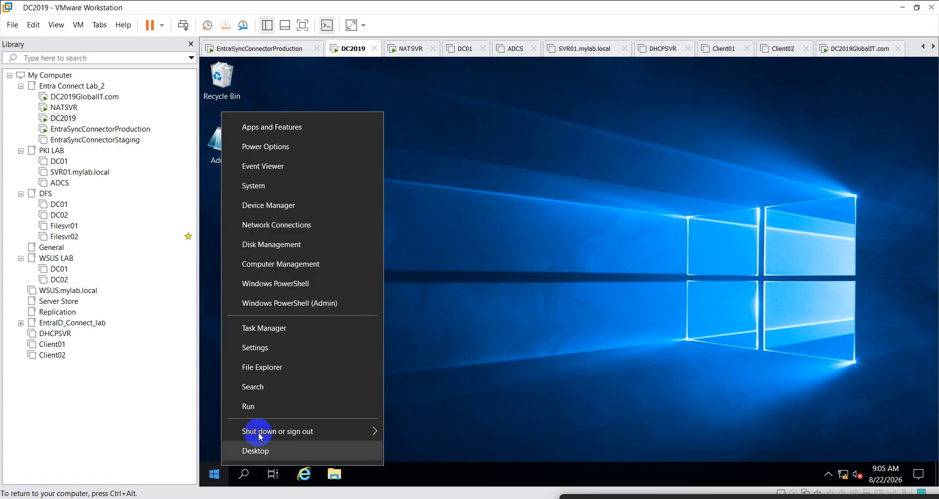
pyautogui.click(454, 281)
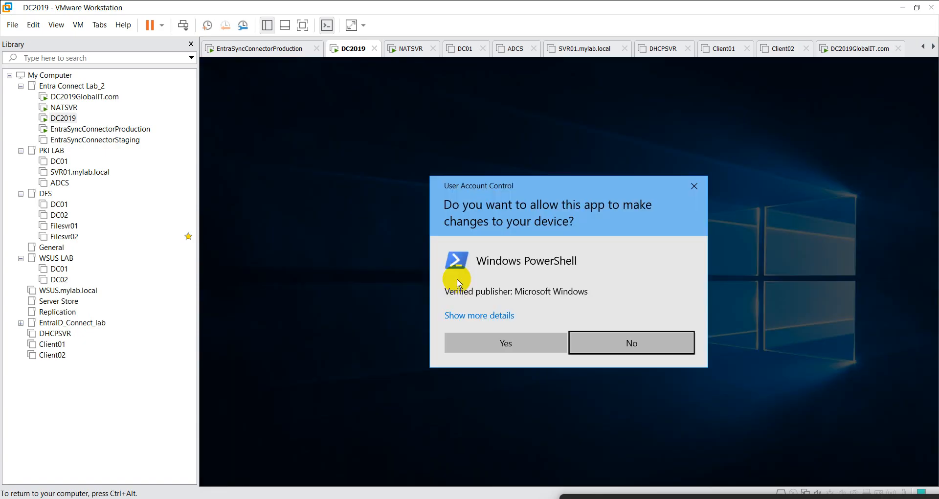
pyautogui.click(501, 348)
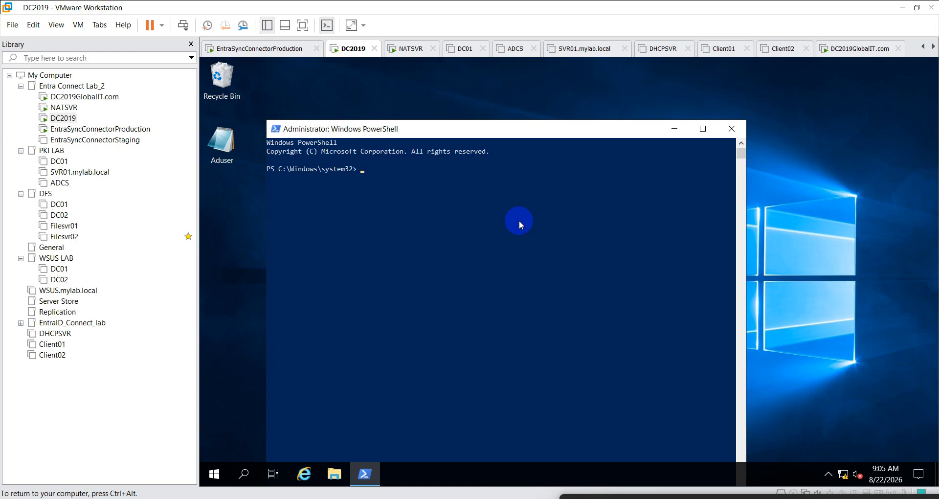
pyautogui.press('Return')
pyautogui.press('Return')
pyautogui.press('Return')
pyautogui.write('nslookup')
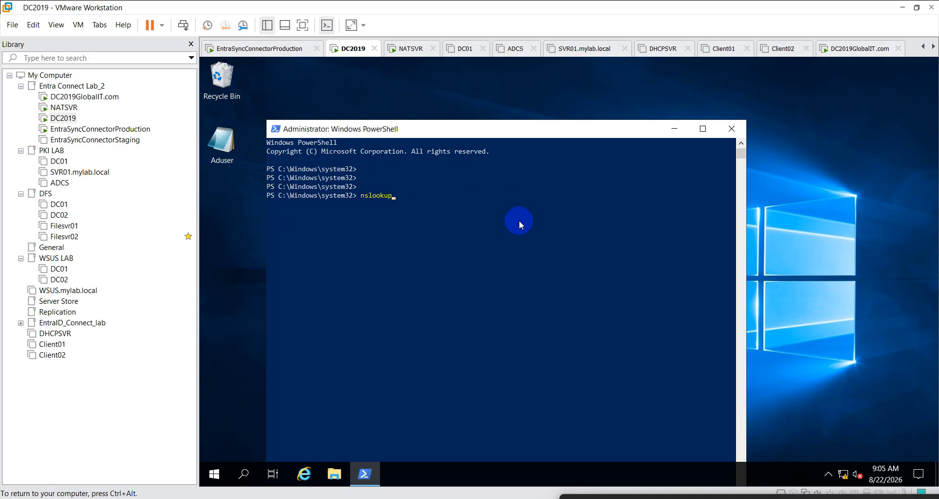
pyautogui.write(' siddedutech.in')
pyautogui.press('Return')
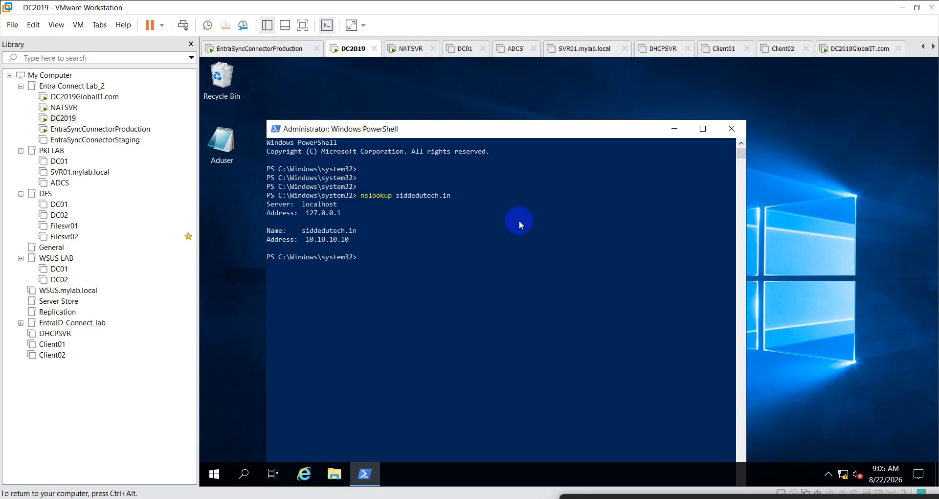
# - On DC2019GlobalIT.com, run nslookup globalit.com in an administrator PowerShell, returning 10.10.10.16
pyautogui.click(79, 97)
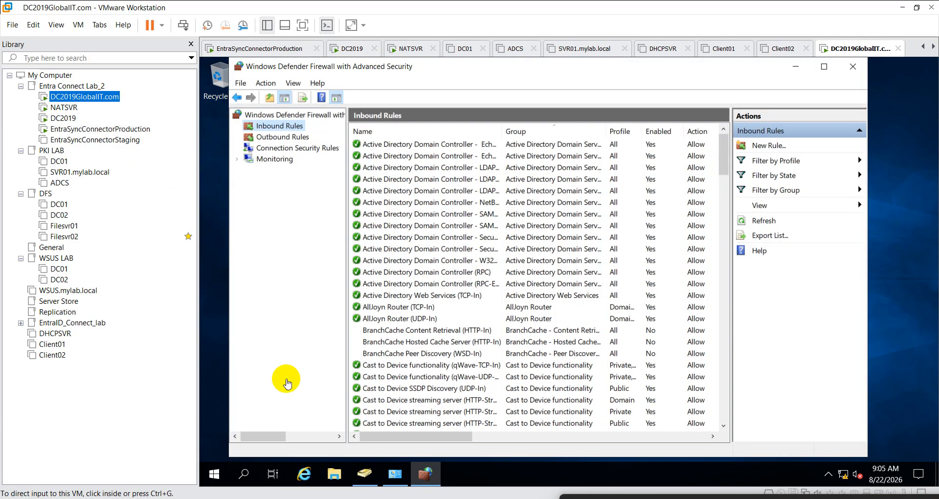
pyautogui.click(212, 441)
pyautogui.rightClick(210, 469)
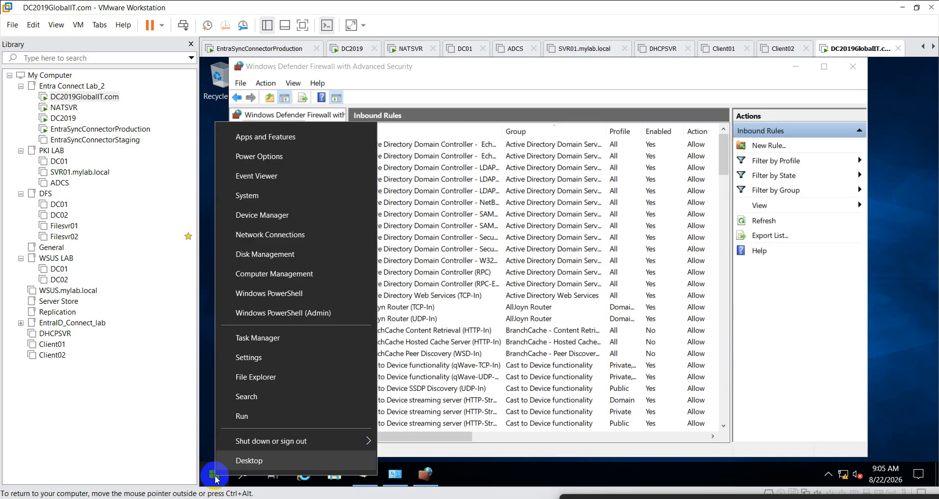
pyautogui.click(334, 321)
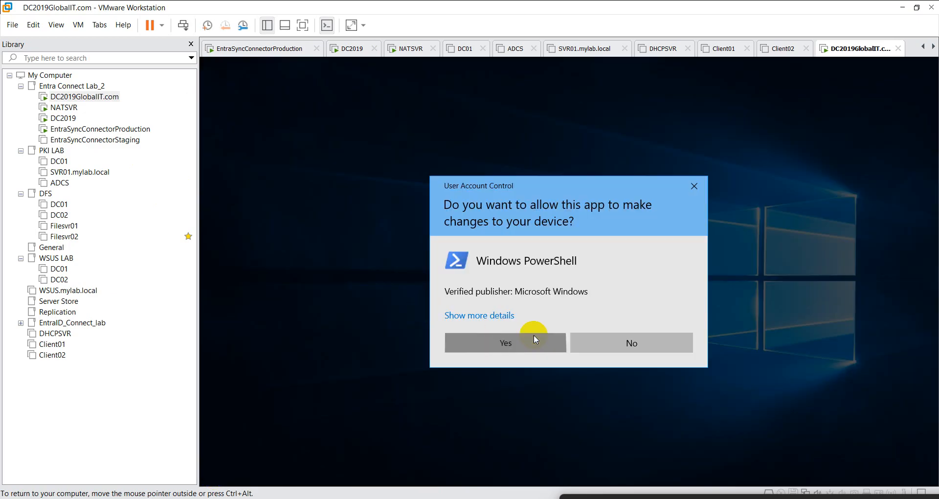
pyautogui.click(533, 335)
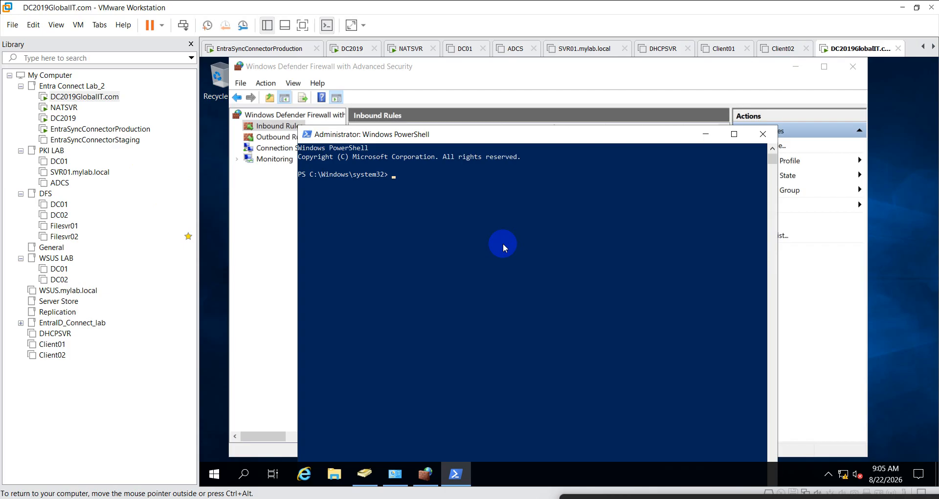
pyautogui.write('nslookup globalit.com')
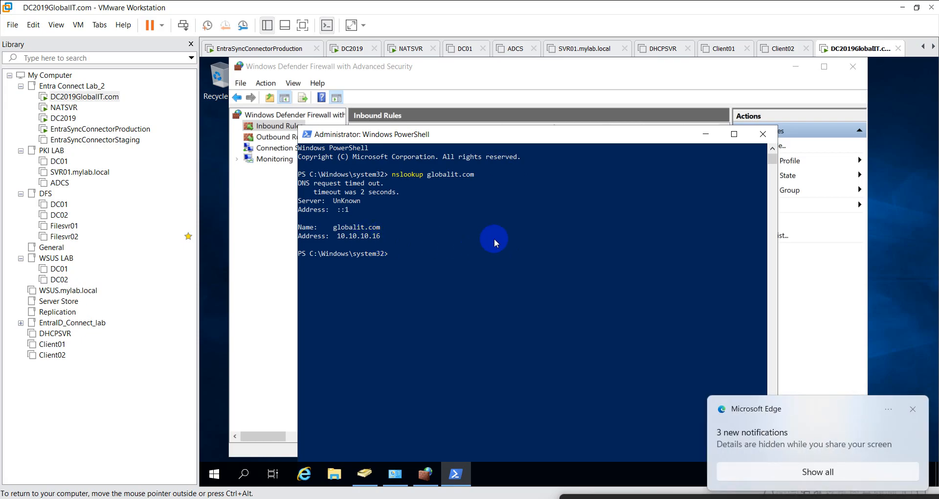
pyautogui.click(404, 288)
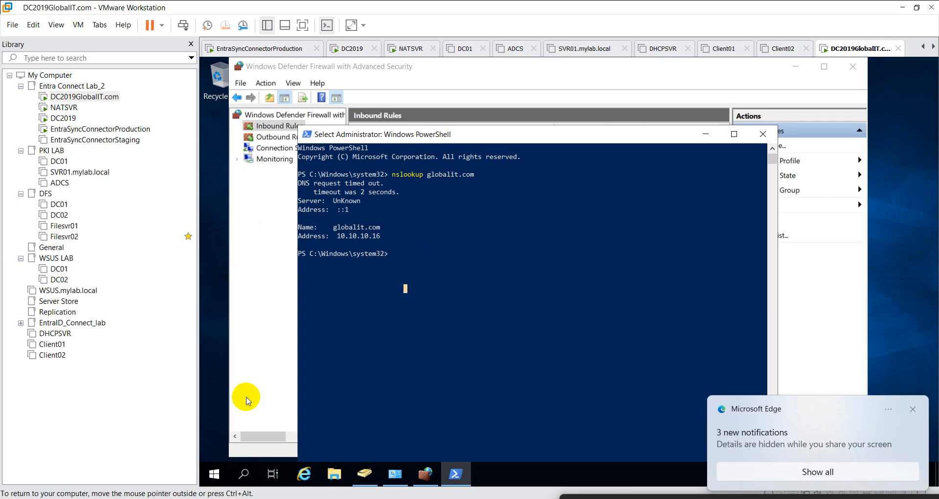
# - Launch dnsmgmt.msc, expand DCGLOBALIT and start a New Conditional Forwarder
pyautogui.rightClick(222, 472)
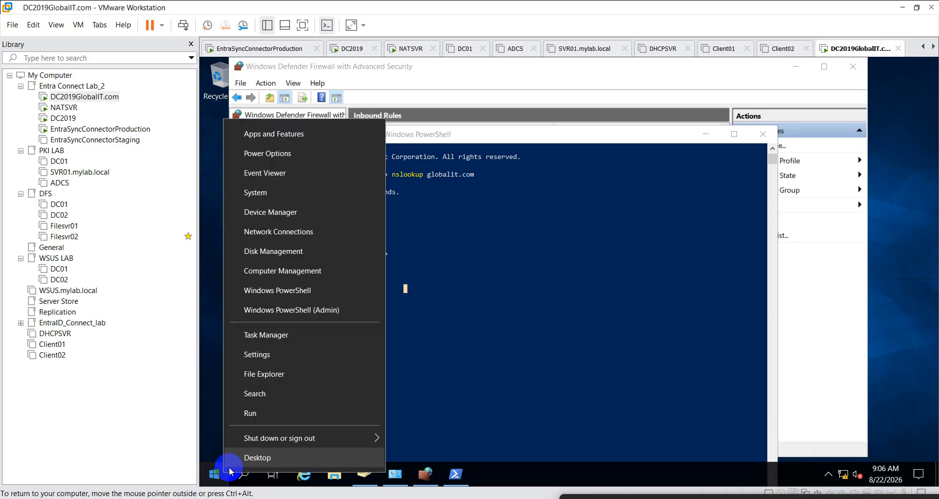
pyautogui.click(247, 414)
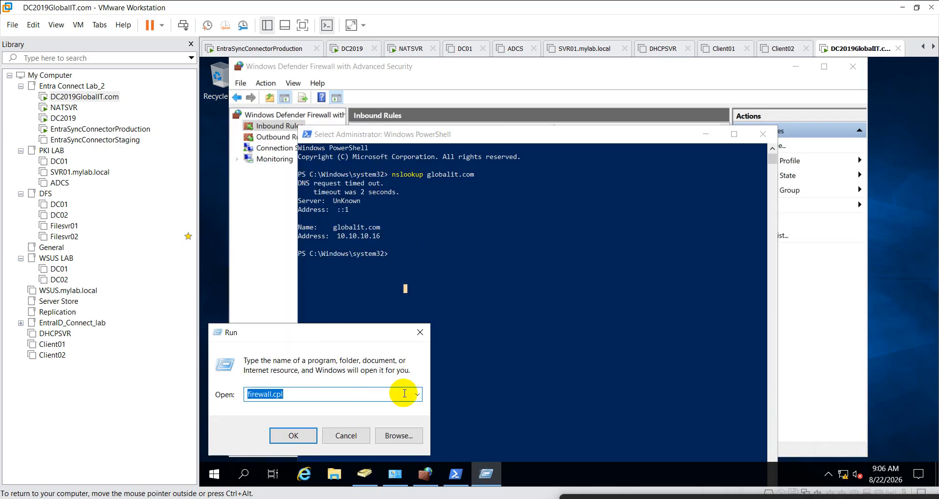
pyautogui.write('dnsmgmt.msc')
pyautogui.press('Return')
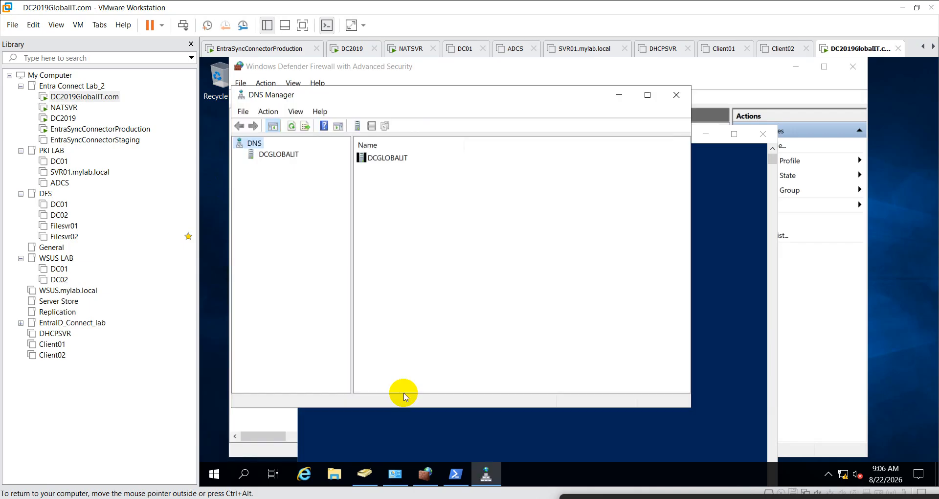
pyautogui.doubleClick(263, 155)
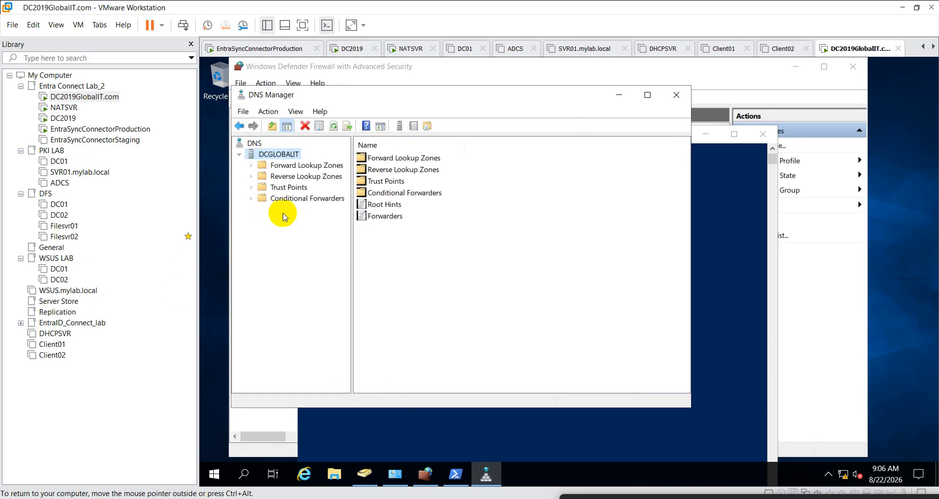
pyautogui.click(289, 200)
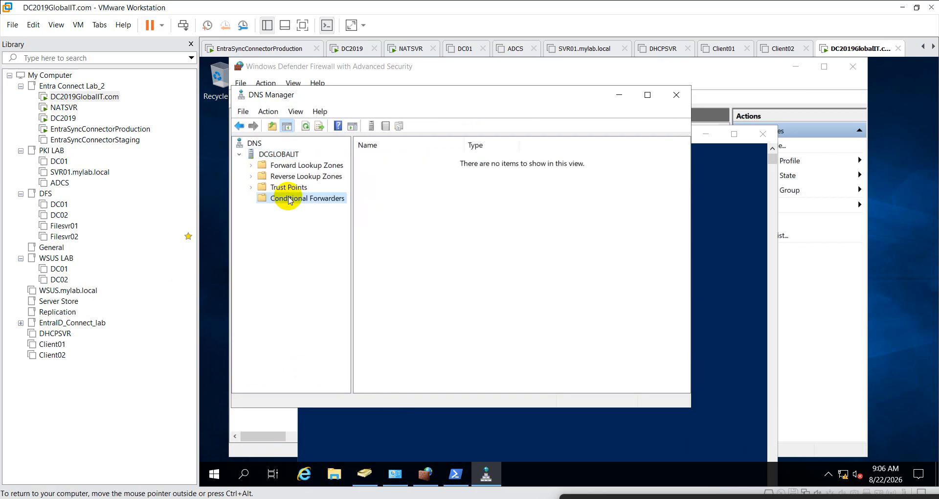
pyautogui.rightClick(290, 200)
pyautogui.click(333, 204)
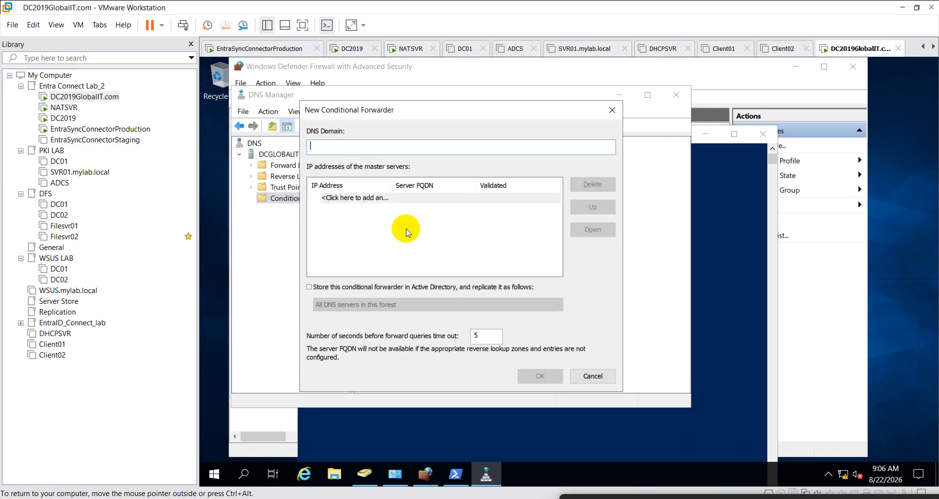
# - Copy the siddedutech.in domain name from DC2019's nslookup output
pyautogui.click(63, 118)
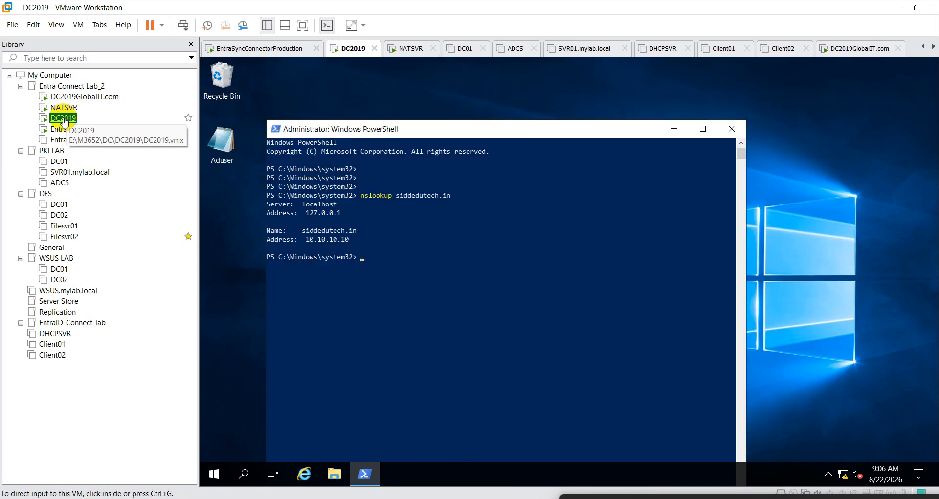
pyautogui.click(339, 248)
pyautogui.moveTo(305, 232); pyautogui.dragTo(353, 233)
pyautogui.click(315, 248)
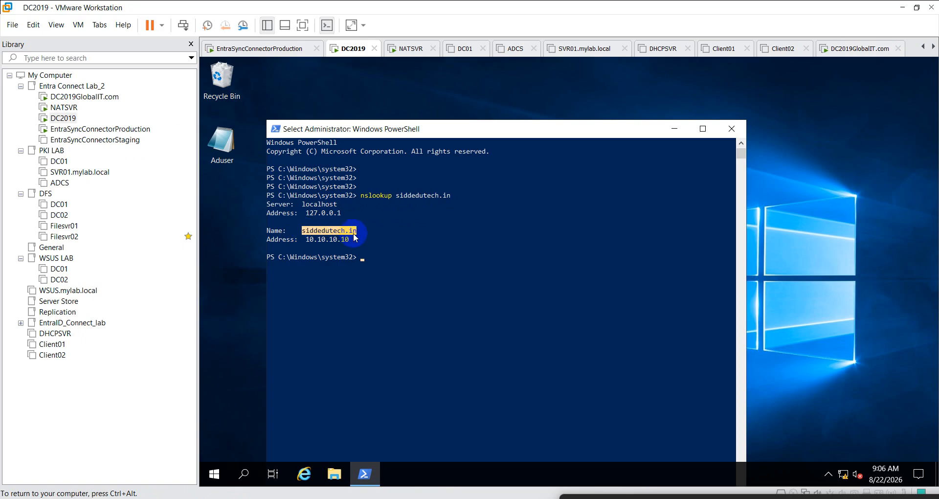
pyautogui.rightClick(354, 233)
pyautogui.click(84, 97)
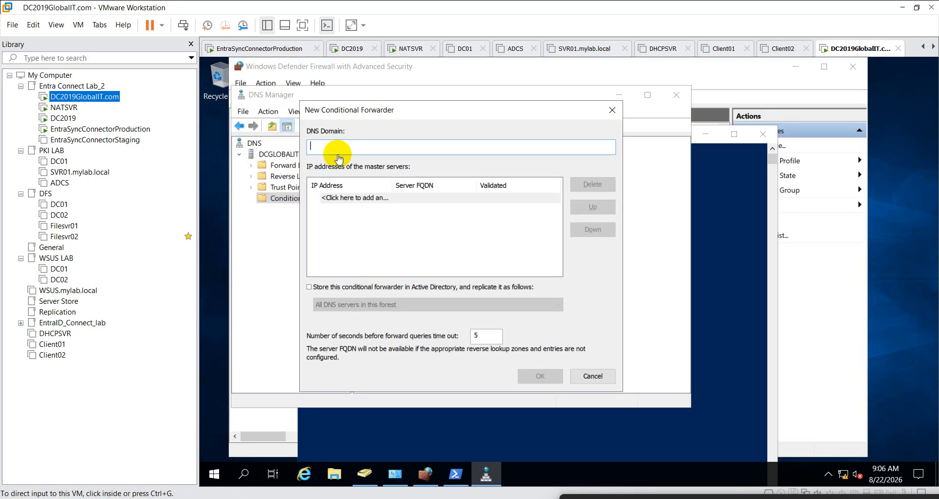
# - Enter siddedutech.in as DNS Domain with master server 10.10.10.10 and confirm the forwarder
pyautogui.click(329, 145)
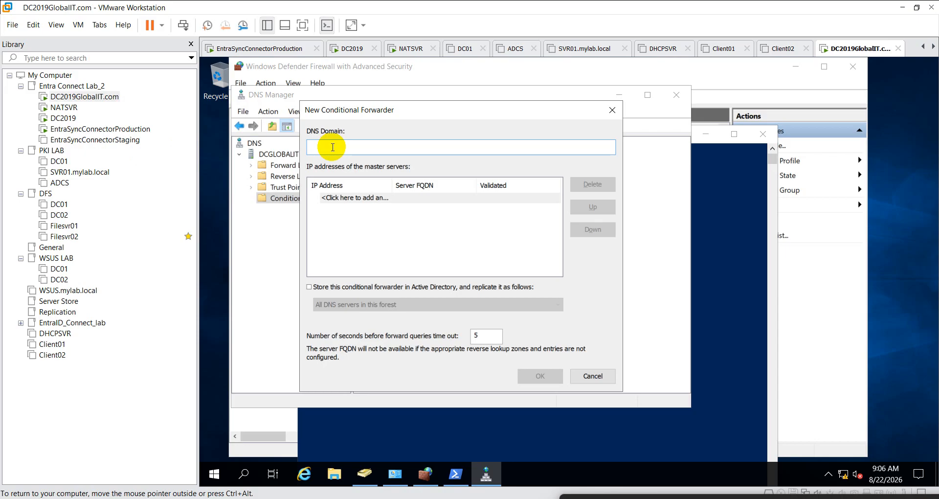
pyautogui.write('siddedutech.in')
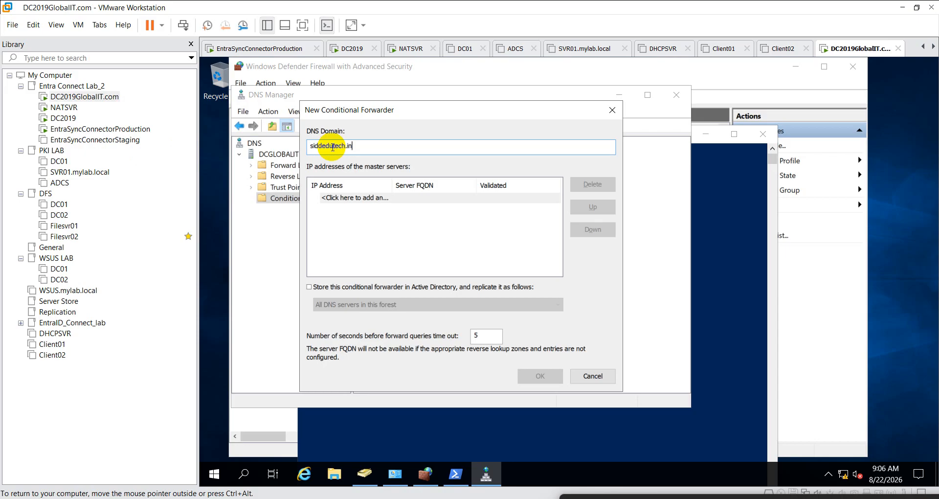
pyautogui.click(368, 198)
pyautogui.write('10.')
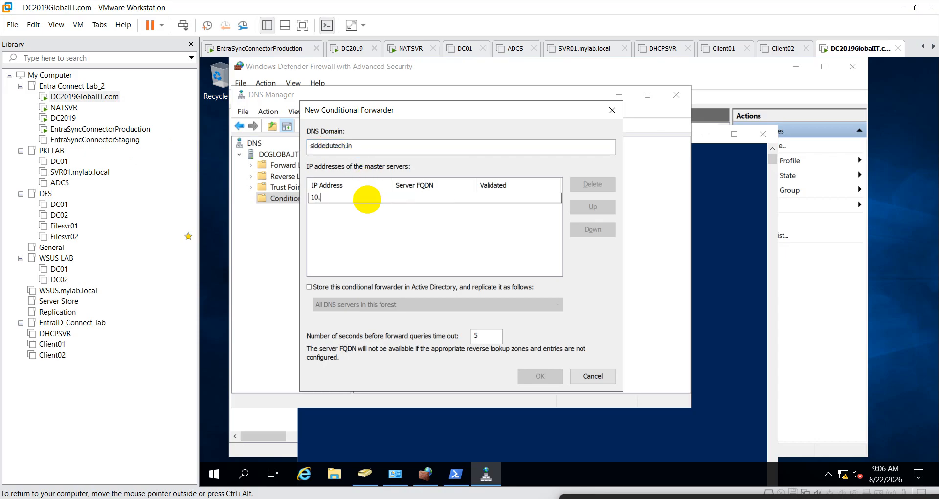
pyautogui.write('10.10.10')
pyautogui.press('Return')
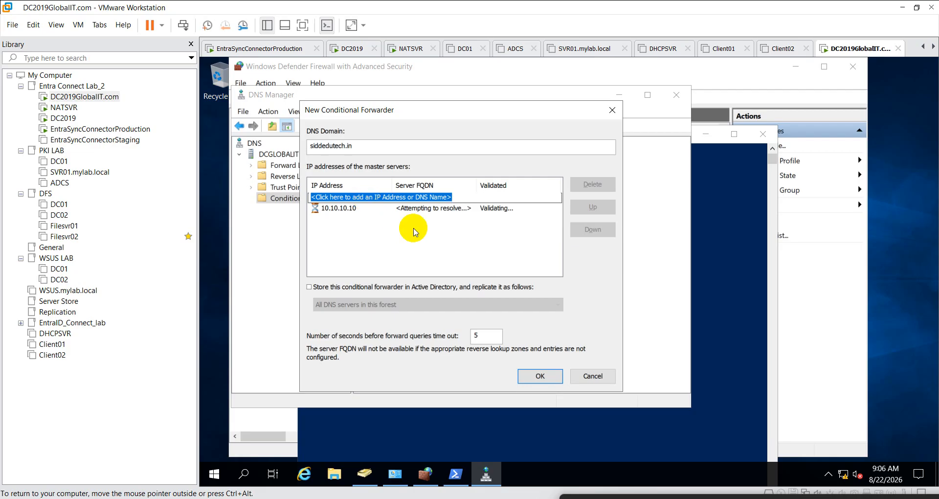
pyautogui.click(549, 379)
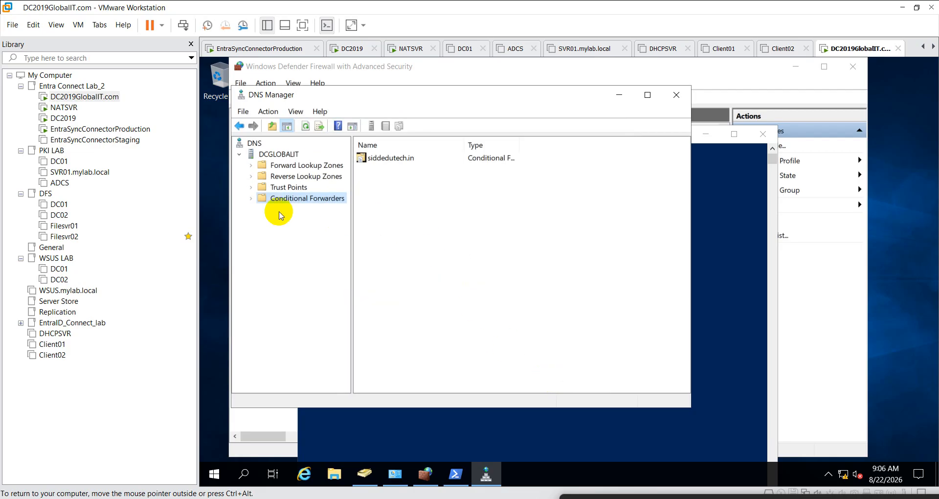
pyautogui.click(64, 119)
# - On DC2019, launch dnsmgmt.msc, expand DC2019 and open a New Conditional Forwarder dialog
pyautogui.doubleClick(64, 120)
pyautogui.click(411, 225)
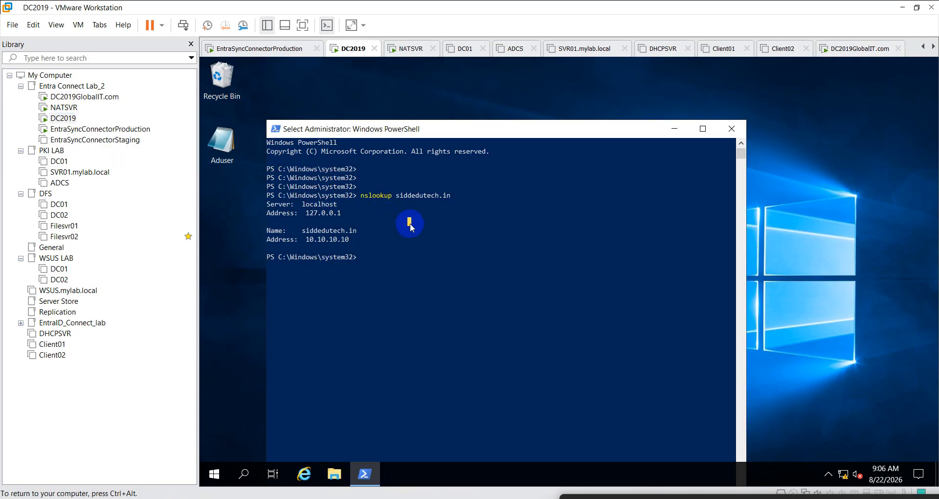
pyautogui.press('Escape')
pyautogui.write('dnsmgmt')
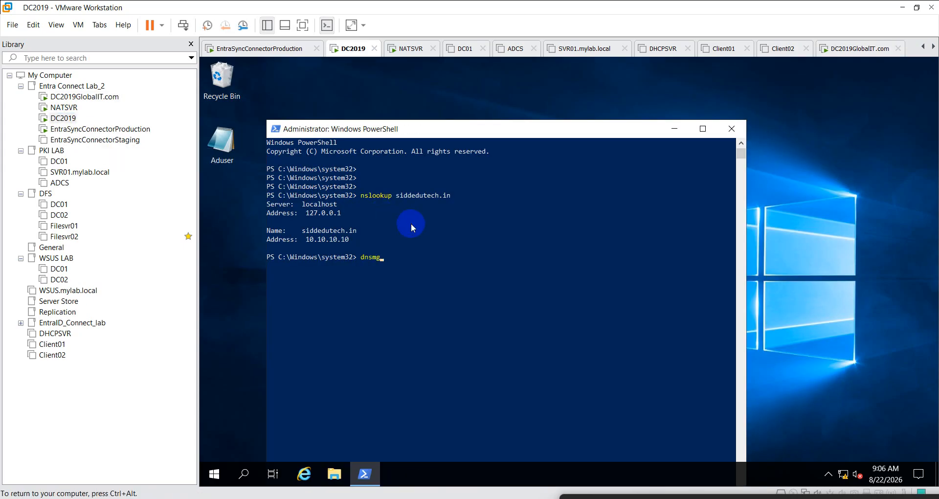
pyautogui.write('.msc')
pyautogui.press('Return')
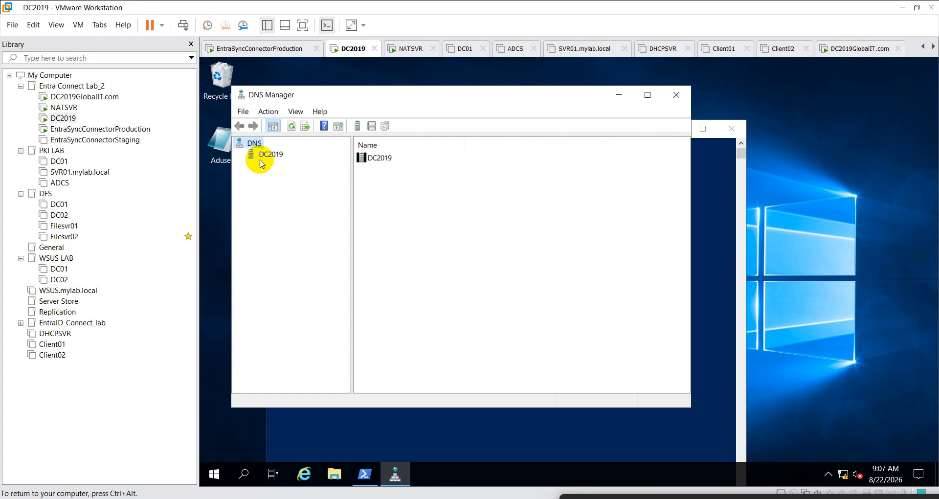
pyautogui.click(261, 155)
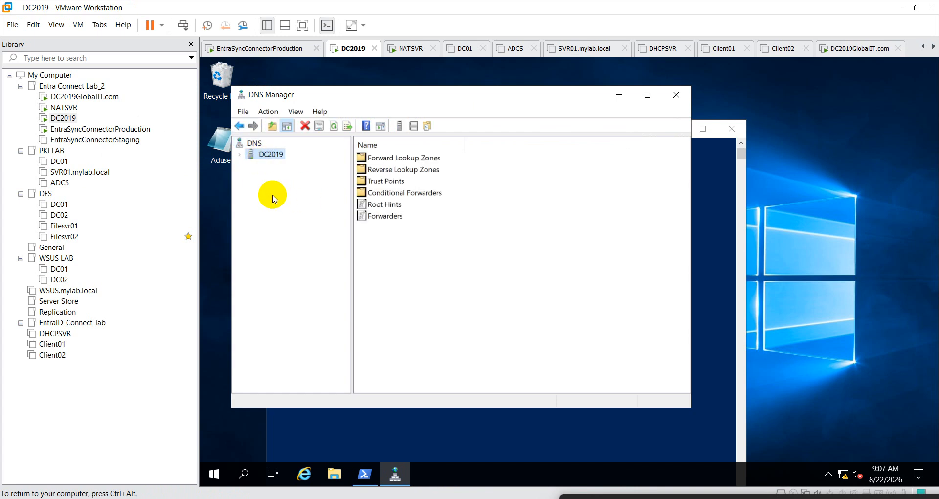
pyautogui.click(240, 154)
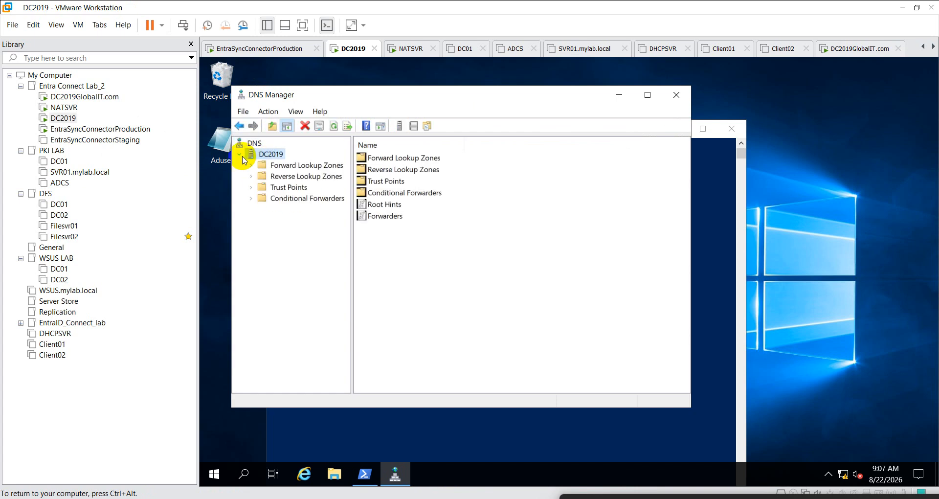
pyautogui.click(292, 202)
pyautogui.rightClick(292, 201)
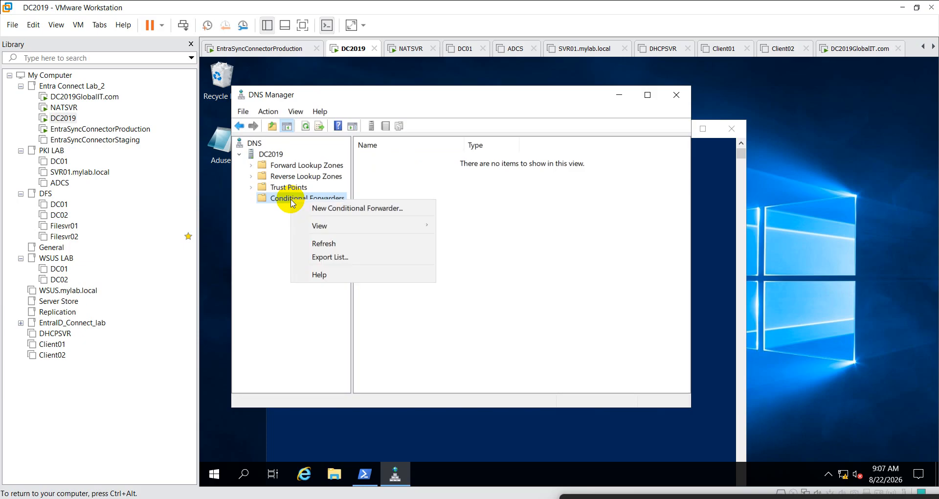
pyautogui.click(372, 211)
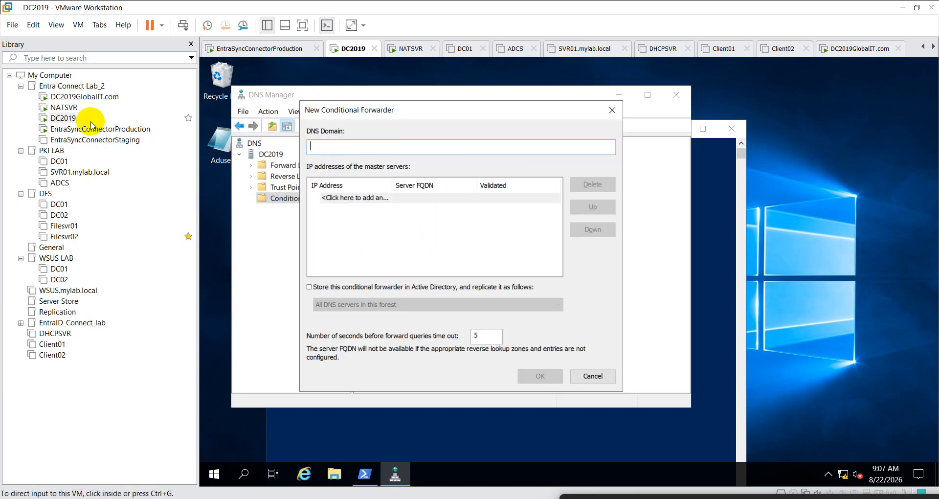
pyautogui.click(75, 96)
pyautogui.click(710, 338)
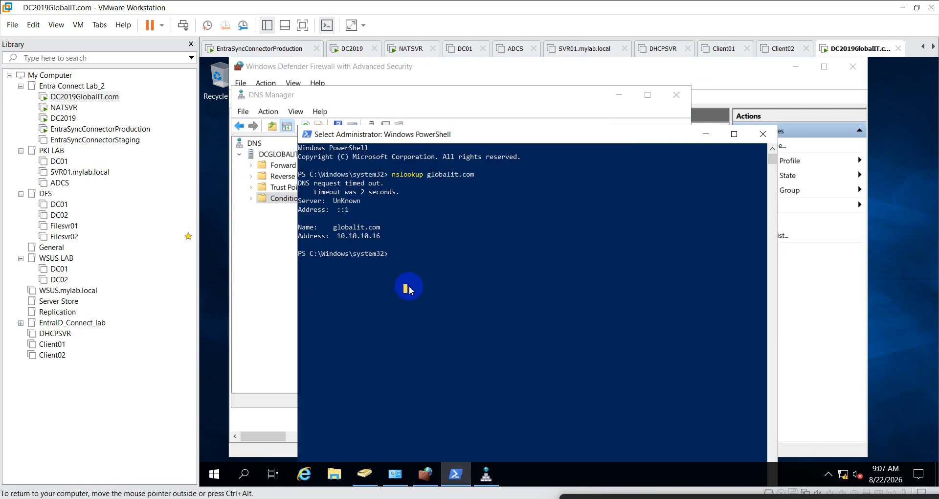
pyautogui.write('dsa.ms')
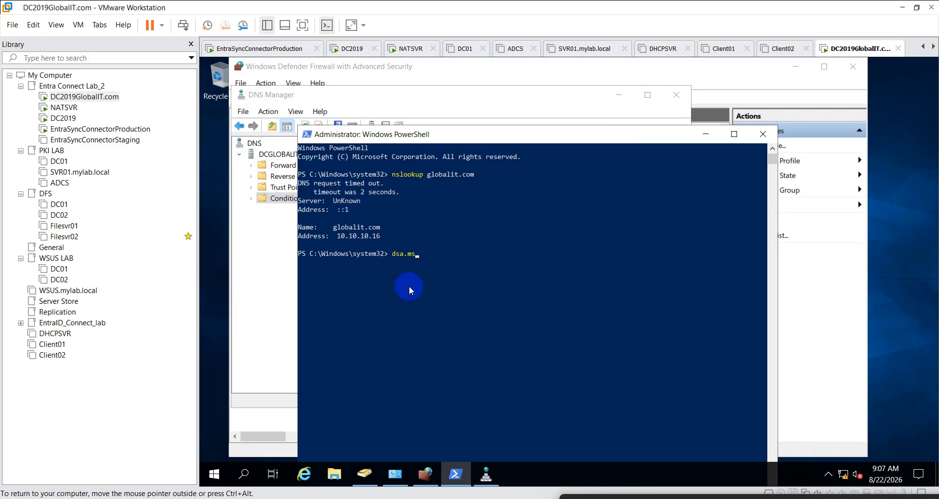
pyautogui.write('c')
pyautogui.press('Return')
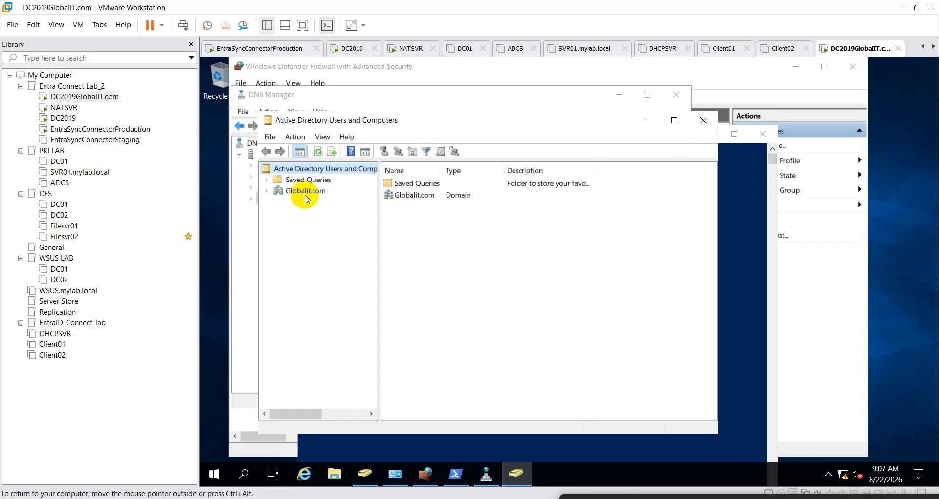
pyautogui.click(307, 196)
pyautogui.rightClick(306, 197)
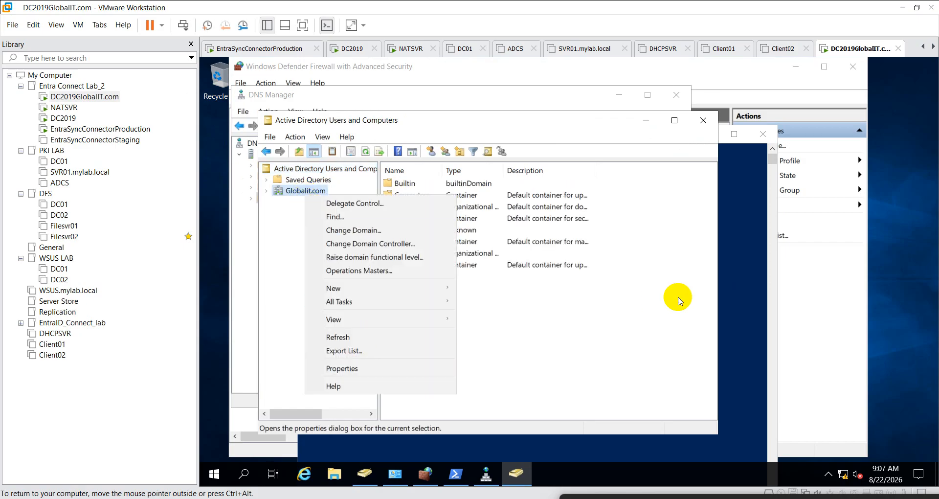
pyautogui.click(768, 368)
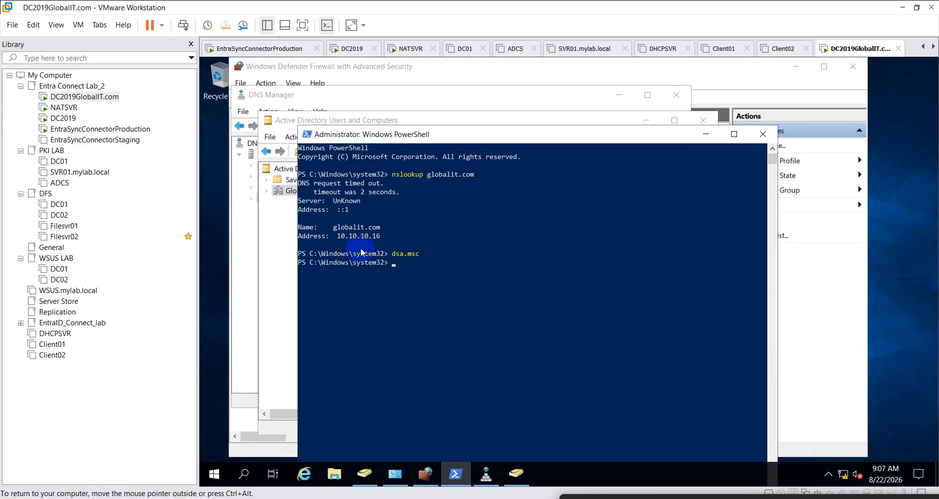
pyautogui.moveTo(333, 228); pyautogui.dragTo(378, 234)
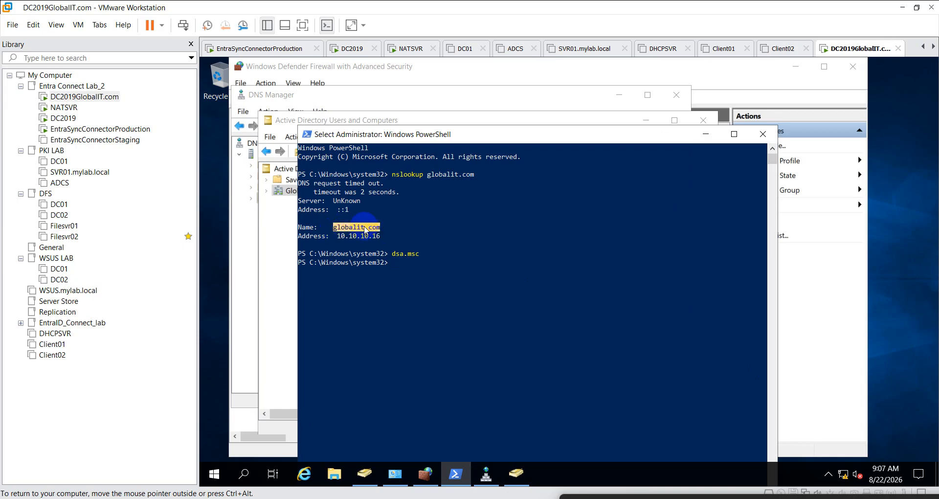
pyautogui.rightClick(364, 232)
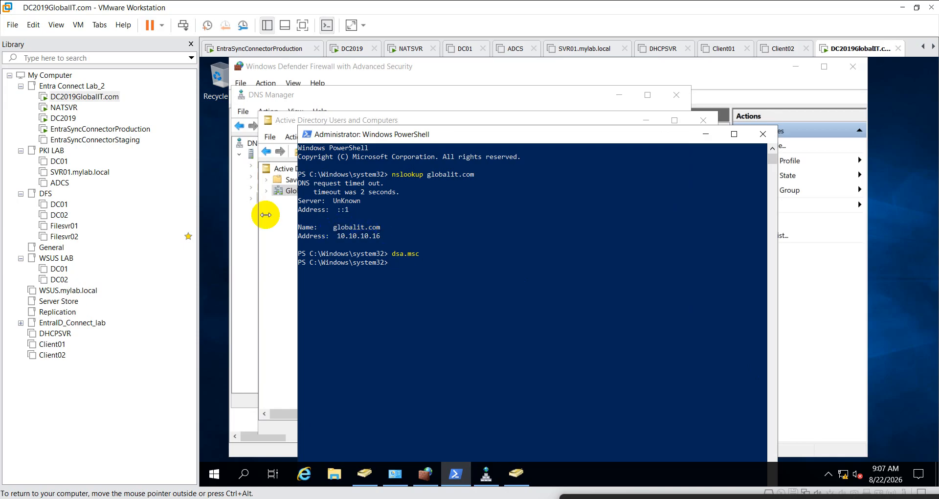
pyautogui.click(68, 119)
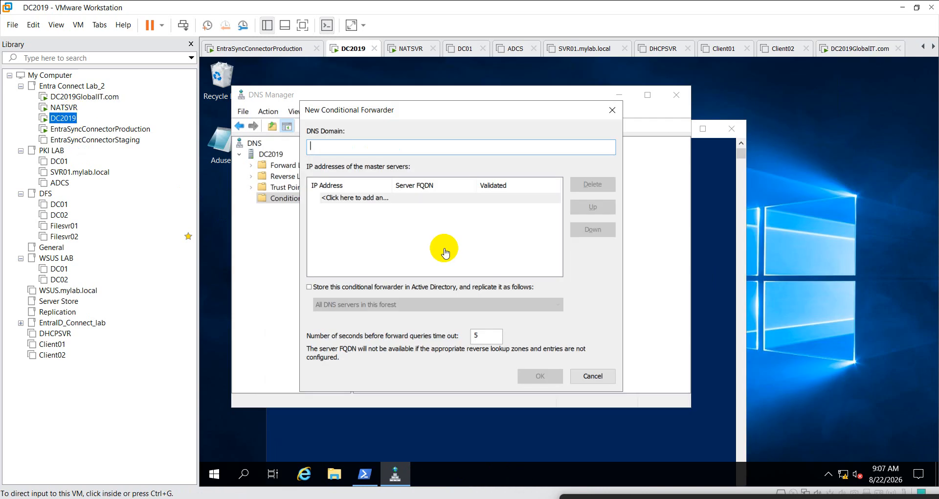
# - Paste globalit.com into the forwarder's DNS Domain field
pyautogui.click(345, 152)
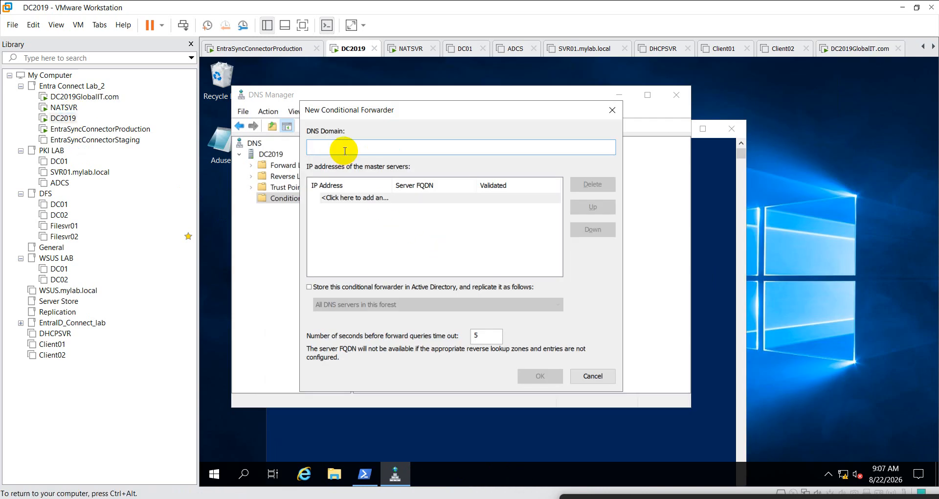
pyautogui.write('globalit.com')
pyautogui.click(712, 278)
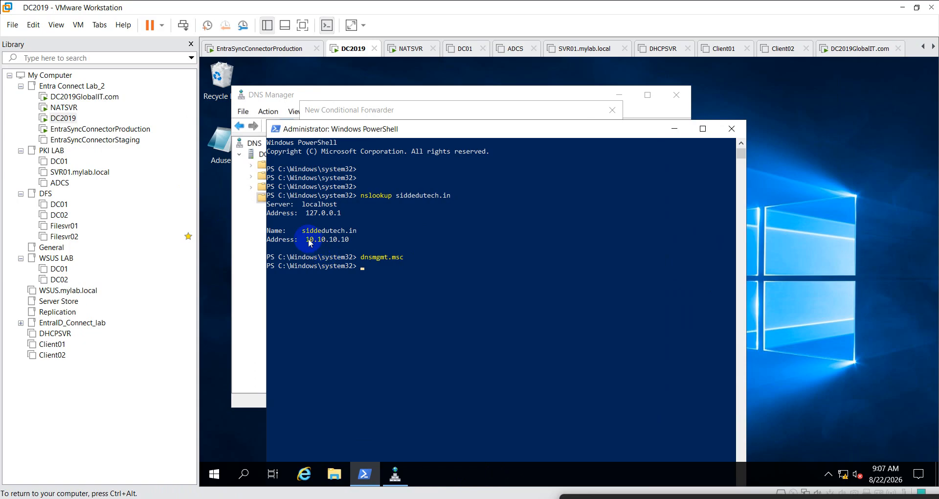
pyautogui.doubleClick(309, 240)
pyautogui.click(409, 292)
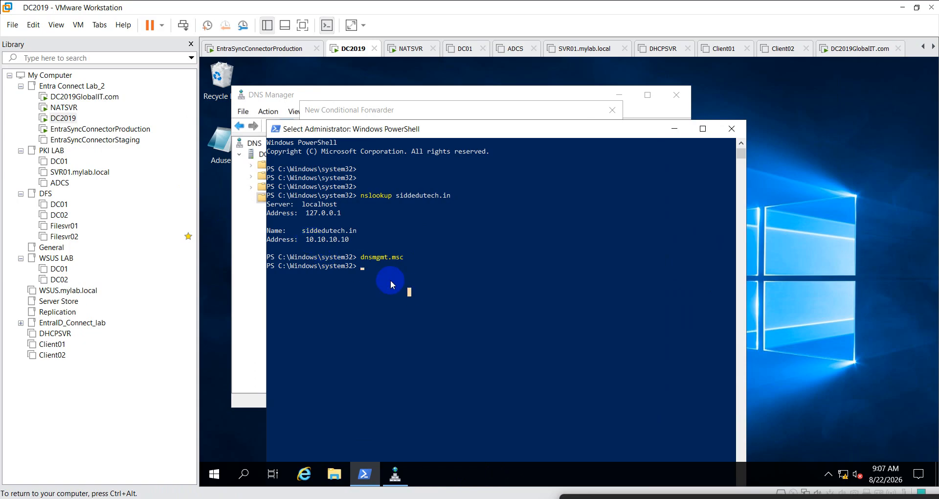
# - Copy the 10.10.10.16 address from DC2019GlobalIT.com's nslookup output
pyautogui.click(85, 97)
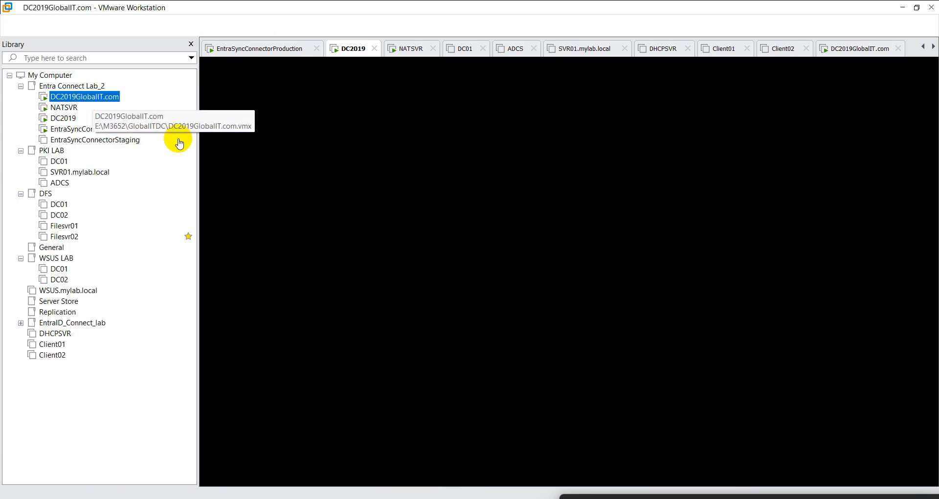
pyautogui.moveTo(337, 236); pyautogui.dragTo(377, 240)
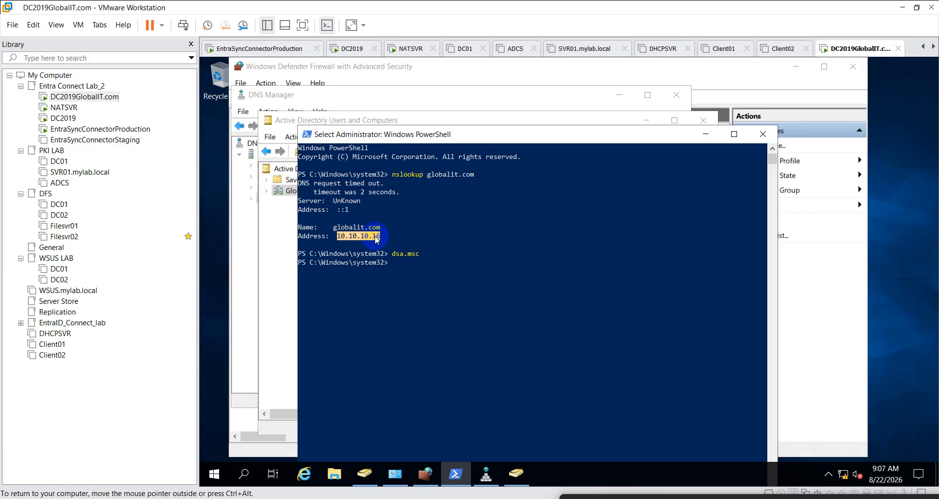
pyautogui.rightClick(377, 242)
pyautogui.click(65, 119)
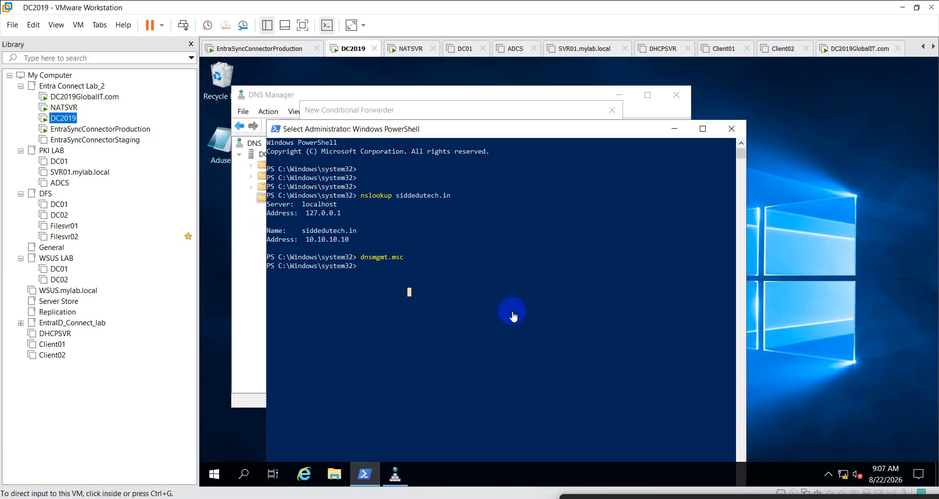
pyautogui.click(675, 130)
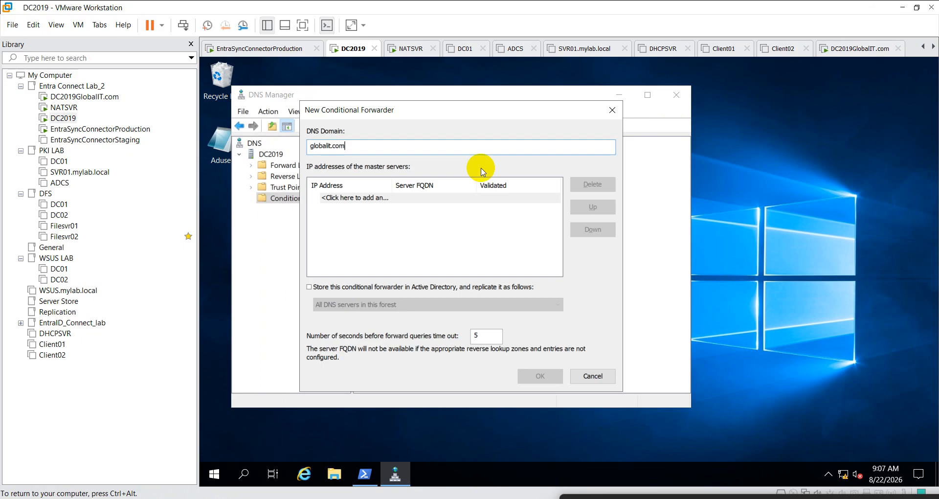
# - Add 10.10.10.16 as the master server and confirm the globalit.com forwarder
pyautogui.click(372, 197)
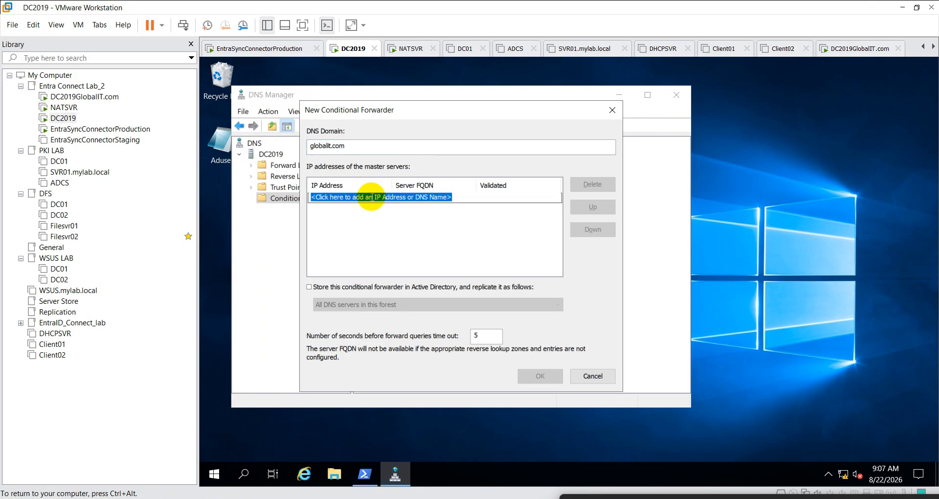
pyautogui.write('10.10.10.16')
pyautogui.click(376, 236)
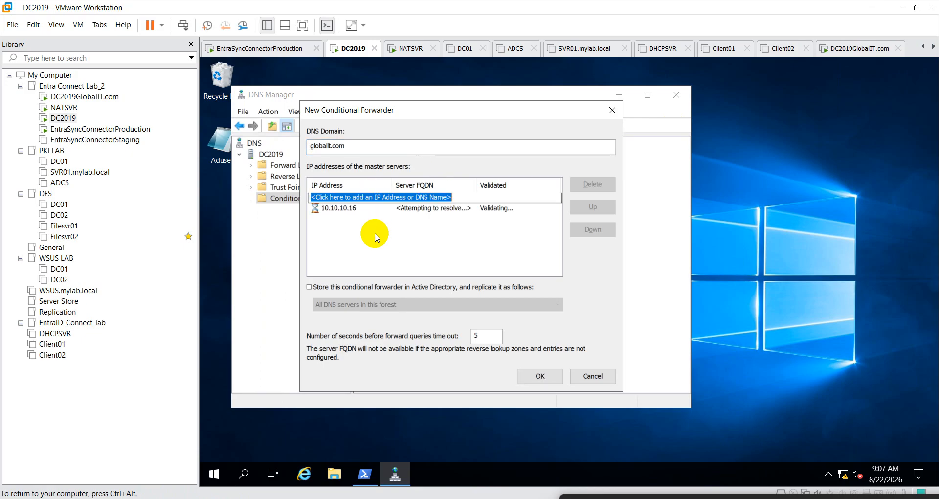
pyautogui.click(540, 376)
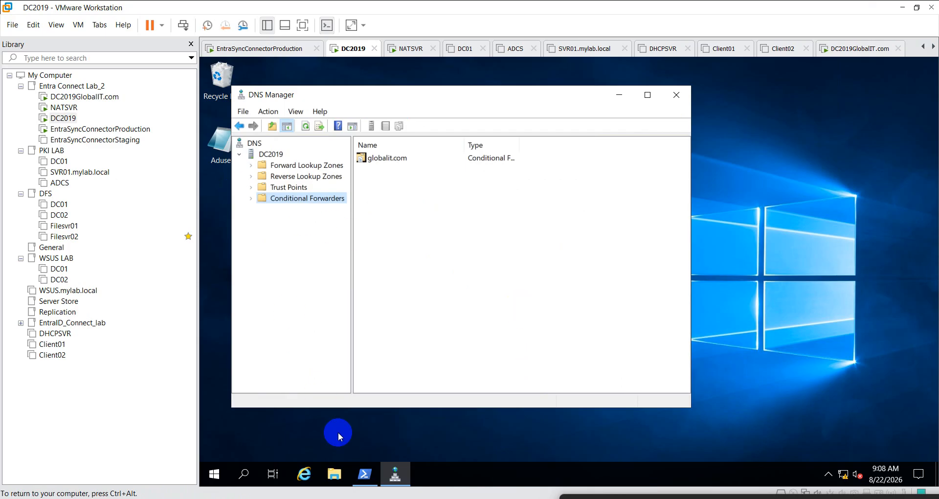
# - Run nslookup globalit.com in DC2019's PowerShell against the localhost server
pyautogui.click(364, 474)
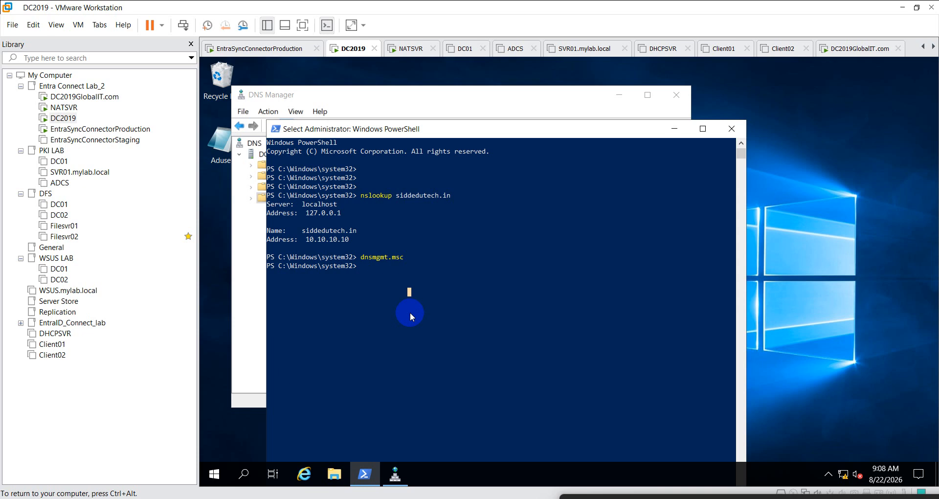
pyautogui.write('nslookup')
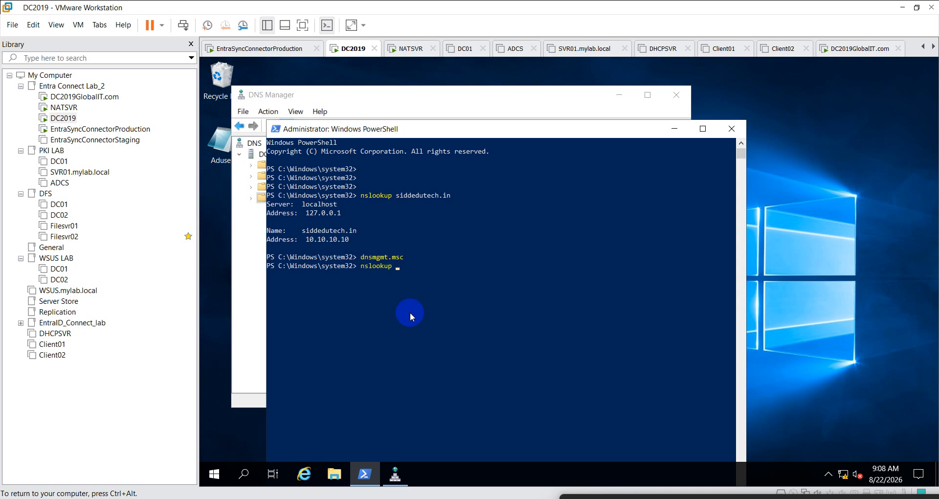
pyautogui.write(' globalit.com')
pyautogui.press('Return')
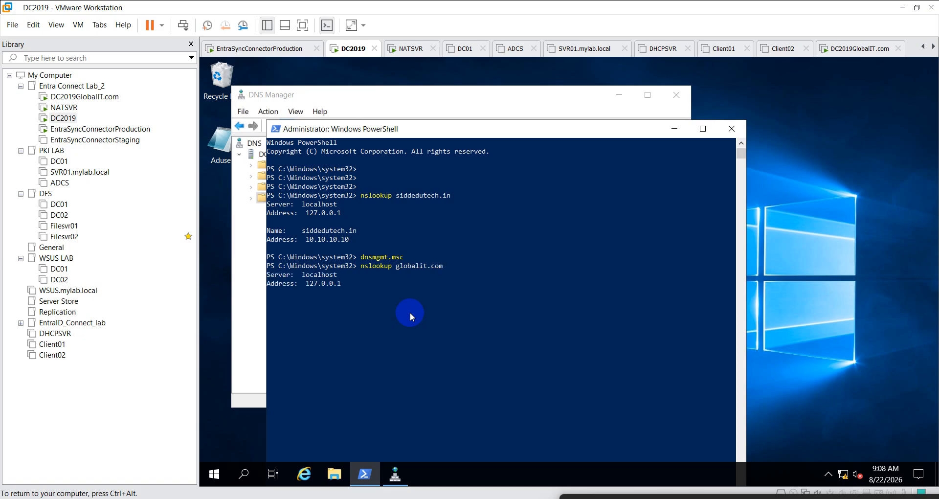
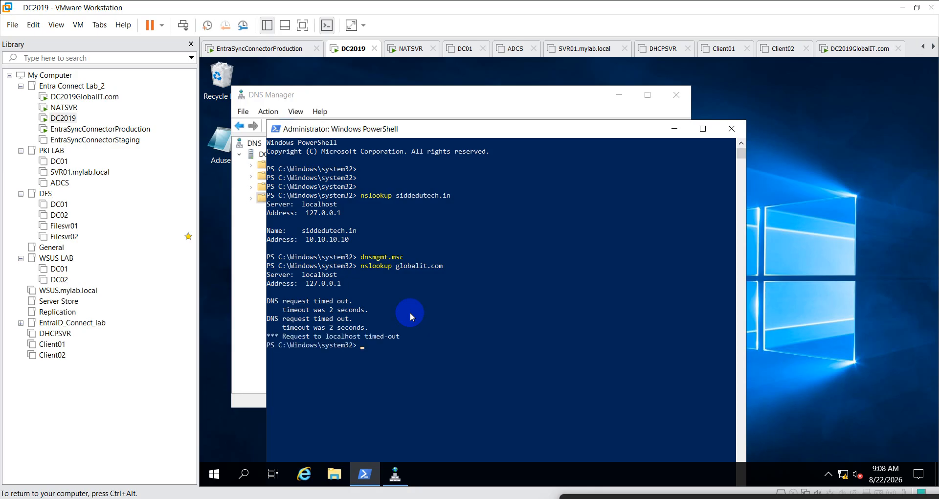
# - On the DC2019GlobalIT.com VM, start an nslookup command in its PowerShell console
pyautogui.click(100, 100)
pyautogui.click(477, 283)
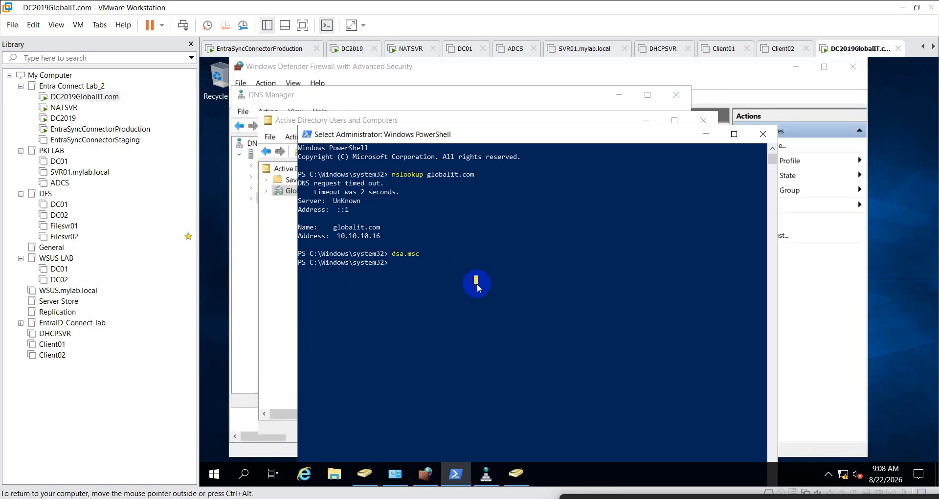
pyautogui.write('nslookup')
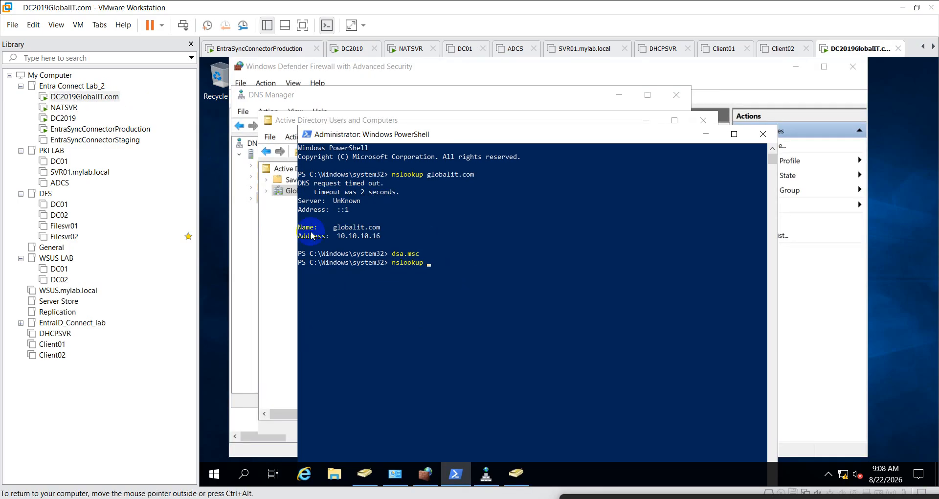
pyautogui.rightClick(92, 96)
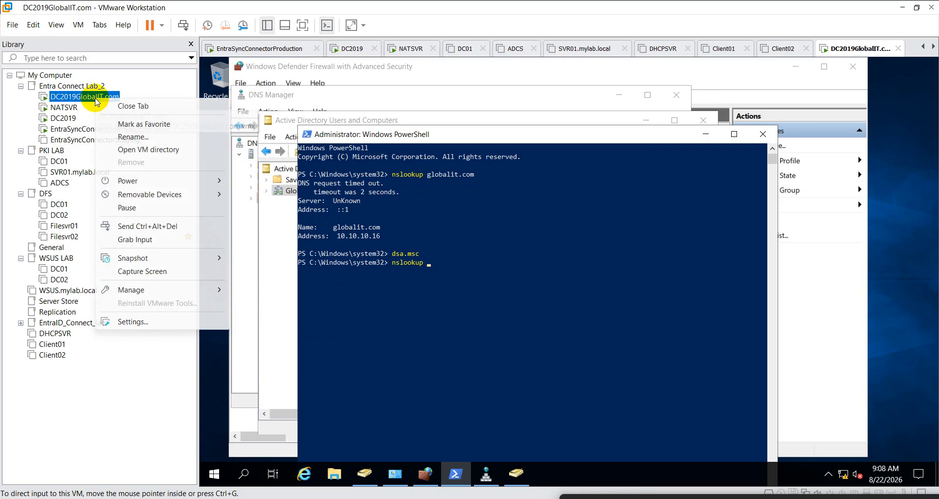
# - Move DC2019GlobalIT.com's network adapter from NAT to Custom: VMnet0
pyautogui.click(158, 319)
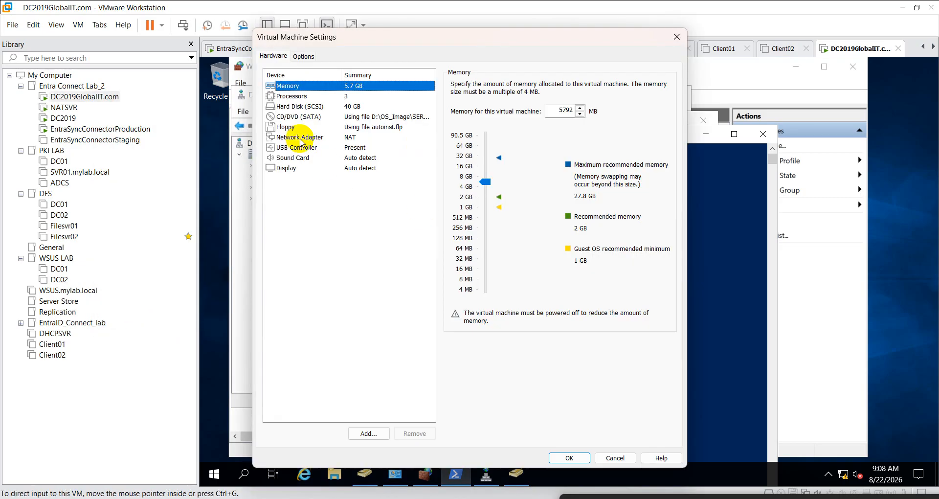
pyautogui.click(299, 138)
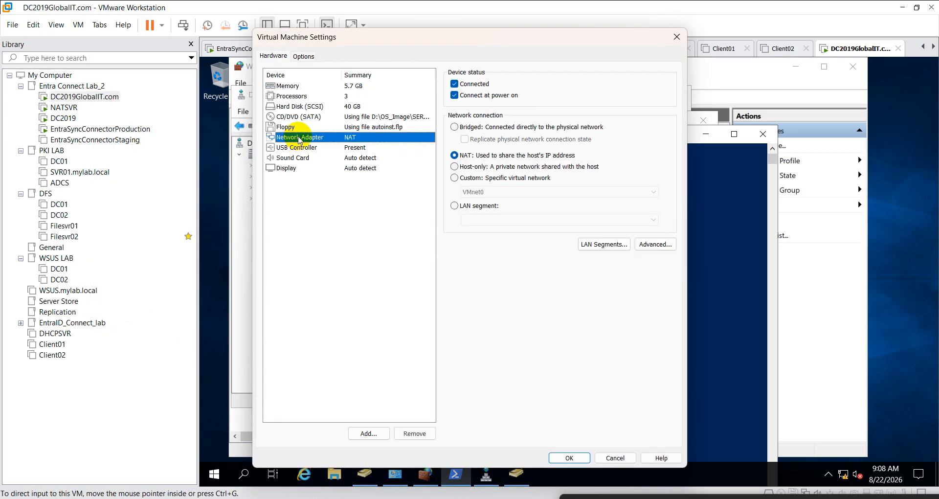
pyautogui.click(454, 178)
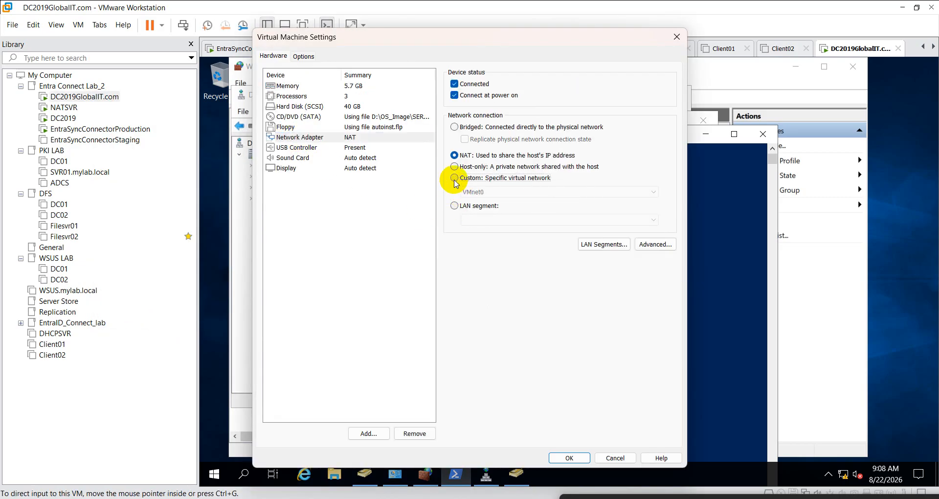
pyautogui.click(569, 460)
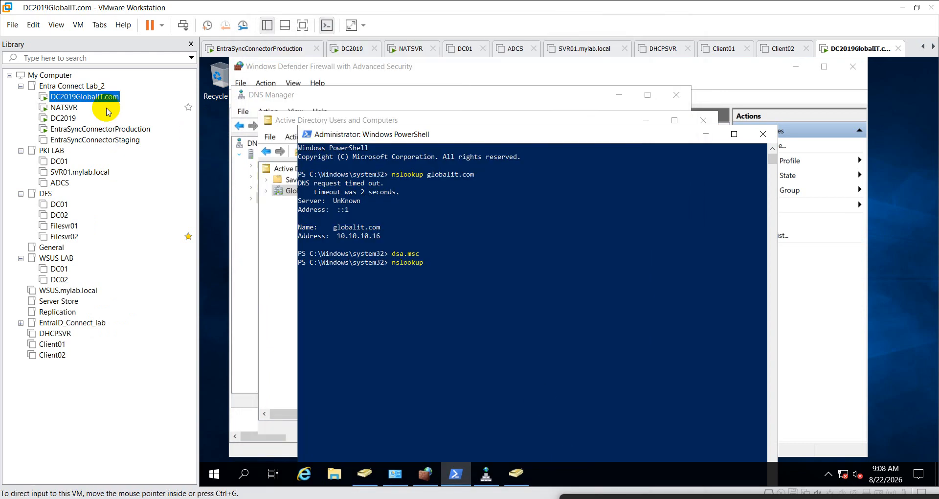
# - On DC2019, rerun the globalit.com nslookup twice
pyautogui.click(63, 118)
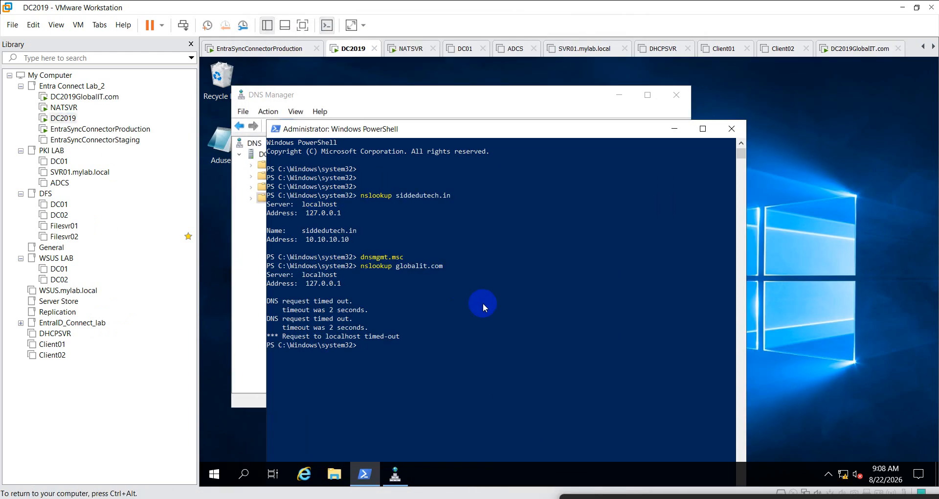
pyautogui.press('Up')
pyautogui.press('Return')
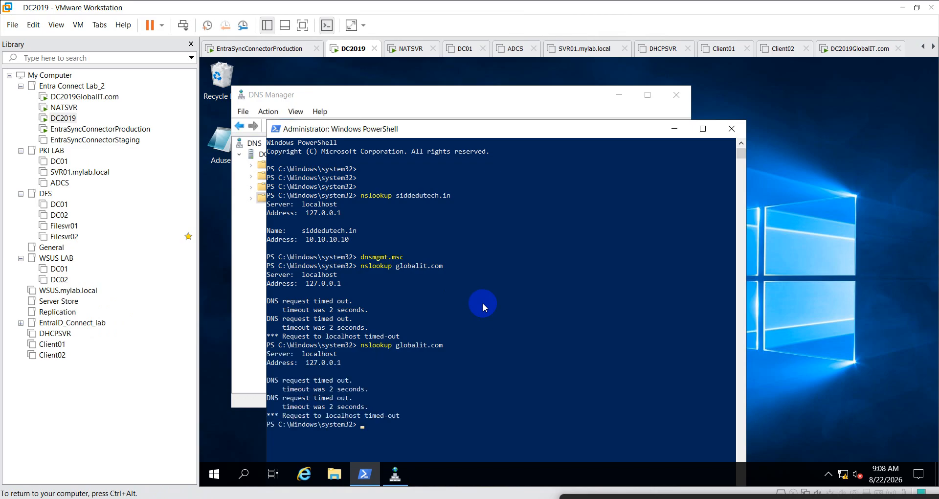
pyautogui.press('Up')
pyautogui.press('Return')
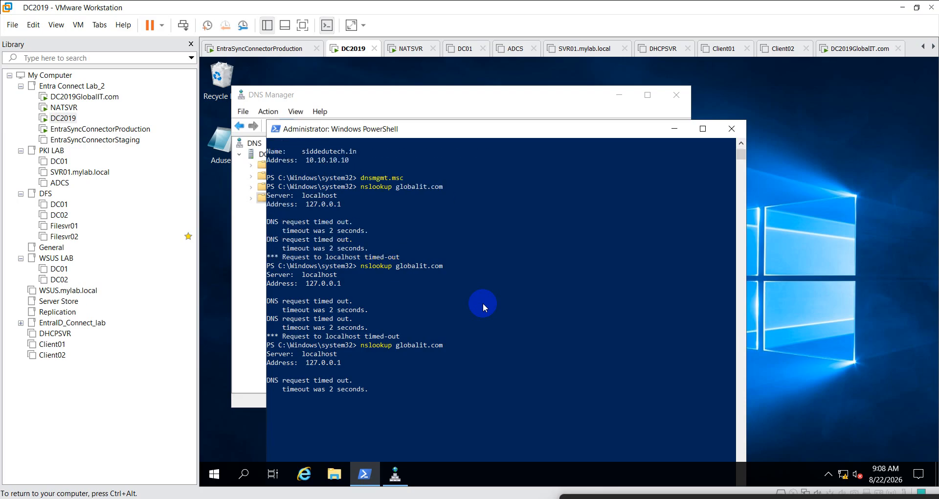
pyautogui.scroll(3, 482, 303)
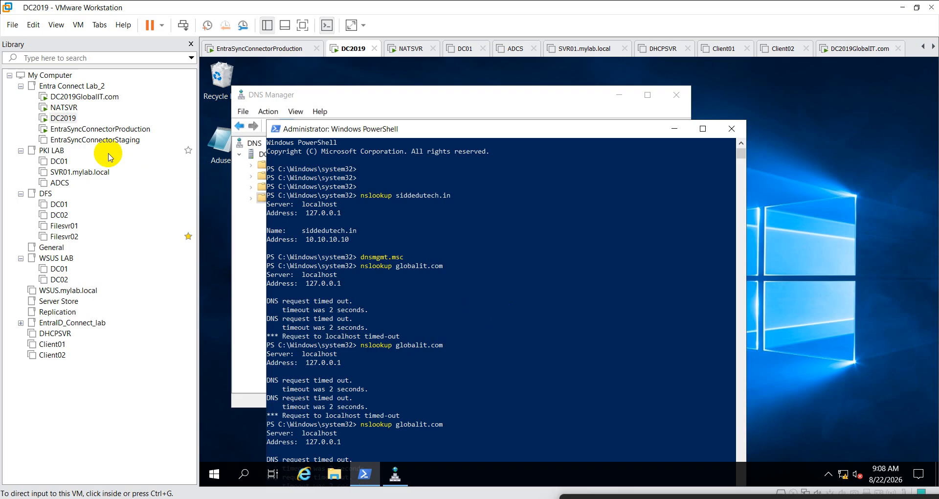
# - Check DC2019's network adapter is on Custom VMnet0, then return to its console
pyautogui.rightClick(72, 124)
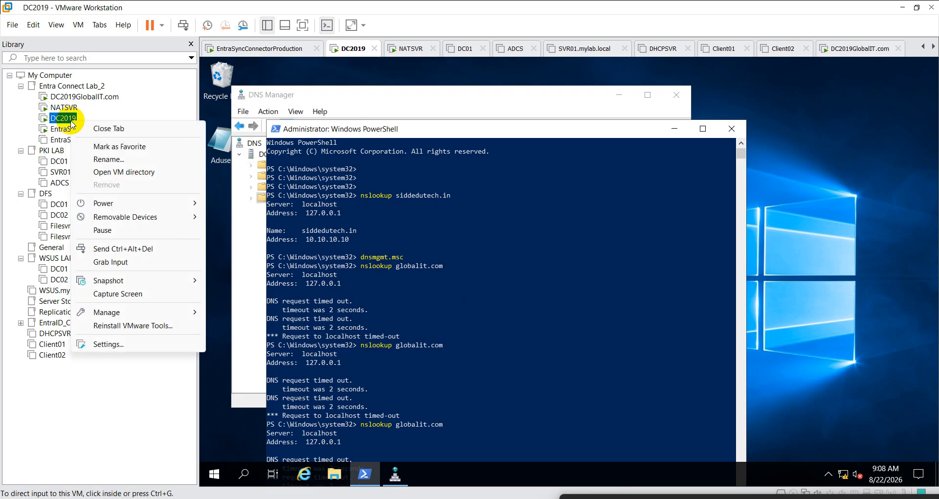
pyautogui.click(138, 345)
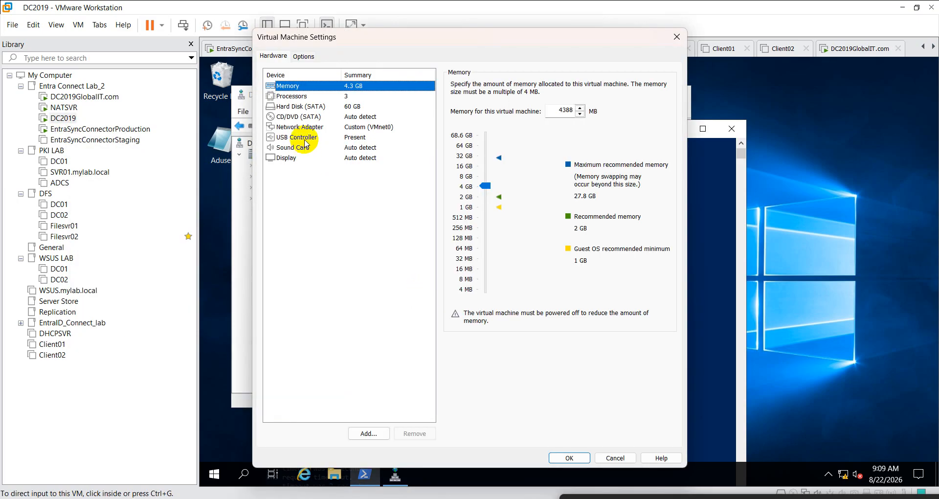
pyautogui.click(304, 128)
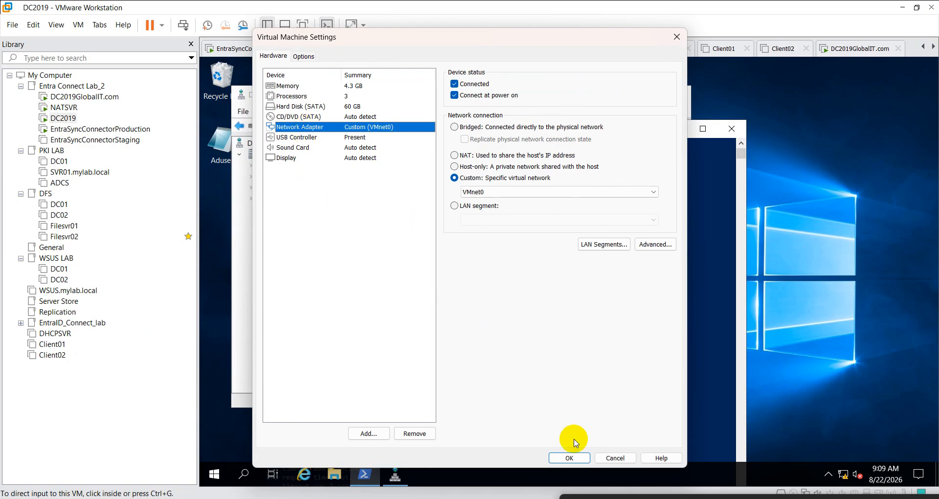
pyautogui.click(568, 456)
pyautogui.click(563, 294)
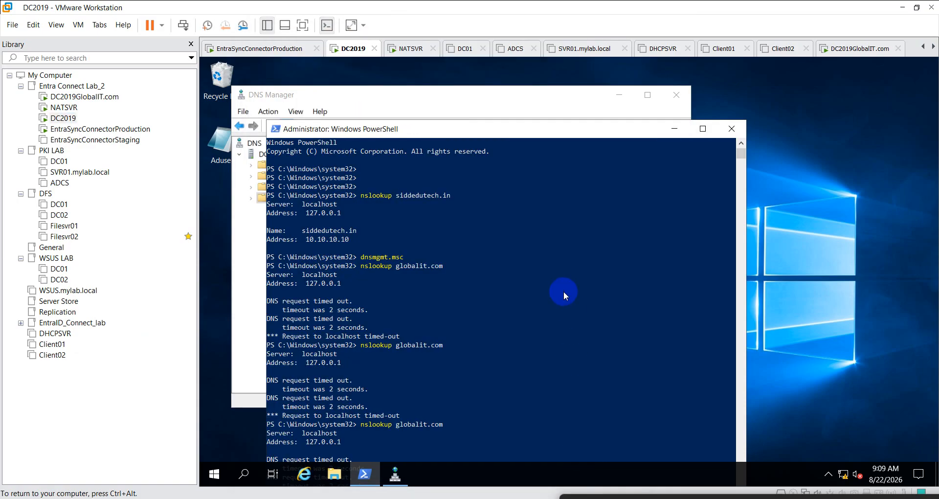
pyautogui.press('Return')
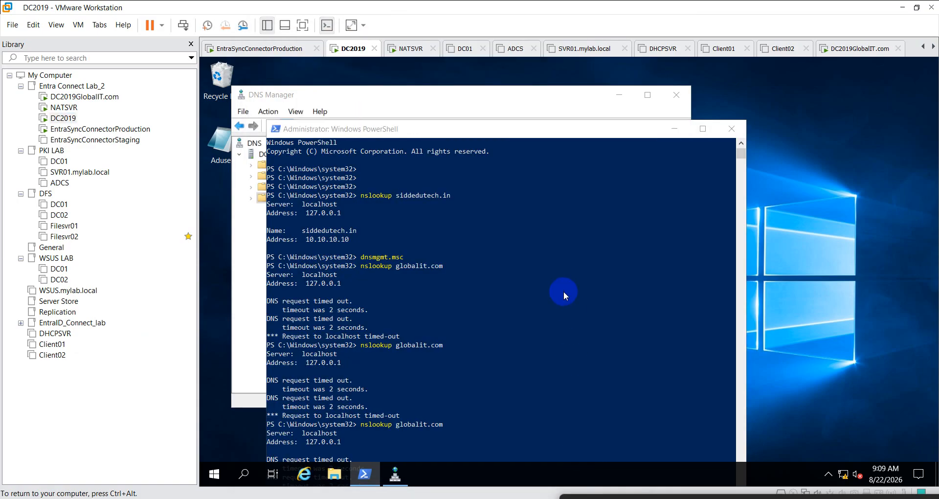
# - Disable and re-enable Ethernet0 on both VMs, using ncpa.cpl on DC2019GlobalIT.com
pyautogui.rightClick(399, 166)
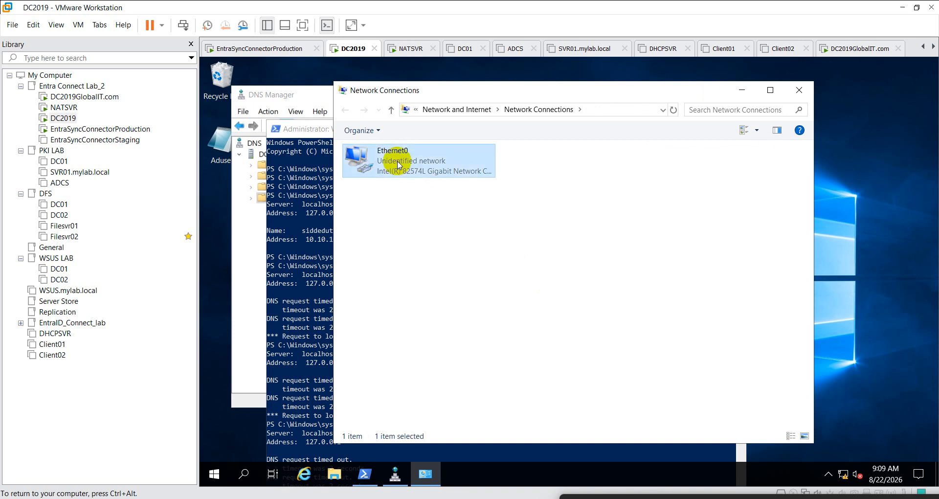
pyautogui.click(418, 169)
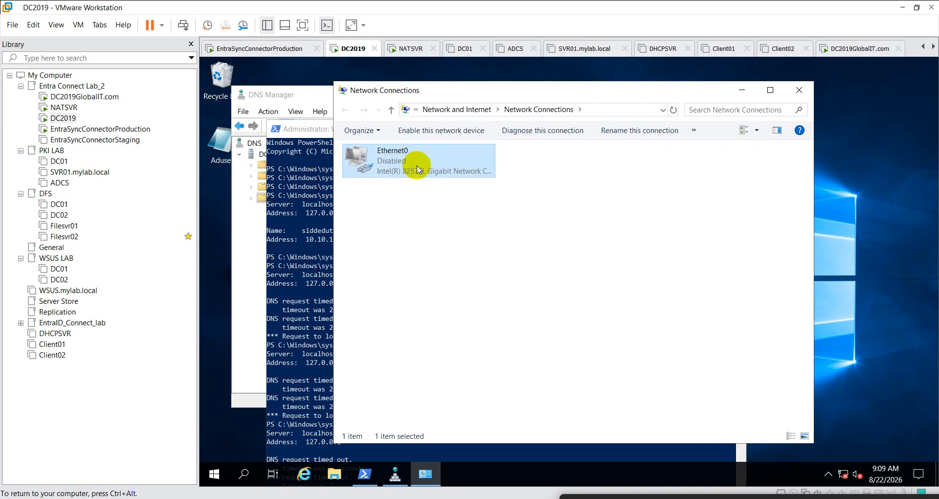
pyautogui.doubleClick(411, 165)
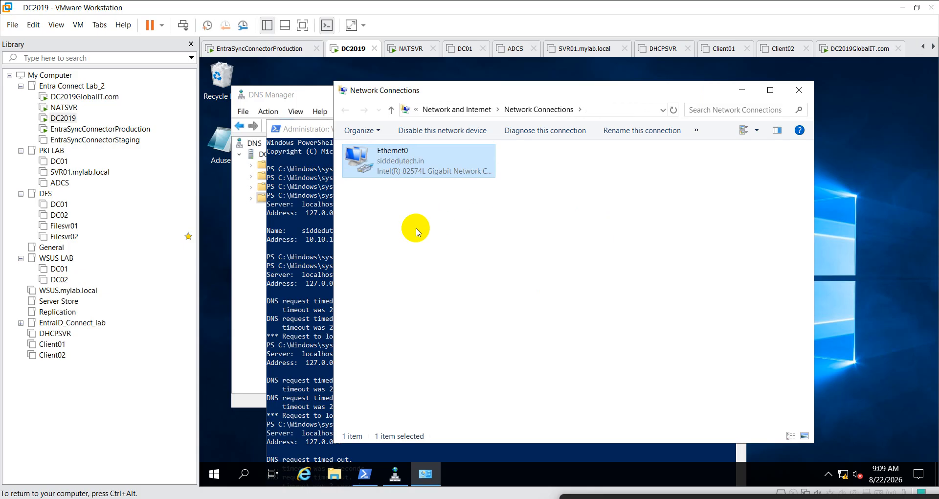
pyautogui.click(84, 96)
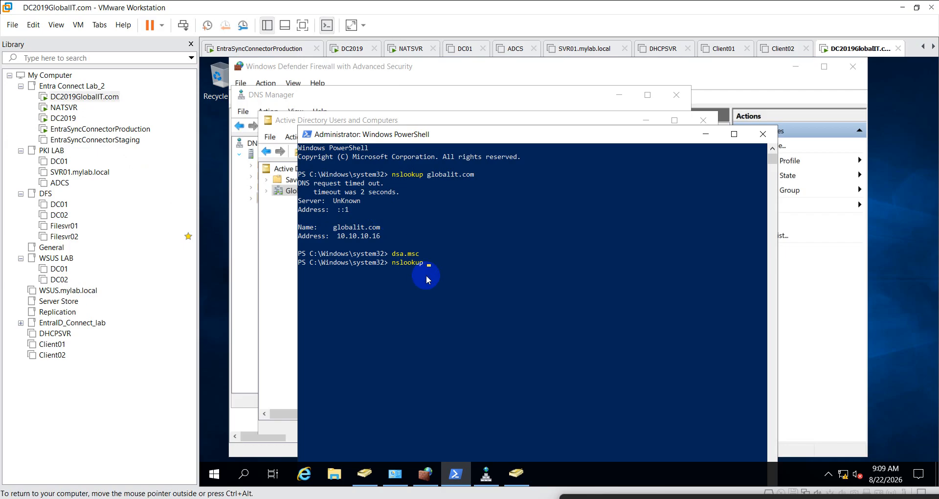
pyautogui.press('BackSpace')
pyautogui.press('BackSpace')
pyautogui.press('BackSpace')
pyautogui.press('BackSpace')
pyautogui.press('BackSpace')
pyautogui.press('BackSpace')
pyautogui.press('BackSpace')
pyautogui.press('BackSpace')
pyautogui.write('ncpa.cpl')
pyautogui.press('Return')
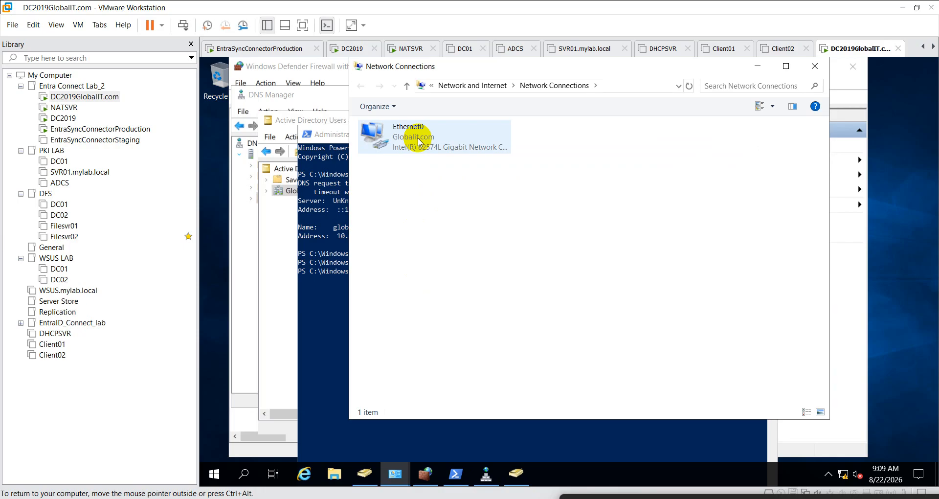
pyautogui.rightClick(419, 142)
pyautogui.click(446, 146)
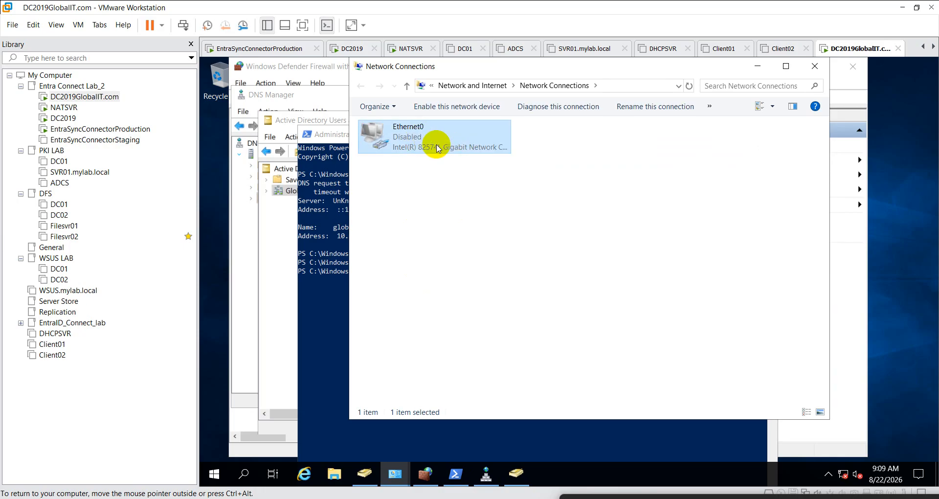
pyautogui.doubleClick(440, 146)
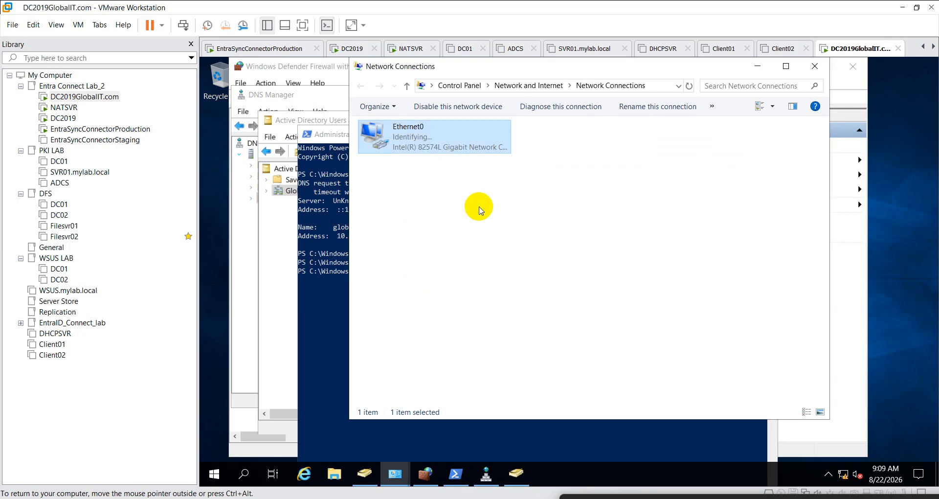
# - On DC2019GlobalIT.com's Ethernet0, untick IPv6 and set preferred DNS to 10.10.10.16
pyautogui.rightClick(411, 142)
pyautogui.click(447, 256)
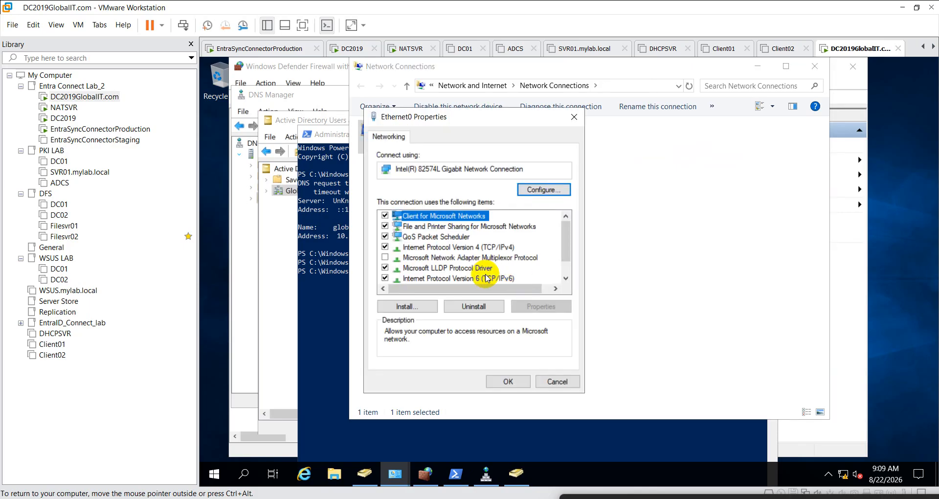
pyautogui.click(385, 278)
pyautogui.click(457, 278)
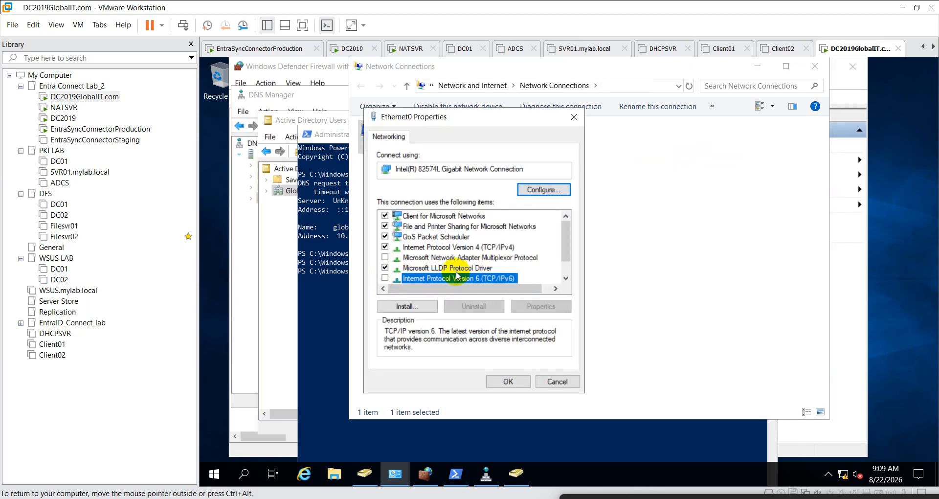
pyautogui.doubleClick(471, 247)
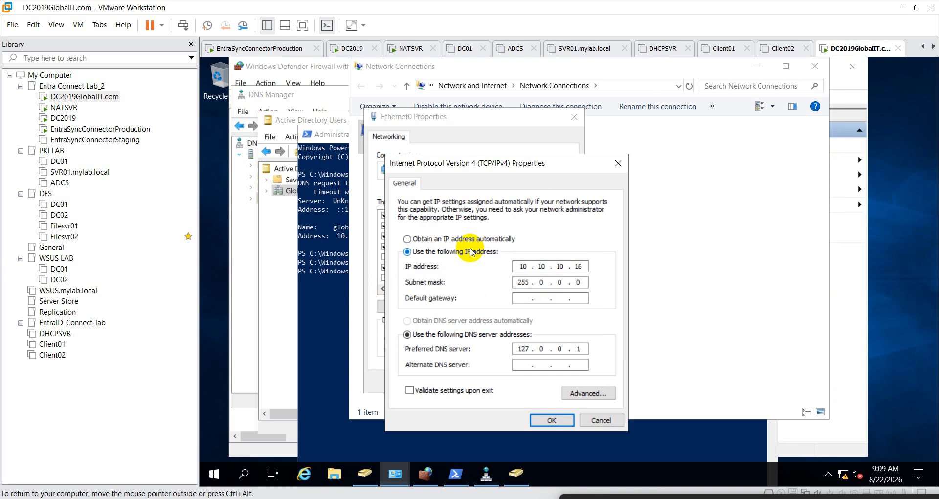
pyautogui.click(584, 348)
pyautogui.press('BackSpace')
pyautogui.press('BackSpace')
pyautogui.press('BackSpace')
pyautogui.press('BackSpace')
pyautogui.press('BackSpace')
pyautogui.press('BackSpace')
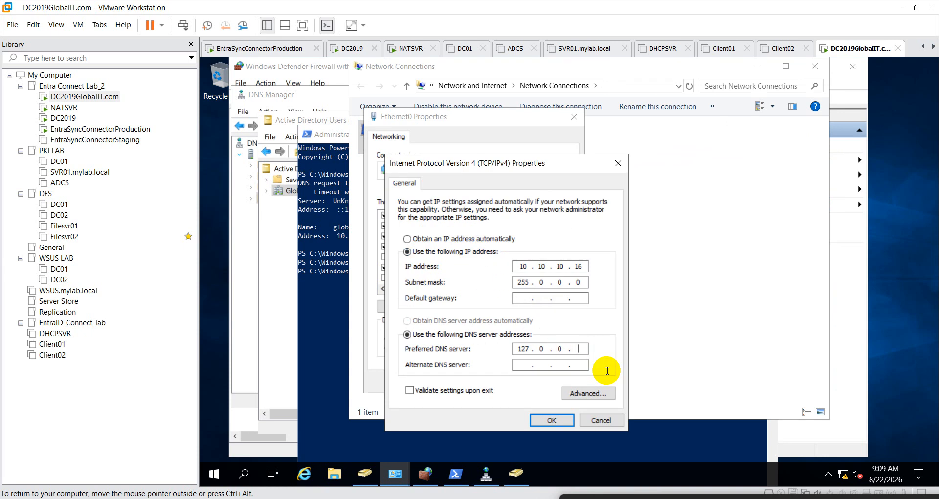
pyautogui.write('10 . 10 . 10 . 16')
pyautogui.click(547, 420)
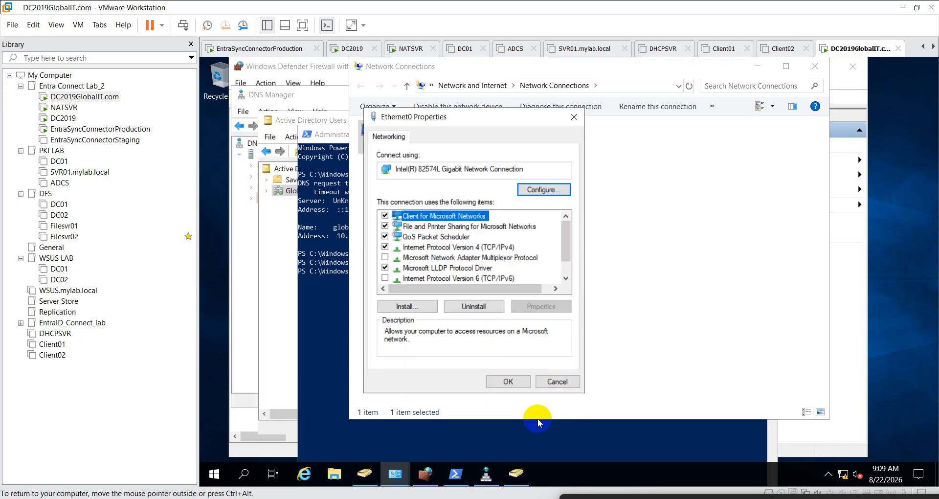
pyautogui.click(506, 381)
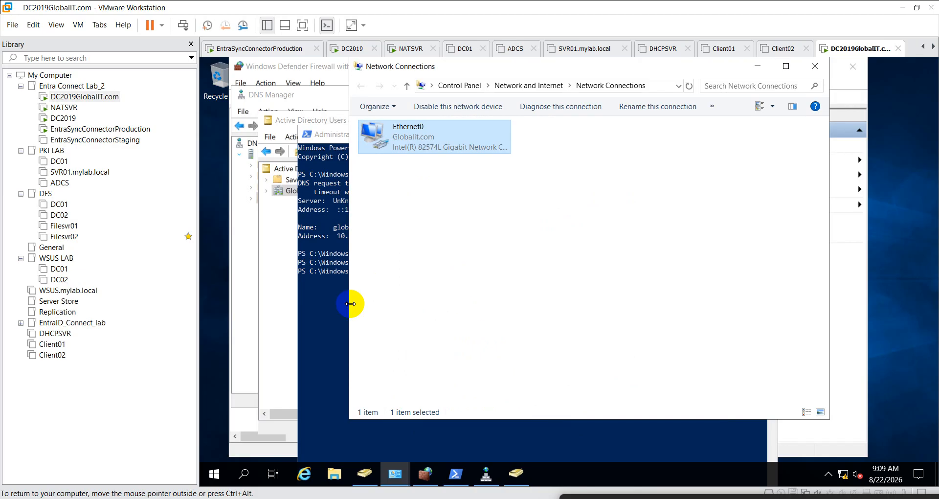
pyautogui.click(334, 314)
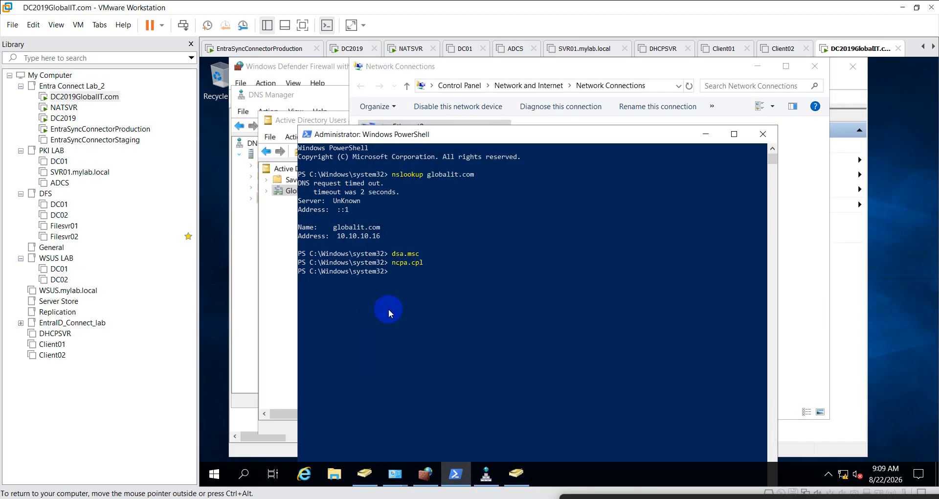
# - Clear DC2019's console with cls and look up siddedutech.in
pyautogui.press('Up')
pyautogui.press('Up')
pyautogui.press('Up')
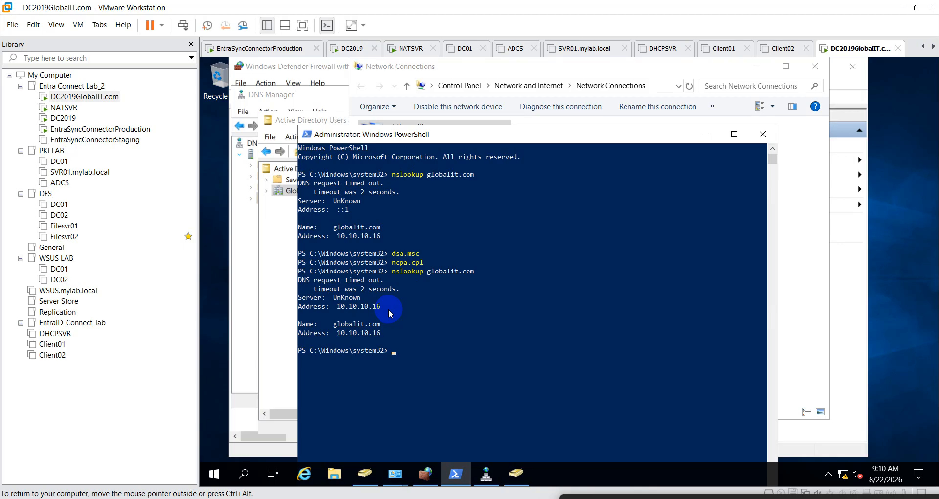
pyautogui.write('nslookup siddedutech.in')
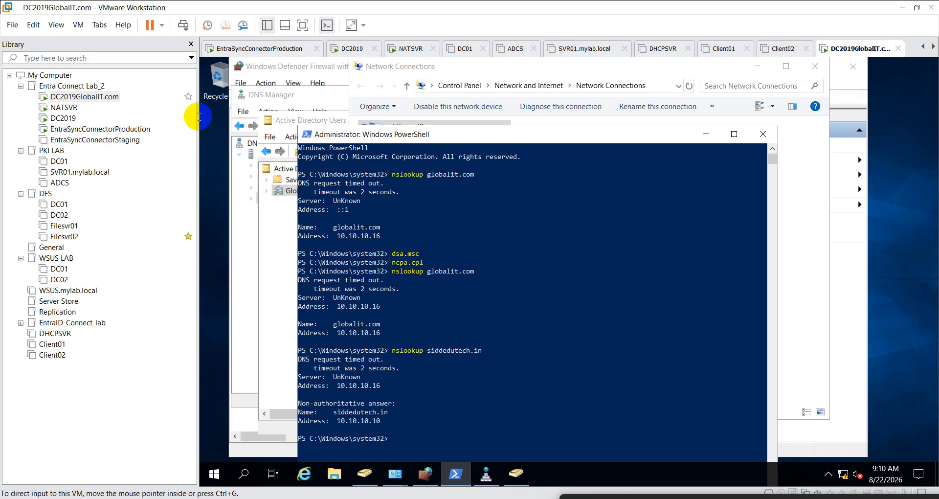
pyautogui.click(63, 117)
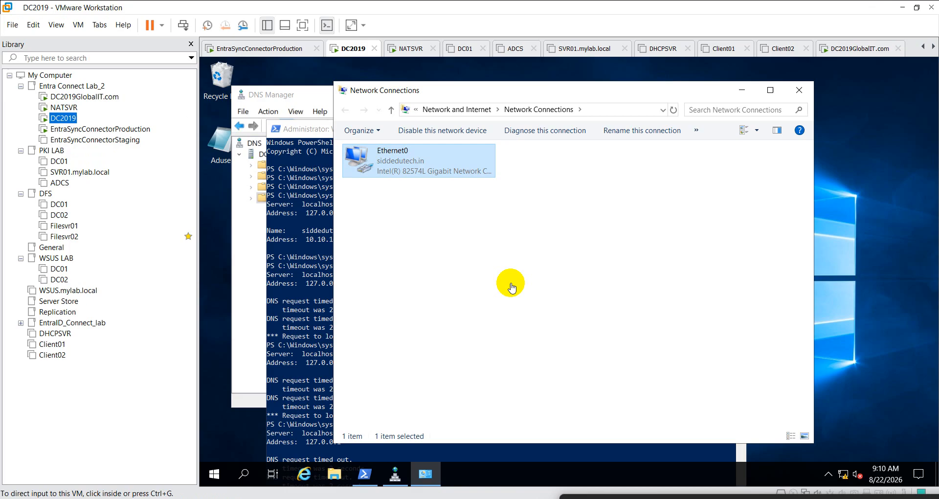
pyautogui.click(330, 273)
pyautogui.scroll(-3, 376, 289)
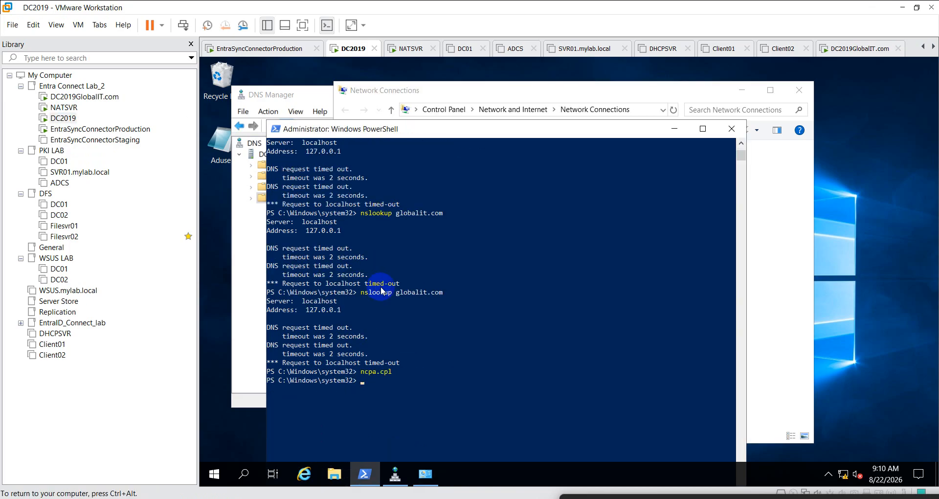
pyautogui.write('cls')
pyautogui.press('Return')
pyautogui.write('\\')
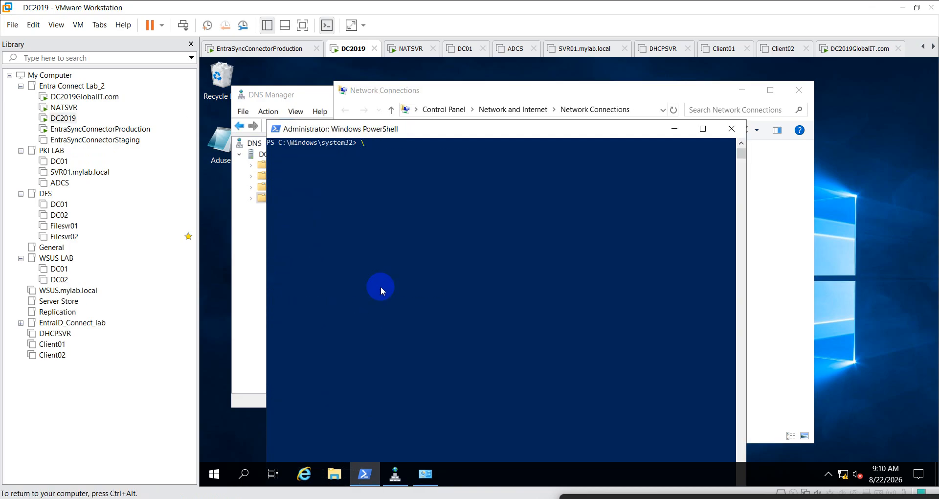
pyautogui.press('BackSpace')
pyautogui.write('nslookup siddedutech.in')
pyautogui.press('Return')
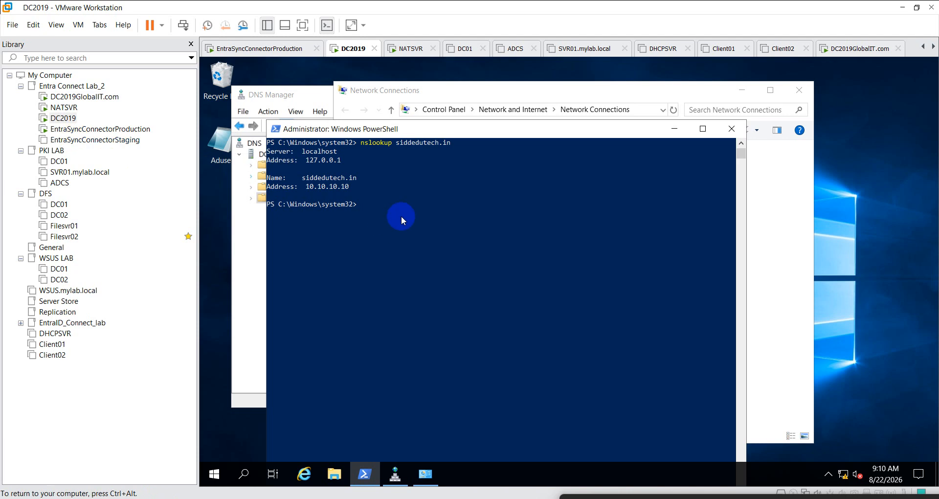
# - On DC2019, run nslookup globalit.com to confirm it resolves to 10.10.10.16
pyautogui.press('Up')
pyautogui.press('BackSpace')
pyautogui.press('BackSpace')
pyautogui.press('BackSpace')
pyautogui.press('BackSpace')
pyautogui.press('BackSpace')
pyautogui.press('BackSpace')
pyautogui.write('.com')
pyautogui.press('Return')
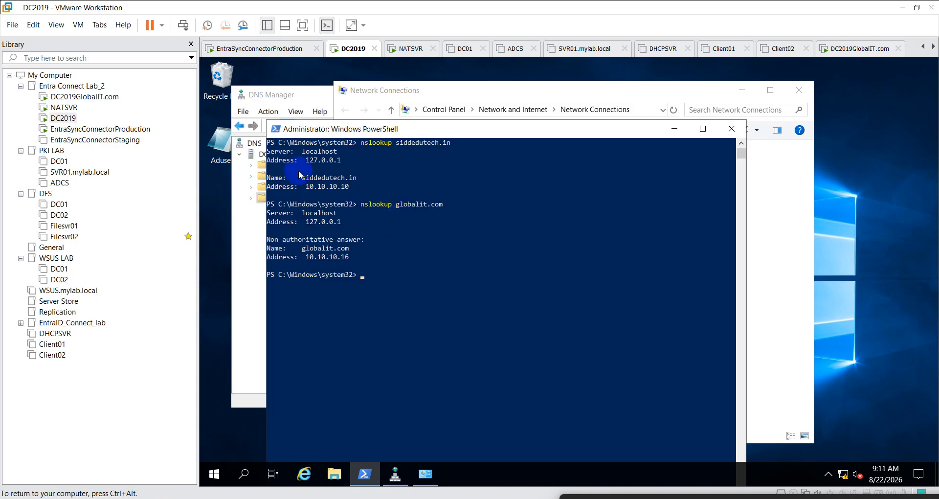
# - On DC2019GlobalIT.com, rerun nslookup siddedutech.in, then close PowerShell
pyautogui.click(86, 96)
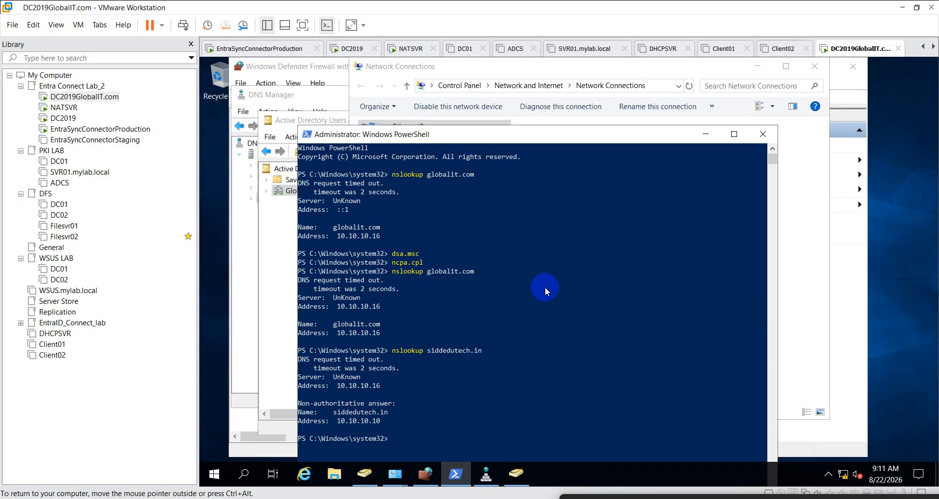
pyautogui.scroll(-2, 545, 286)
pyautogui.press('Up')
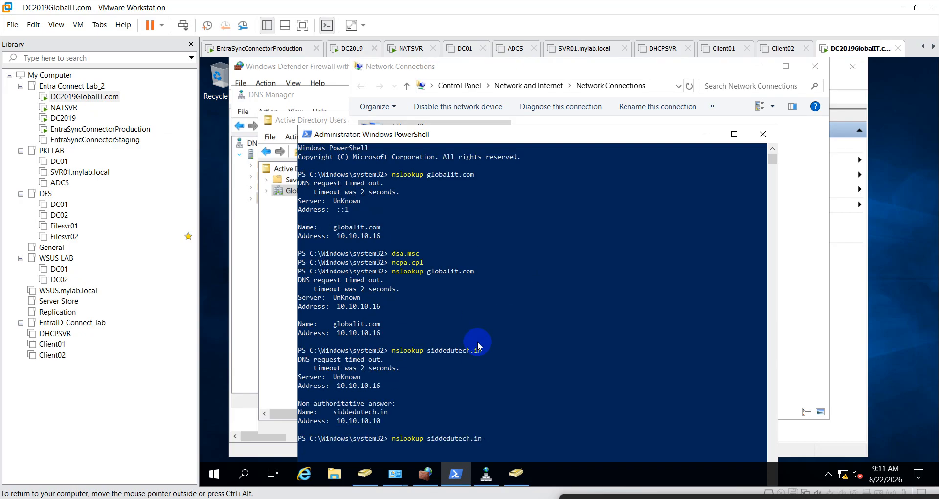
pyautogui.press('Return')
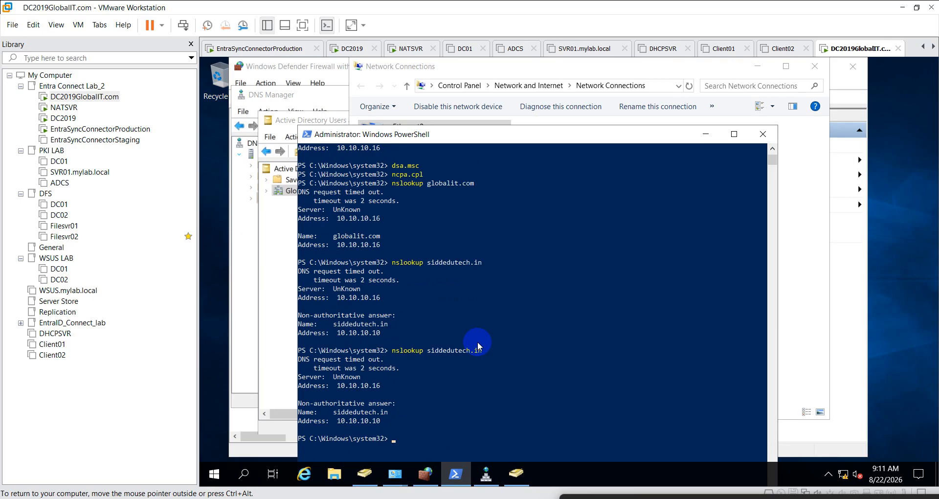
pyautogui.click(763, 134)
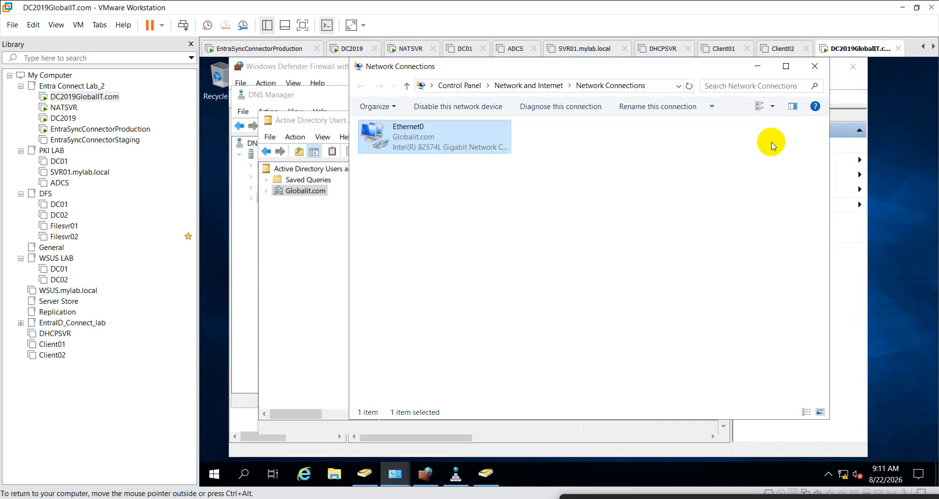
# - Close ADUC, Network Connections, DNS Manager and both firewall windows on DC2019GlobalIT.com
pyautogui.click(288, 269)
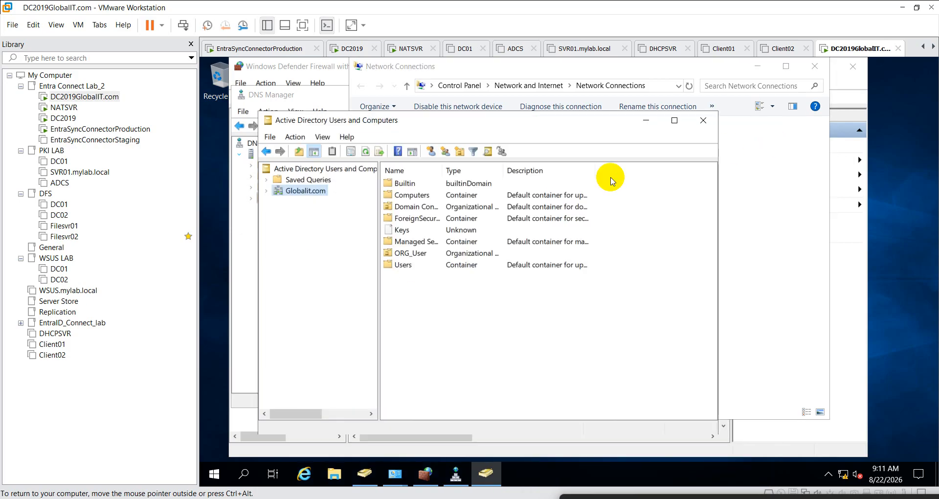
pyautogui.click(714, 122)
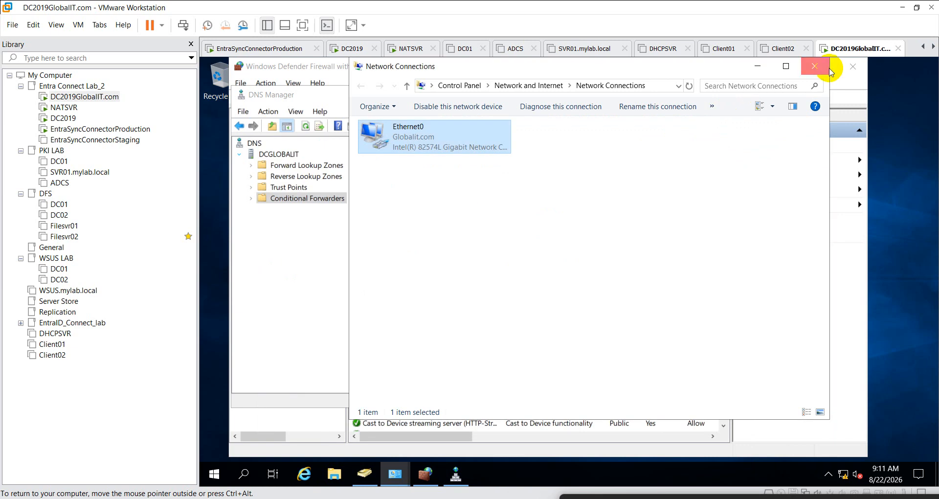
pyautogui.click(822, 66)
pyautogui.click(676, 94)
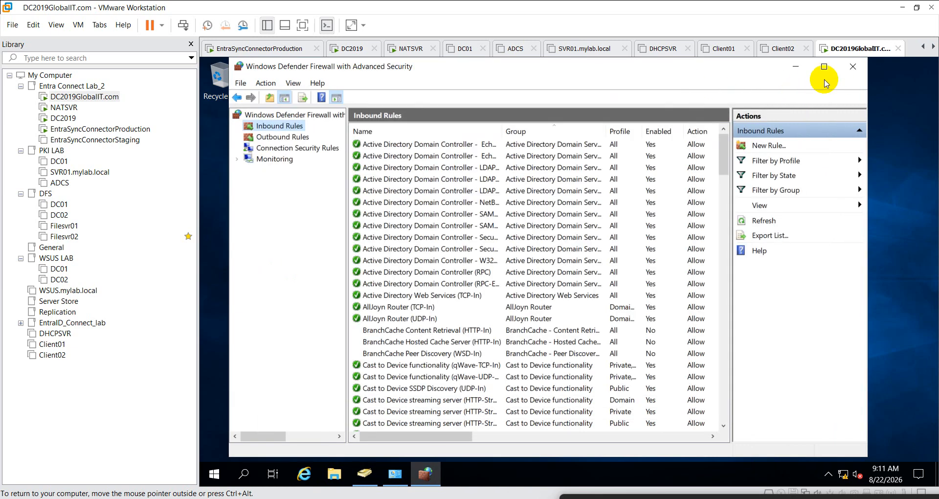
pyautogui.click(851, 66)
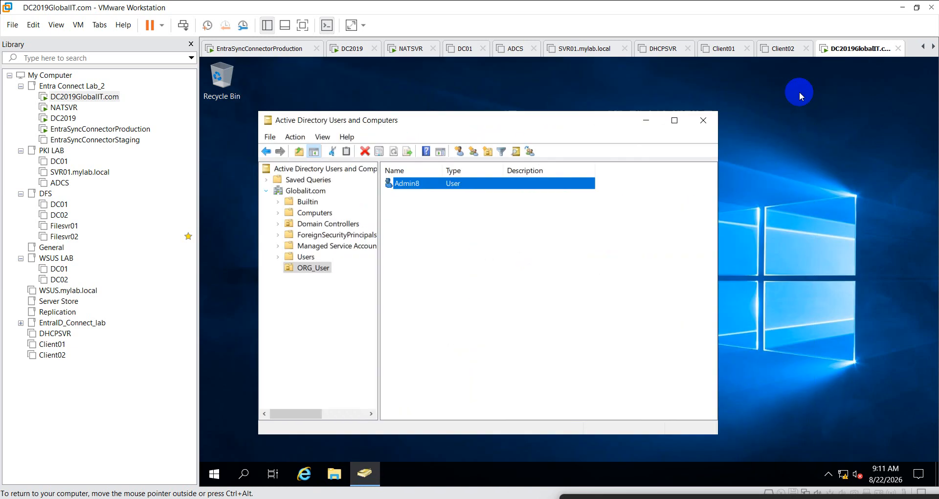
pyautogui.click(799, 90)
# - Restart the DC2019GlobalIT.com server from the Start menu's power options
pyautogui.click(216, 472)
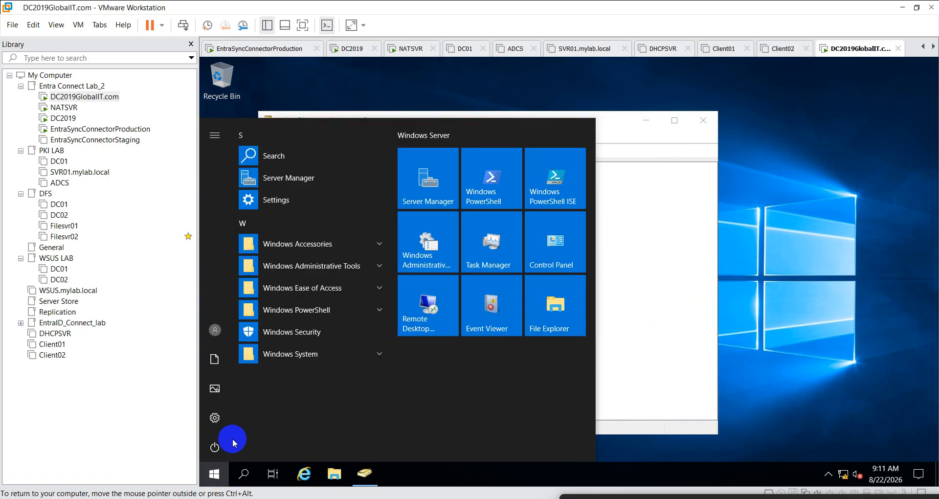
pyautogui.click(215, 446)
pyautogui.click(225, 415)
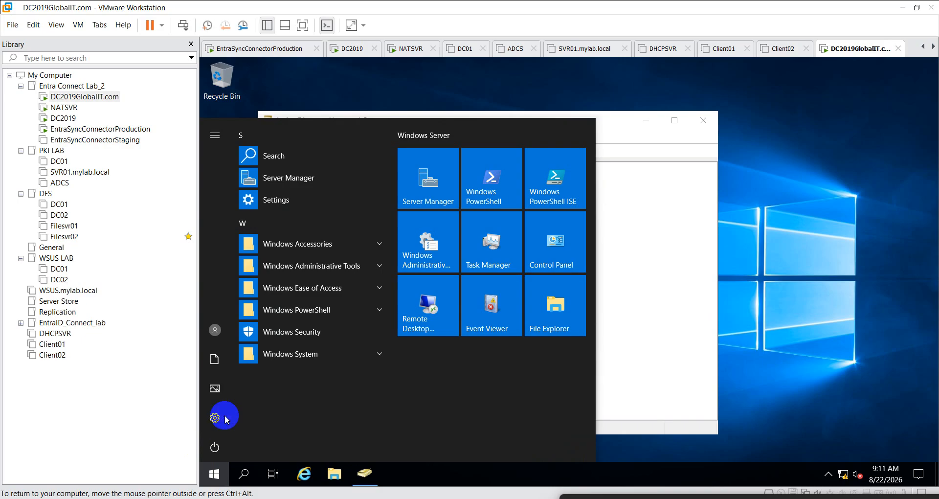
pyautogui.click(374, 419)
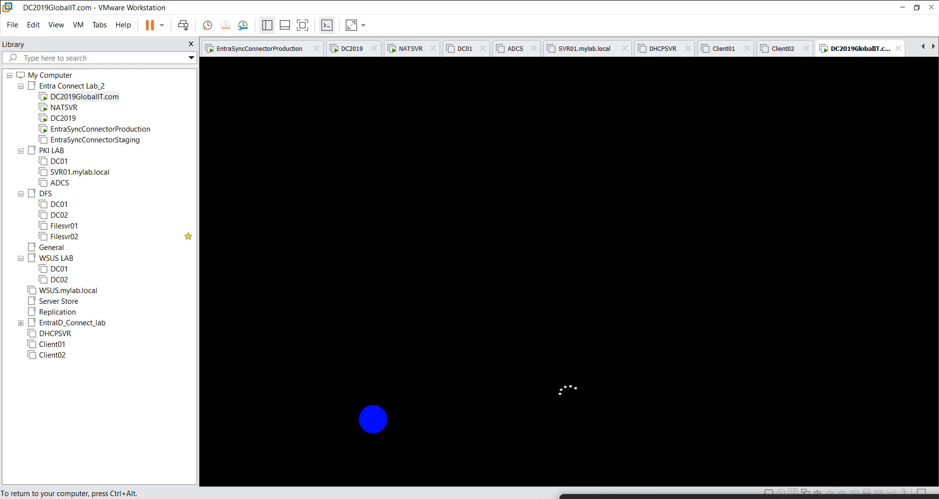
# - Release input with Ctrl+Alt and wait for DC2019GlobalIT.com to boot to the desktop
pyautogui.hotkey('ctrl', 'alt')
pyautogui.moveTo(716, 498); pyautogui.dragTo(679, 383)
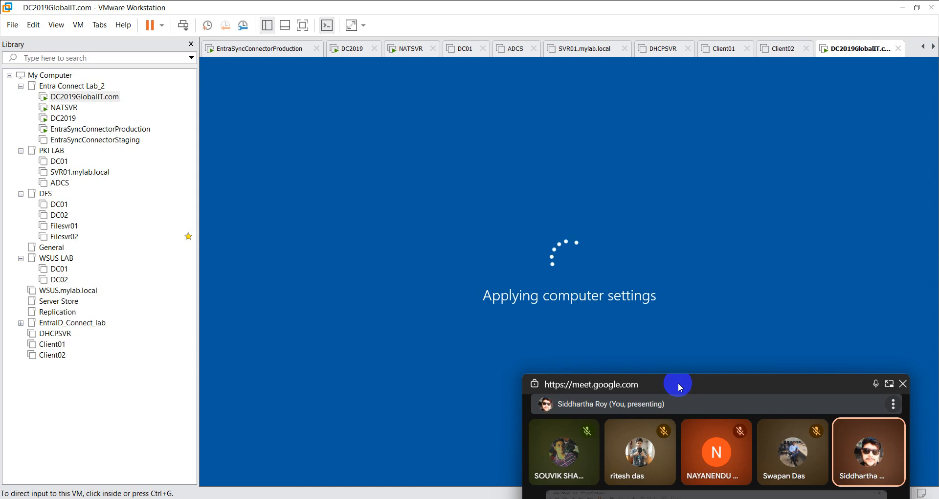
pyautogui.moveTo(678, 383); pyautogui.dragTo(660, 498)
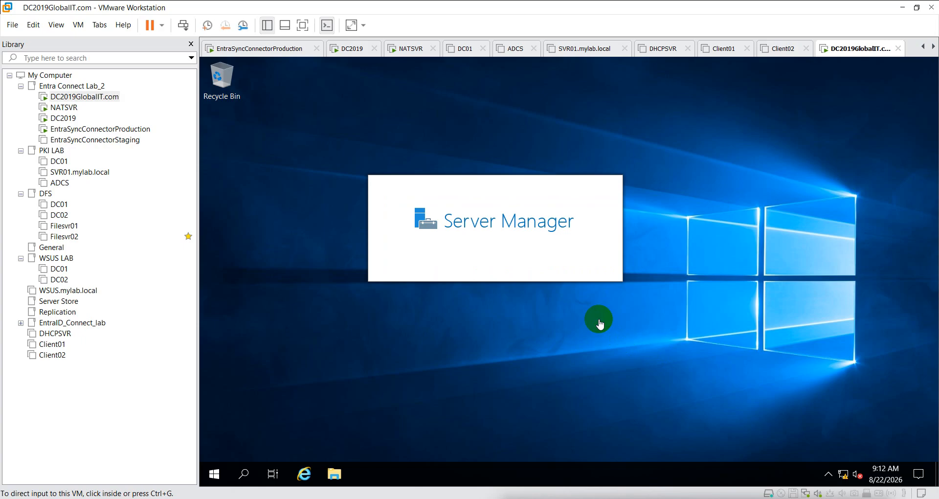
# - Open Windows PowerShell (Admin) on DC2019GlobalIT.com and approve the elevation prompt
pyautogui.click(218, 472)
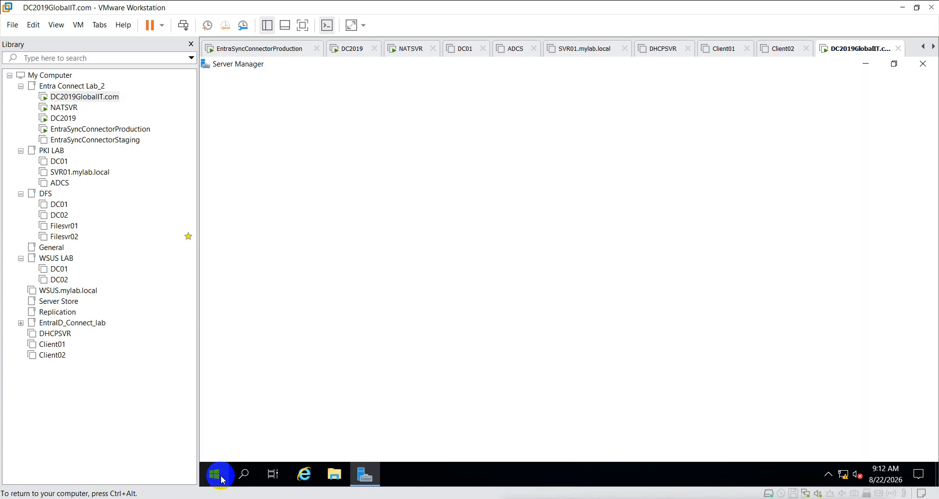
pyautogui.rightClick(219, 474)
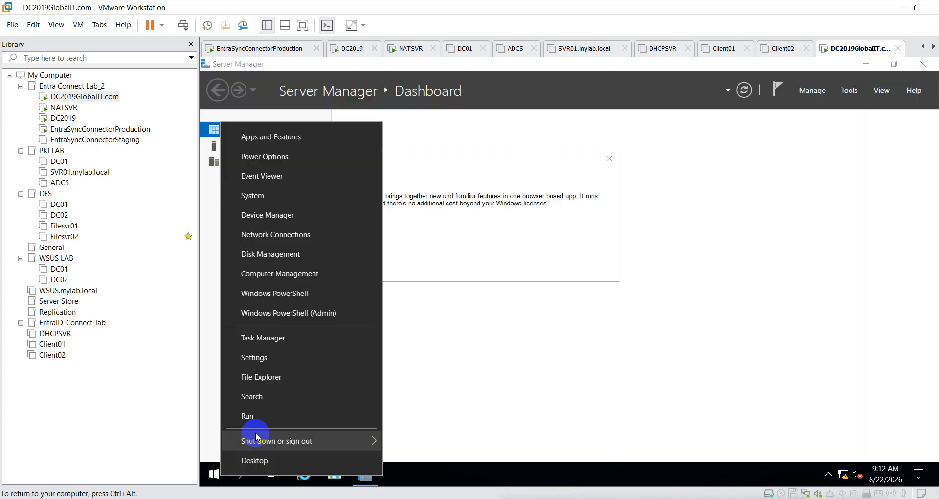
pyautogui.click(323, 323)
pyautogui.click(515, 348)
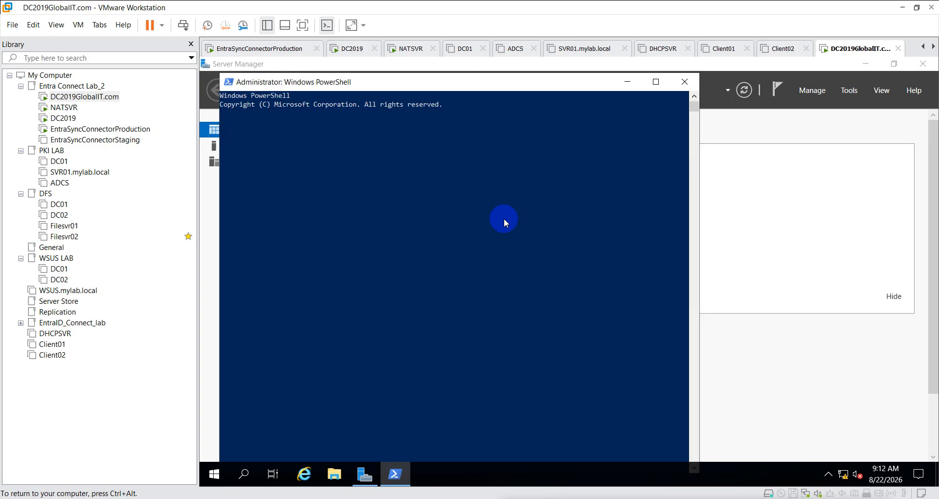
# - Query siddedutech.in in nslookup, confirming it resolves to 10.10.10.10
pyautogui.press('Return')
pyautogui.press('Return')
pyautogui.press('Return')
pyautogui.press('Return')
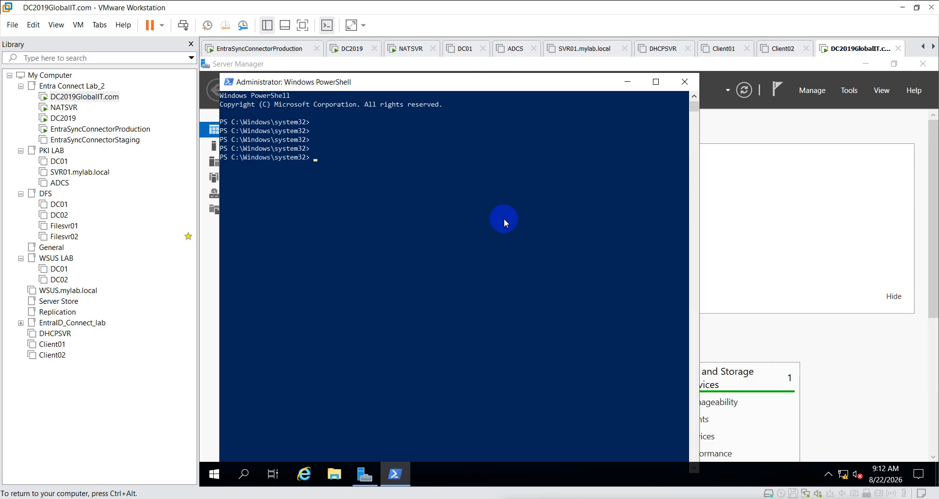
pyautogui.write('nslookup')
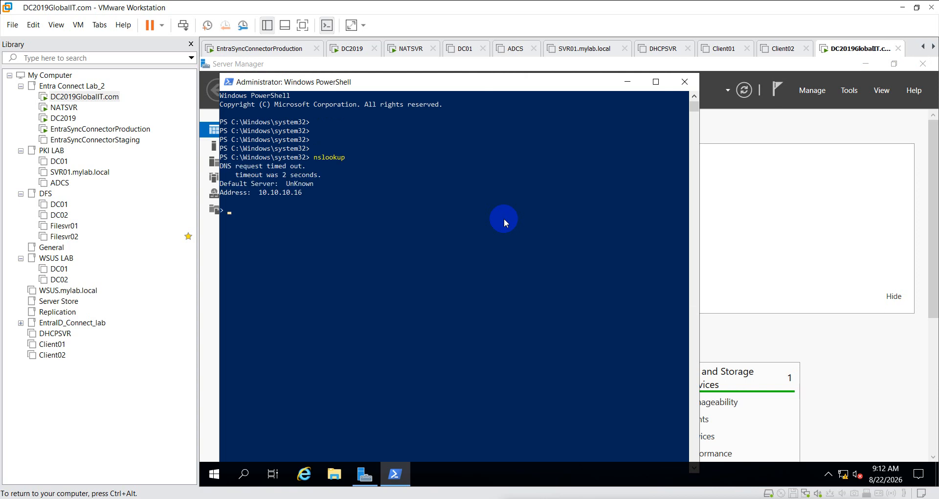
pyautogui.write('siddedutech.in')
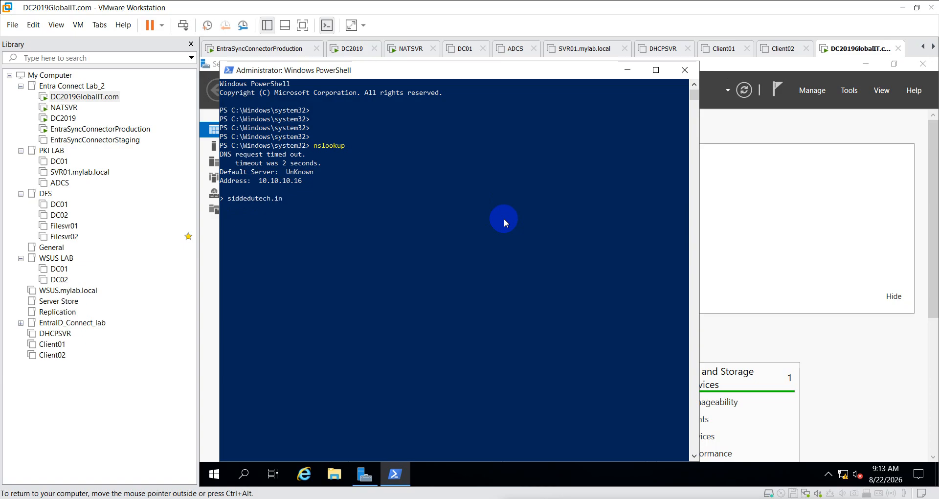
pyautogui.press('Return')
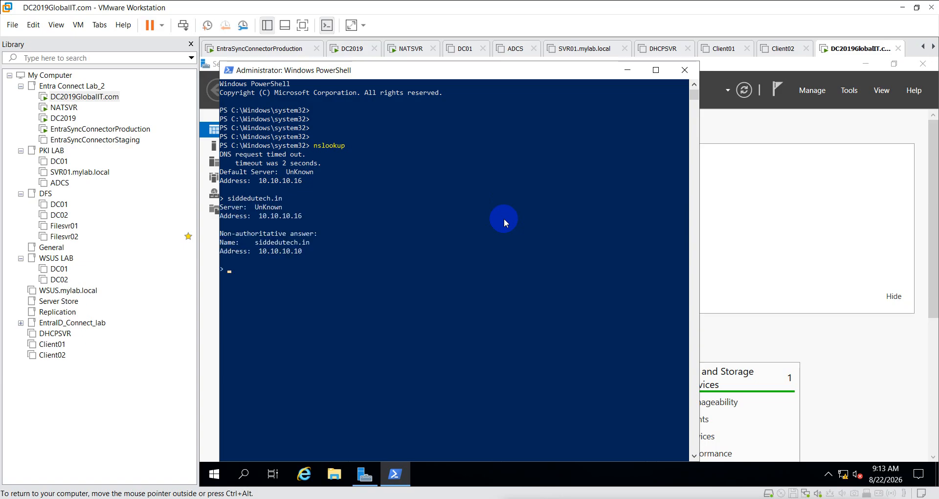
# - On DC2019, close PowerShell and open Active Directory Domains and Trusts via domain.msc
pyautogui.click(67, 120)
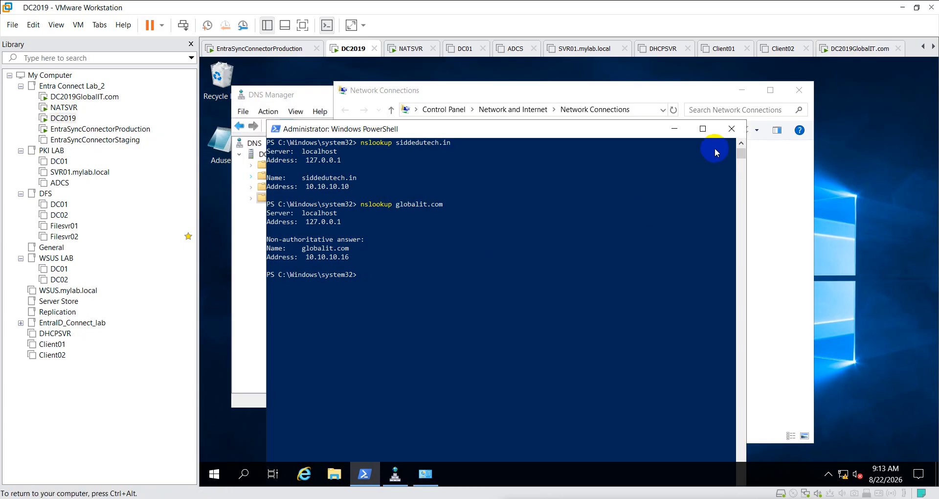
pyautogui.click(731, 129)
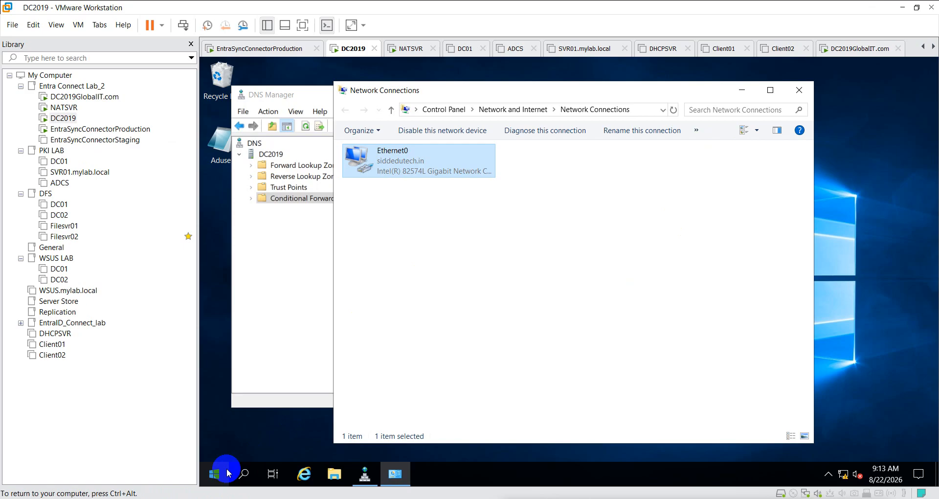
pyautogui.click(246, 472)
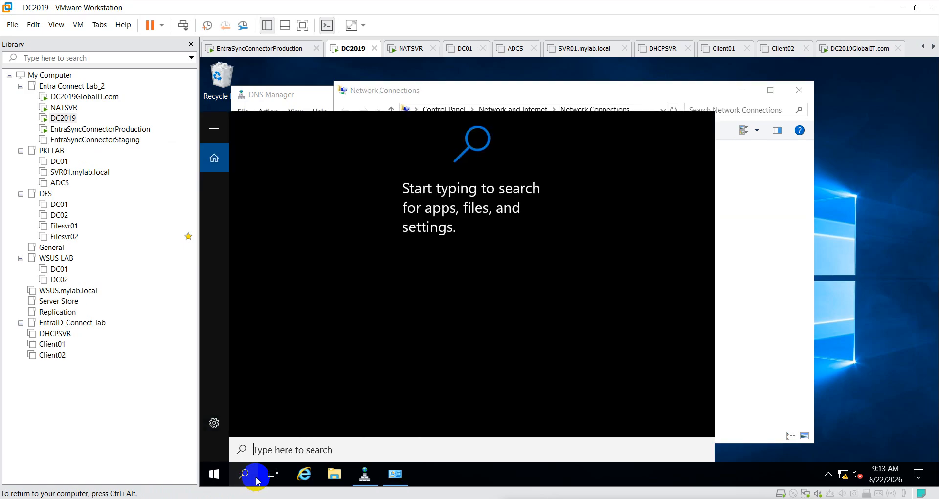
pyautogui.write('domain.msc')
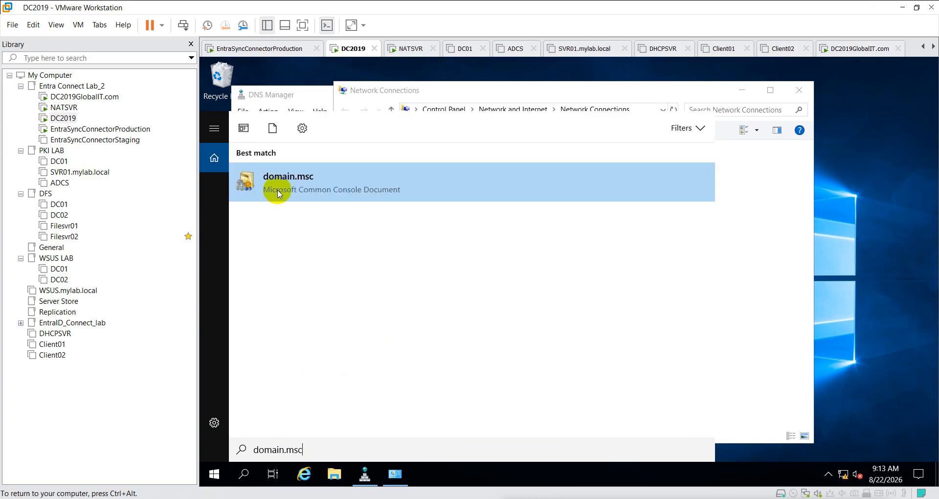
pyautogui.click(277, 193)
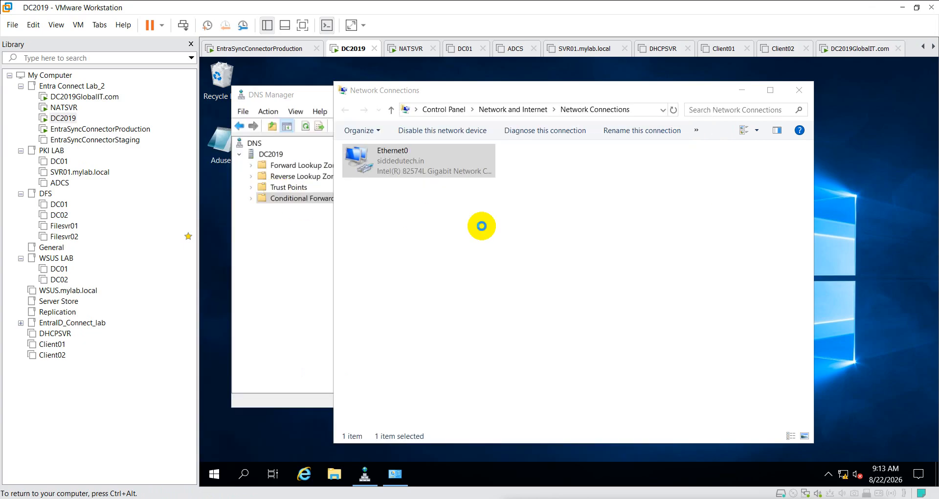
# - Open siddedutech.in's properties, go to Trusts, and start a New Trust
pyautogui.rightClick(277, 142)
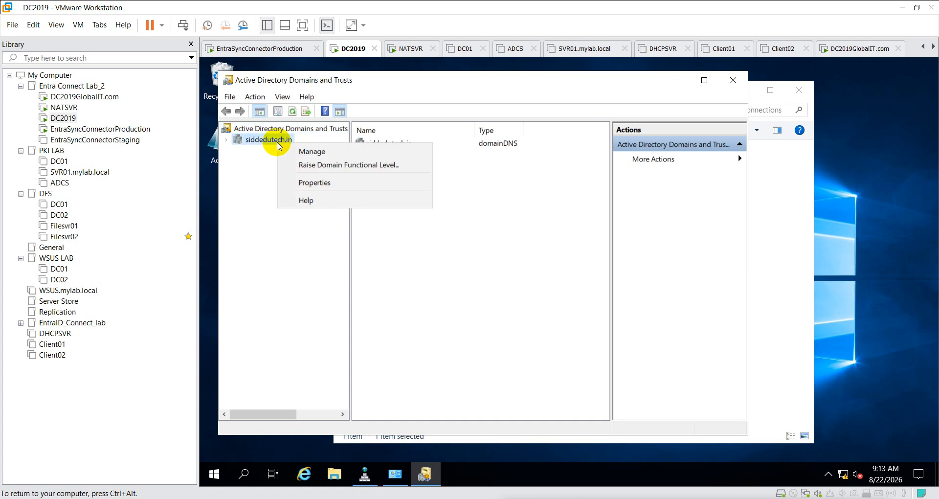
pyautogui.click(227, 141)
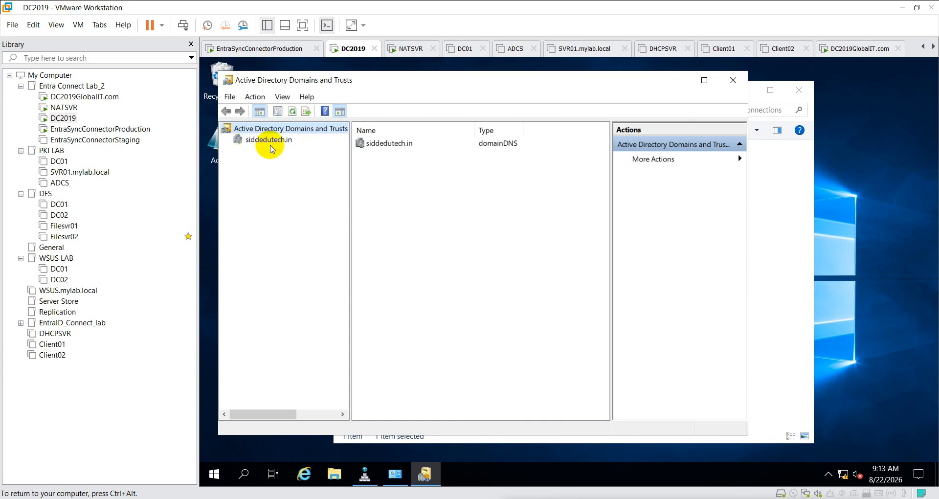
pyautogui.click(273, 143)
pyautogui.rightClick(273, 143)
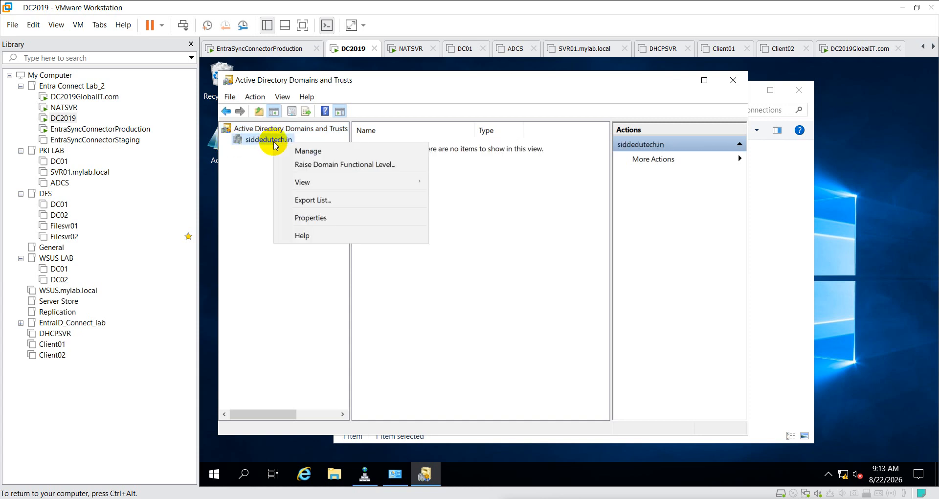
pyautogui.click(316, 214)
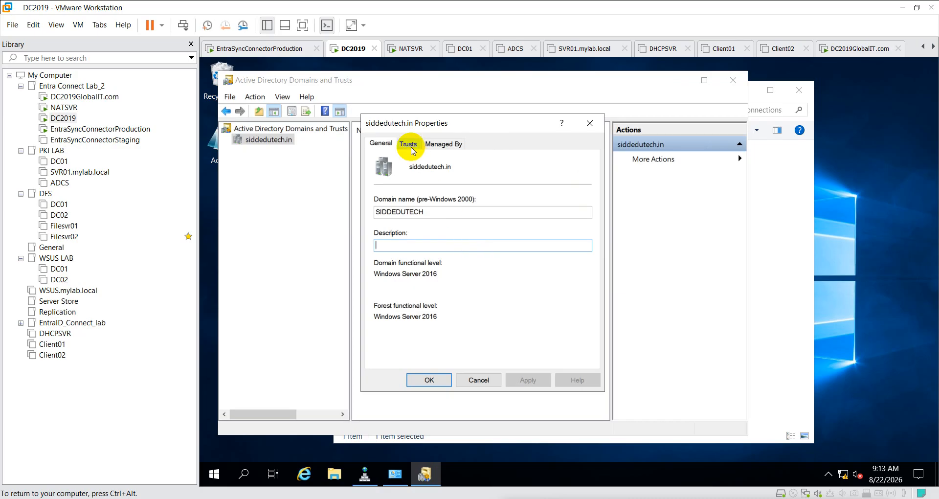
pyautogui.click(409, 144)
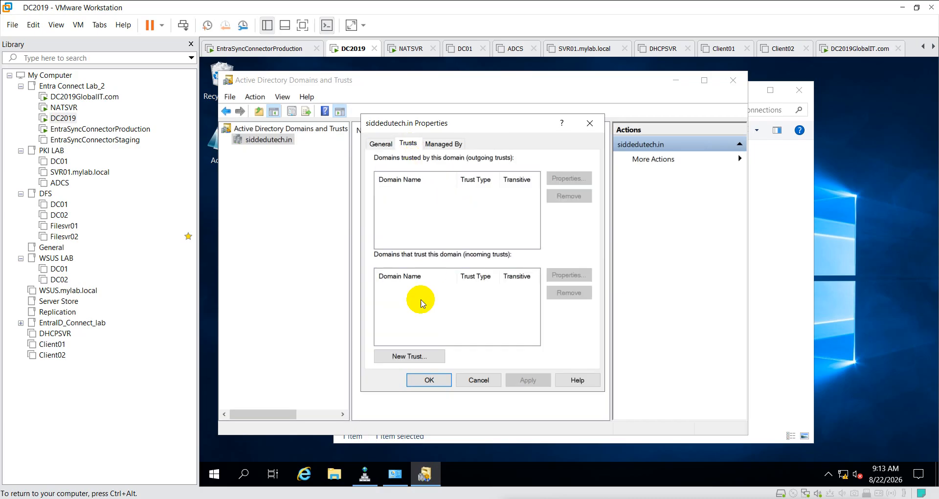
pyautogui.click(409, 357)
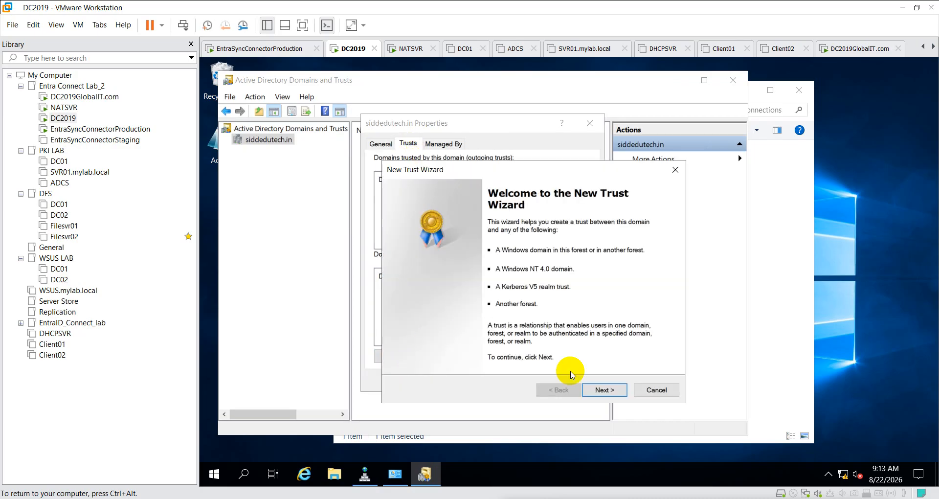
# - Set up a two-way forest trust with globalit.com created on both domains
pyautogui.click(600, 390)
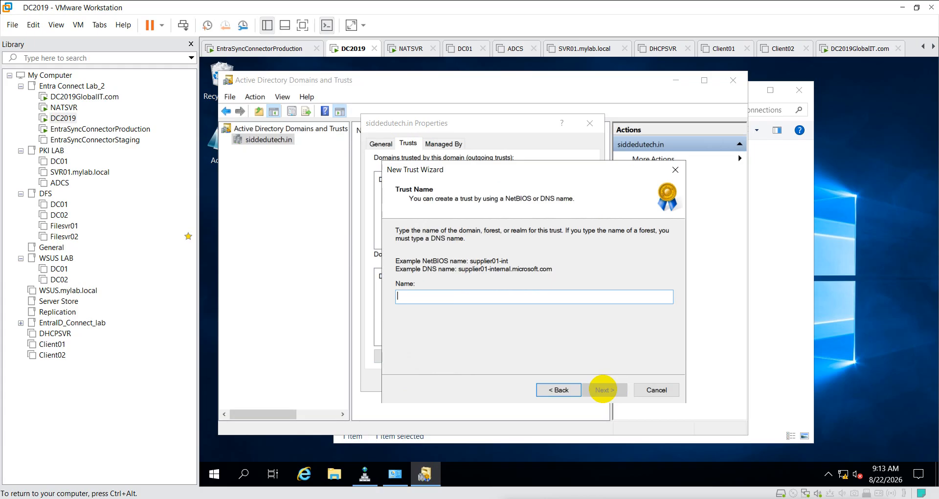
pyautogui.write('global')
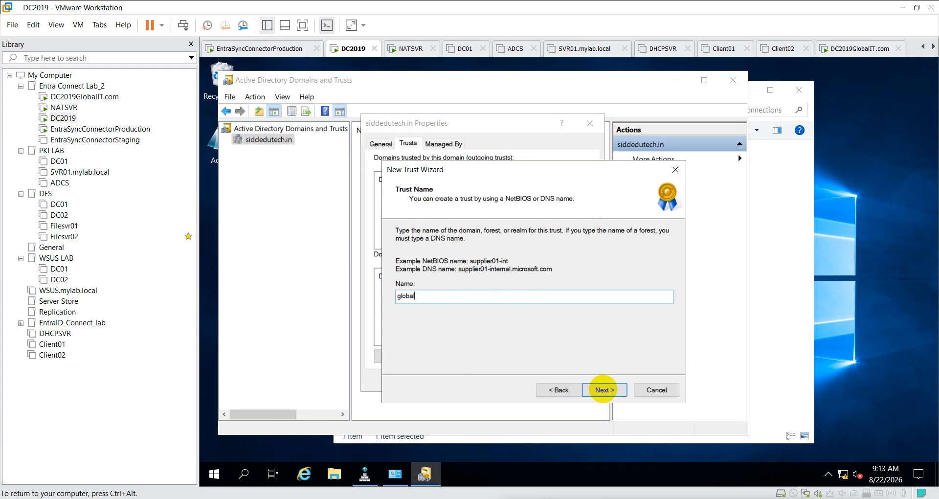
pyautogui.write('it.com')
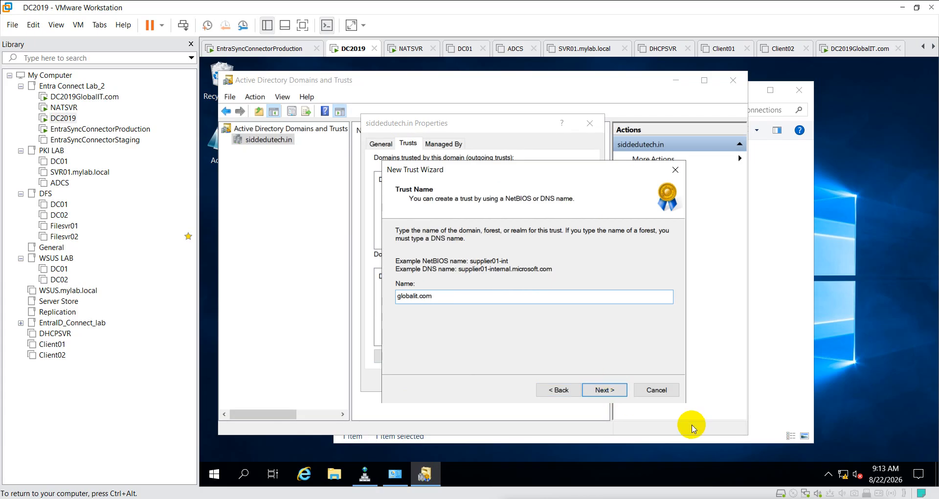
pyautogui.click(604, 390)
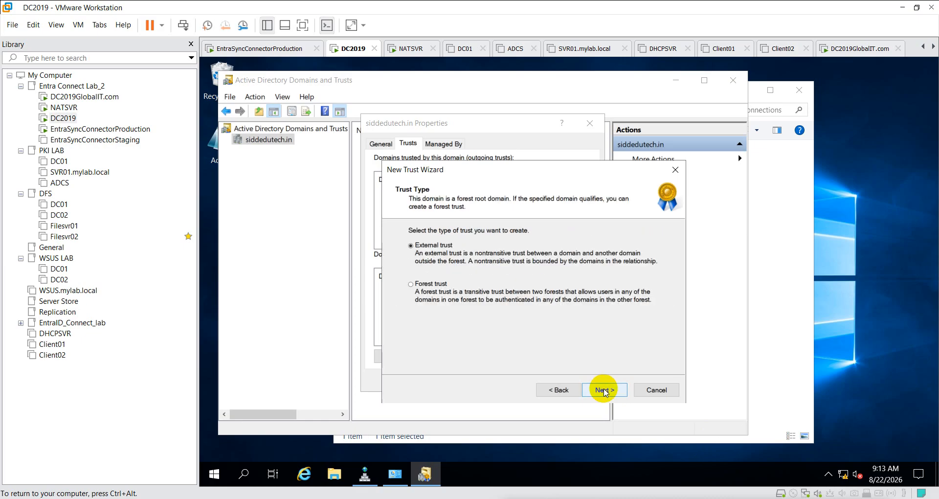
pyautogui.click(411, 284)
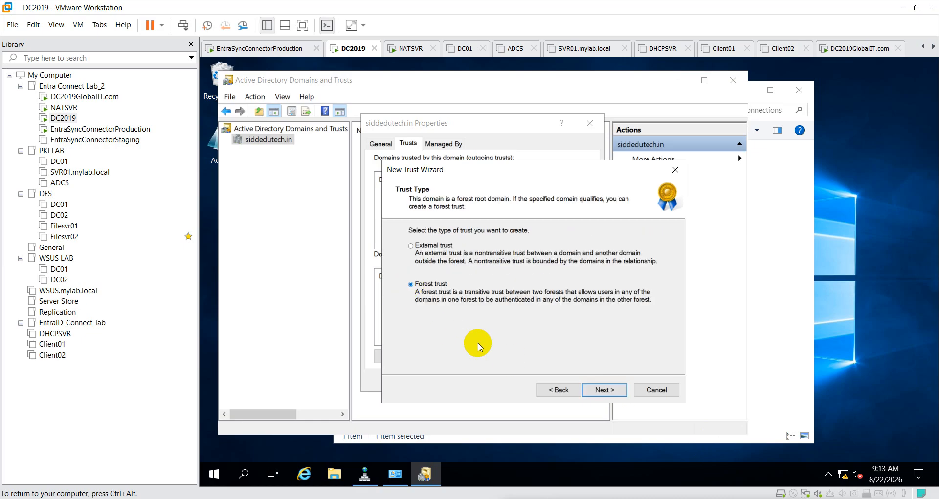
pyautogui.click(597, 391)
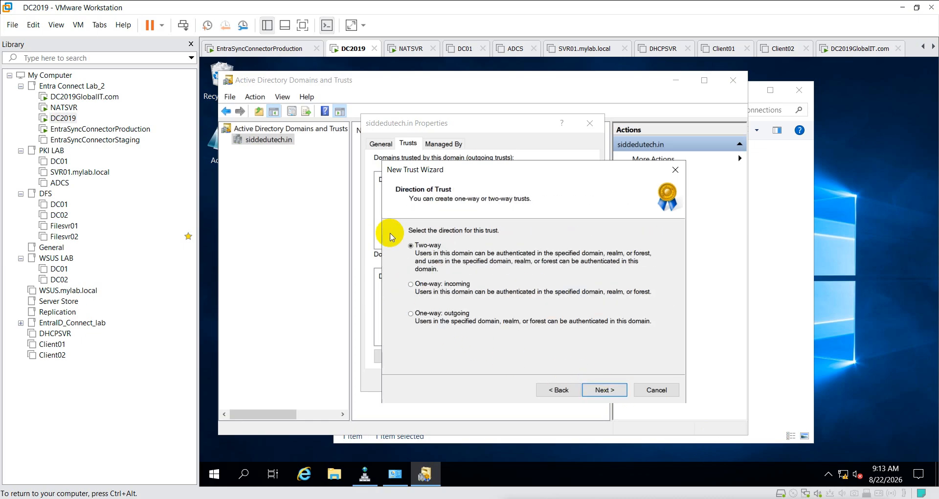
pyautogui.click(606, 388)
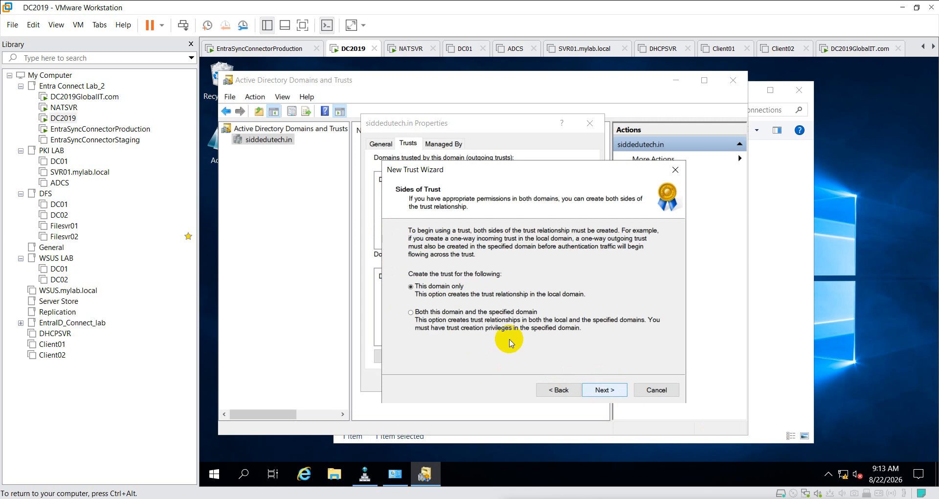
pyautogui.click(417, 312)
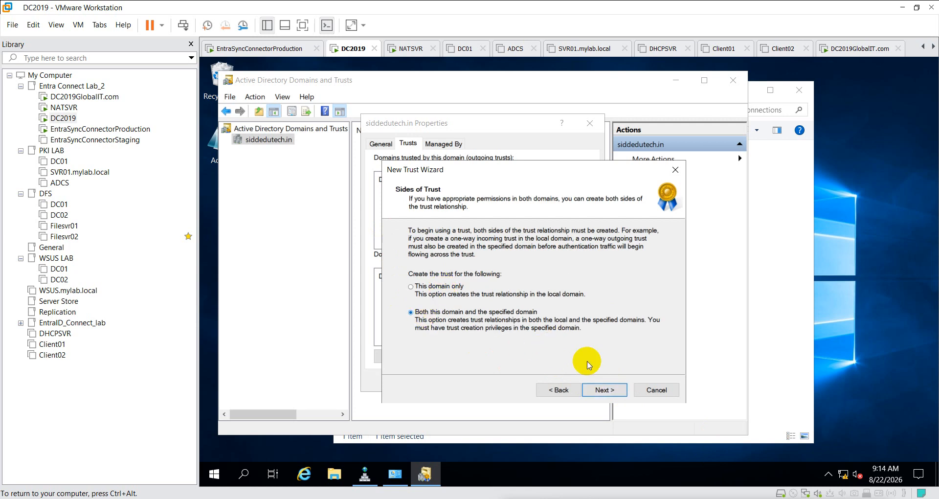
pyautogui.click(611, 393)
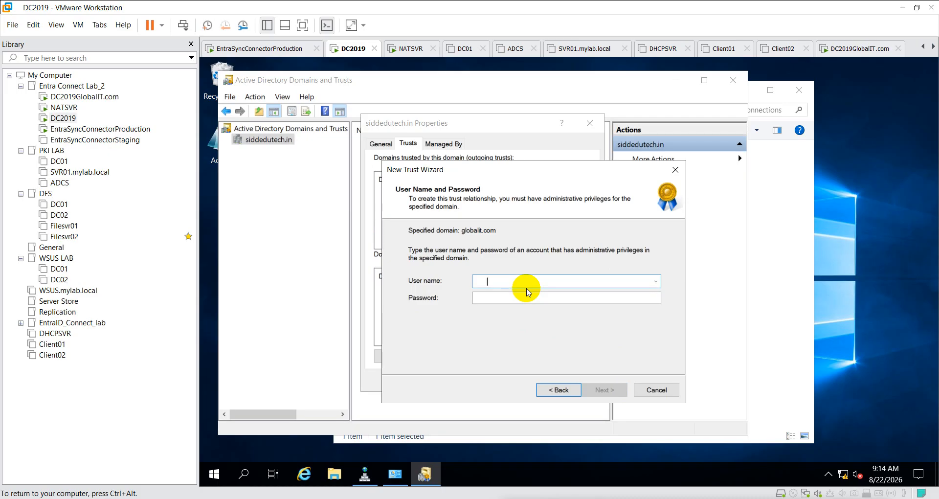
# - Enter the administrator user name and password; the trust fails with access denied, so finish
pyautogui.write('Admin')
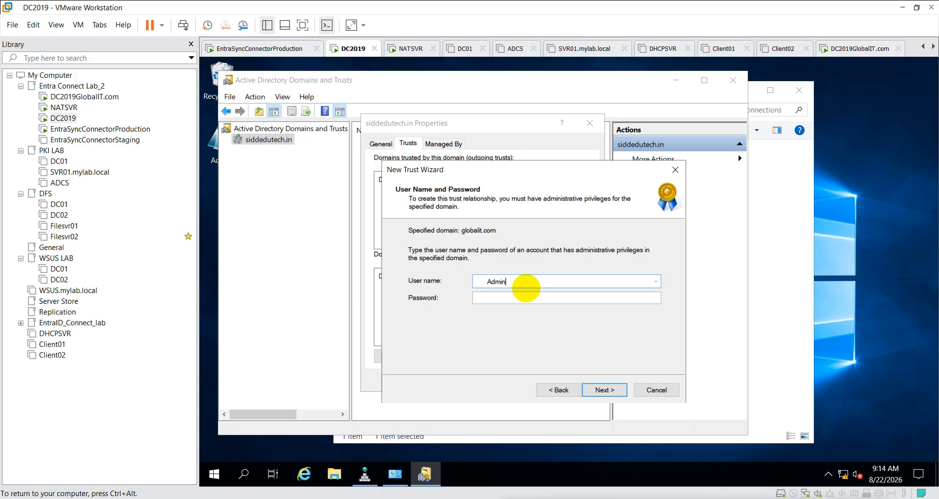
pyautogui.press('BackSpace')
pyautogui.press('BackSpace')
pyautogui.press('BackSpace')
pyautogui.press('BackSpace')
pyautogui.press('BackSpace')
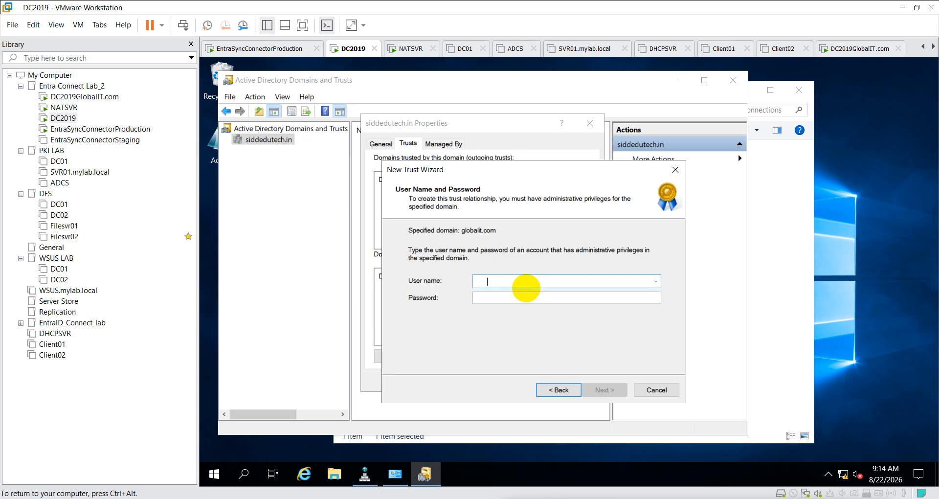
pyautogui.write('admin9')
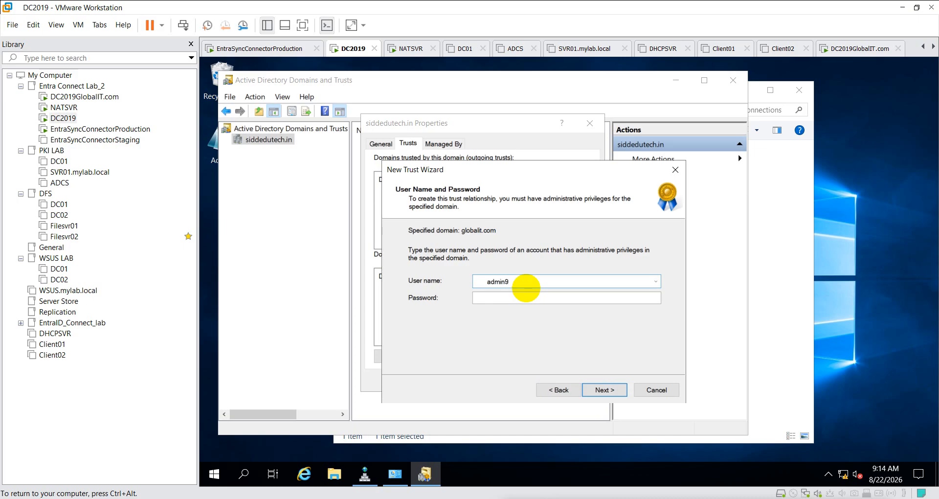
pyautogui.press('Tab')
pyautogui.write('••••••••••••')
pyautogui.click(607, 390)
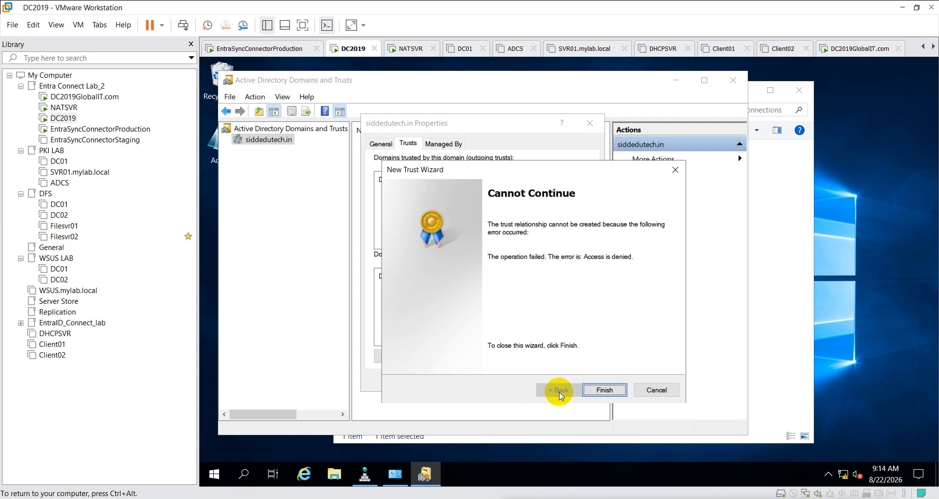
pyautogui.click(604, 390)
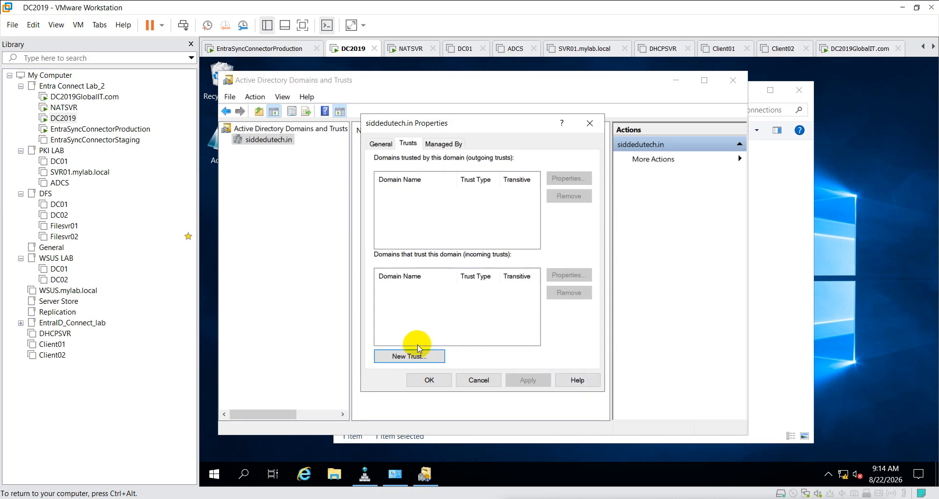
# - Rerun New Trust: globalit.com, Forest trust, two-way, both domains
pyautogui.click(406, 357)
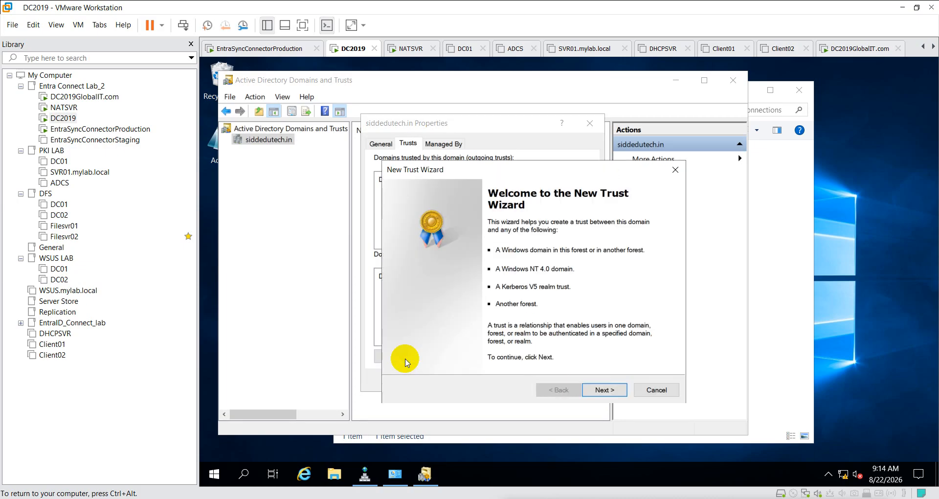
pyautogui.click(610, 391)
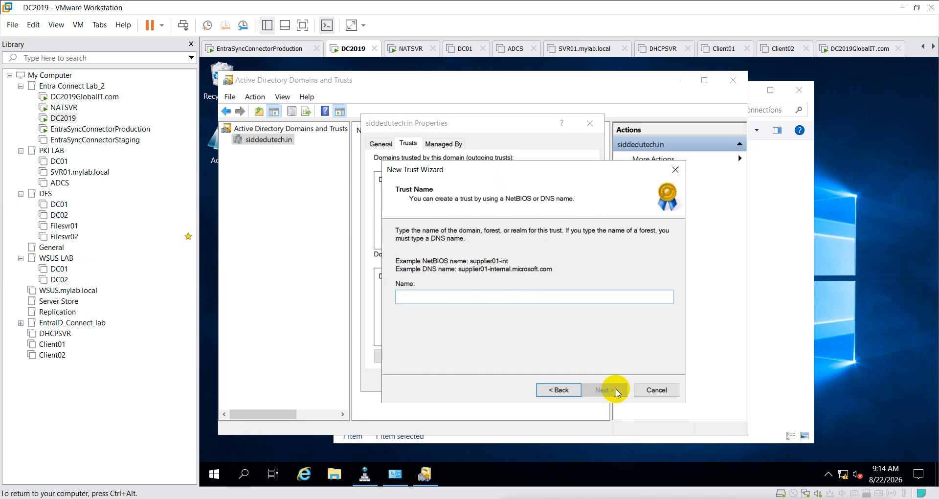
pyautogui.write('g')
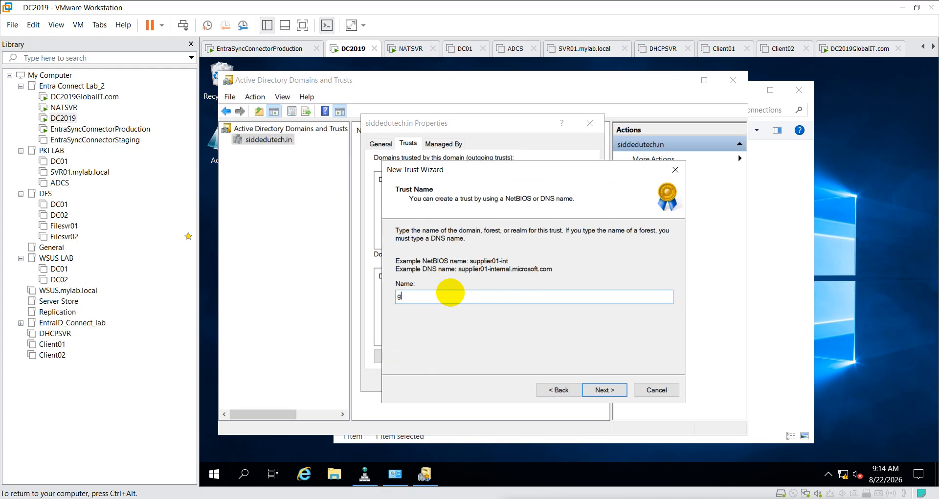
pyautogui.write('lobalit.com')
pyautogui.click(606, 389)
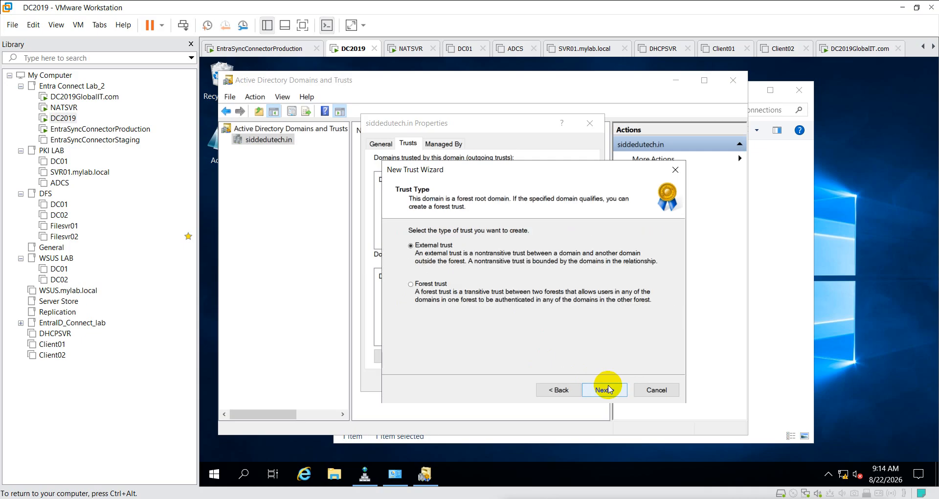
pyautogui.click(410, 284)
pyautogui.click(607, 389)
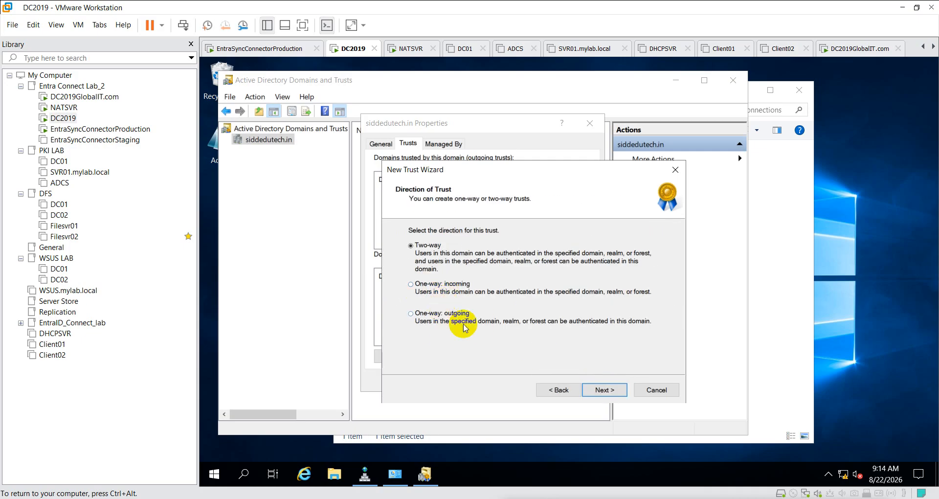
pyautogui.click(618, 390)
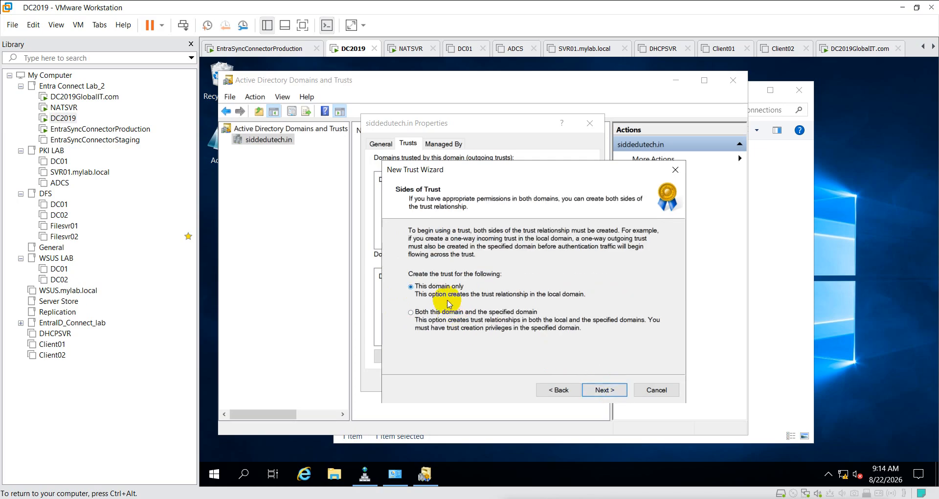
pyautogui.click(436, 312)
pyautogui.click(603, 390)
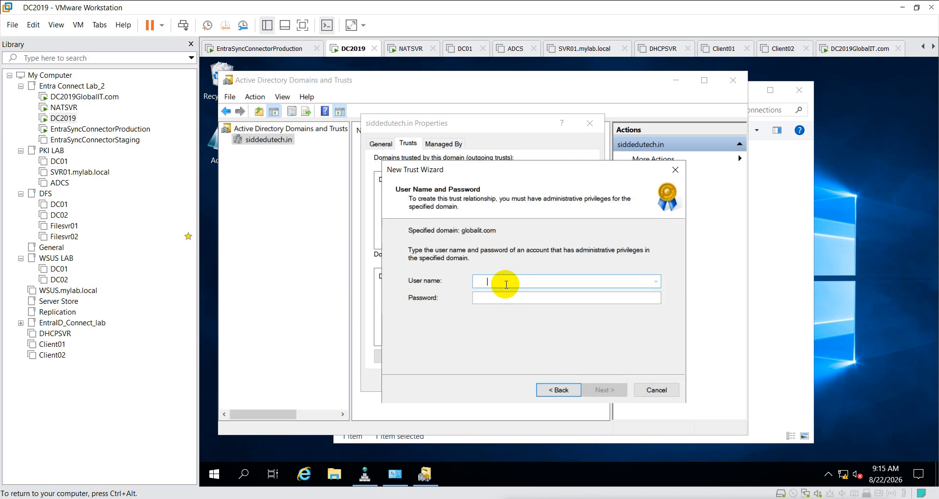
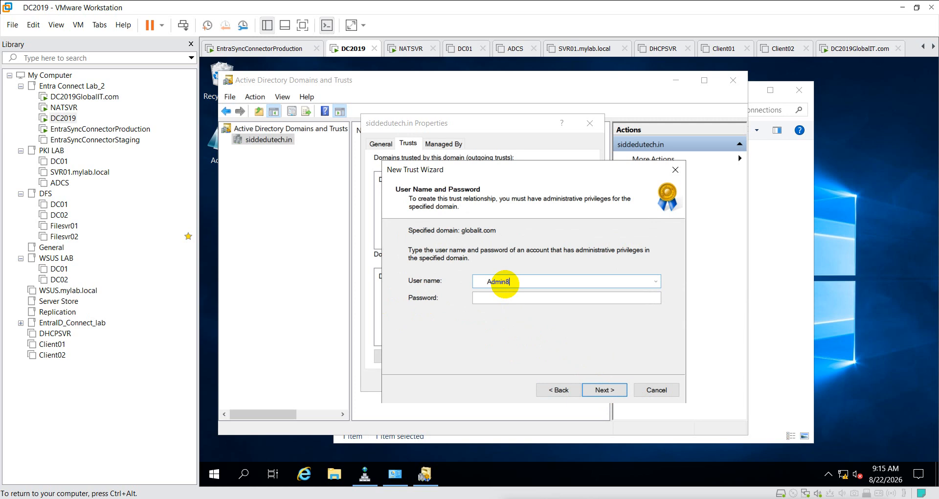
# - Enter the globalit.com administrator's user name and password, retyping the password
pyautogui.press('Tab')
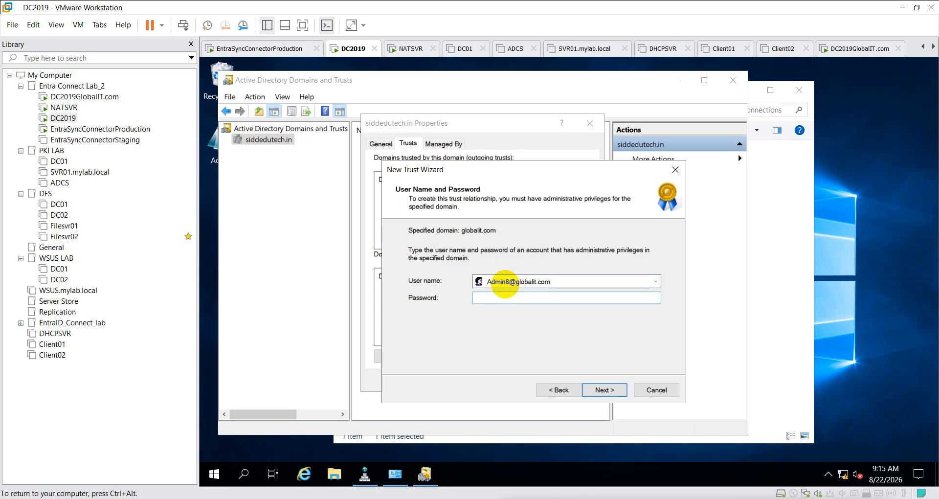
pyautogui.write('••••••••••••')
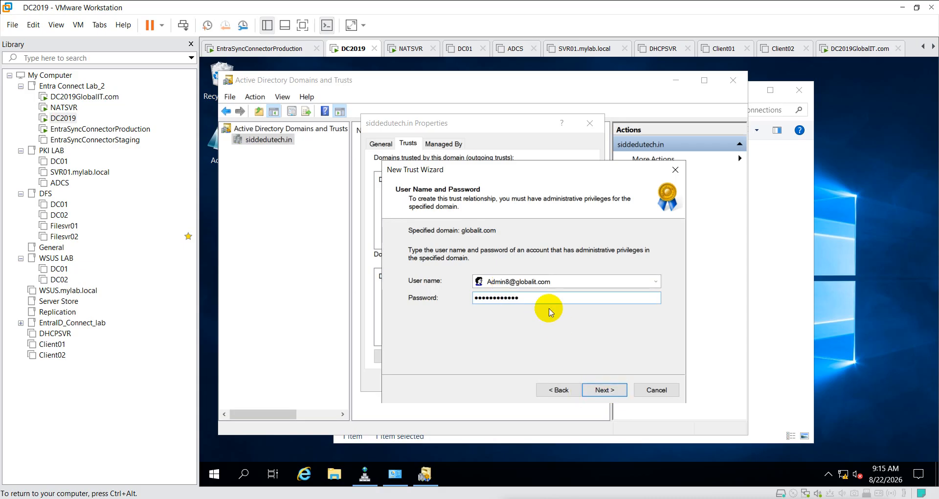
pyautogui.moveTo(534, 298); pyautogui.dragTo(410, 291)
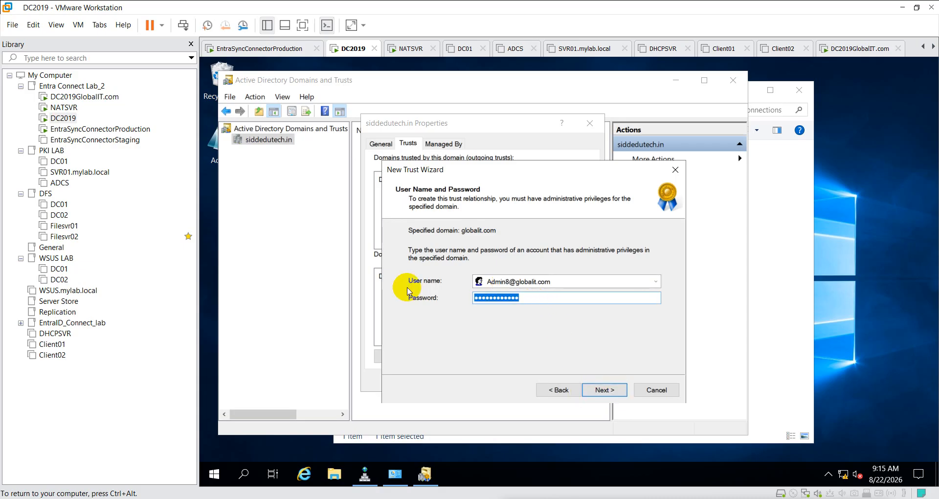
pyautogui.write('•••••••')
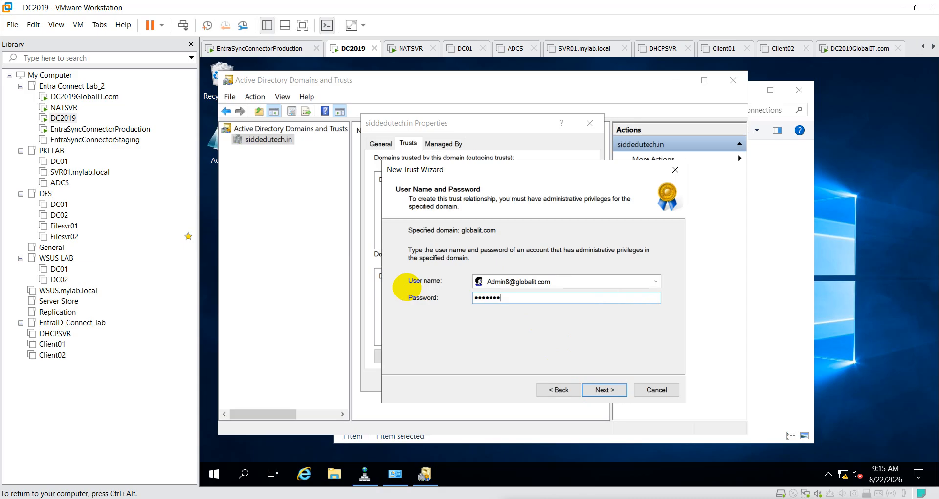
pyautogui.write('••••')
# - On DC2019GlobalIT.com, exit nslookup and sign out with the logoff command
pyautogui.click(99, 100)
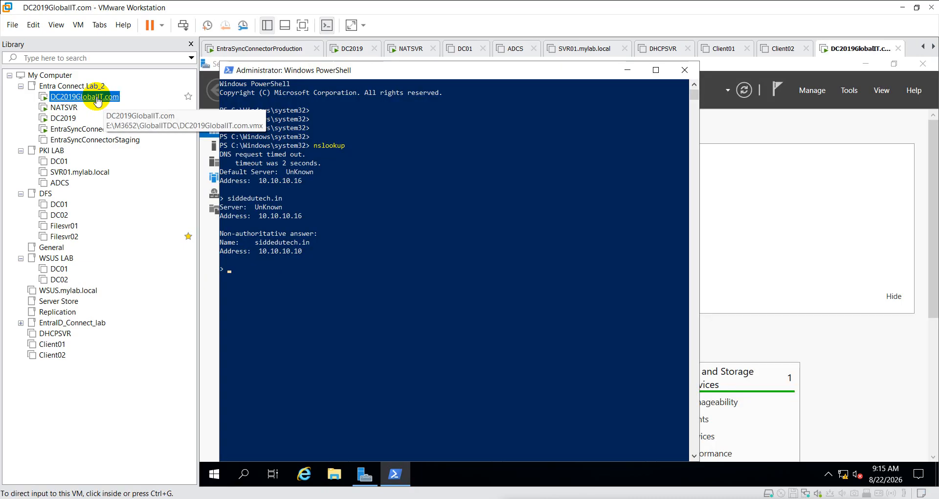
pyautogui.hotkey('ctrl', 'c')
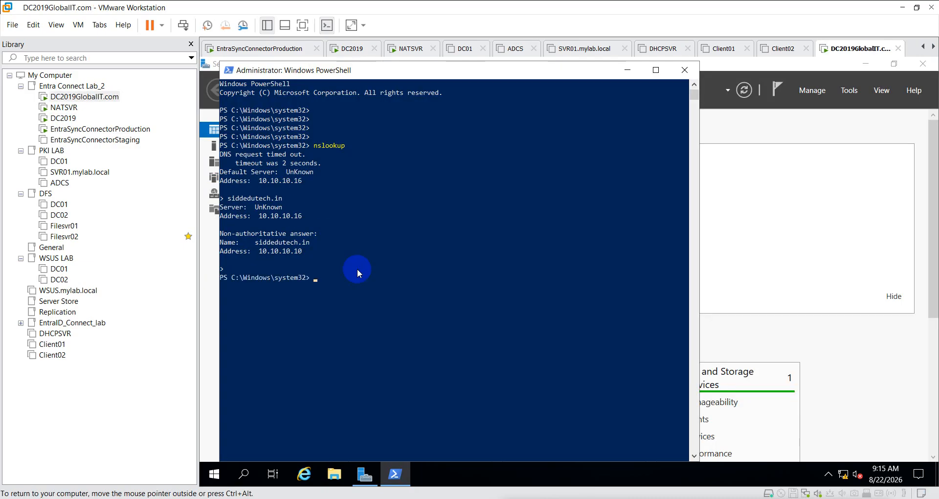
pyautogui.write('logoff')
pyautogui.press('Return')
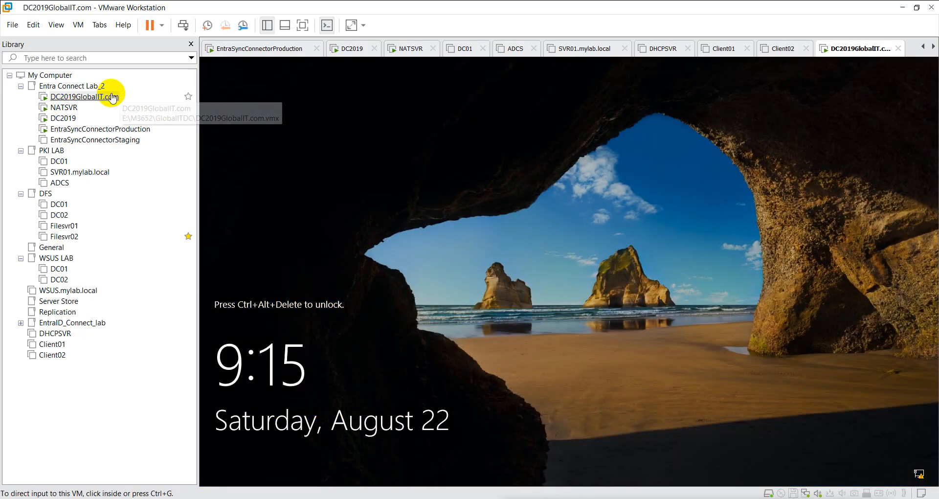
# - Send Ctrl+Alt+Del and sign in as Other user with a different administrator's user name and password
pyautogui.rightClick(113, 98)
pyautogui.click(240, 216)
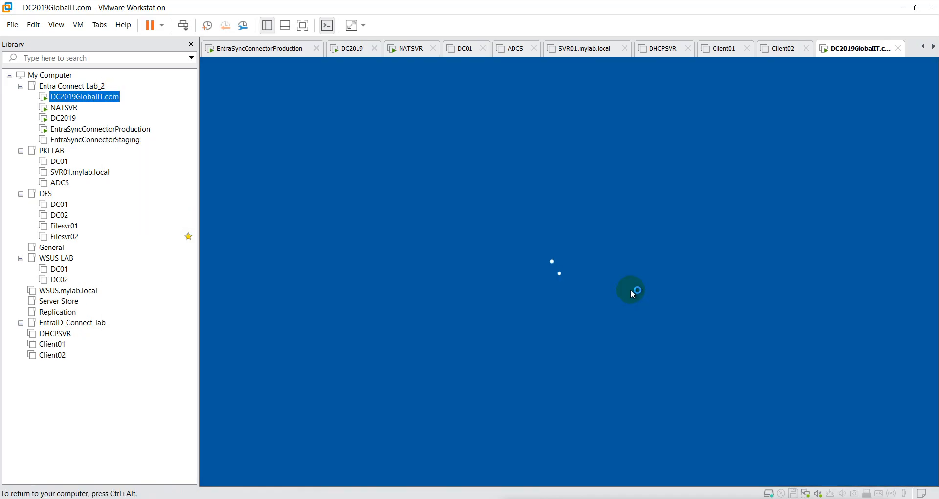
pyautogui.click(571, 343)
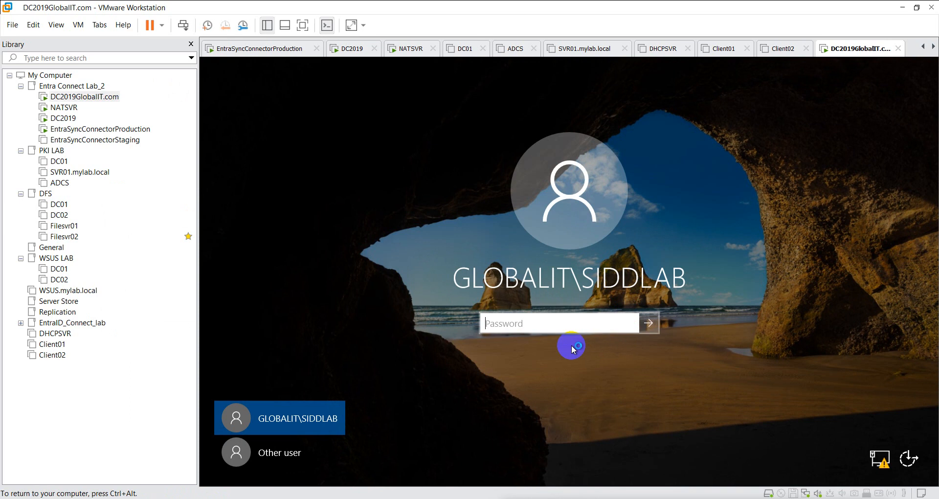
pyautogui.click(309, 437)
pyautogui.click(527, 317)
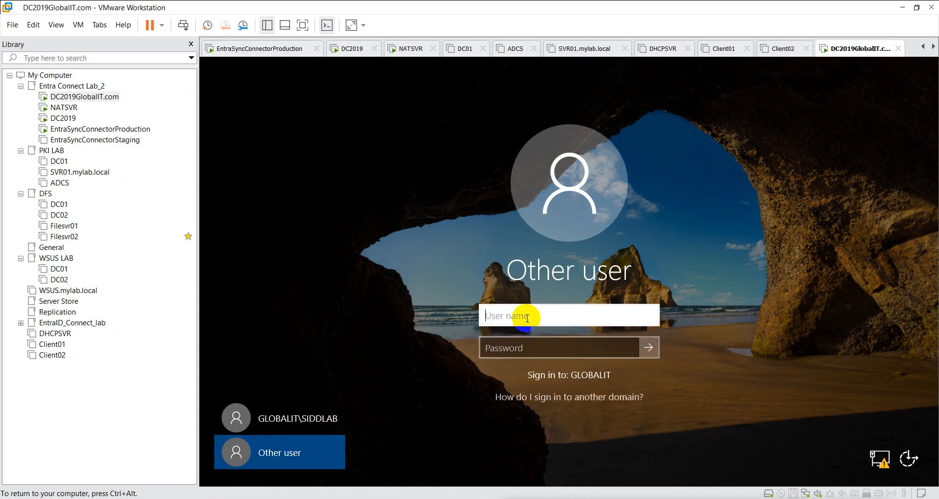
pyautogui.write('Admin8')
pyautogui.press('Tab')
pyautogui.write('********')
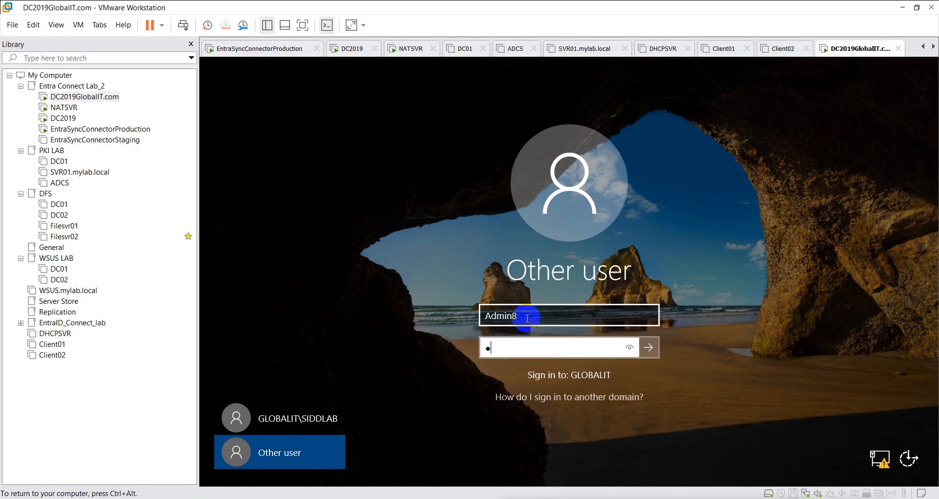
pyautogui.write('****')
pyautogui.press('Return')
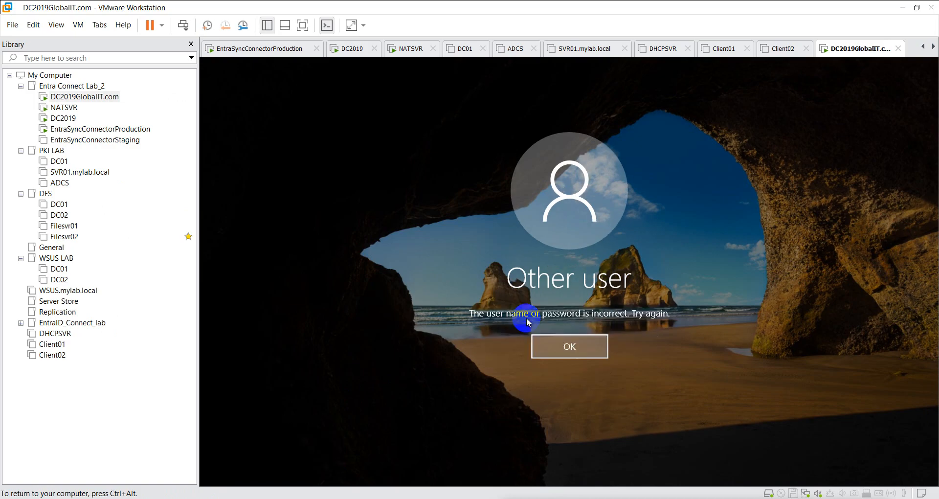
# - Dismiss the incorrect-password error and sign in again with the corrected password
pyautogui.click(541, 348)
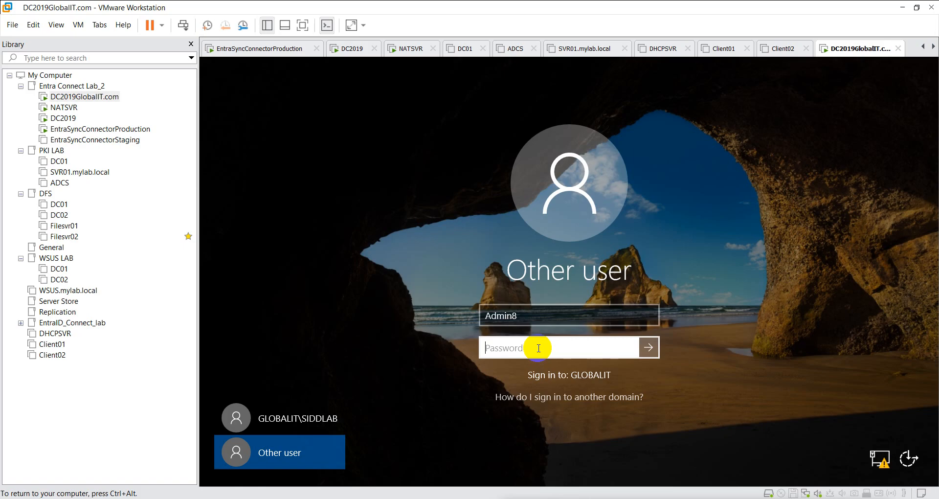
pyautogui.write('*******')
pyautogui.press('BackSpace')
pyautogui.press('BackSpace')
pyautogui.press('BackSpace')
pyautogui.press('BackSpace')
pyautogui.press('BackSpace')
pyautogui.press('BackSpace')
pyautogui.press('BackSpace')
pyautogui.write('**********')
pyautogui.press('Return')
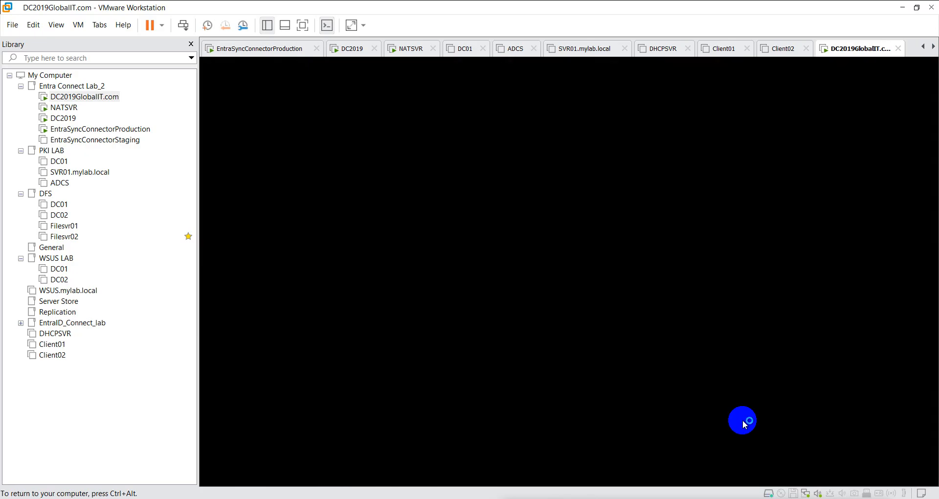
pyautogui.hotkey('ctrl', 'alt')
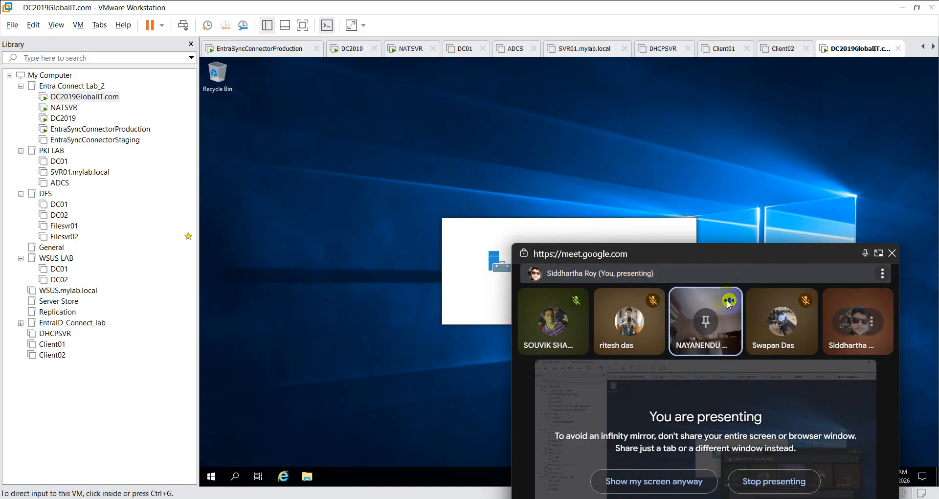
# - Close the 'Try managing servers with Windows Admin Center' prompt to reveal the Server Manager dashboard
pyautogui.rightClick(708, 321)
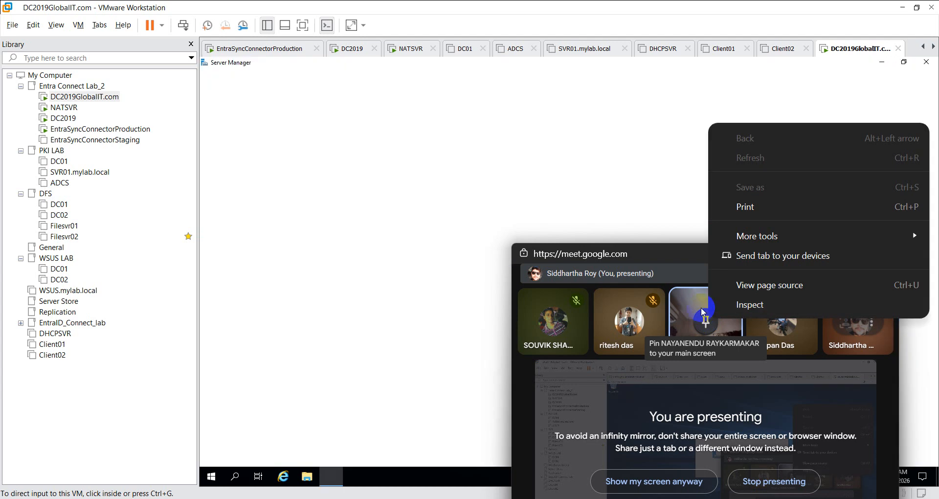
pyautogui.click(692, 302)
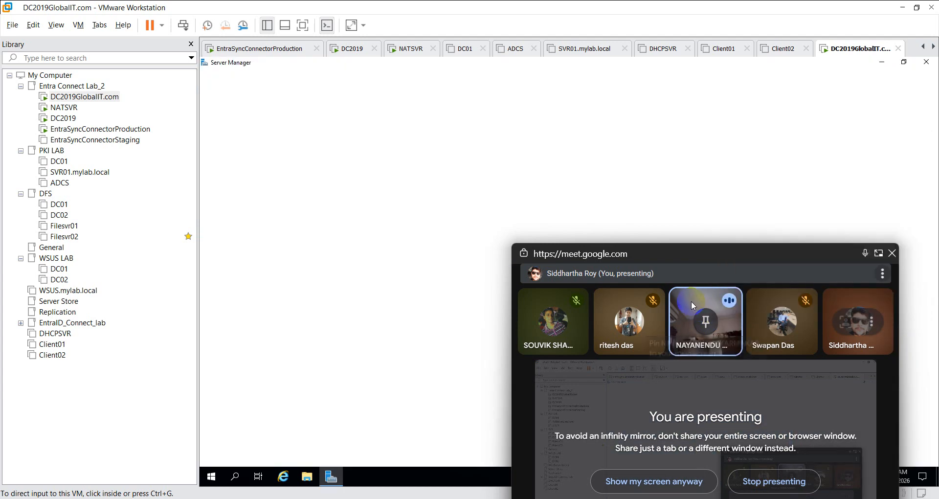
pyautogui.rightClick(691, 300)
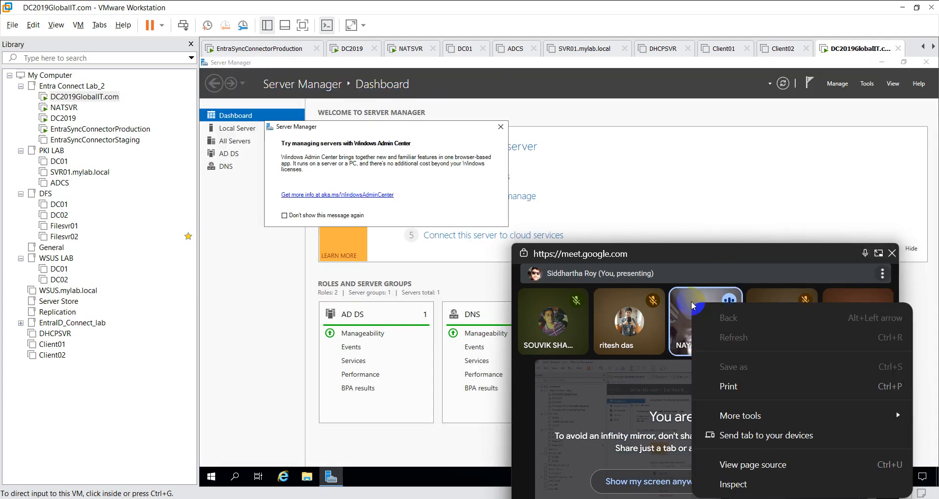
pyautogui.click(680, 316)
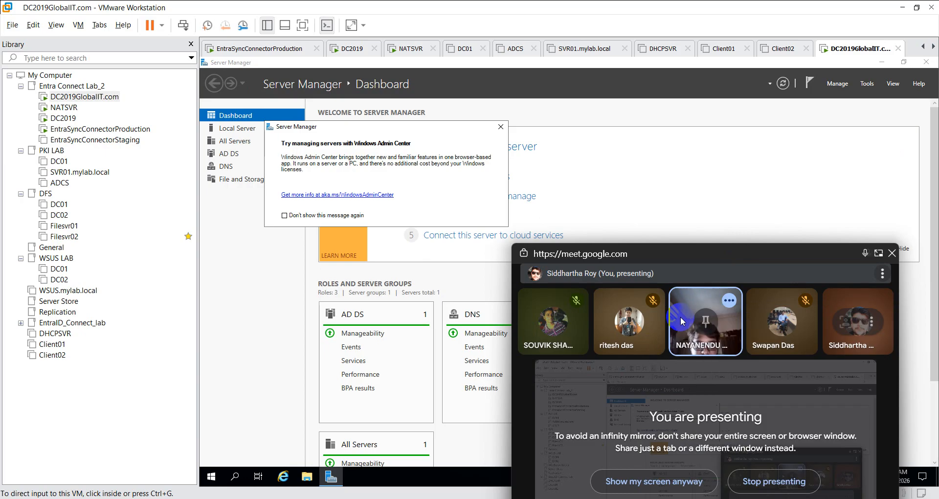
pyautogui.moveTo(815, 254); pyautogui.dragTo(847, 495)
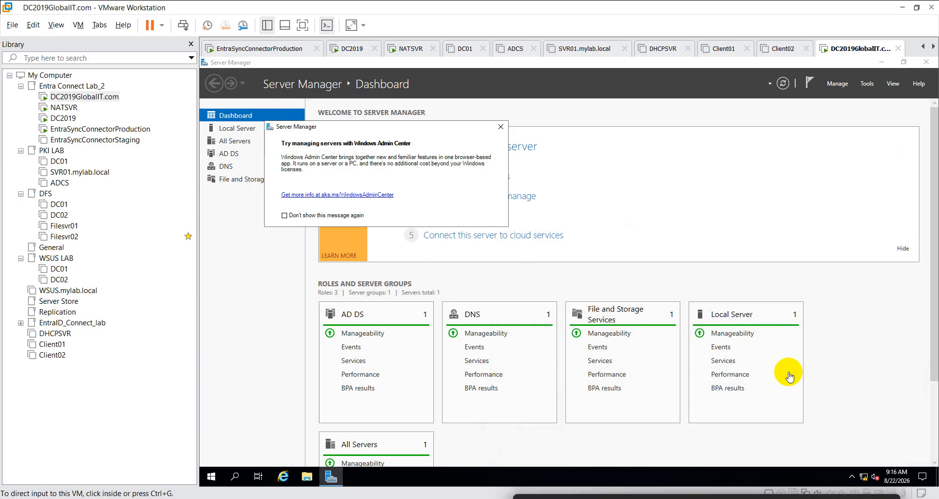
pyautogui.click(503, 128)
pyautogui.click(501, 128)
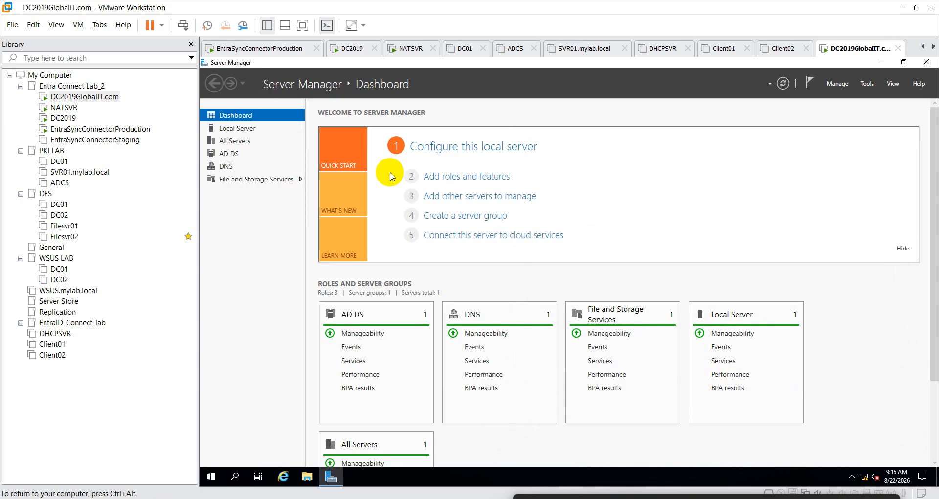
# - On DC2019, re-enter the globalit.com admin password and create the trust with forest-wide authentication for both forests
pyautogui.click(63, 117)
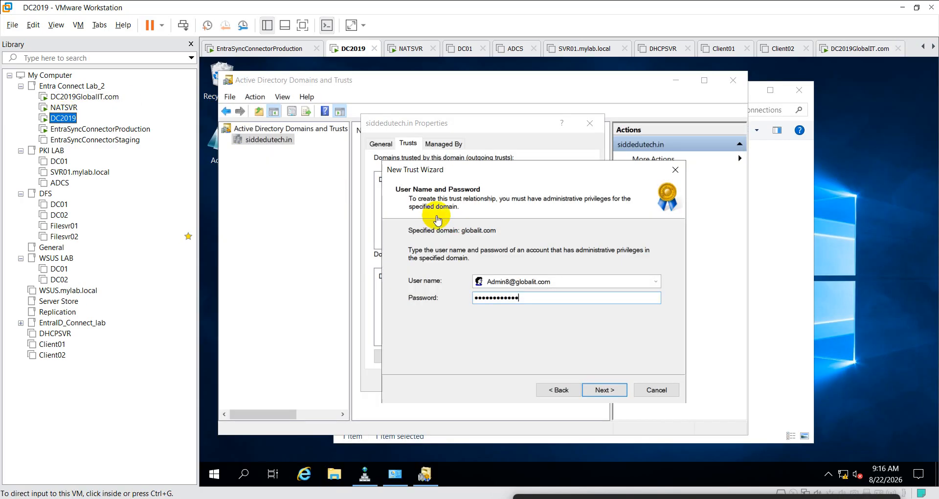
pyautogui.moveTo(523, 298); pyautogui.dragTo(437, 302)
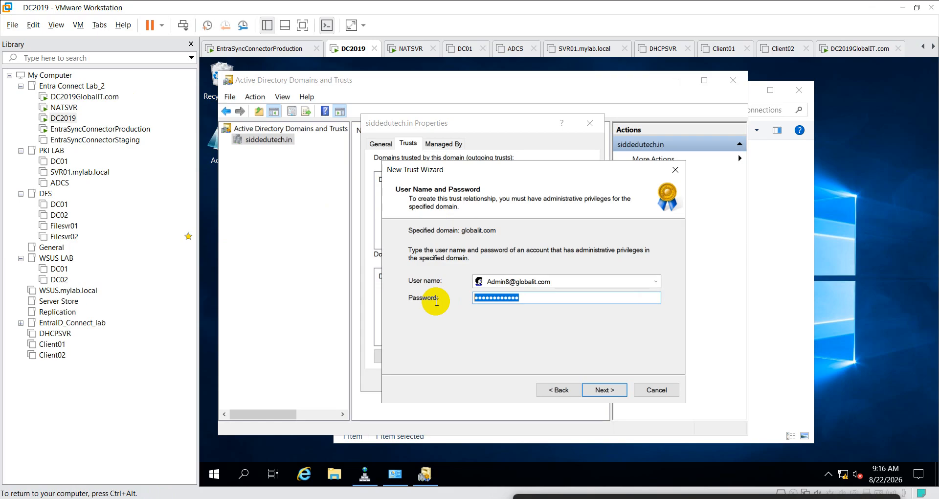
pyautogui.write('P')
pyautogui.click(610, 389)
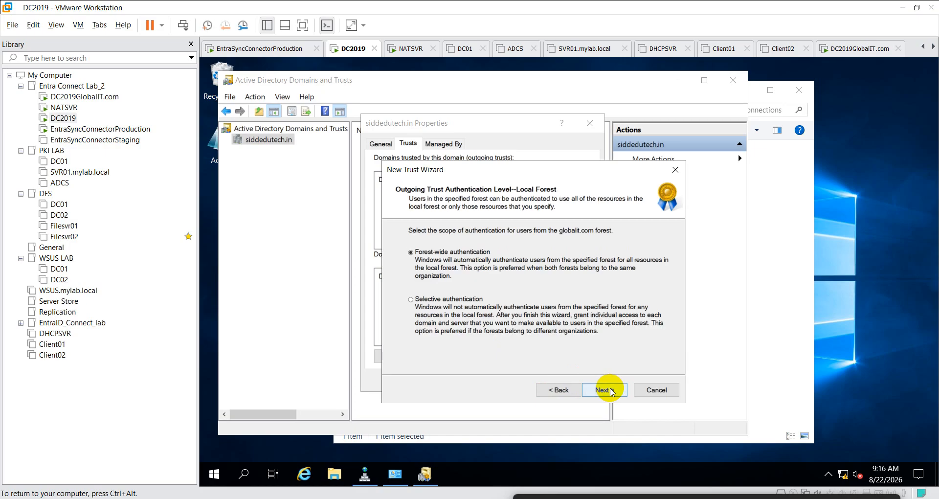
pyautogui.click(610, 389)
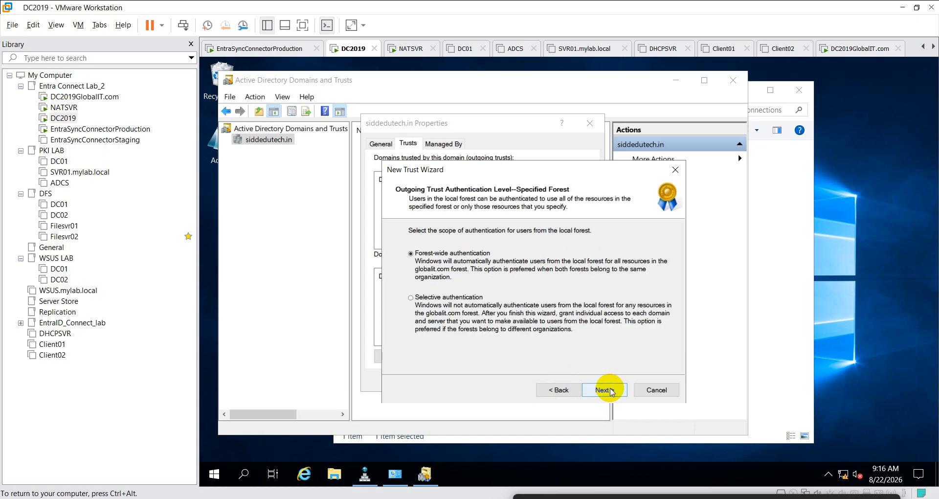
pyautogui.click(610, 390)
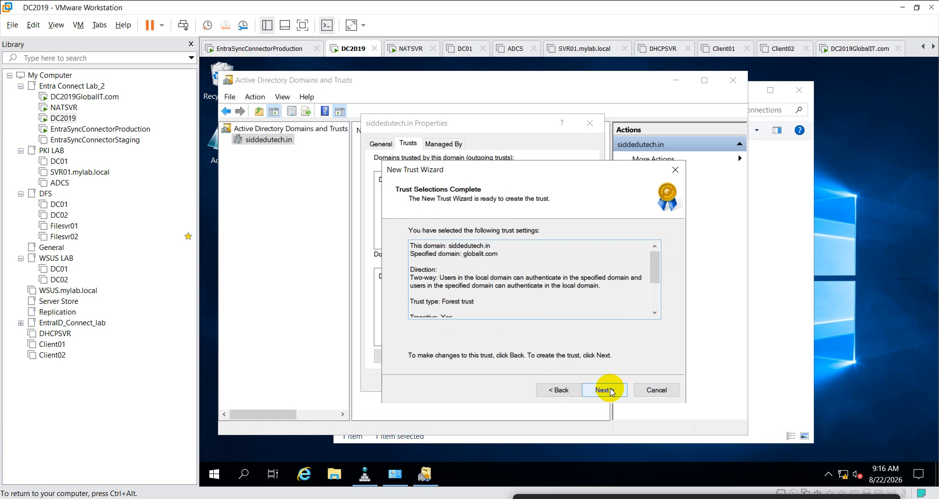
pyautogui.click(611, 389)
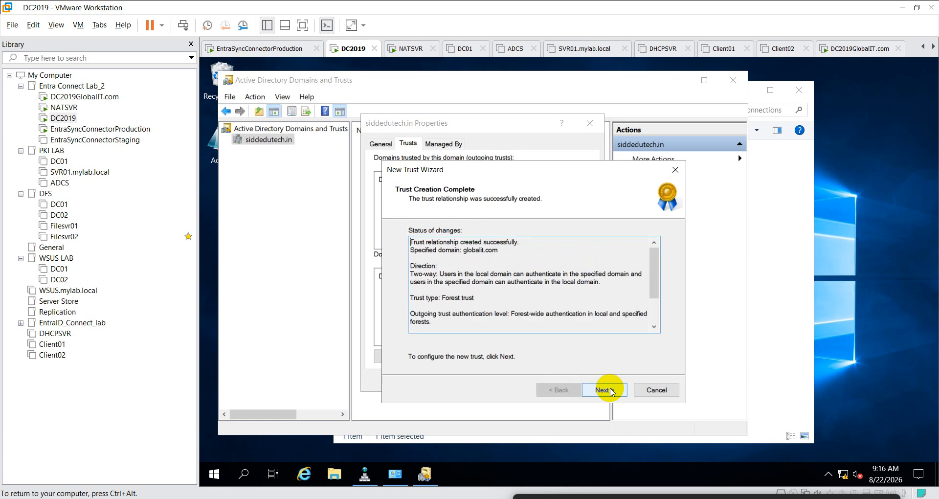
pyautogui.click(611, 389)
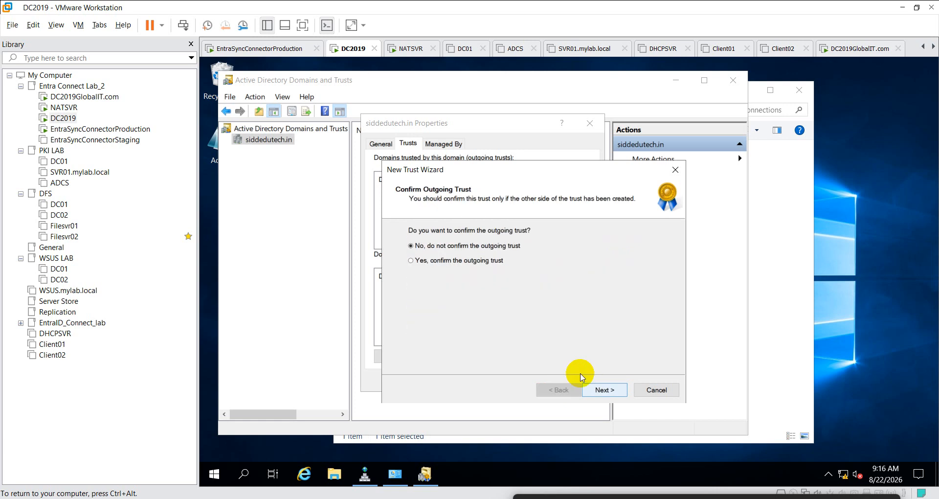
# - Confirm both the outgoing and incoming trusts and finish the New Trust Wizard
pyautogui.click(475, 261)
pyautogui.click(606, 390)
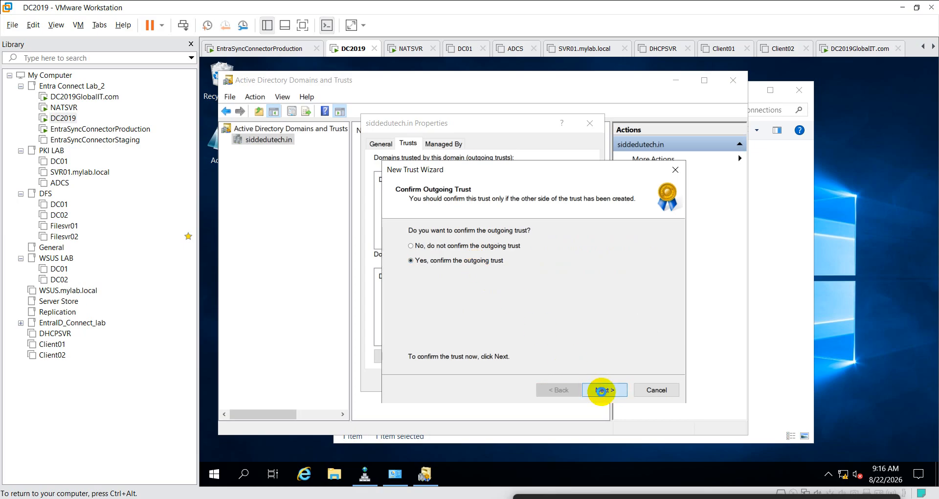
pyautogui.click(465, 261)
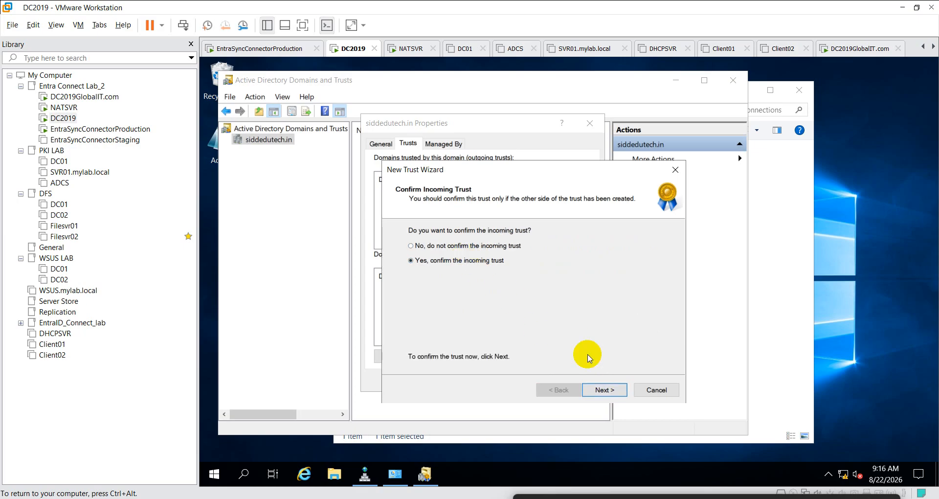
pyautogui.click(609, 391)
pyautogui.click(607, 391)
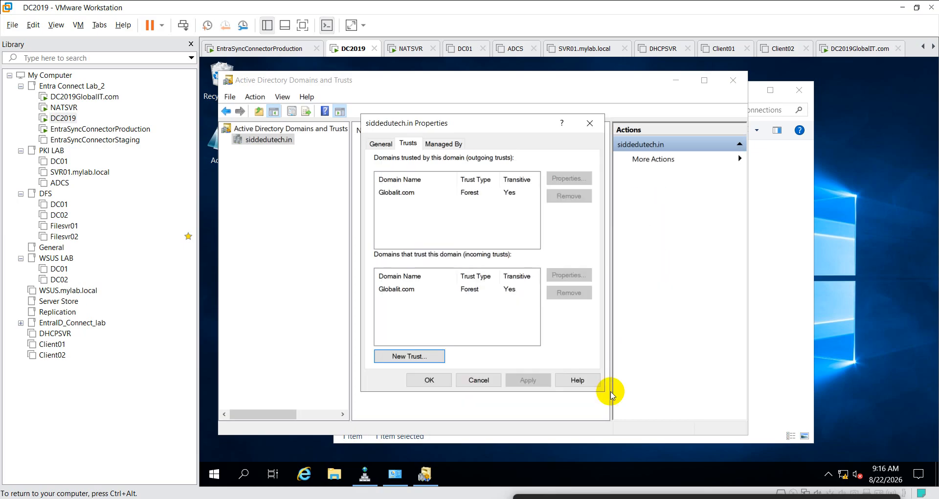
# - Check the new trust on the siddedutech.in Trusts tab, then return to DC2019GlobalIT.com
pyautogui.click(431, 381)
pyautogui.rightClick(271, 142)
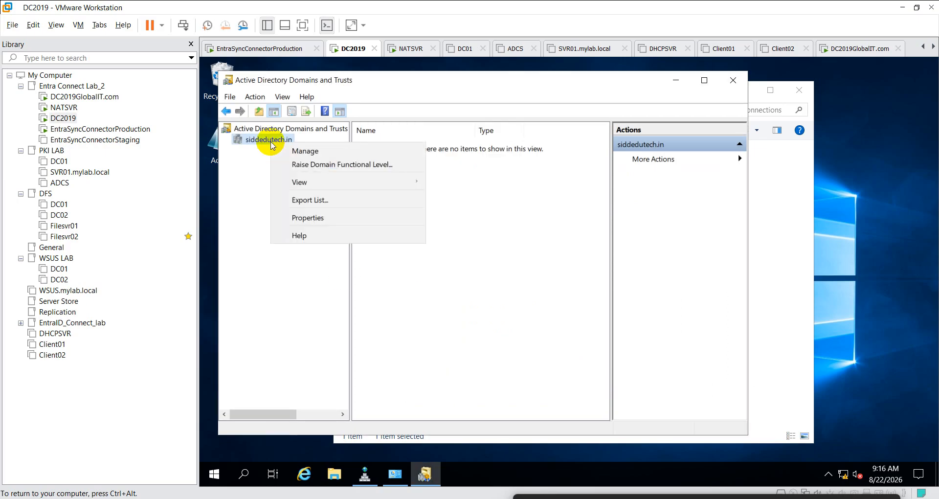
pyautogui.click(306, 218)
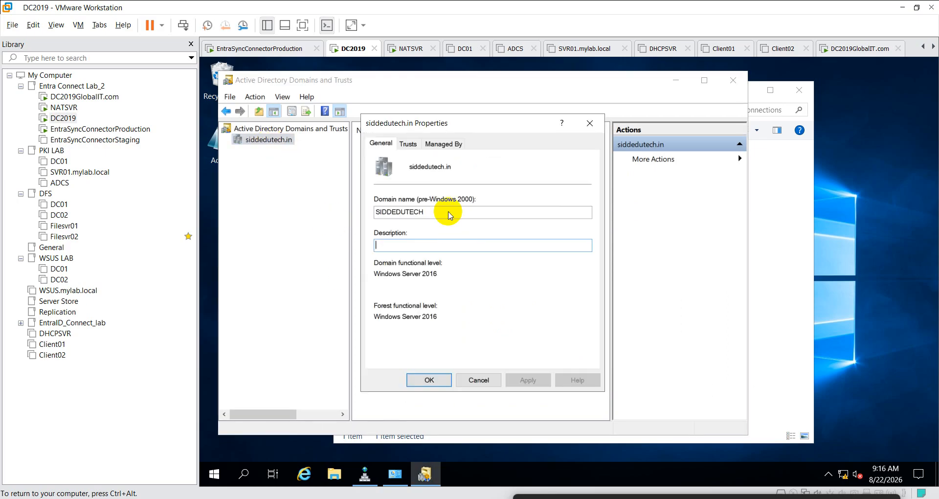
pyautogui.click(409, 144)
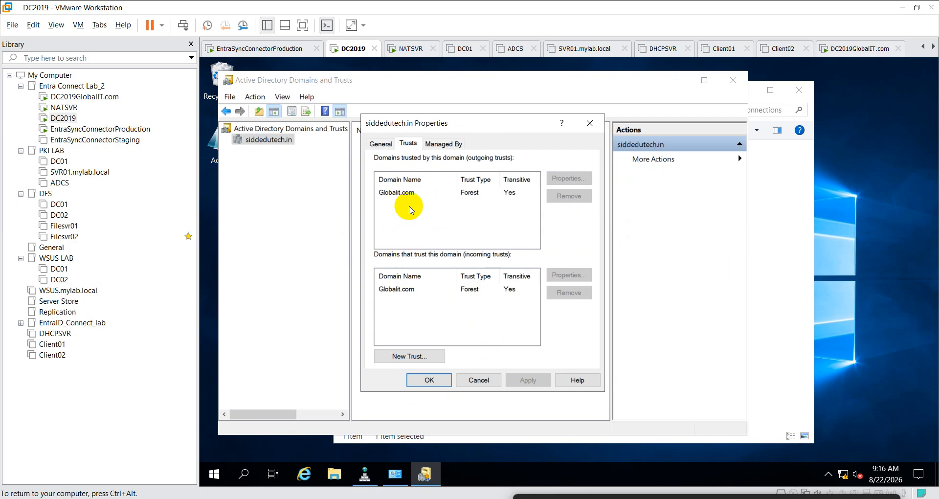
pyautogui.click(68, 96)
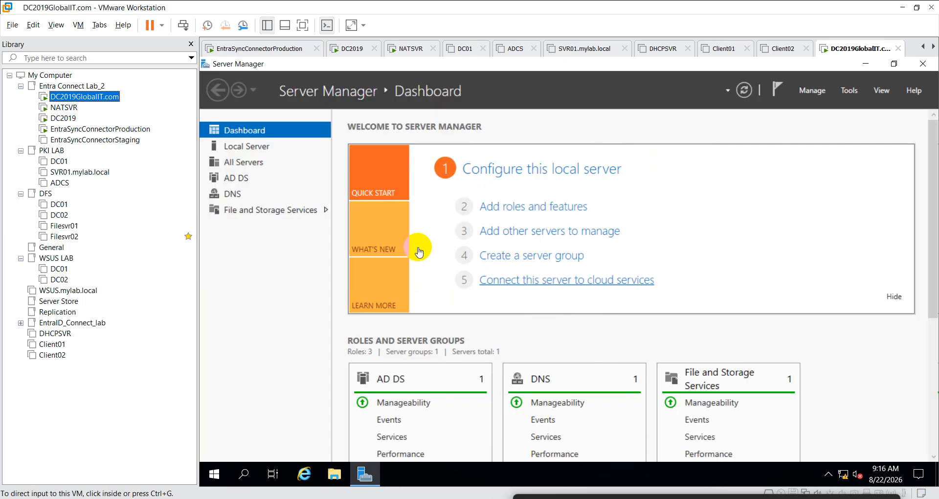
# - Open dsa.msc on Globalit.com and check the Find dialog's In list for searchable domains
pyautogui.rightClick(215, 471)
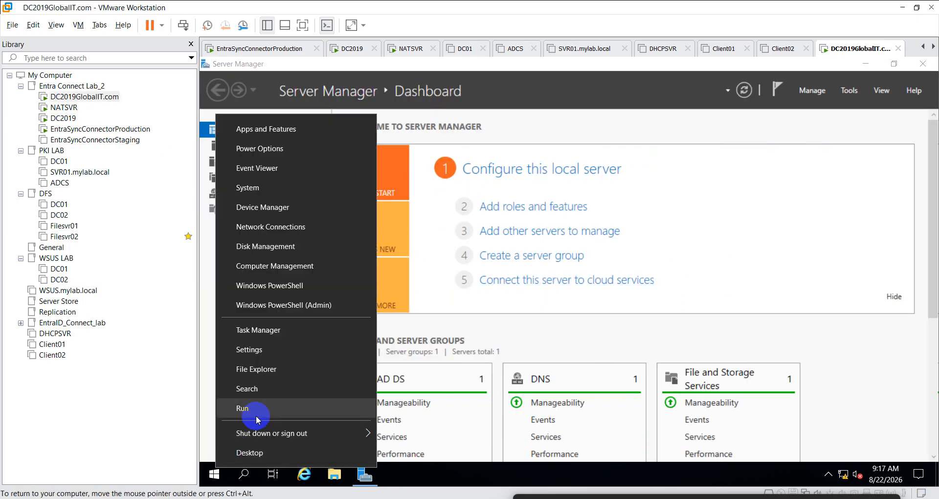
pyautogui.click(256, 415)
pyautogui.write('dsa')
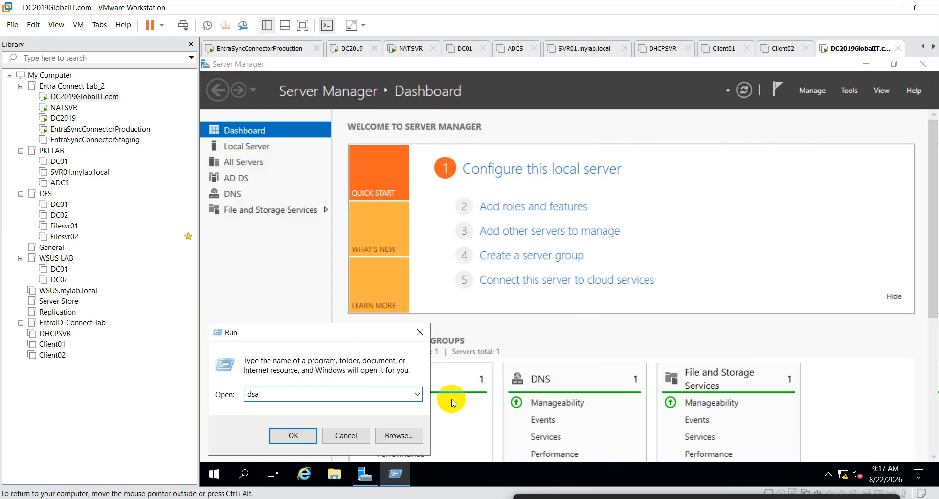
pyautogui.write('.msc')
pyautogui.press('Return')
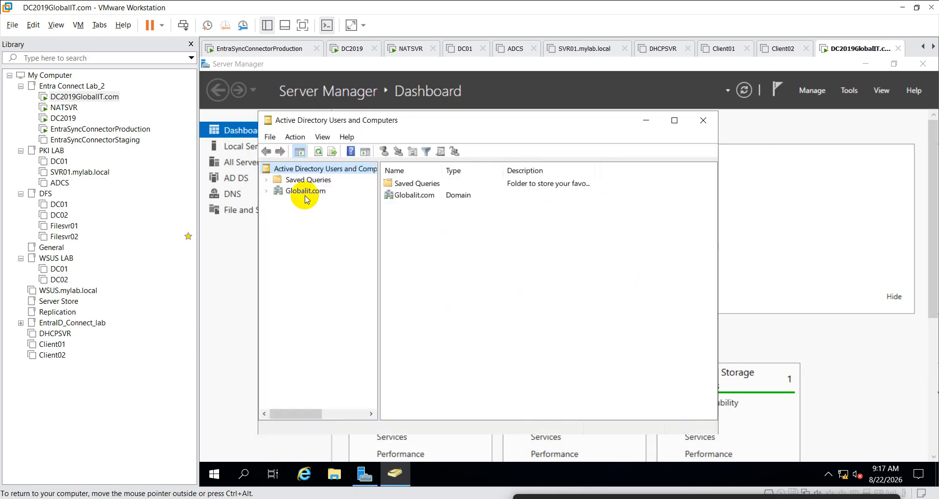
pyautogui.click(304, 190)
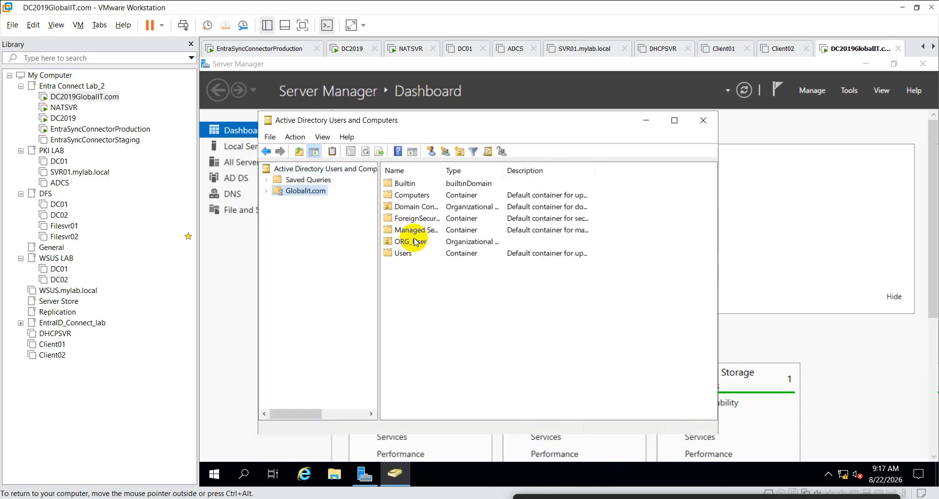
pyautogui.click(488, 151)
pyautogui.click(536, 198)
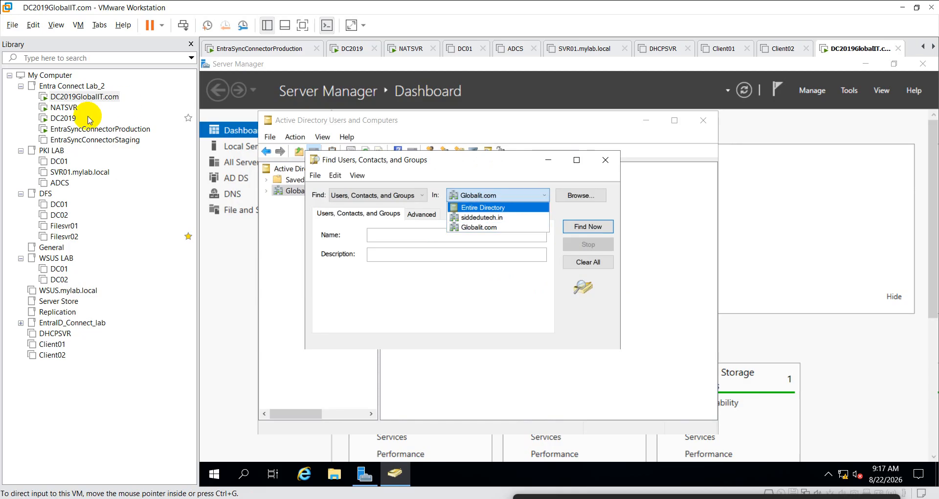
# - Open the EntraSyncConnectorProduction VM from the Library to its lock screen
pyautogui.click(101, 137)
pyautogui.click(102, 130)
pyautogui.doubleClick(102, 129)
pyautogui.click(372, 233)
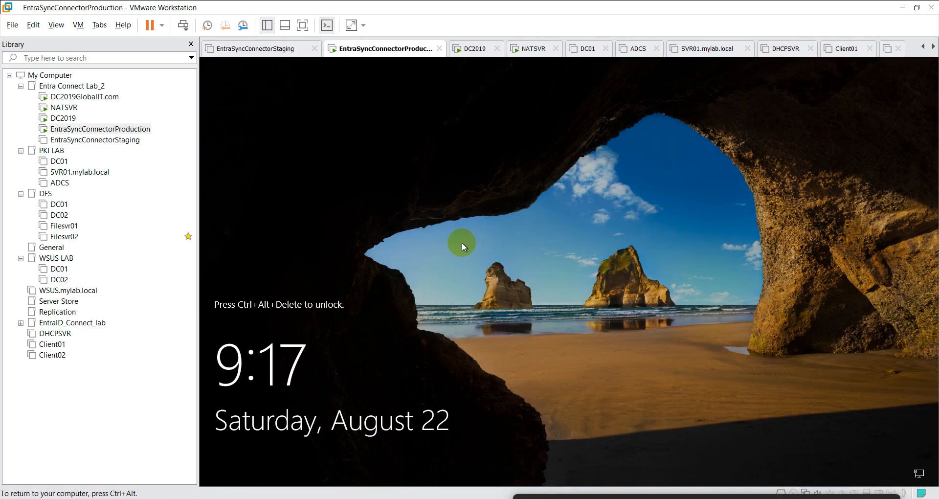
# - Send Ctrl+Alt+Del to EntraSyncConnectorProduction and sign in, retrying the password after the first attempt fails
pyautogui.rightClick(133, 129)
pyautogui.click(210, 254)
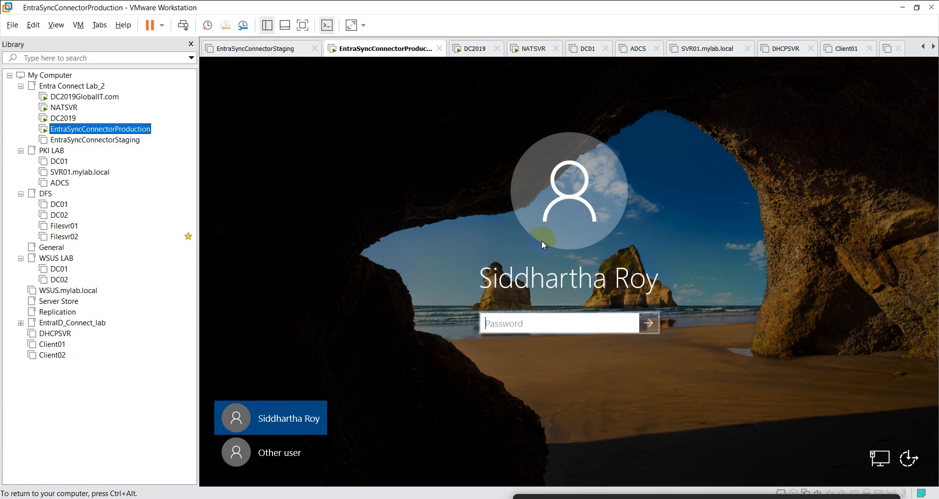
pyautogui.click(524, 332)
pyautogui.write('*********')
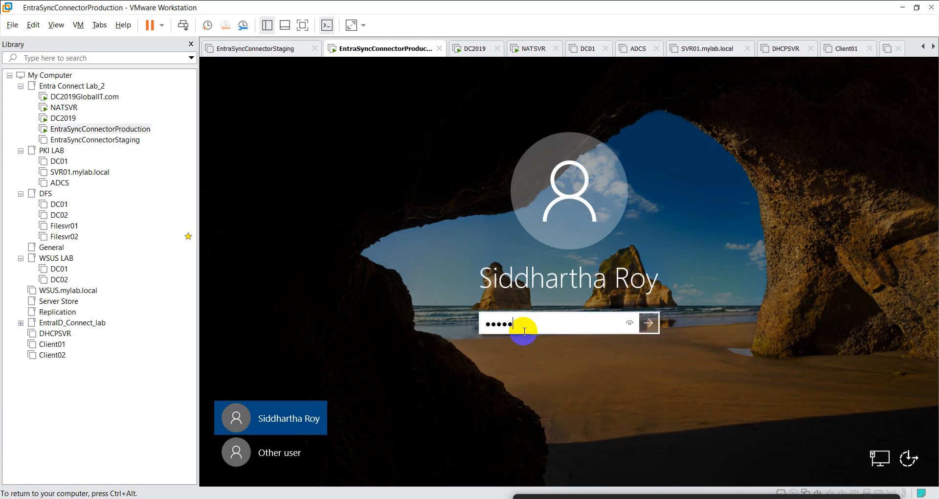
pyautogui.write('***')
pyautogui.press('Return')
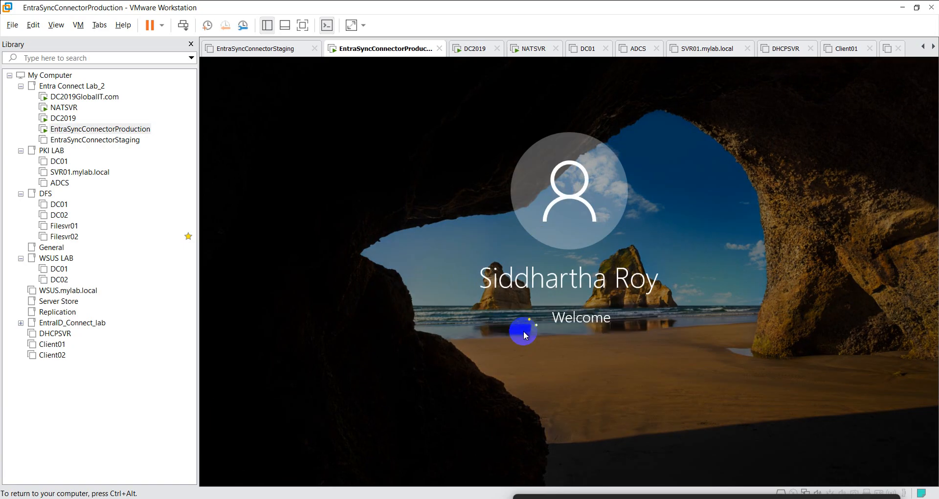
pyautogui.click(524, 332)
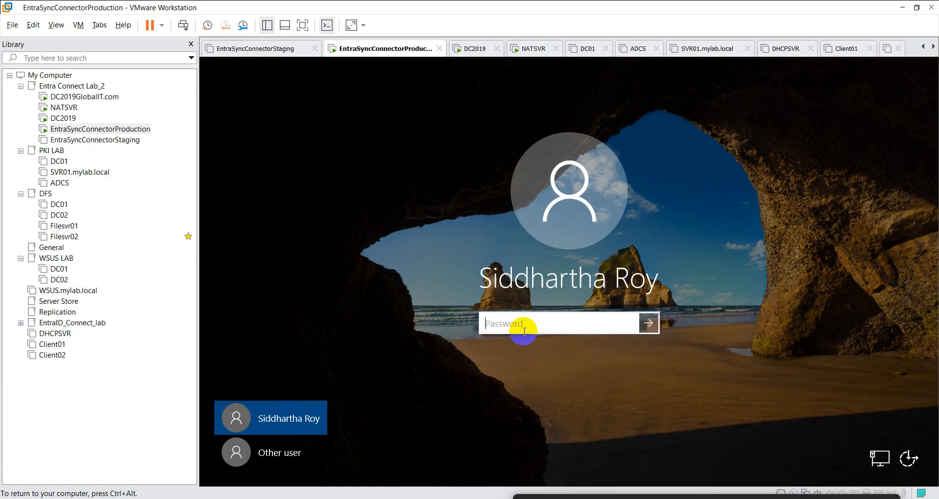
pyautogui.write('*************')
pyautogui.press('Return')
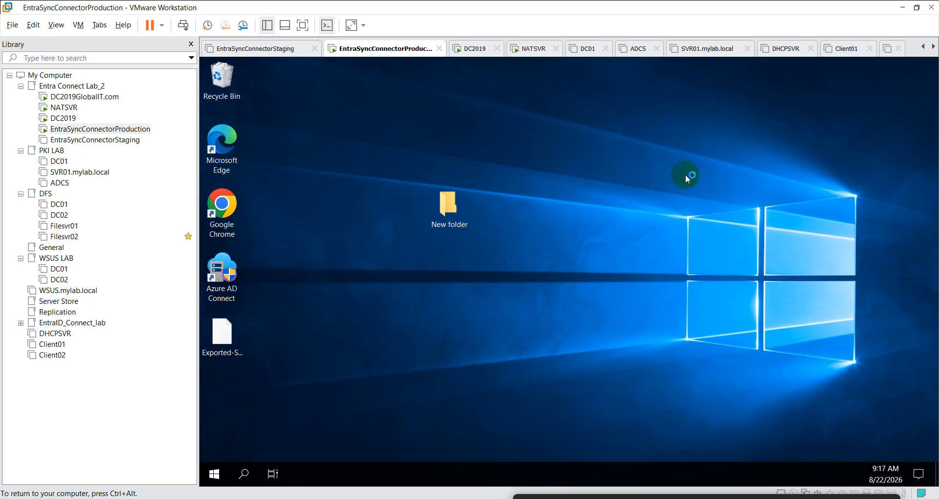
# - Launch Azure AD Connect, approve the UAC prompt, and cancel the Shutdown Event Tracker
pyautogui.doubleClick(227, 274)
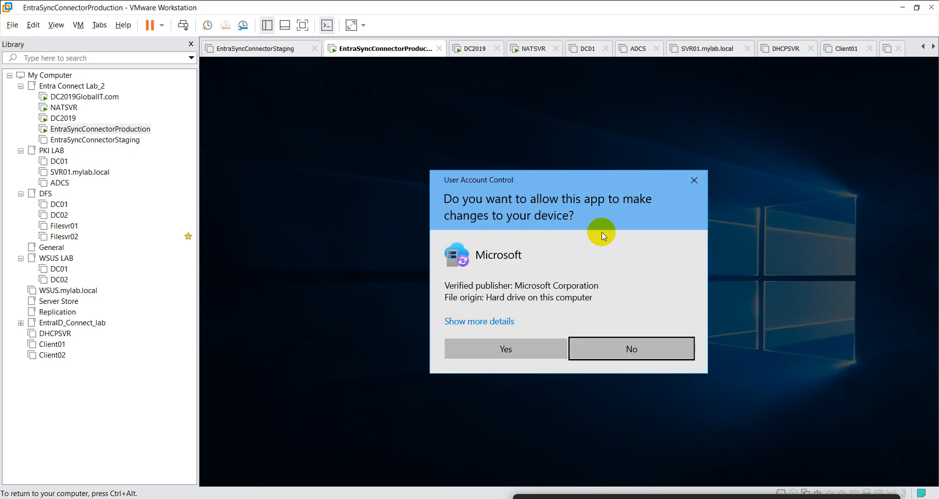
pyautogui.click(524, 347)
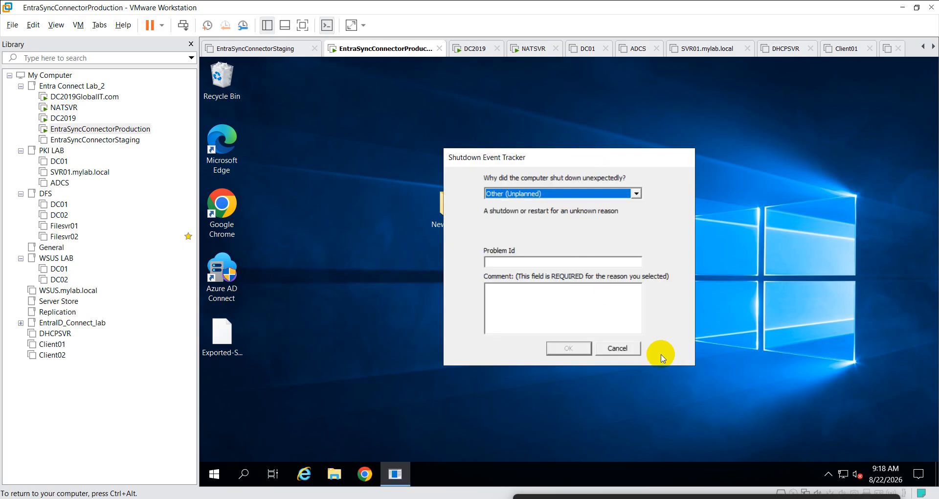
pyautogui.click(619, 348)
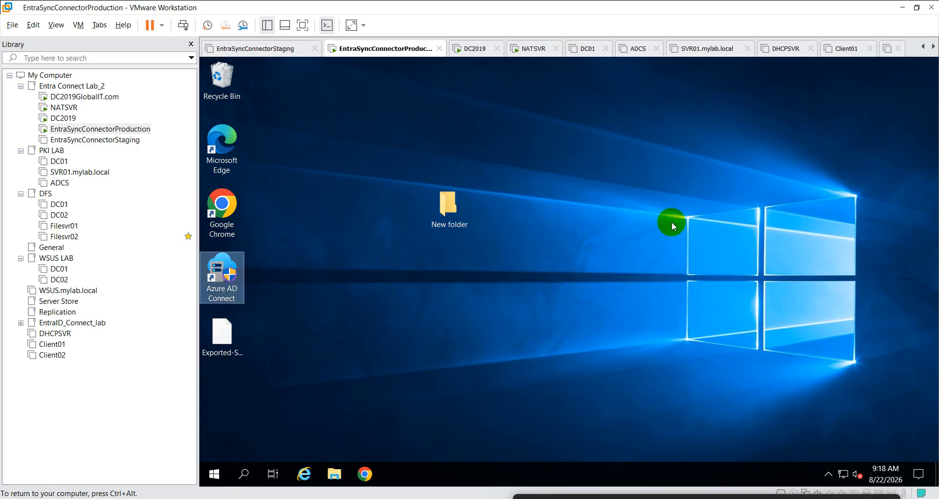
# - Close the Sync Service error and Server Manager, then rerun Azure AD Connect as administrator
pyautogui.doubleClick(223, 275)
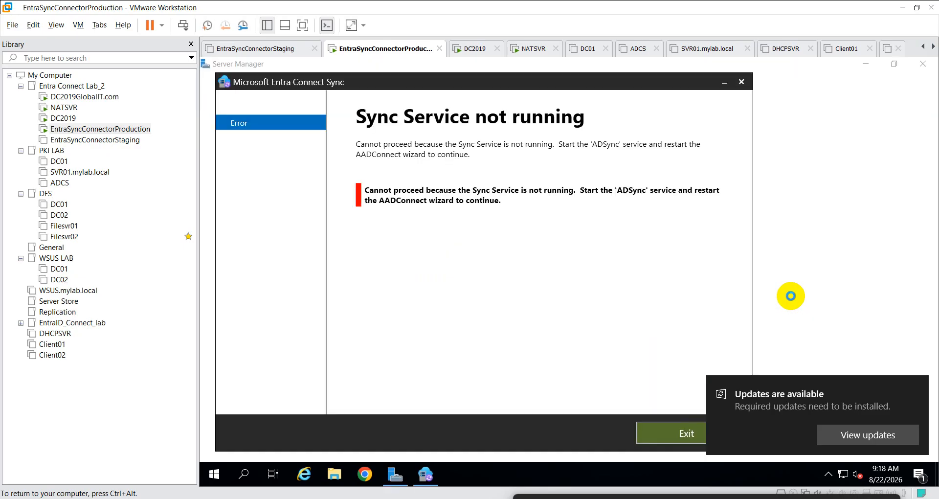
pyautogui.click(742, 82)
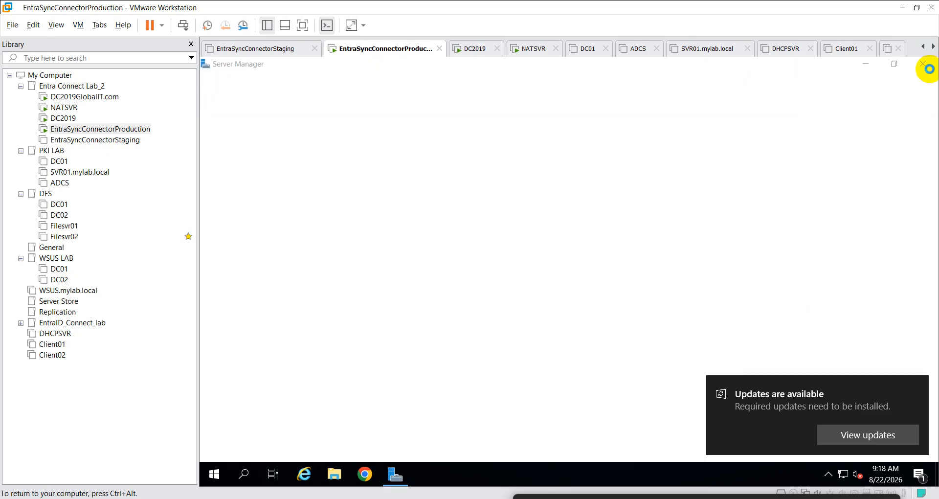
pyautogui.click(926, 65)
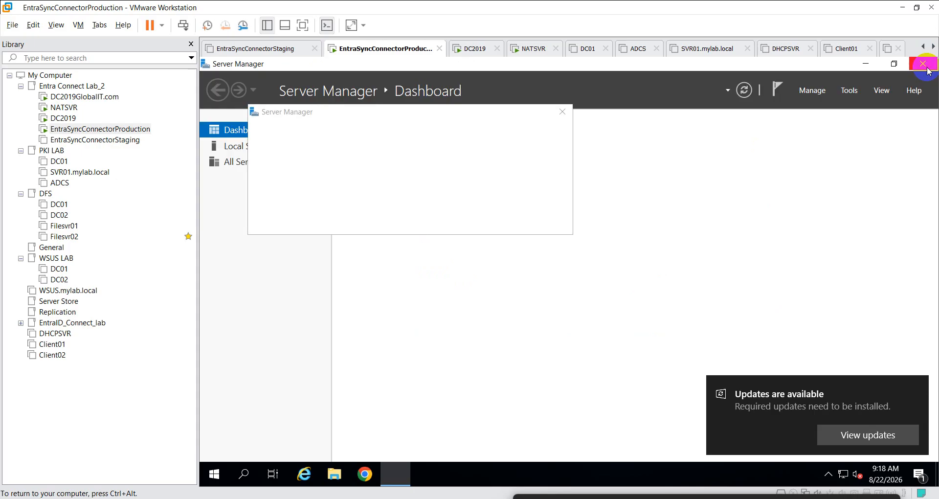
pyautogui.rightClick(234, 283)
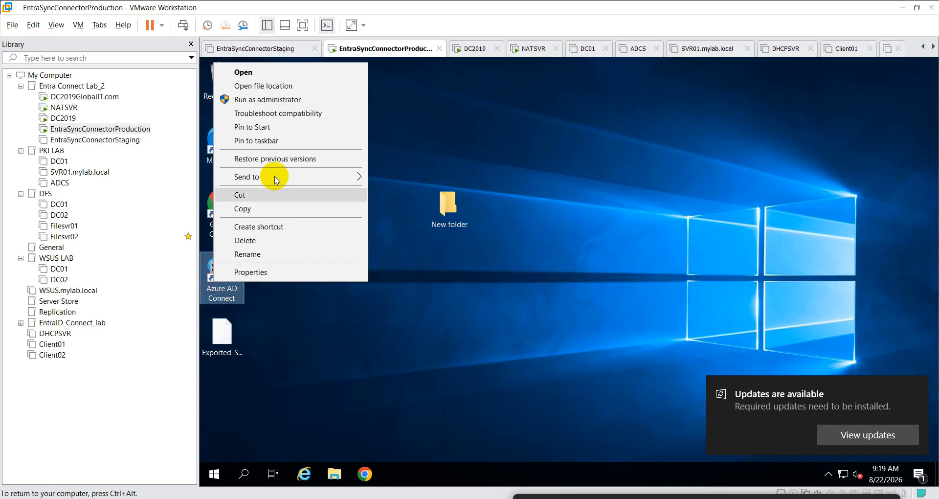
pyautogui.click(293, 99)
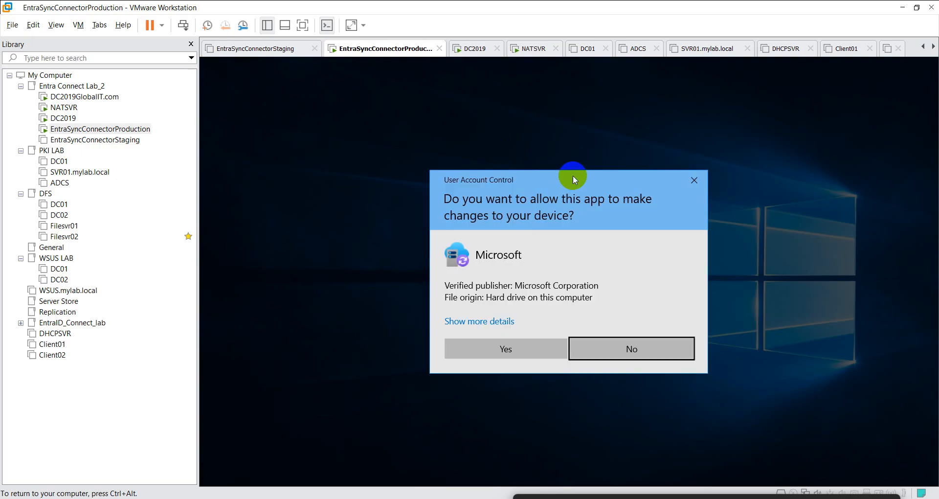
pyautogui.click(533, 348)
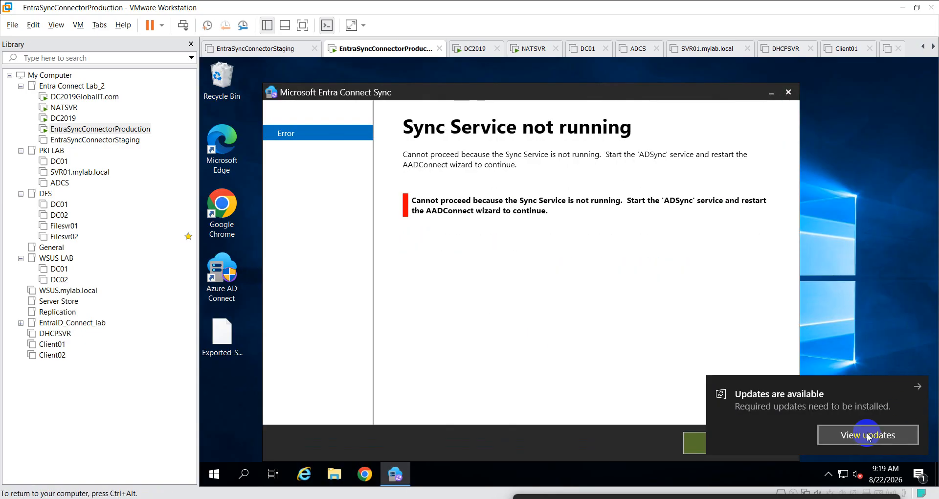
# - Dismiss the updates notice and error, run Azure AD Connect elevated again, and raise its window
pyautogui.click(868, 437)
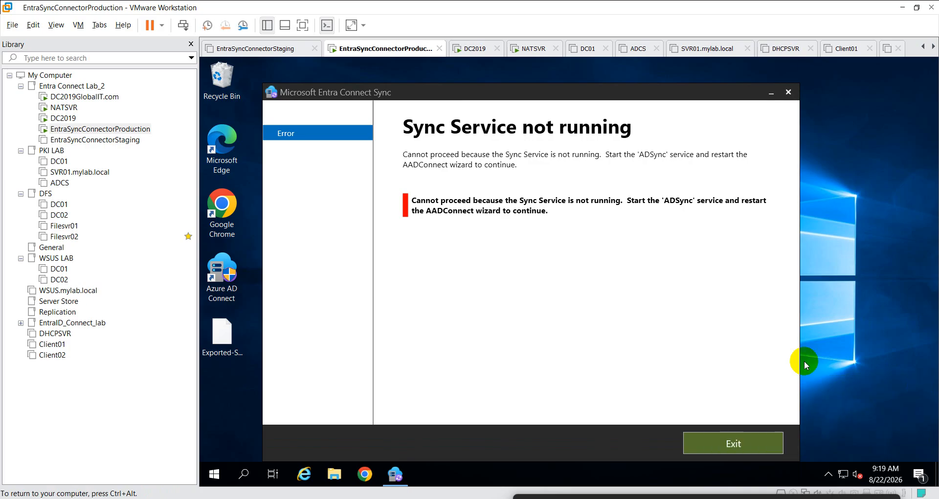
pyautogui.click(747, 442)
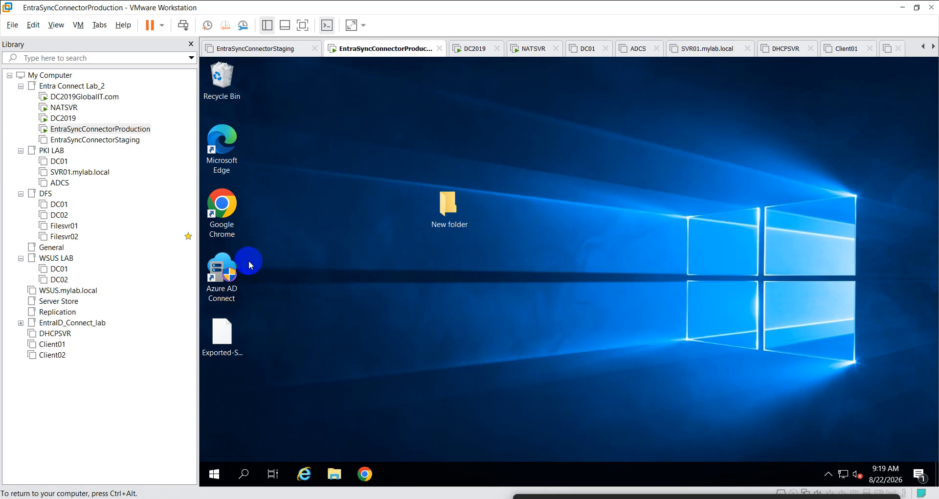
pyautogui.rightClick(221, 274)
pyautogui.click(247, 286)
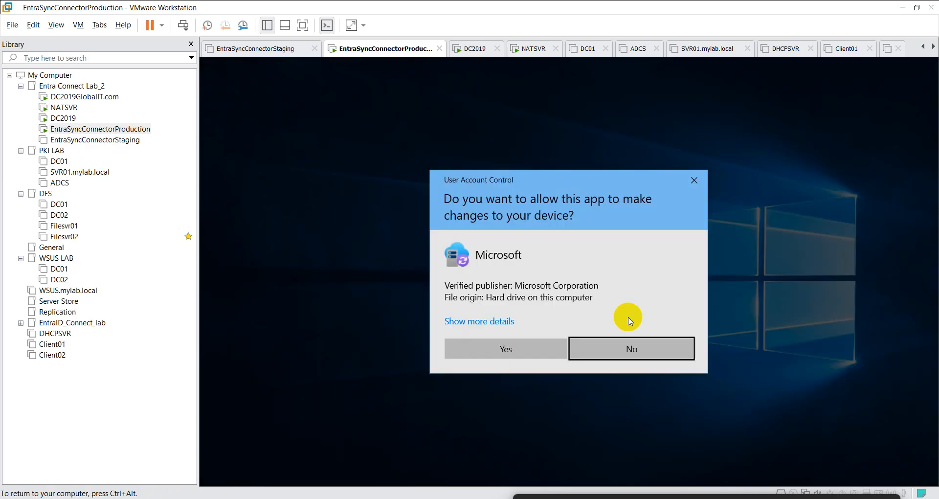
pyautogui.click(536, 346)
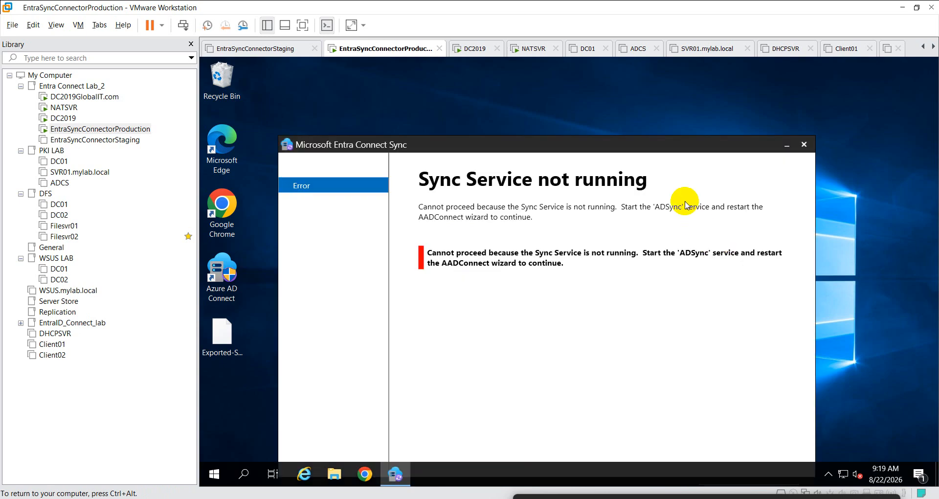
pyautogui.moveTo(663, 147); pyautogui.dragTo(669, 99)
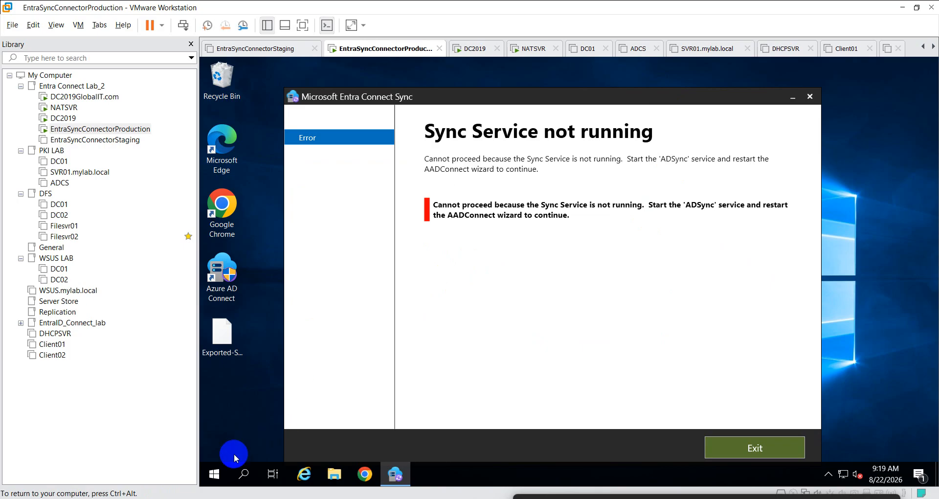
# - Open the Services console with services.msc from the Win+X Run box
pyautogui.rightClick(225, 467)
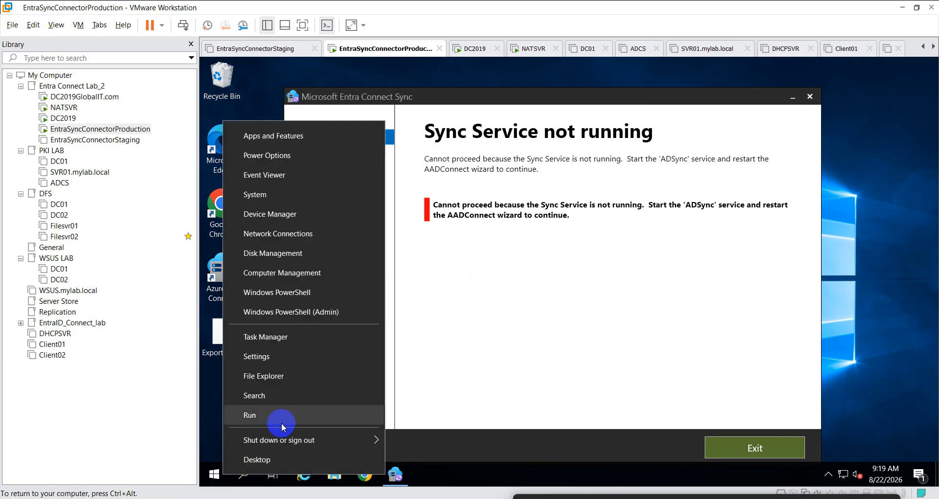
pyautogui.click(281, 424)
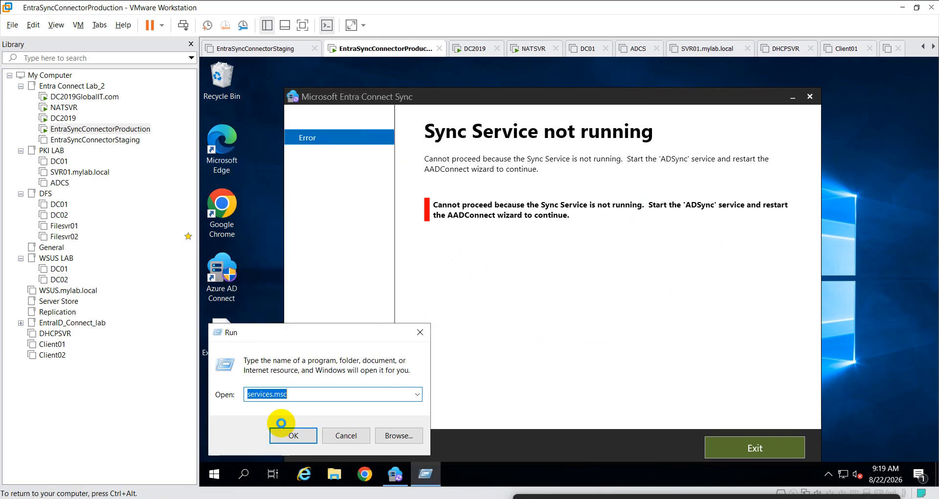
pyautogui.click(311, 437)
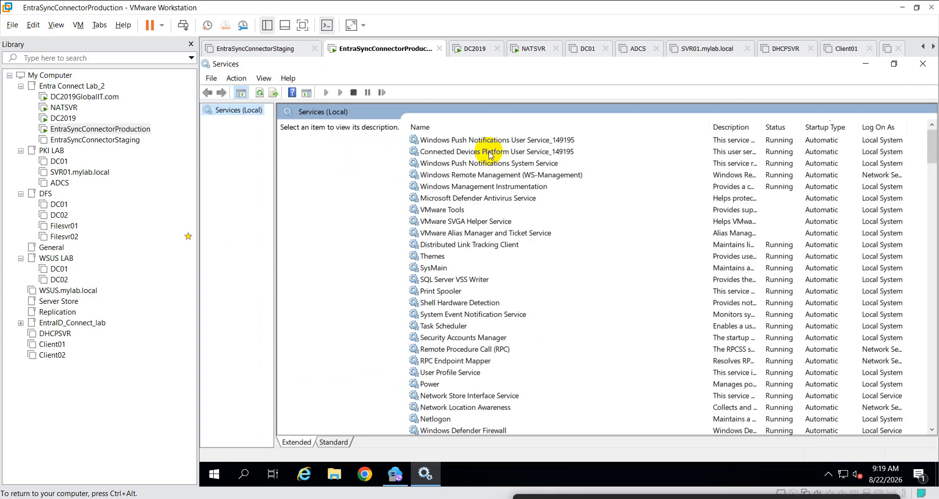
pyautogui.click(534, 176)
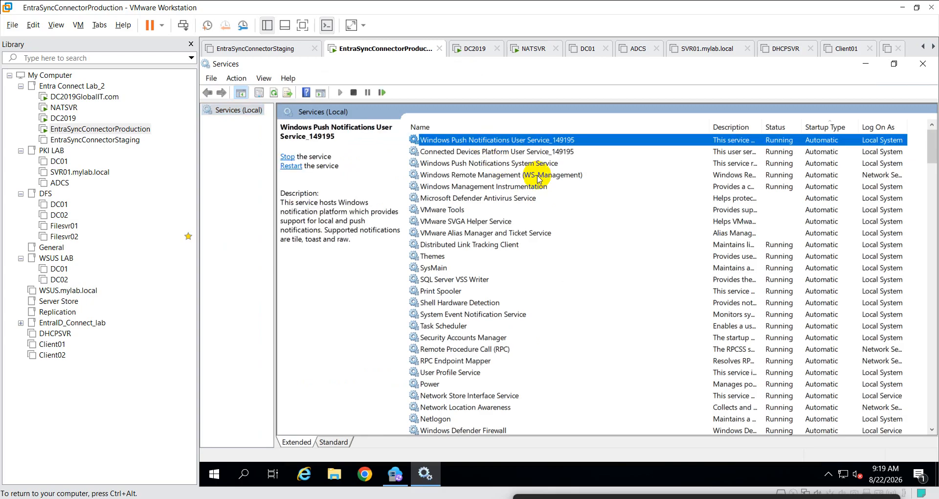
pyautogui.press('e')
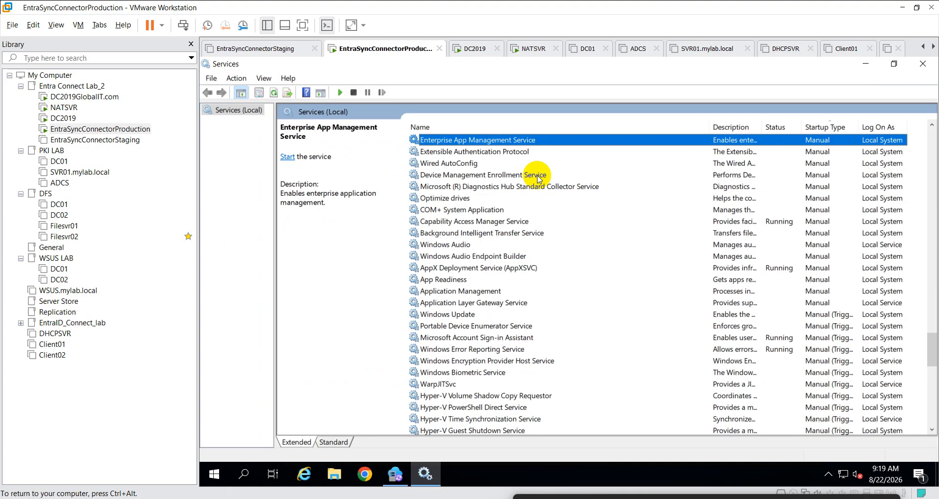
pyautogui.click(492, 174)
# - Jump to the Microsoft Azure AD Sync service and start it
pyautogui.press('m')
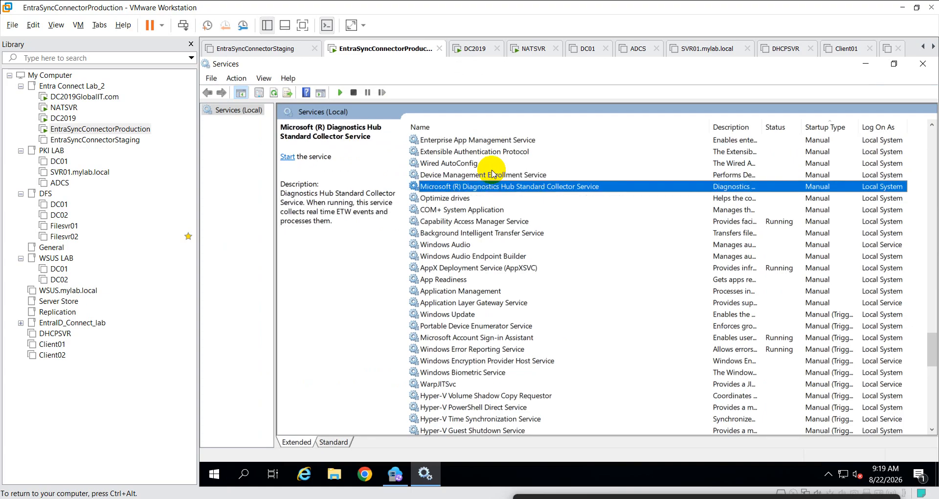
pyautogui.press('m')
pyautogui.press('m')
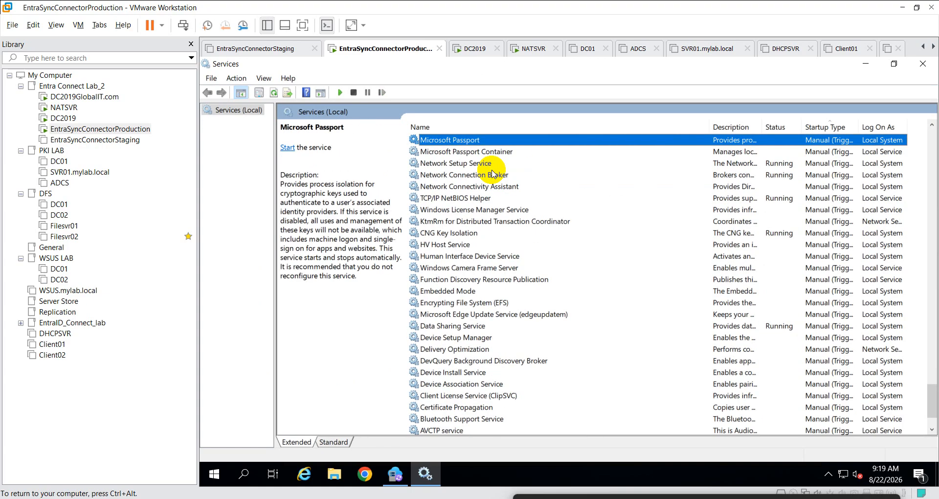
pyautogui.press('m')
pyautogui.press('m')
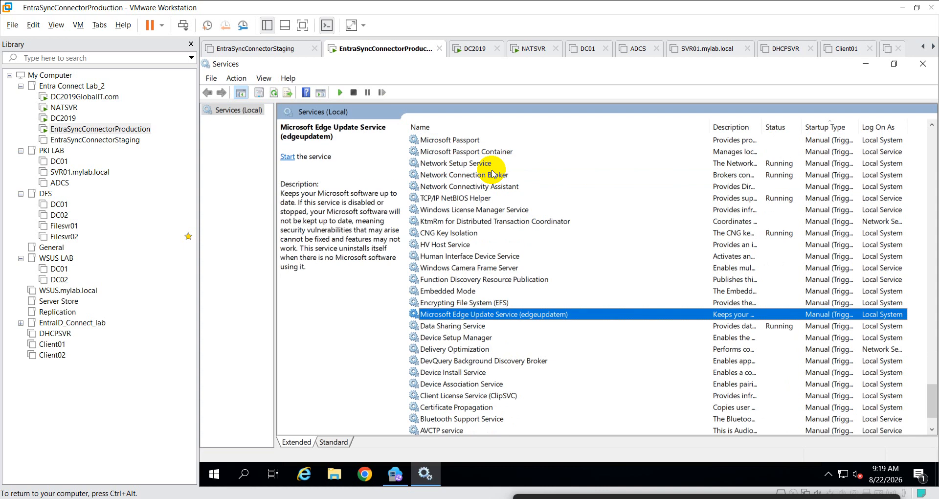
pyautogui.press('m')
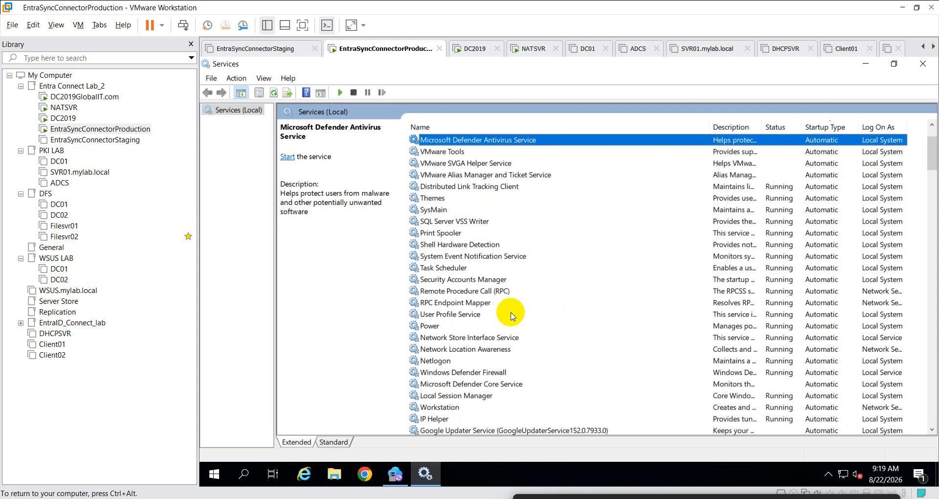
pyautogui.press('m')
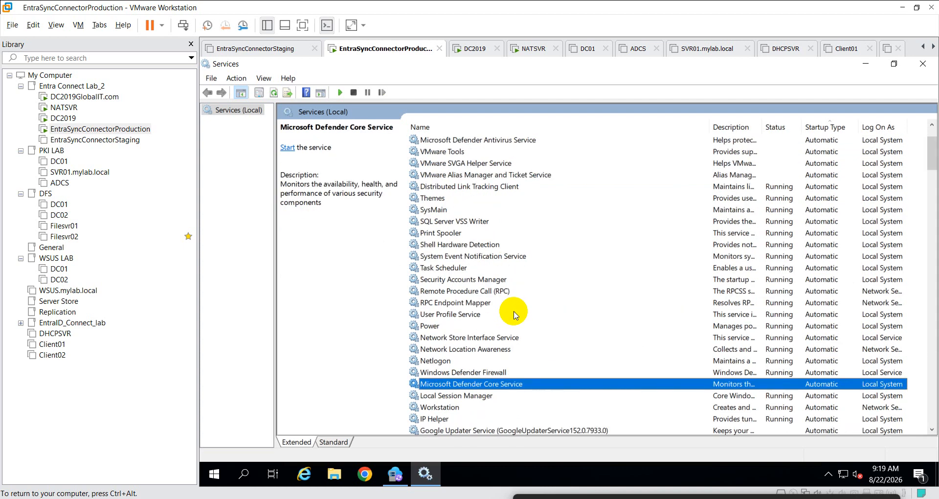
pyautogui.press('m')
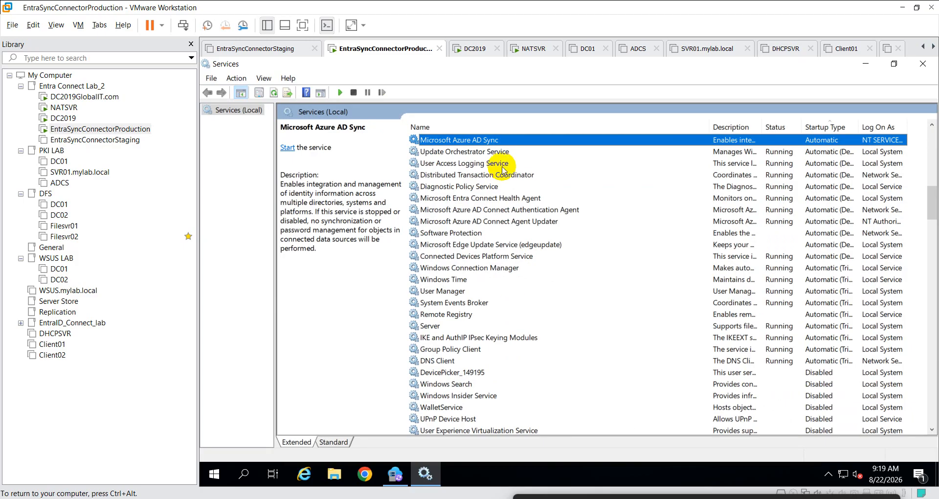
pyautogui.rightClick(509, 141)
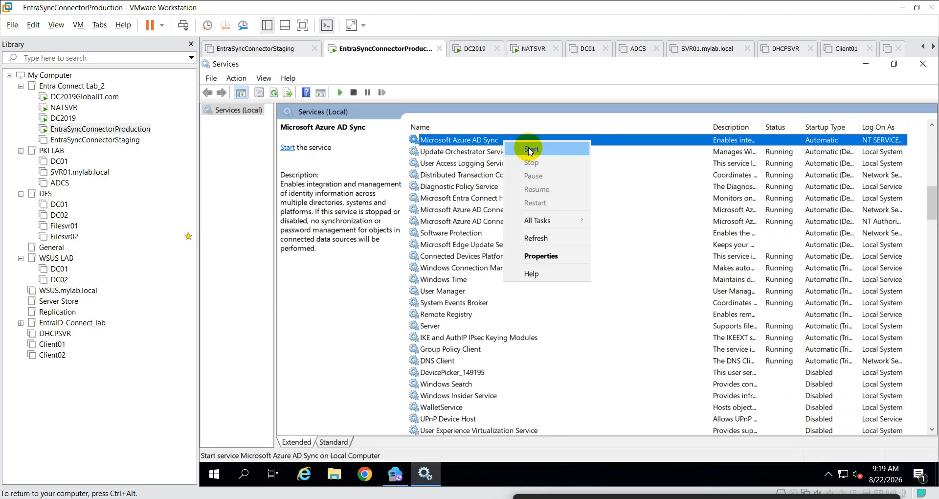
pyautogui.click(528, 149)
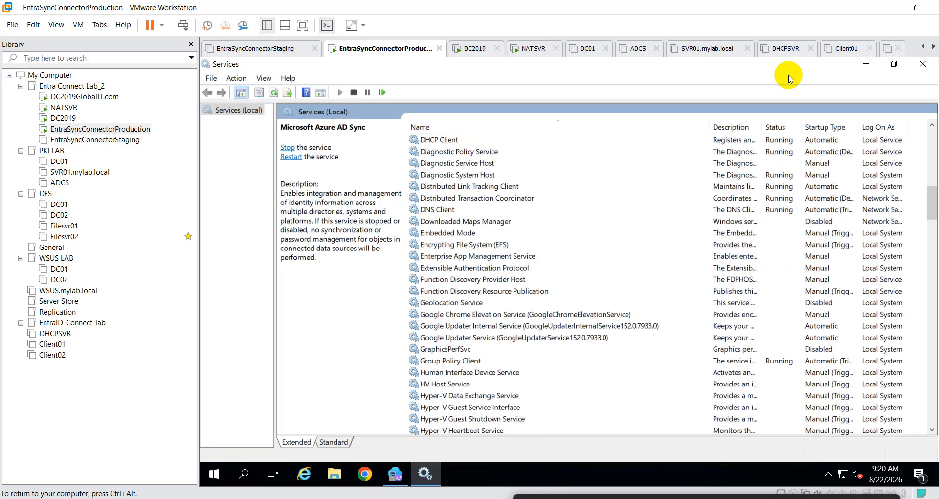
# - Close Services, dismiss the Sync Service error, and relaunch Azure AD Connect as administrator
pyautogui.click(923, 64)
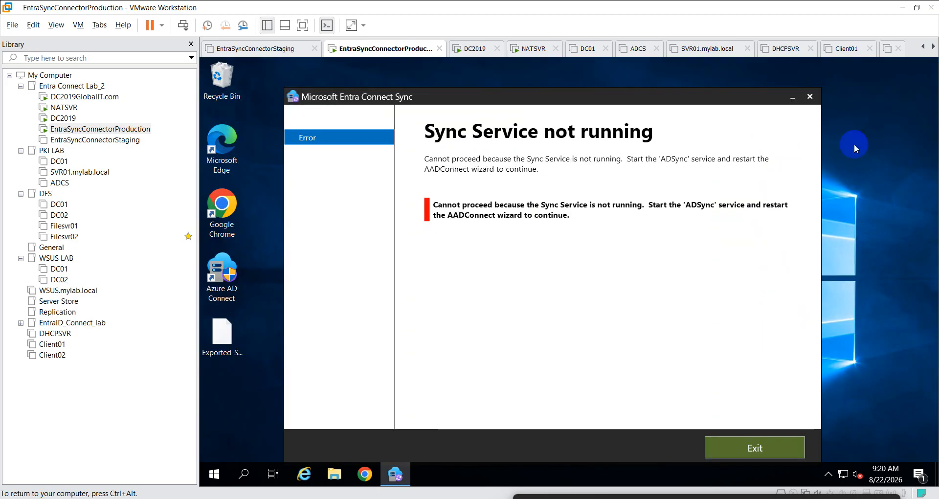
pyautogui.click(755, 448)
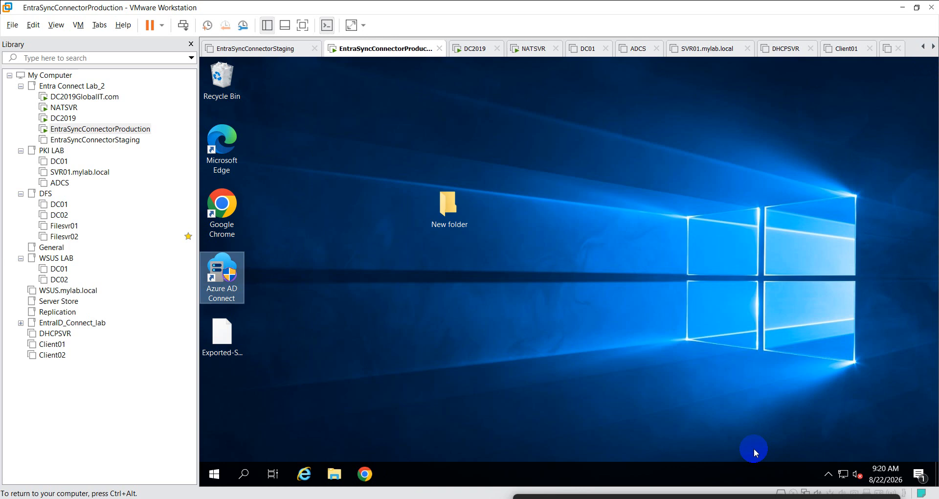
pyautogui.rightClick(230, 274)
pyautogui.click(302, 285)
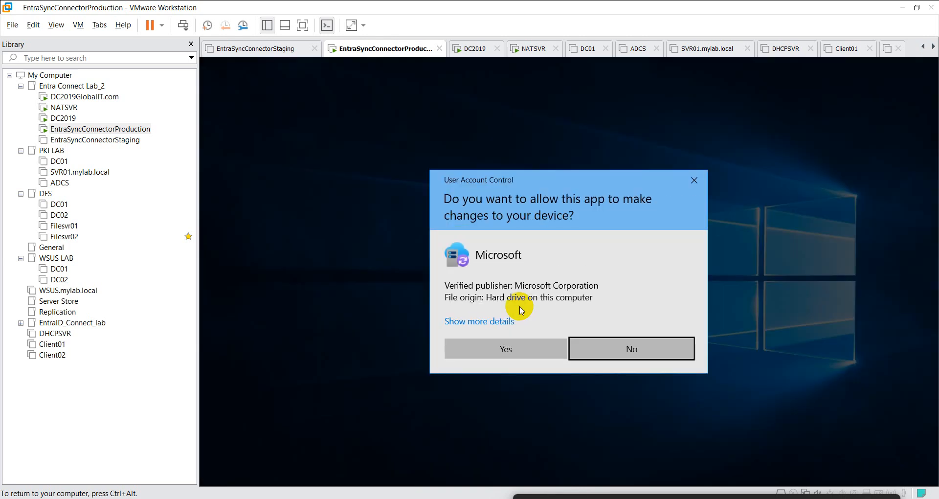
pyautogui.click(510, 344)
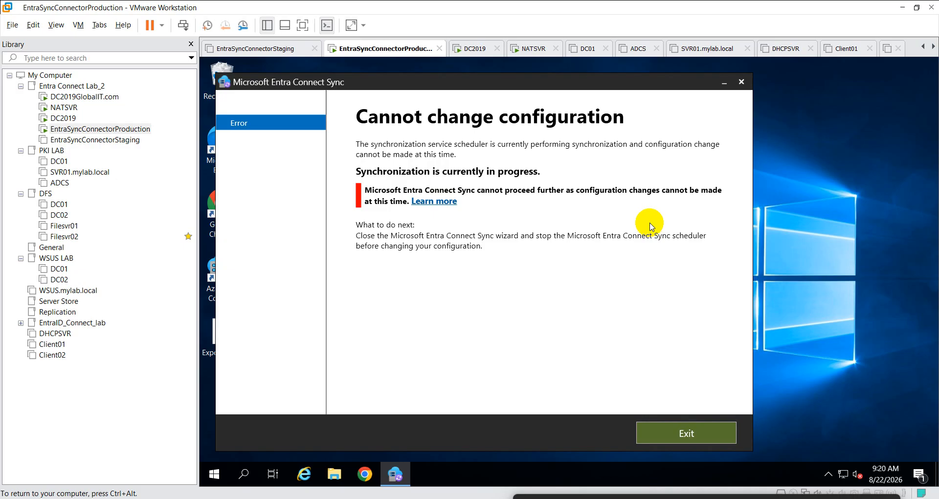
pyautogui.click(690, 432)
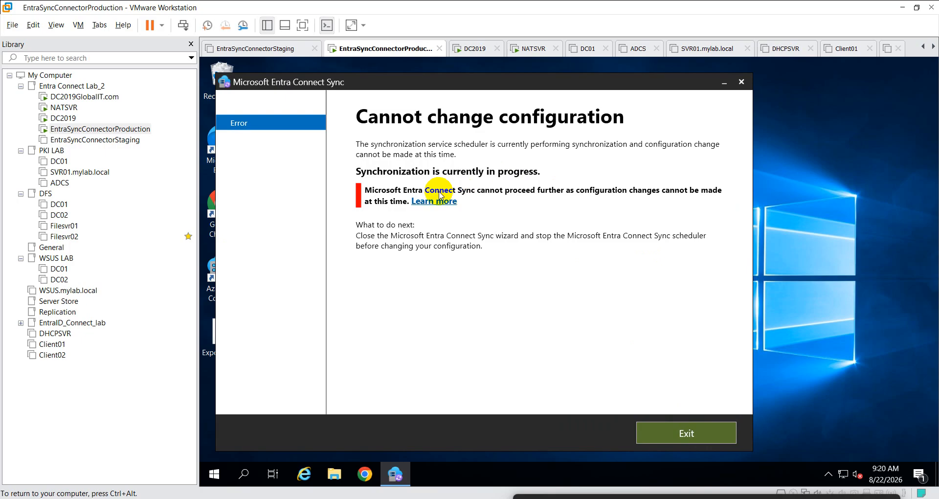
pyautogui.click(699, 428)
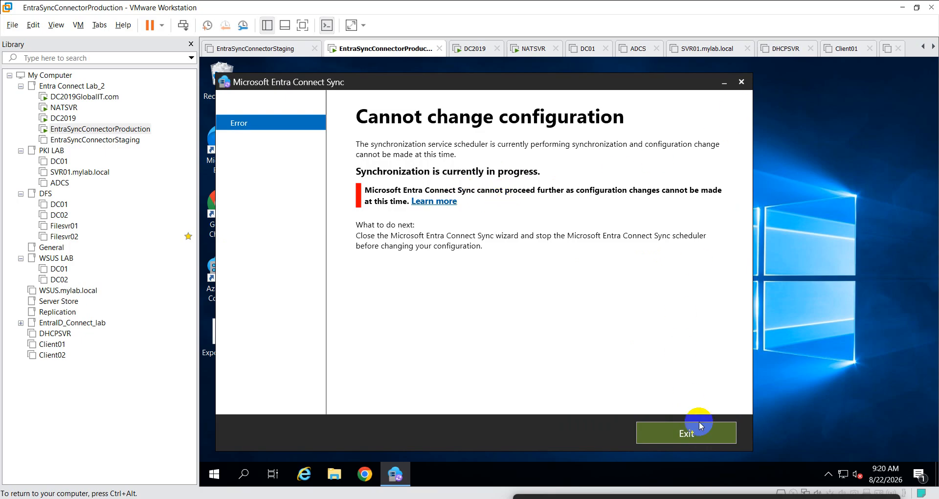
# - Relaunch Azure AD Connect as administrator twice, dismissing the 'Cannot change configuration' error between attempts
pyautogui.rightClick(233, 274)
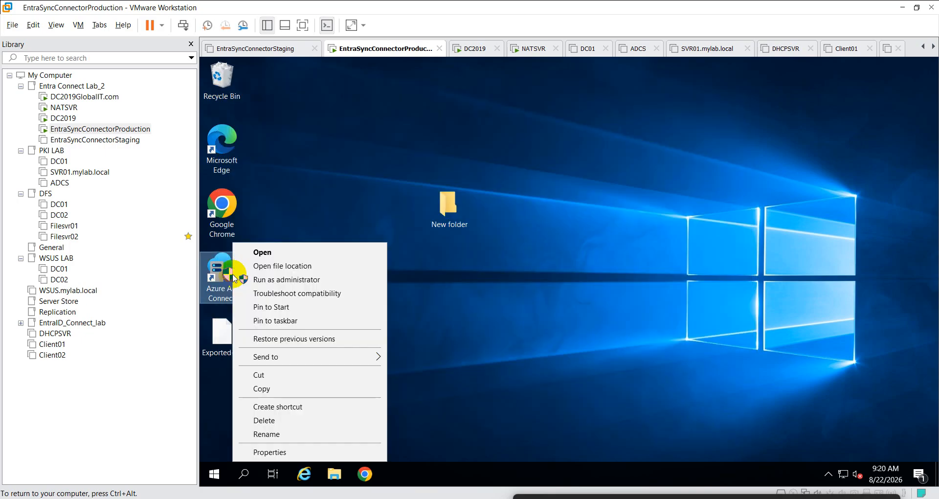
pyautogui.click(305, 281)
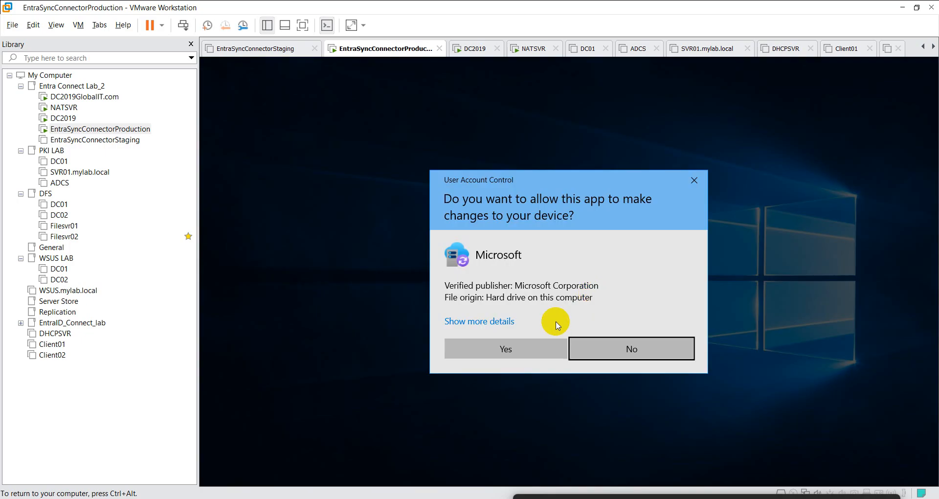
pyautogui.click(530, 403)
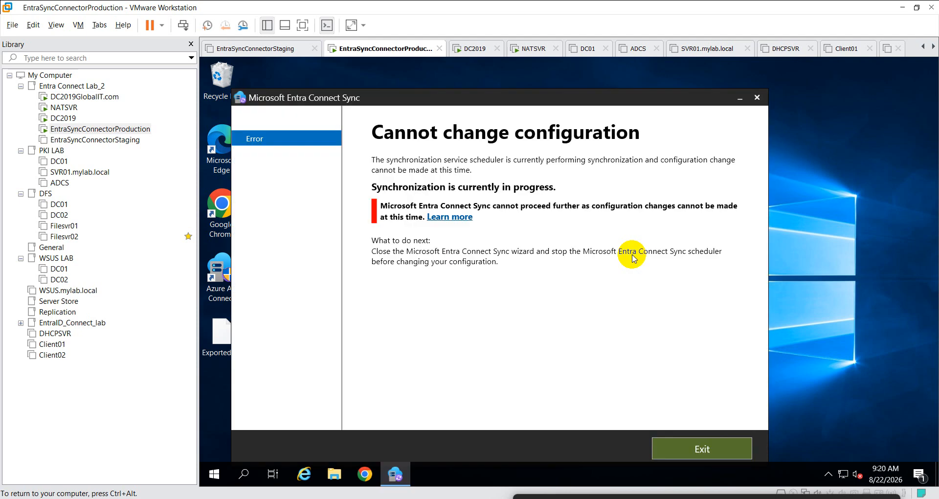
pyautogui.click(704, 447)
pyautogui.rightClick(222, 280)
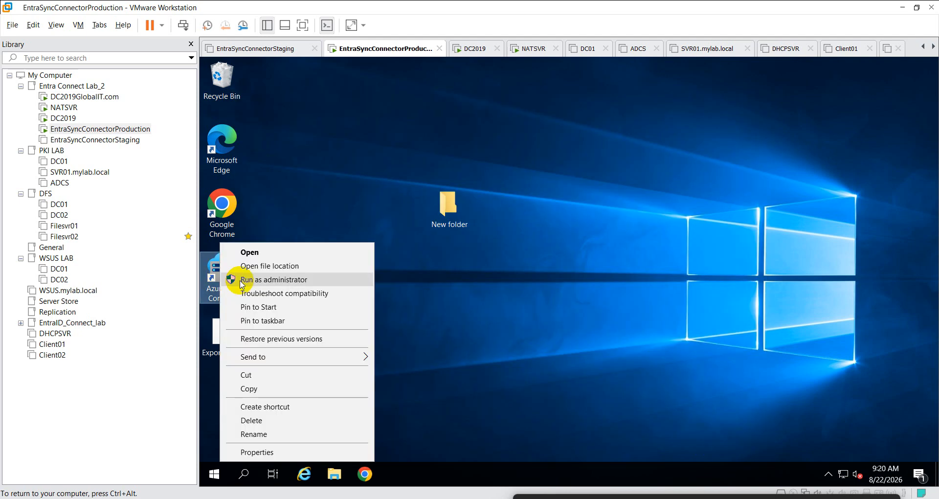
pyautogui.click(242, 287)
pyautogui.click(521, 345)
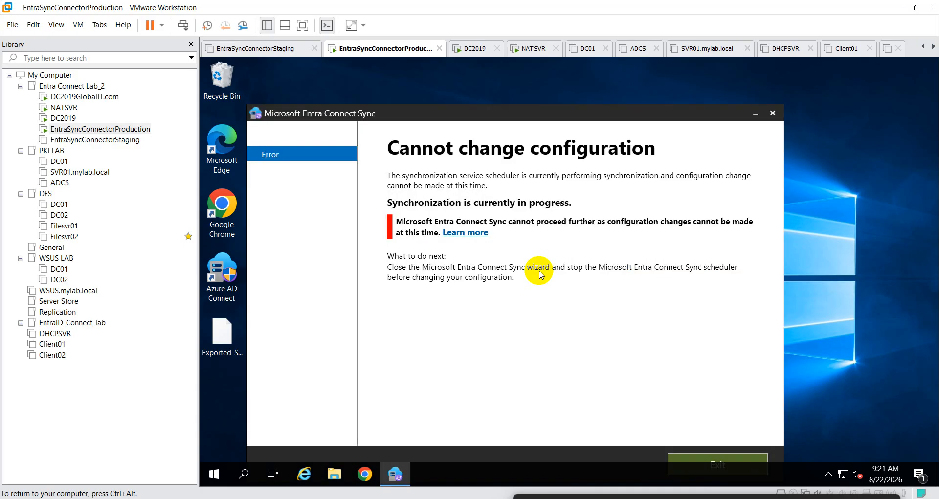
pyautogui.moveTo(565, 113); pyautogui.dragTo(590, 71)
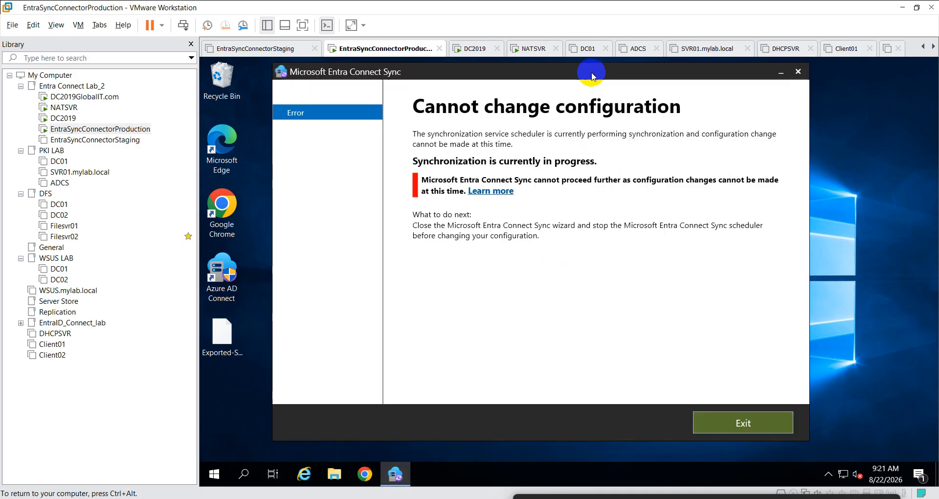
# - Close the error once more, rerun Azure AD Connect elevated, and move the wizard window up
pyautogui.click(798, 71)
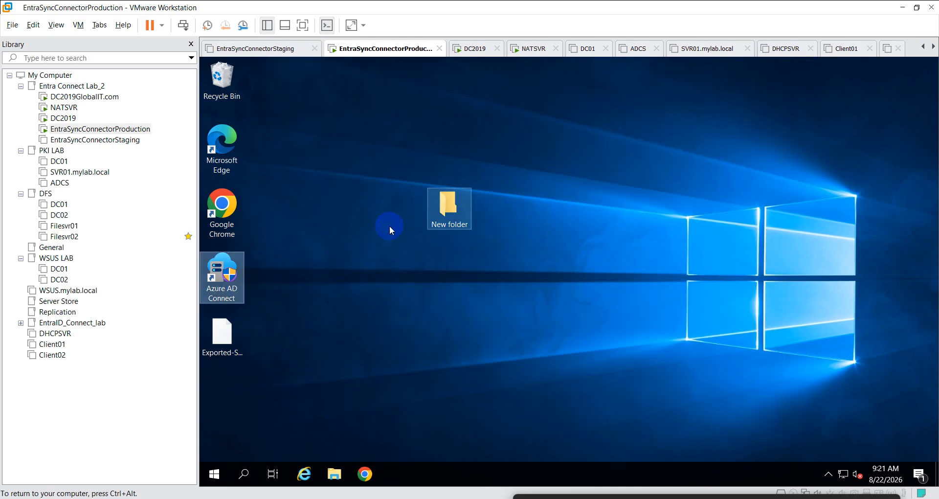
pyautogui.rightClick(228, 270)
pyautogui.click(288, 279)
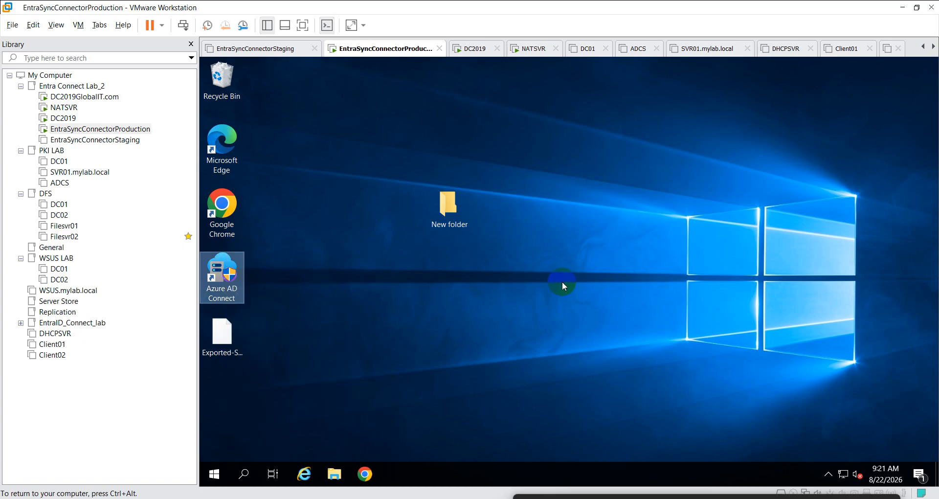
pyautogui.click(543, 348)
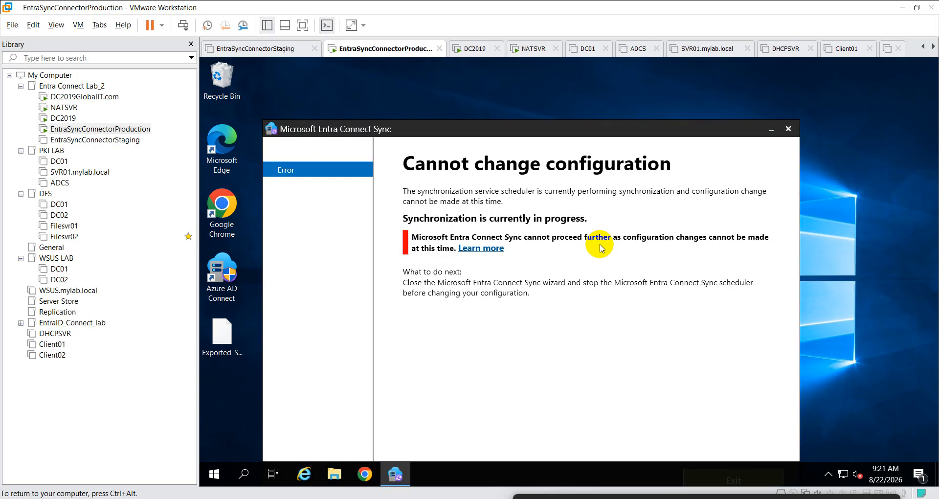
pyautogui.moveTo(584, 128); pyautogui.dragTo(606, 67)
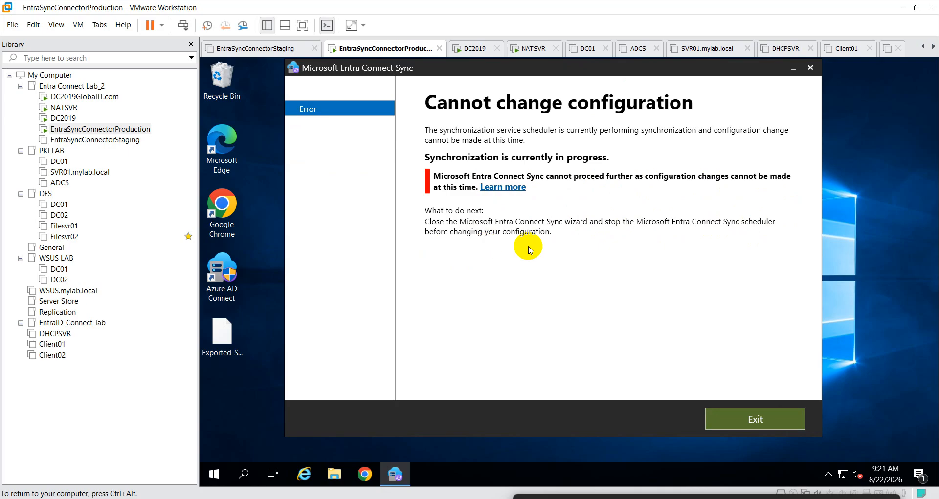
# - Close the error and relaunch Azure AD Connect as administrator, approving UAC
pyautogui.click(772, 415)
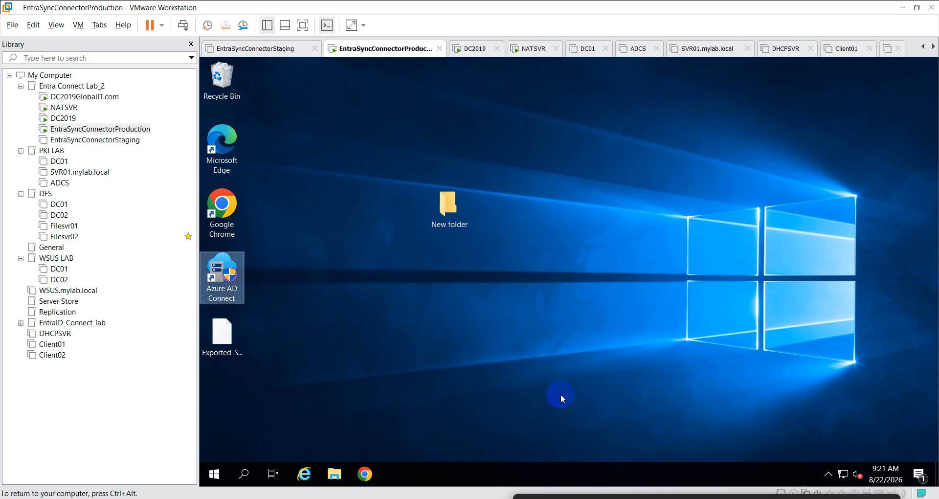
pyautogui.rightClick(226, 290)
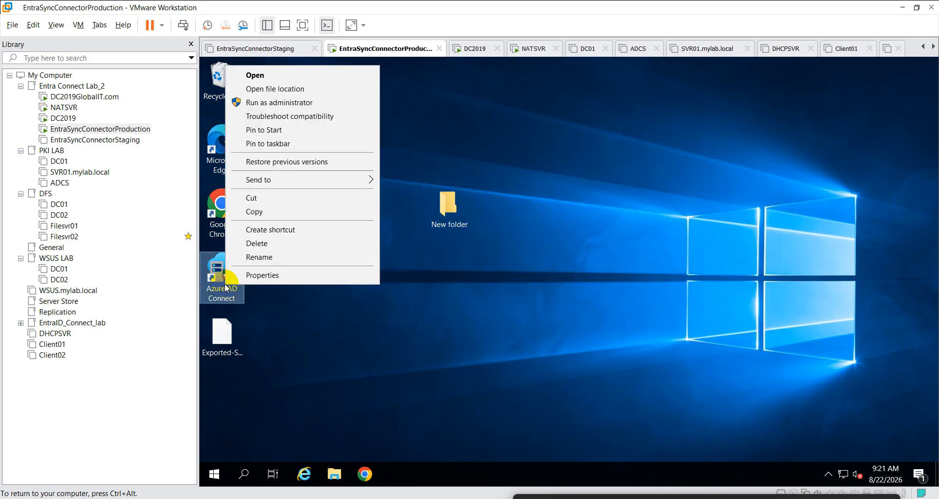
pyautogui.click(313, 102)
pyautogui.click(556, 340)
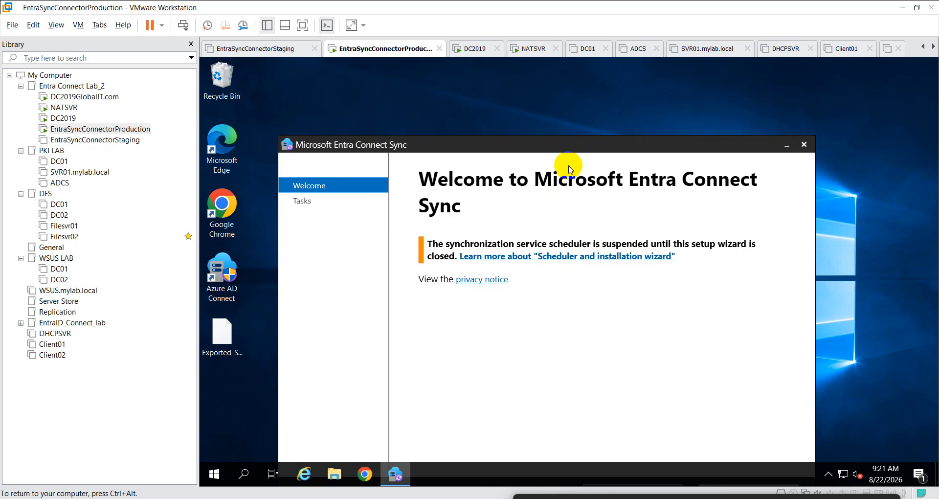
pyautogui.moveTo(577, 142); pyautogui.dragTo(591, 106)
# - Continue past the welcome page and choose the Customize synchronization options task
pyautogui.click(631, 458)
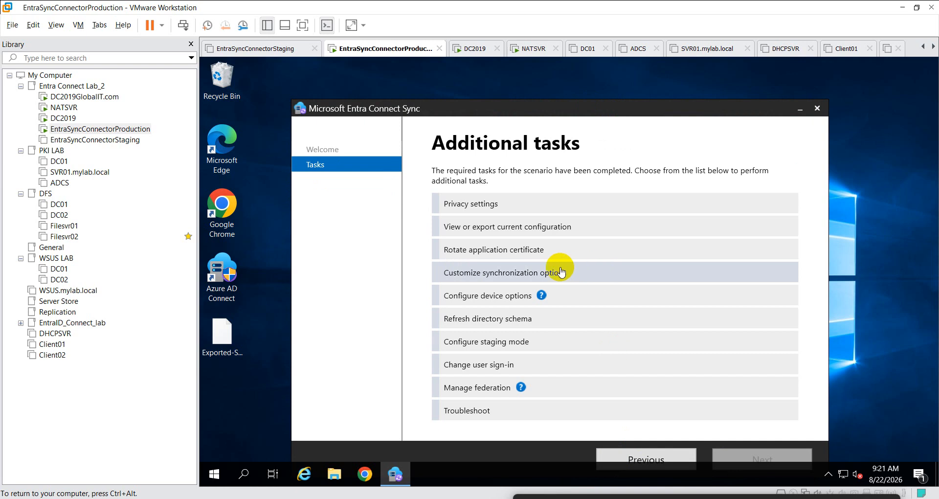
pyautogui.moveTo(562, 118); pyautogui.dragTo(577, 82)
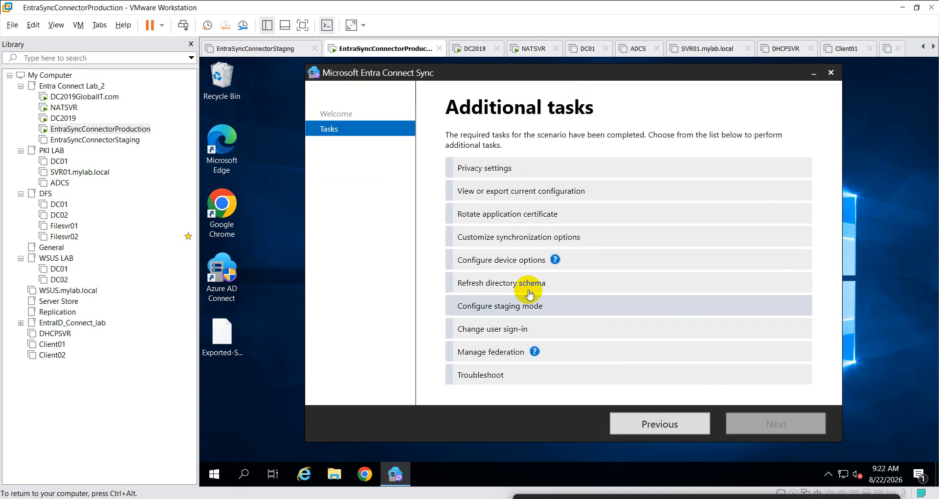
pyautogui.click(513, 240)
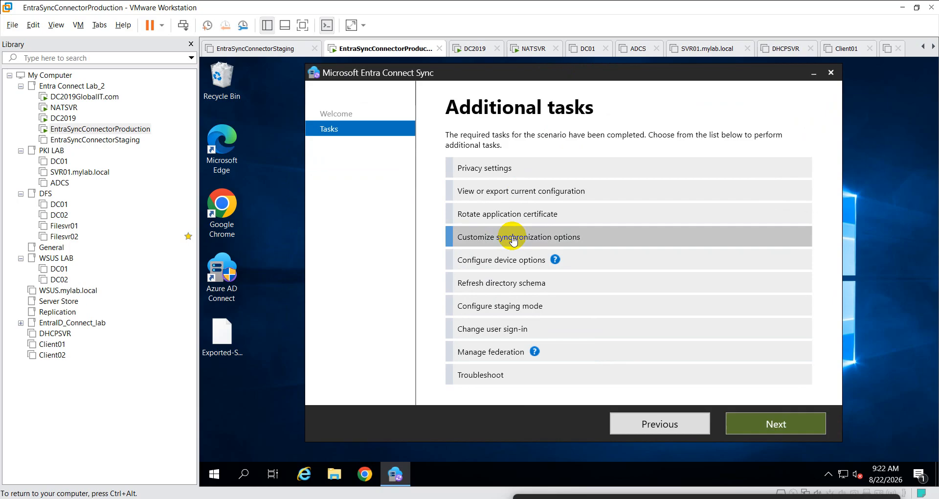
pyautogui.click(762, 423)
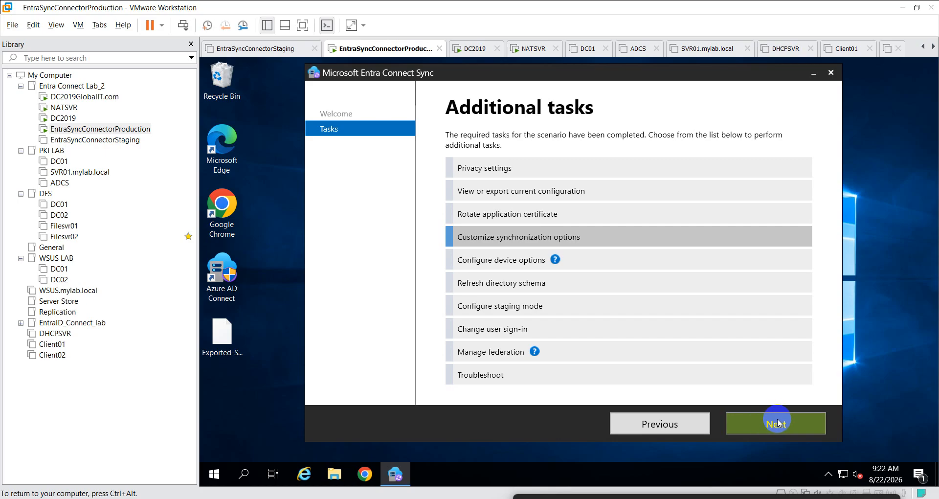
pyautogui.click(777, 424)
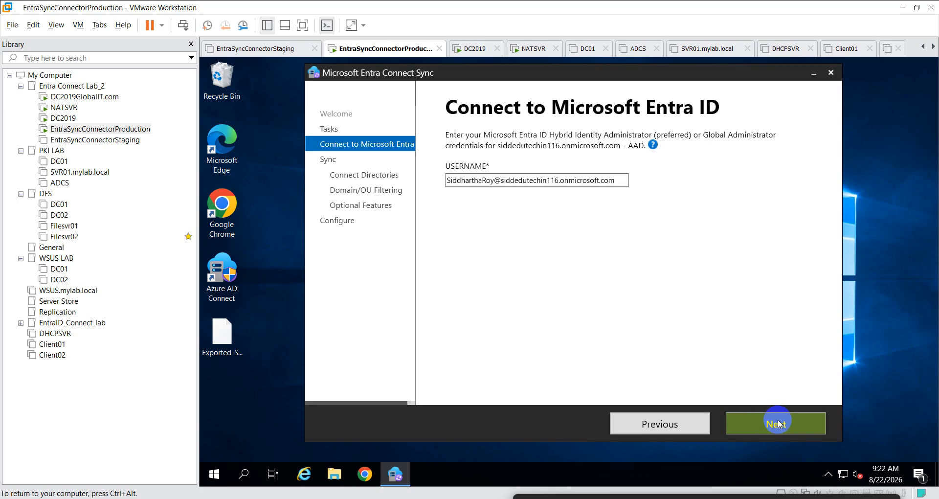
# - Sign in to Microsoft Entra ID with the administrator account and its password
pyautogui.click(777, 424)
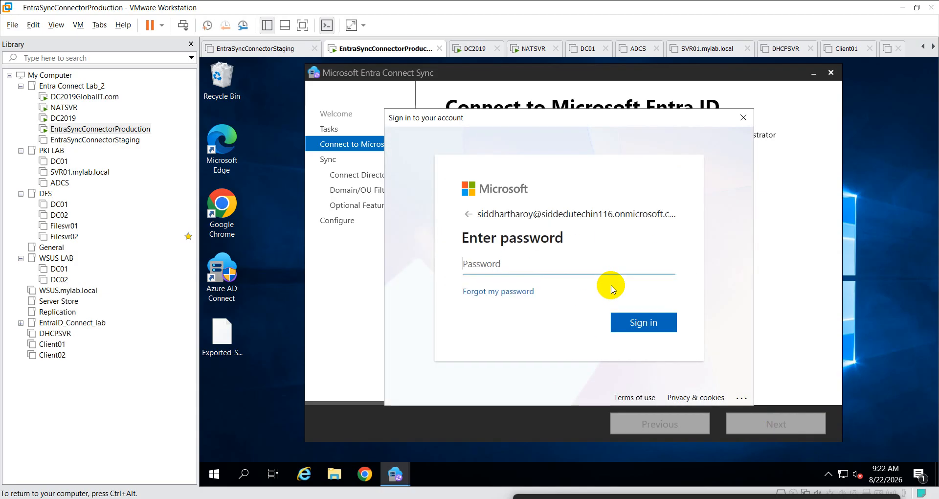
pyautogui.write('••••••••••••')
pyautogui.click(654, 324)
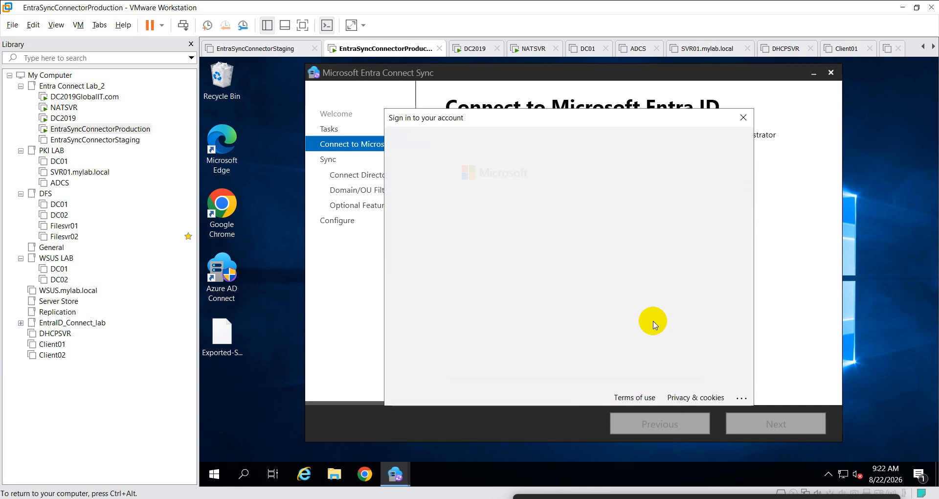
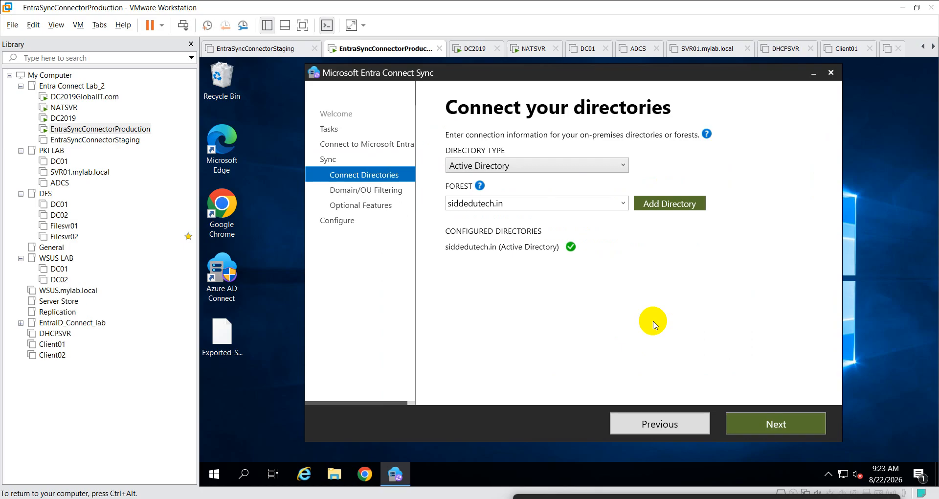
# - Select siddedutech.in as the forest and open its AD forest account prompt
pyautogui.click(664, 205)
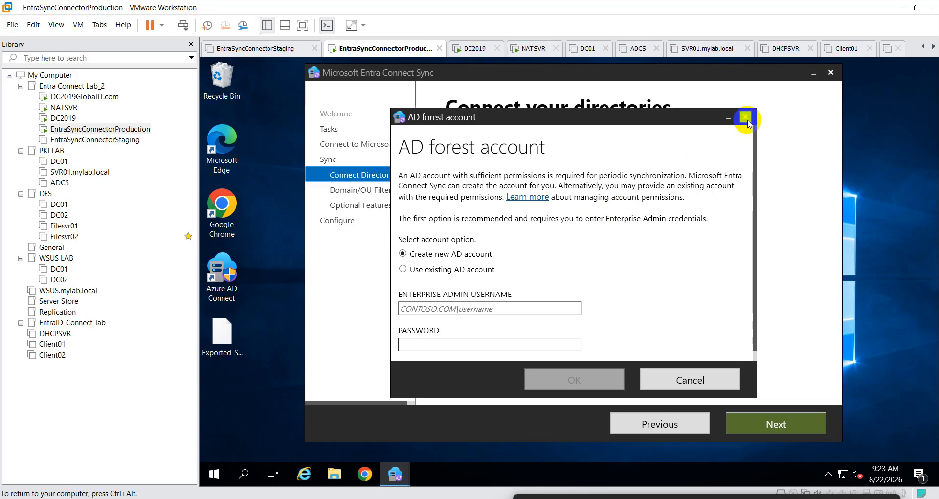
pyautogui.click(692, 380)
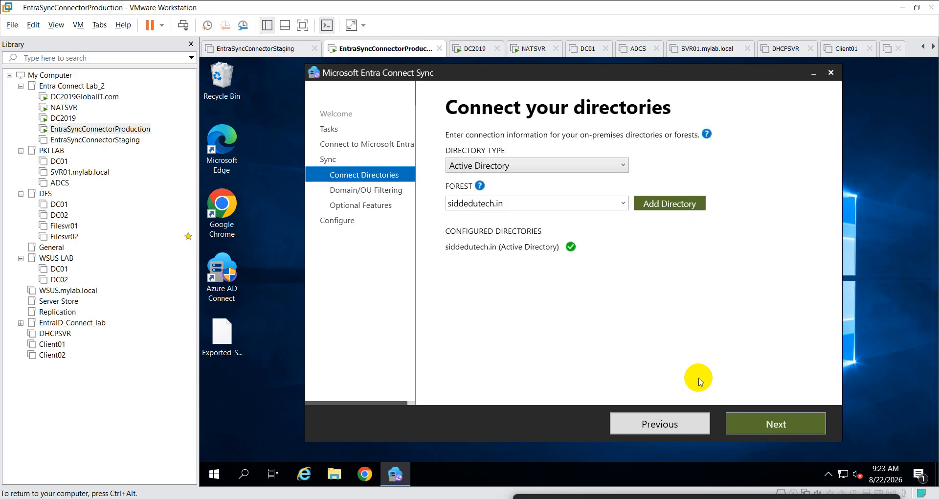
pyautogui.click(619, 204)
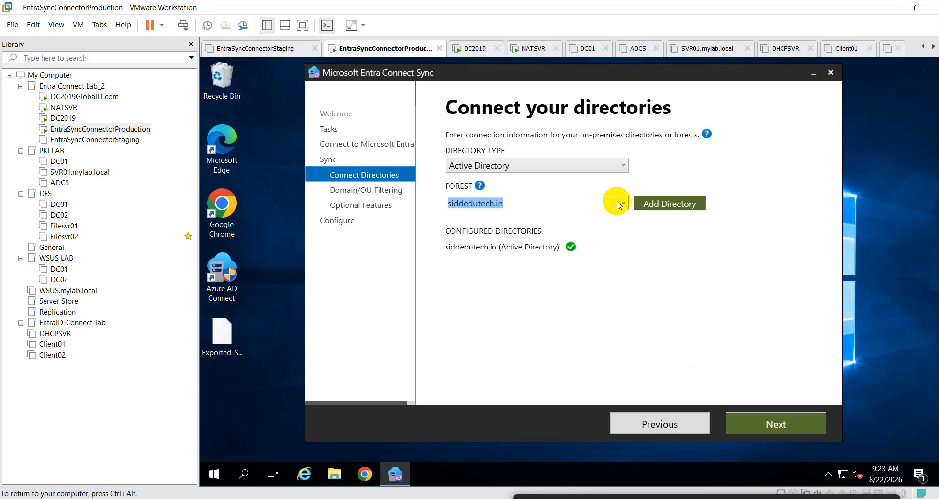
pyautogui.click(619, 205)
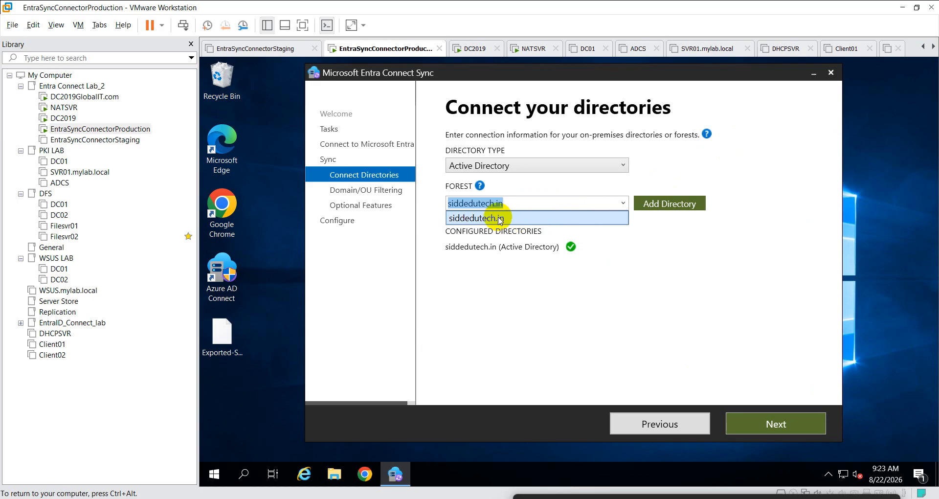
pyautogui.click(501, 218)
pyautogui.click(648, 203)
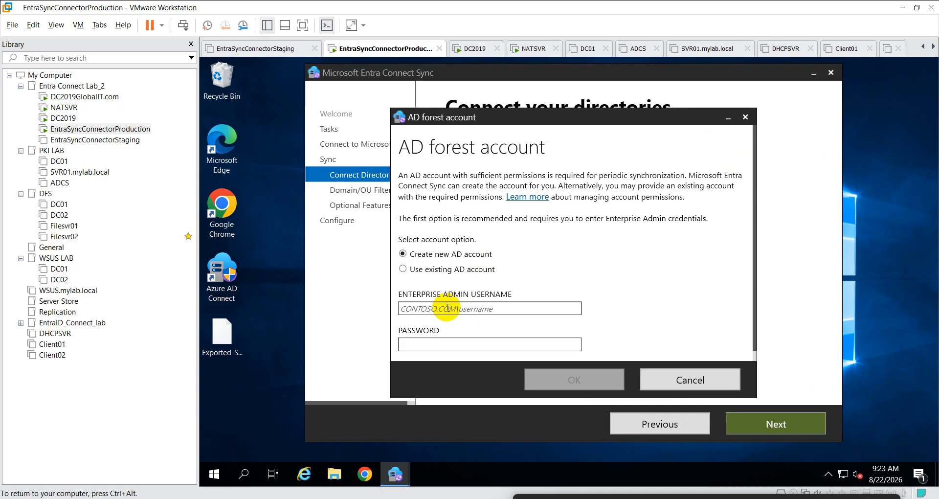
# - Submit an existing globalit.com admin account and its password as the forest account
pyautogui.write('Admin')
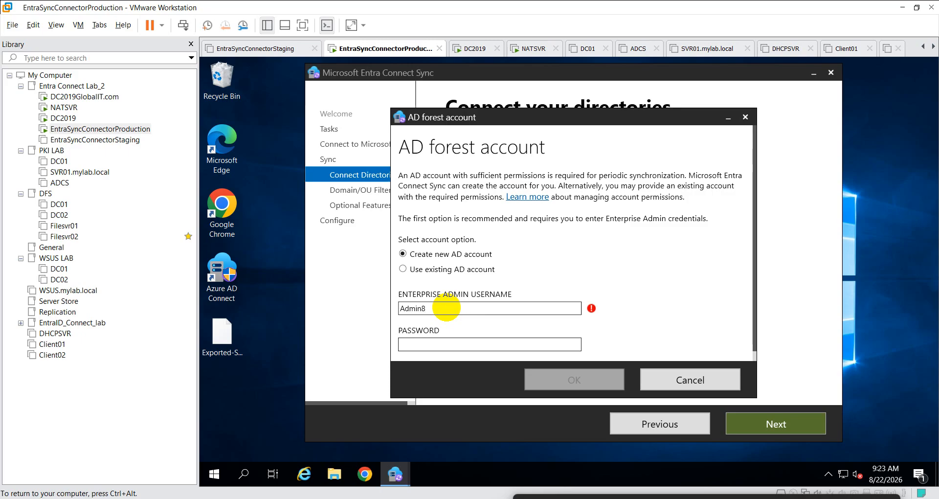
pyautogui.write('8@')
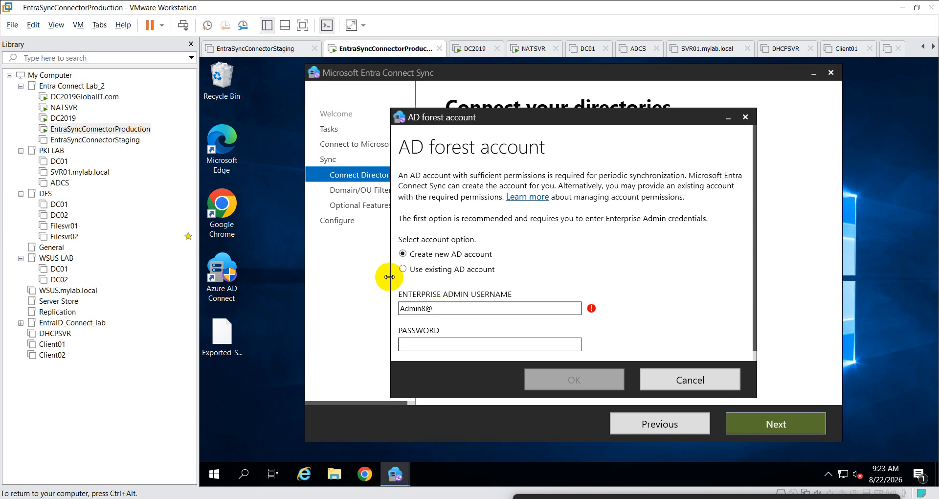
pyautogui.click(402, 269)
pyautogui.click(441, 310)
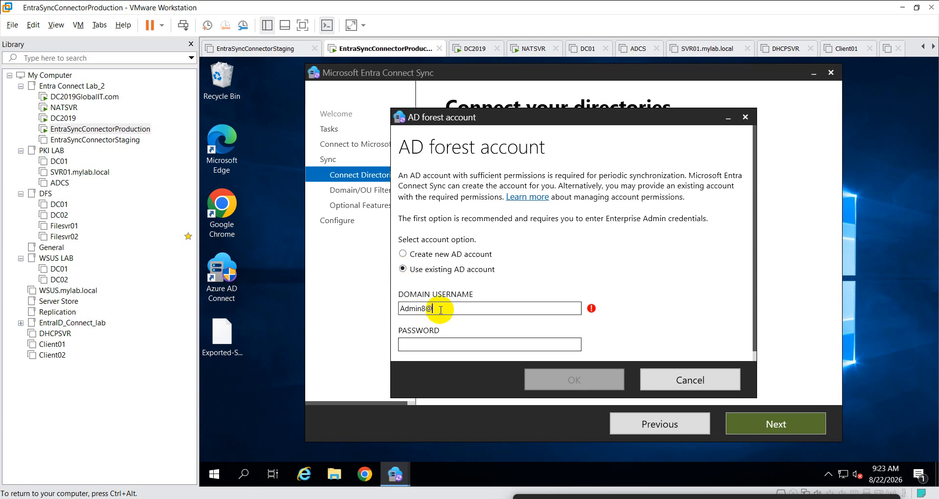
pyautogui.write('globalit.com')
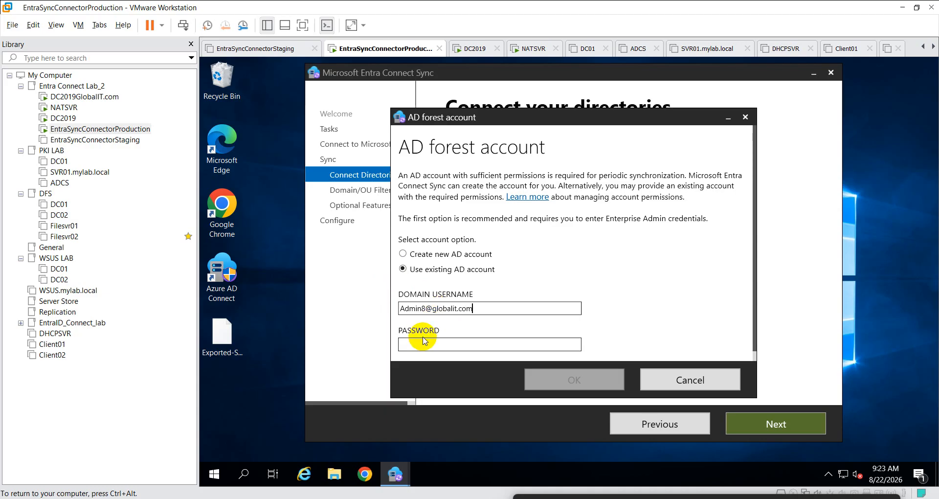
pyautogui.click(424, 342)
pyautogui.write('•')
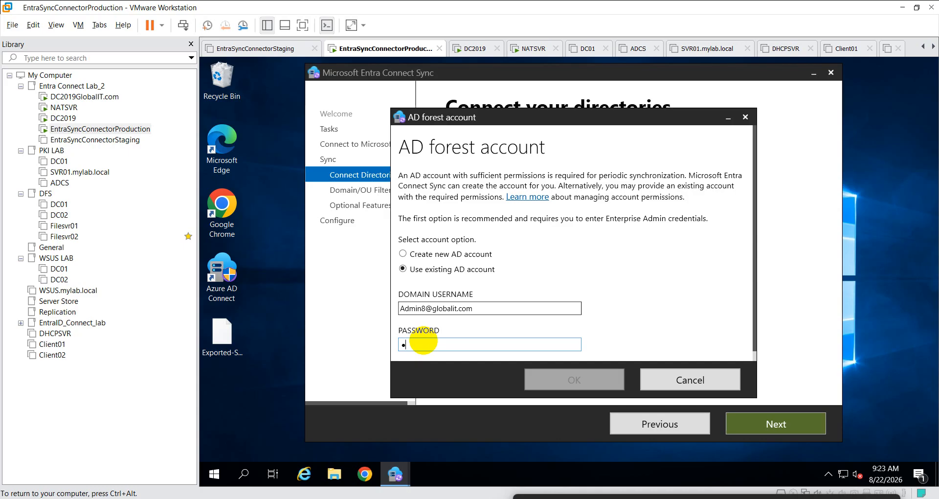
pyautogui.write('••••••••')
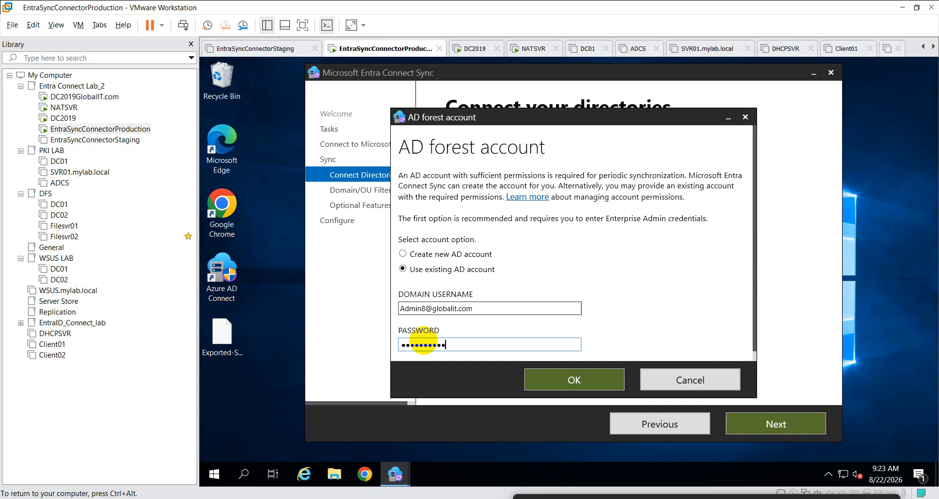
pyautogui.click(562, 379)
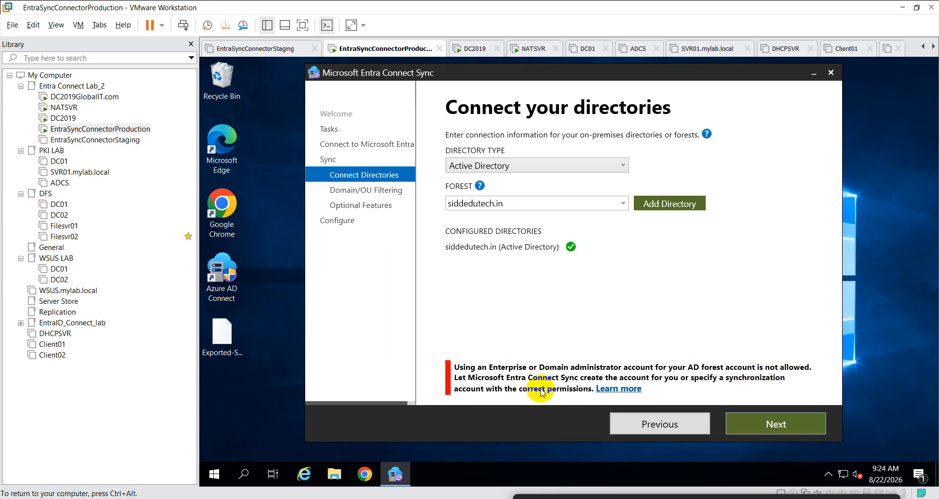
# - Choose Create new AD account and submit it with the enterprise admin password
pyautogui.click(673, 208)
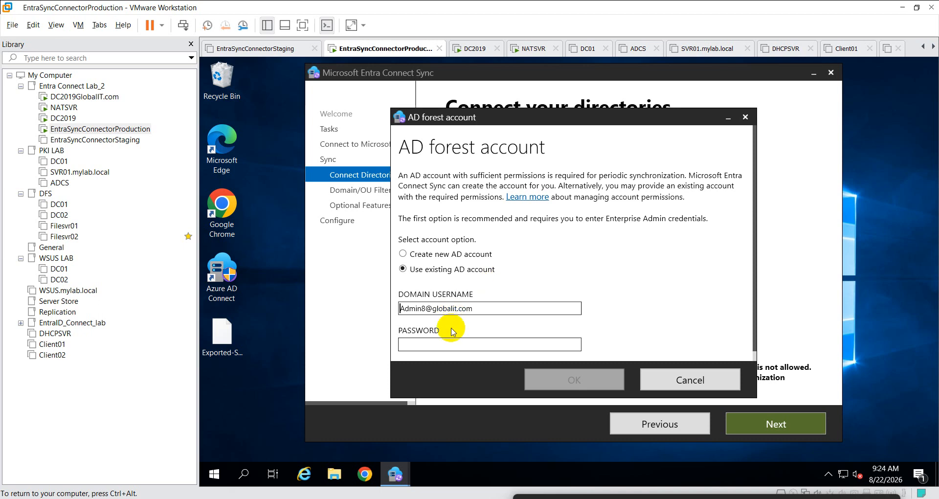
pyautogui.click(427, 257)
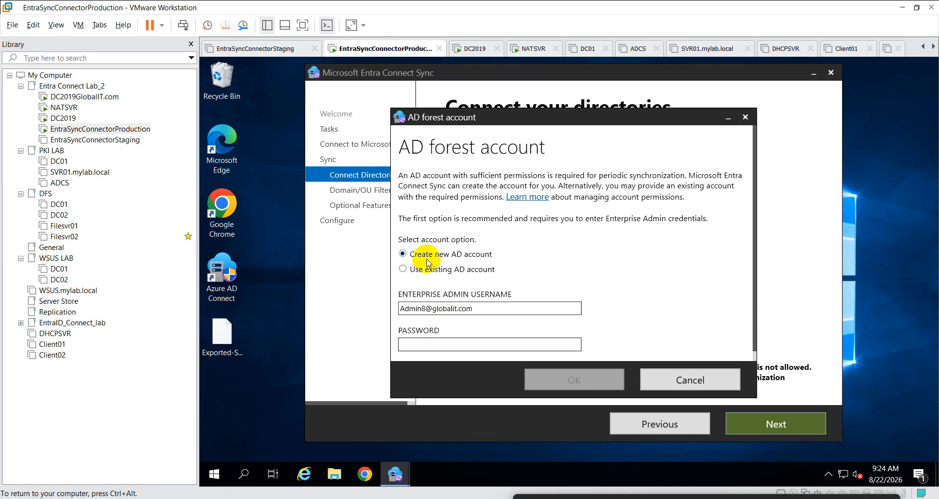
pyautogui.click(431, 348)
pyautogui.write('•••')
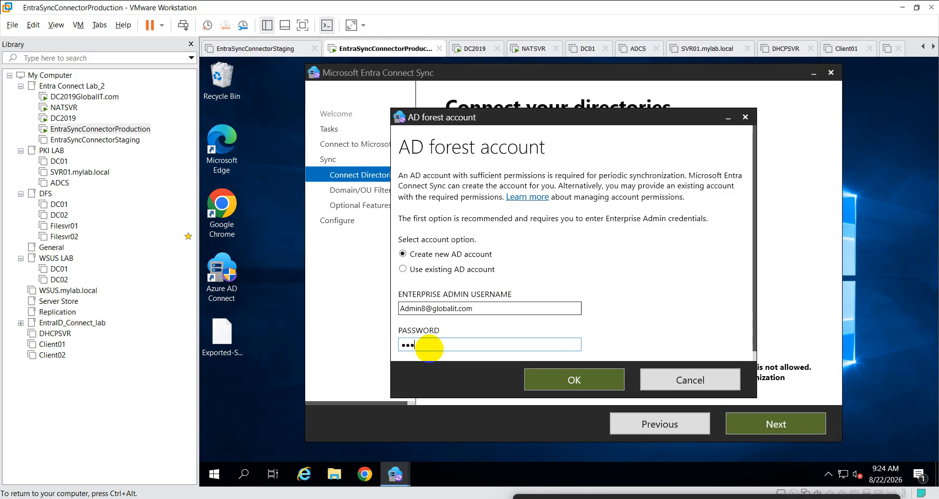
pyautogui.write('••••••••')
pyautogui.press('BackSpace')
pyautogui.press('BackSpace')
pyautogui.press('BackSpace')
pyautogui.press('BackSpace')
pyautogui.press('BackSpace')
pyautogui.press('BackSpace')
pyautogui.press('BackSpace')
pyautogui.press('BackSpace')
pyautogui.press('BackSpace')
pyautogui.press('BackSpace')
pyautogui.press('BackSpace')
pyautogui.write('•••••••••••')
pyautogui.click(533, 374)
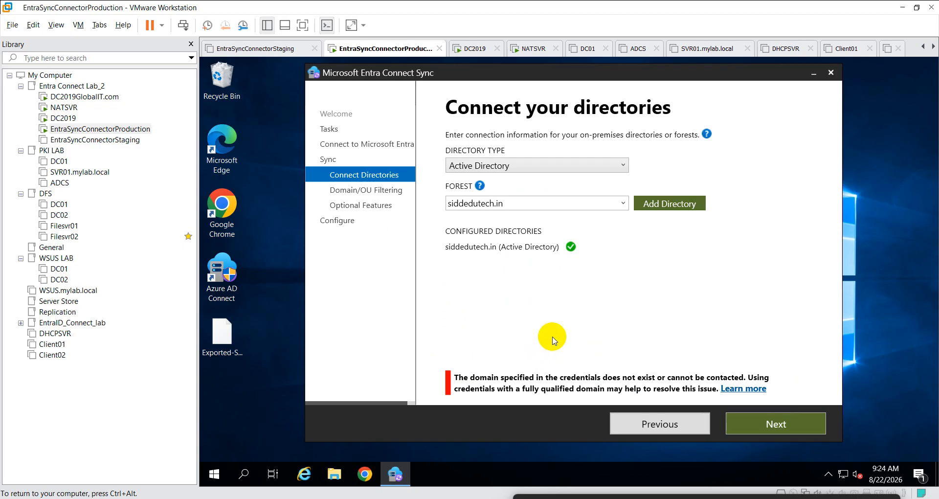
# - Keep forest siddedutech.in and directory type Active Directory, then resubmit the admin password
pyautogui.click(622, 205)
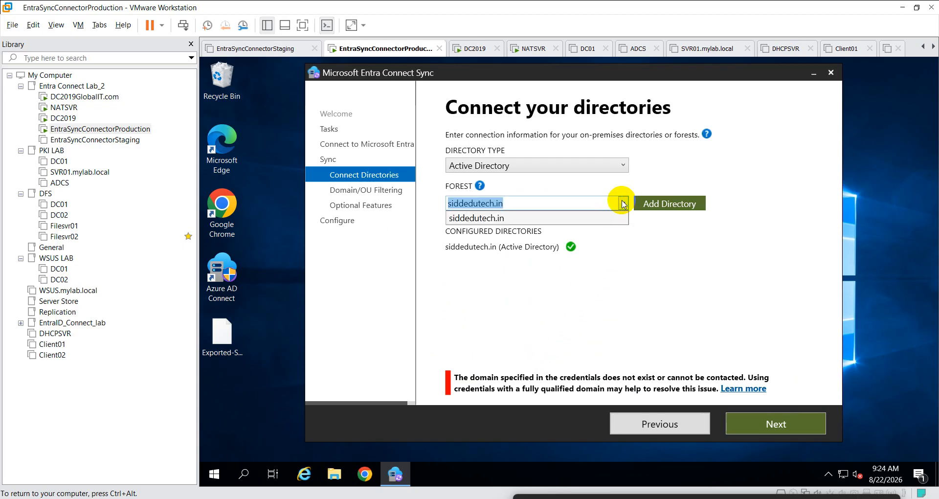
pyautogui.click(629, 242)
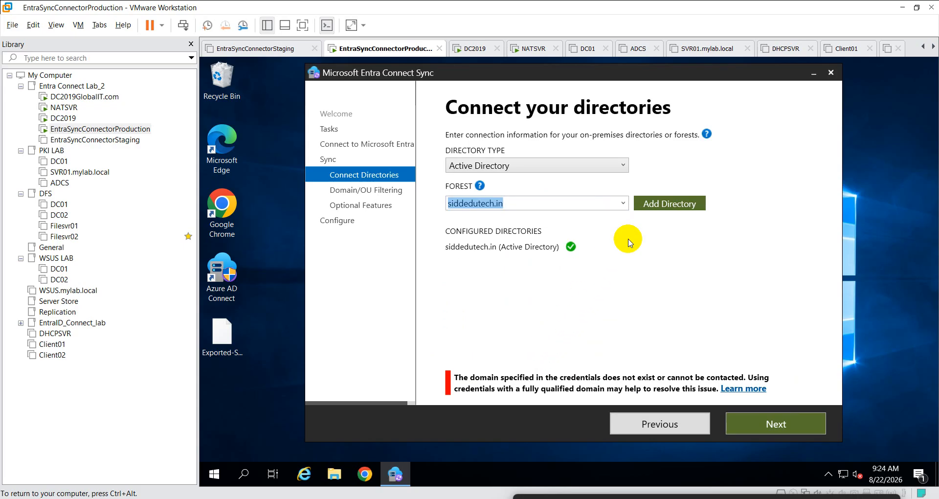
pyautogui.click(598, 166)
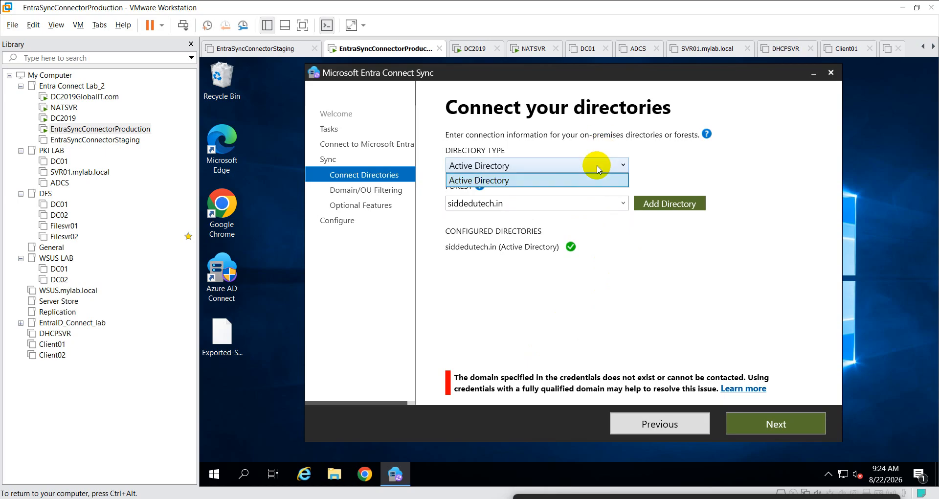
pyautogui.click(645, 173)
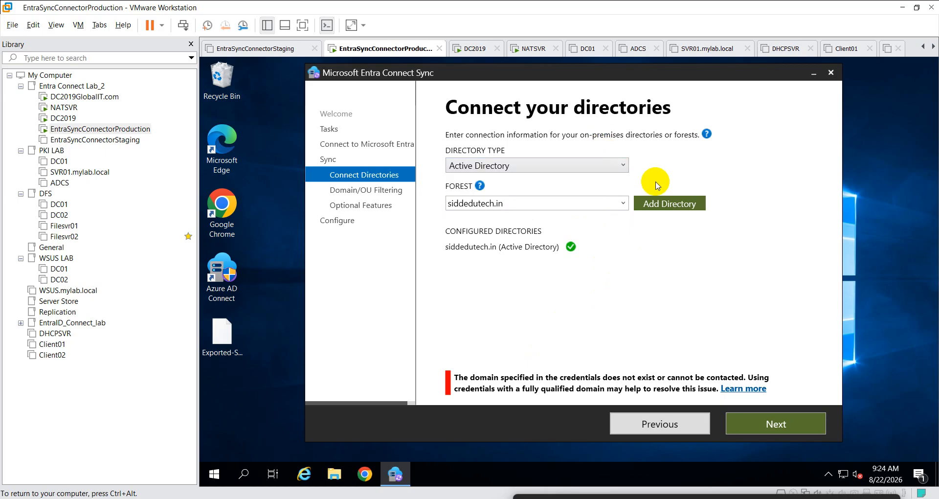
pyautogui.click(669, 213)
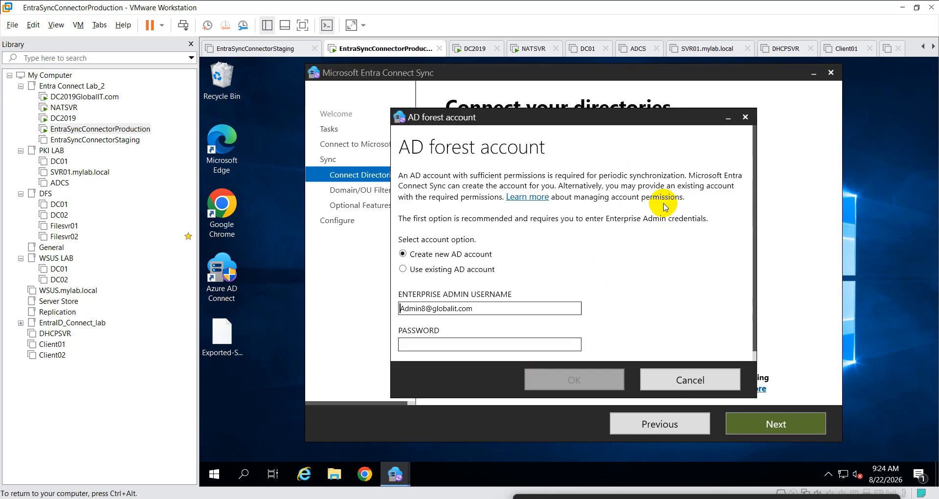
pyautogui.click(427, 345)
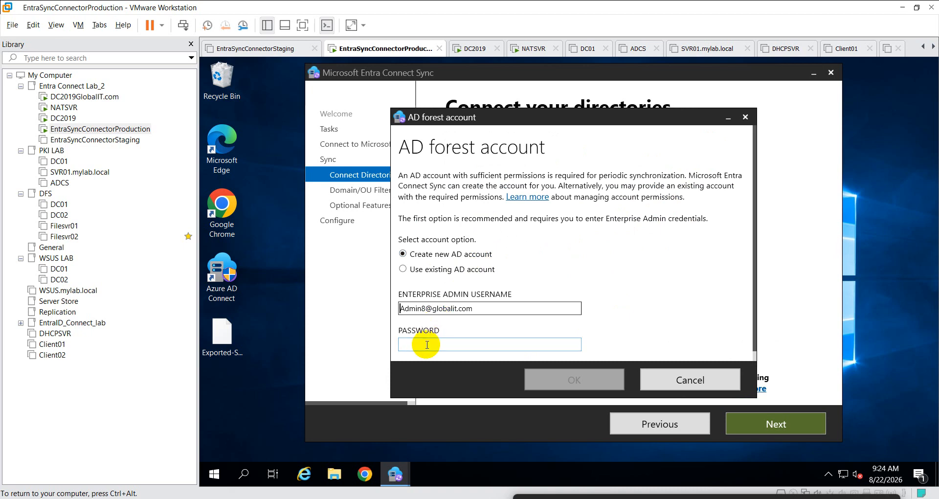
pyautogui.write('•••••')
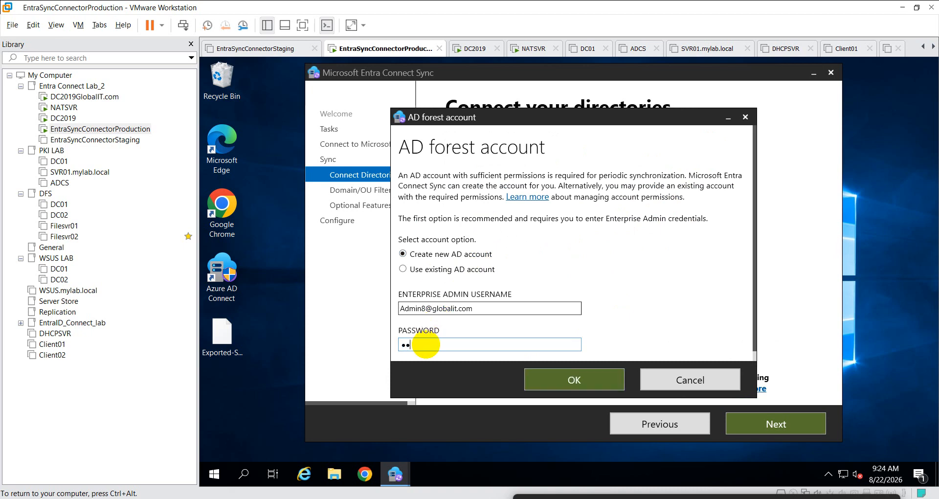
pyautogui.write('••••••')
pyautogui.click(562, 379)
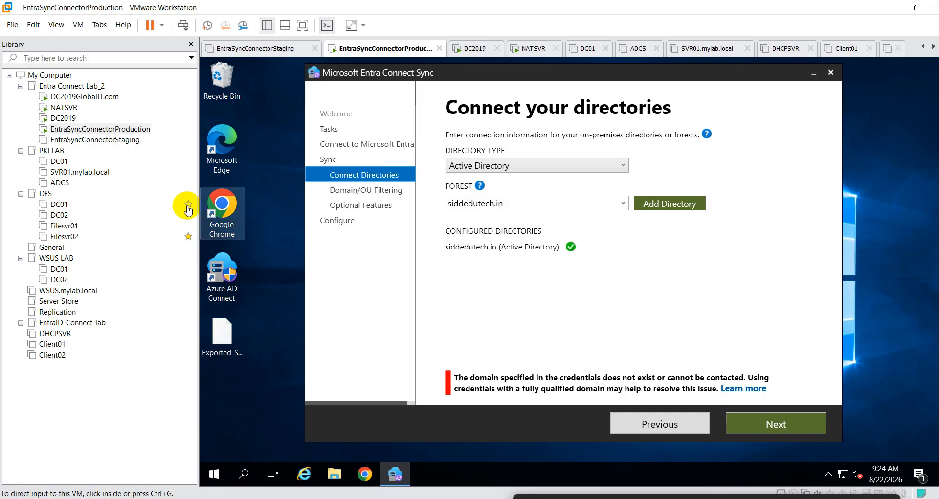
# - Open a command prompt and ping globalit.com to confirm it replies
pyautogui.rightClick(218, 484)
pyautogui.click(372, 421)
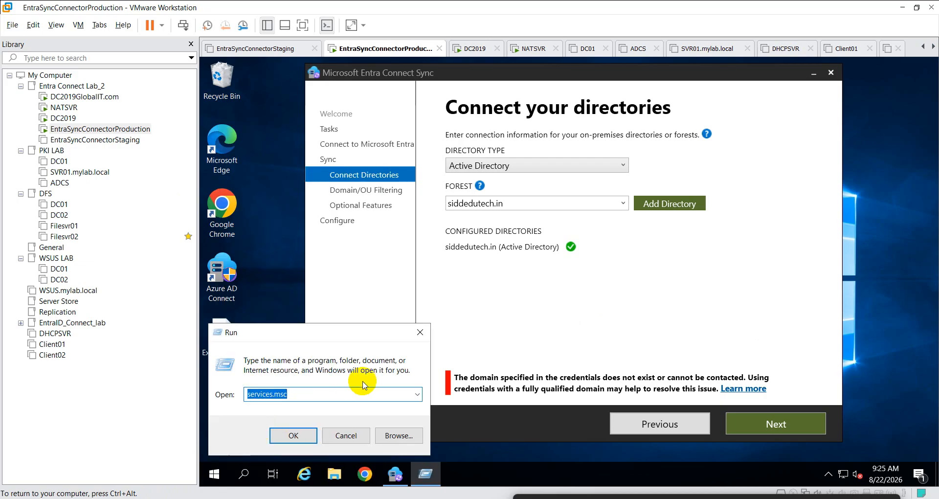
pyautogui.write('cmd')
pyautogui.press('Return')
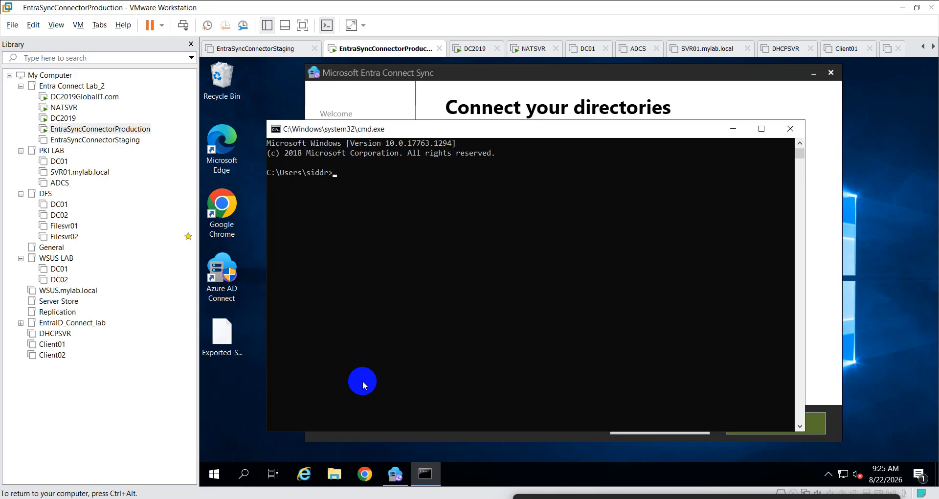
pyautogui.write('ping globalit.com')
pyautogui.press('Return')
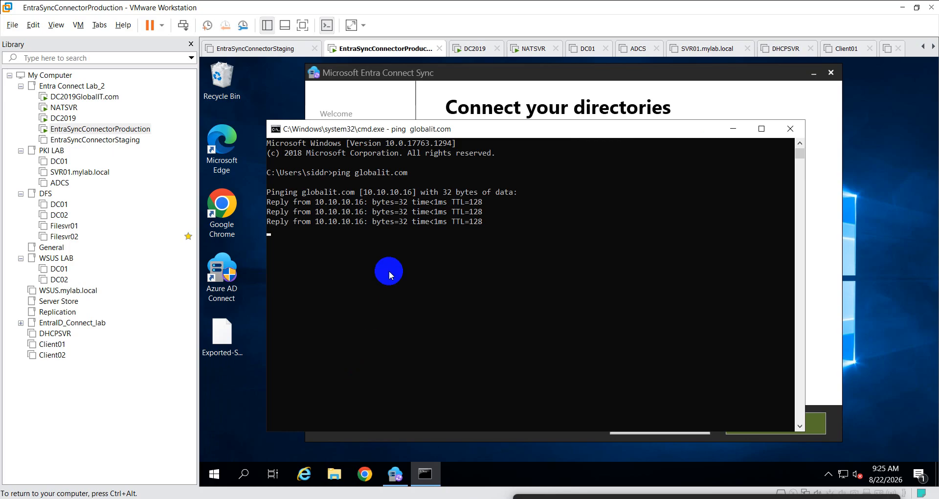
# - Copy the globalit.com domain name from the ping output and hide the console
pyautogui.moveTo(359, 179); pyautogui.dragTo(407, 180)
pyautogui.rightClick(406, 180)
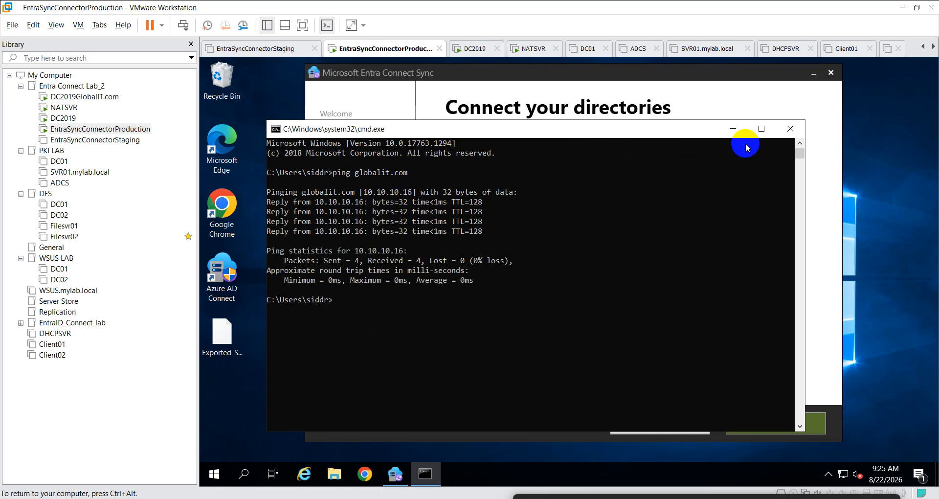
pyautogui.click(733, 130)
# - Add the forest using the GLOBALIT.COM\ enterprise admin username and its password
pyautogui.click(654, 204)
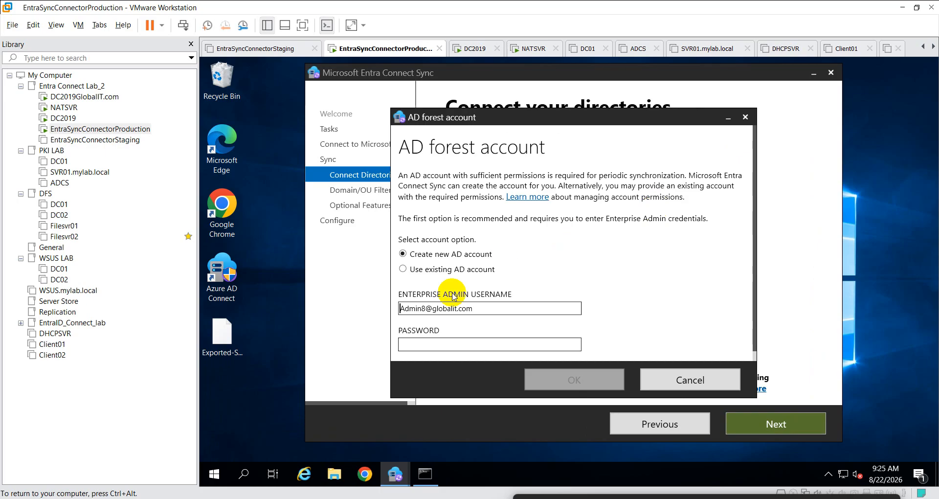
pyautogui.doubleClick(480, 313)
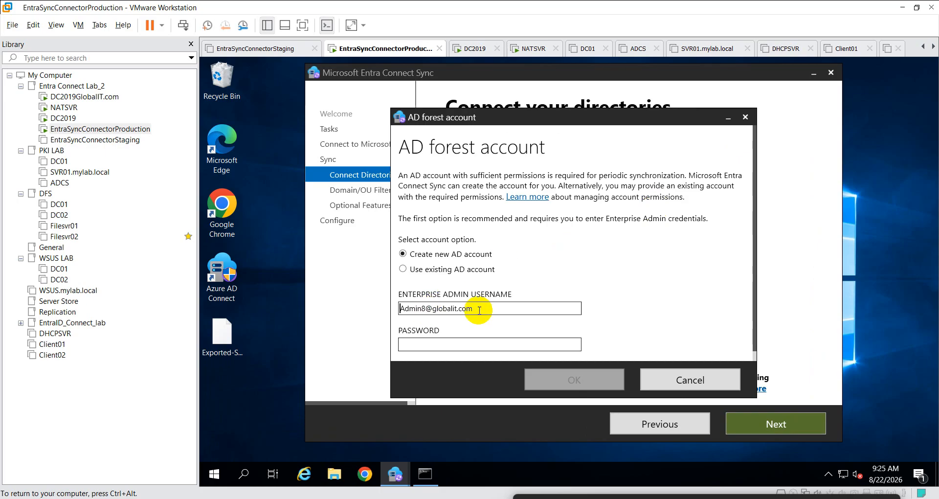
pyautogui.hotkey('ctrl', 'v')
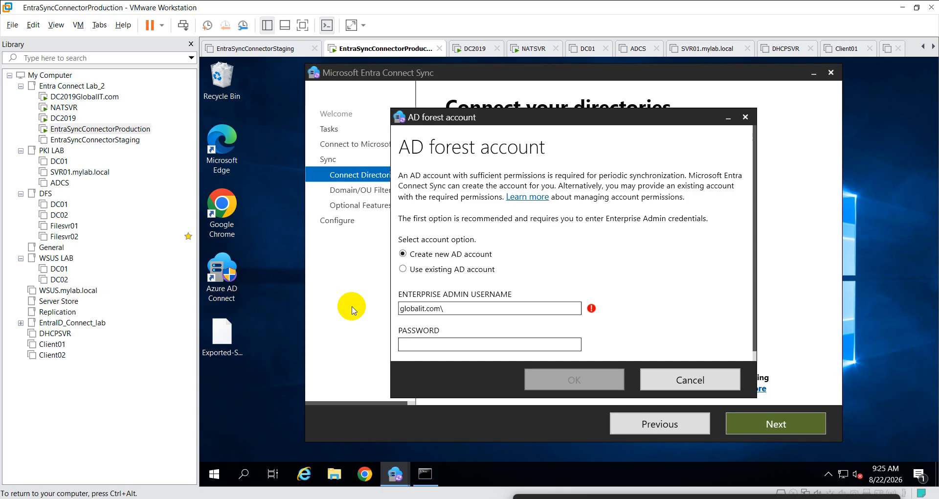
pyautogui.write('\\Admin8')
pyautogui.press('Tab')
pyautogui.write('•••••••')
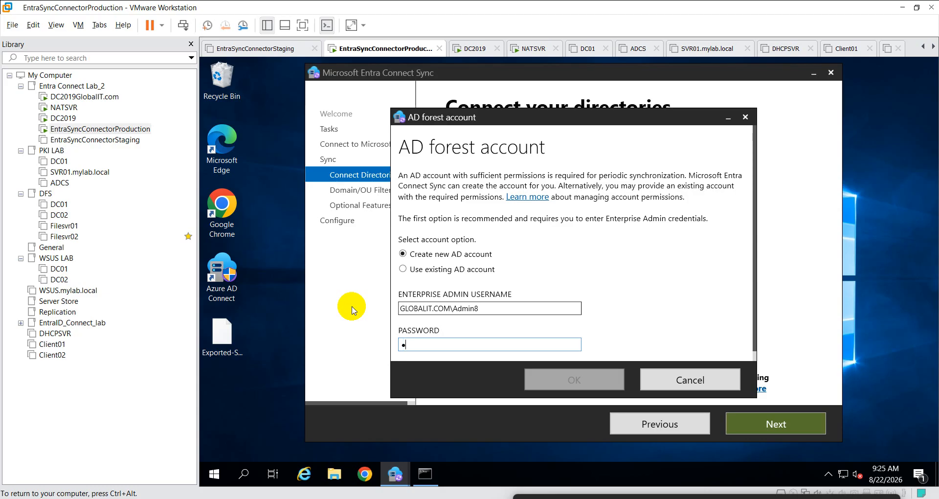
pyautogui.write('•••••')
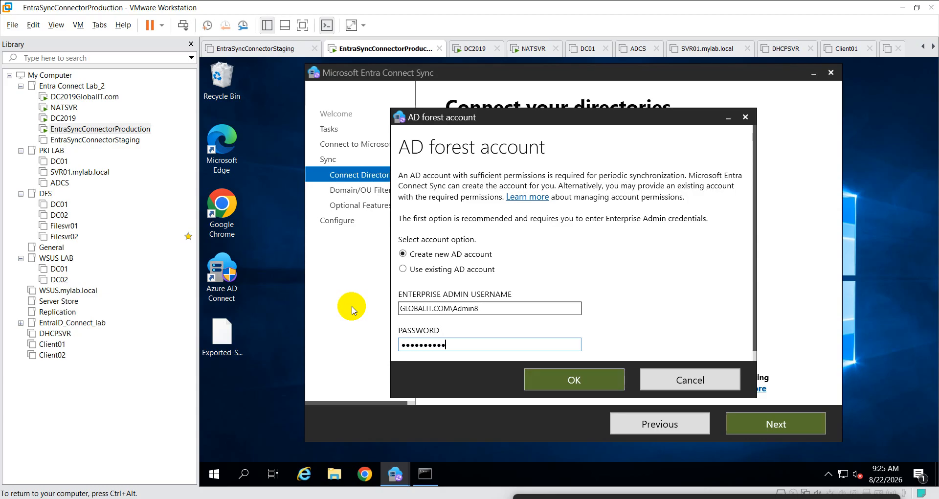
pyautogui.click(561, 378)
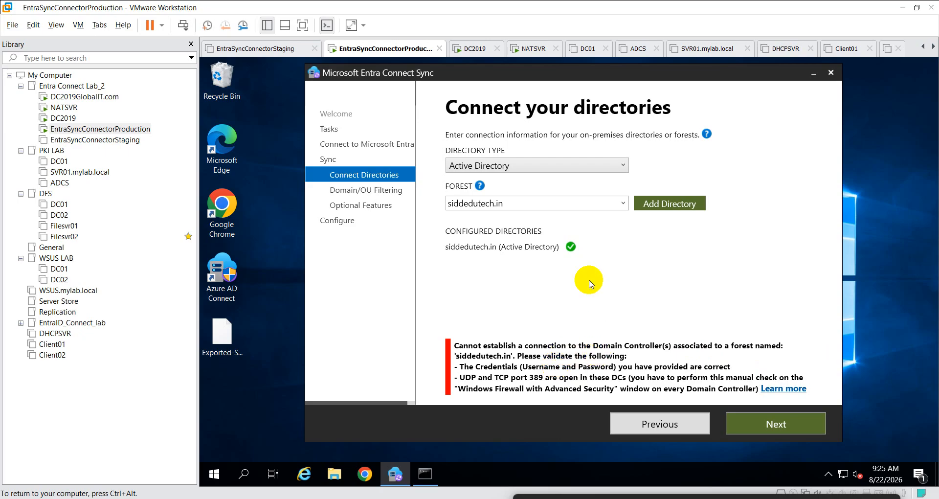
pyautogui.click(623, 203)
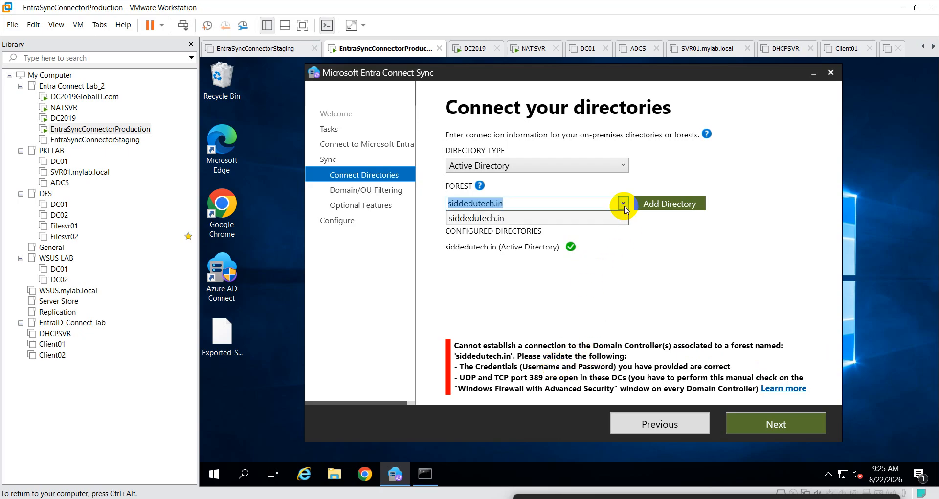
pyautogui.click(617, 252)
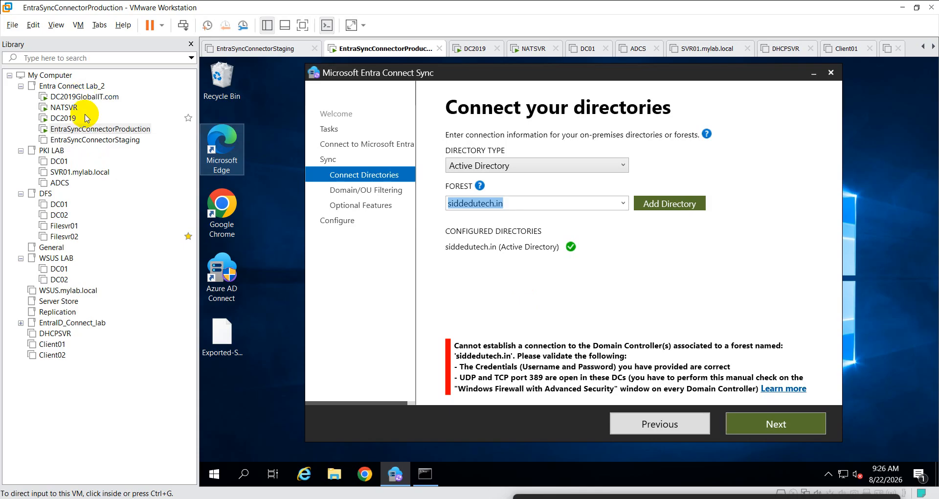
pyautogui.click(498, 264)
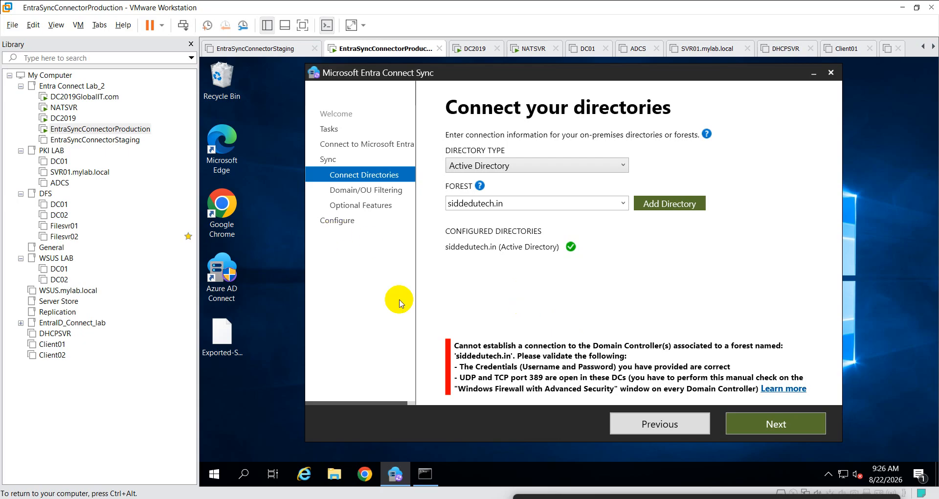
pyautogui.rightClick(214, 474)
pyautogui.click(267, 414)
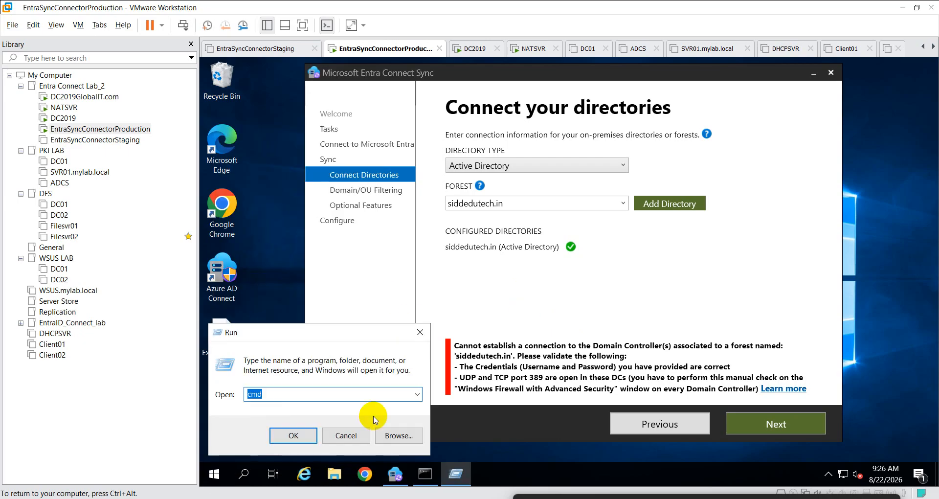
pyautogui.write('firewal')
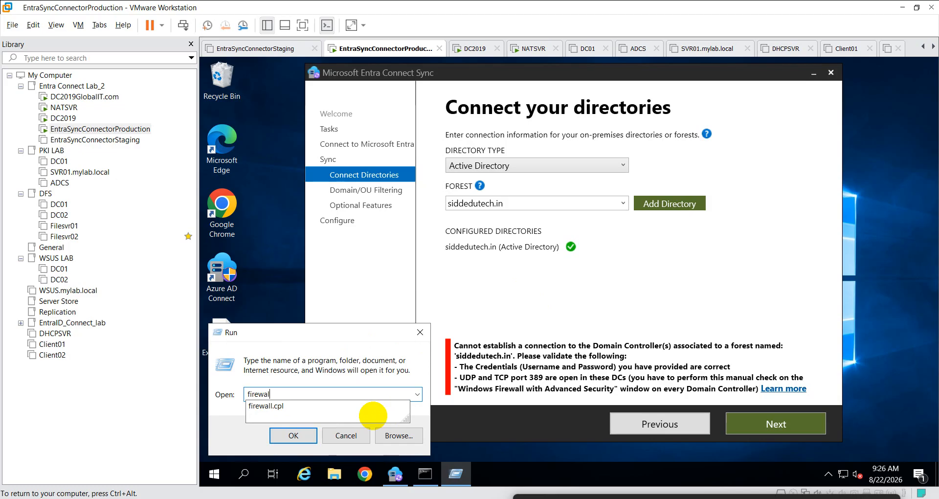
pyautogui.write('l.cpl')
pyautogui.press('Return')
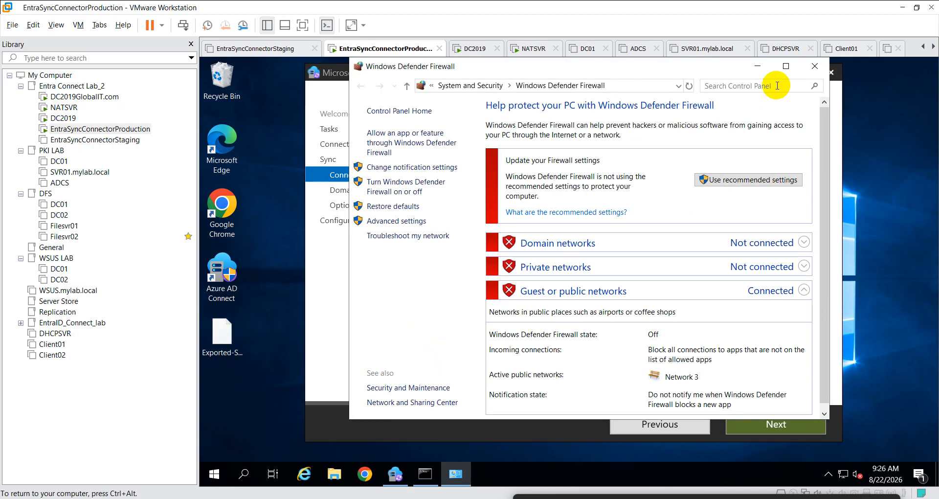
pyautogui.click(815, 66)
pyautogui.doubleClick(88, 97)
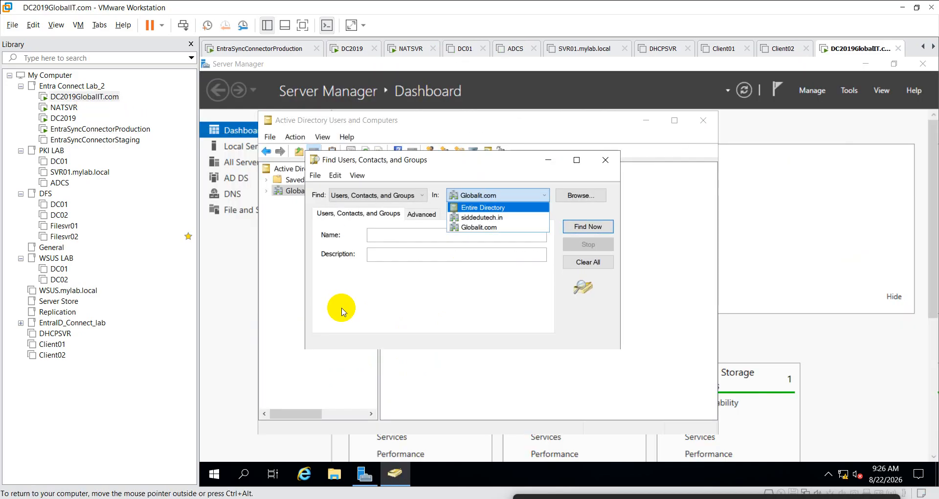
pyautogui.rightClick(215, 473)
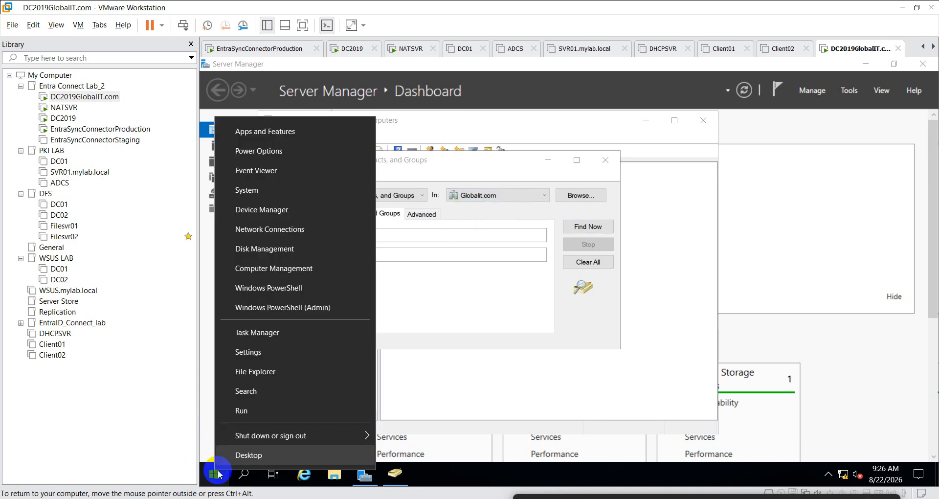
pyautogui.click(259, 413)
pyautogui.write('f')
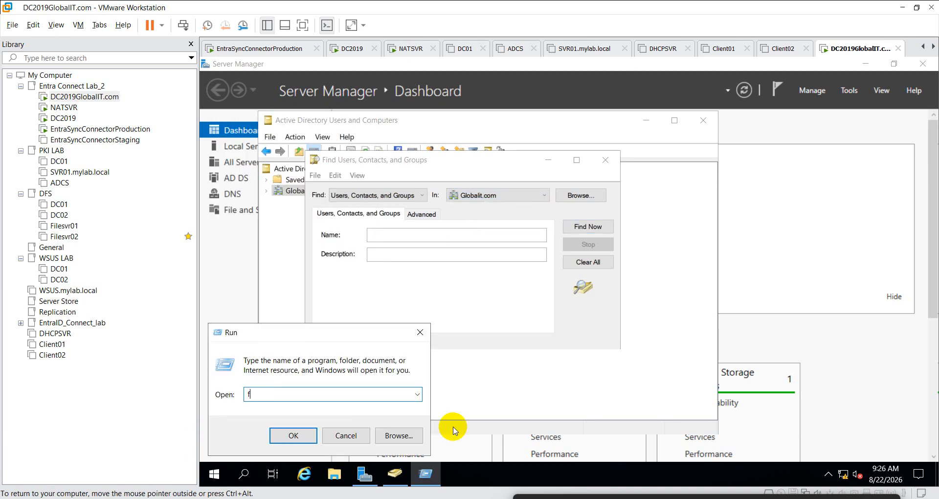
pyautogui.write('irewall.c')
pyautogui.press('Return')
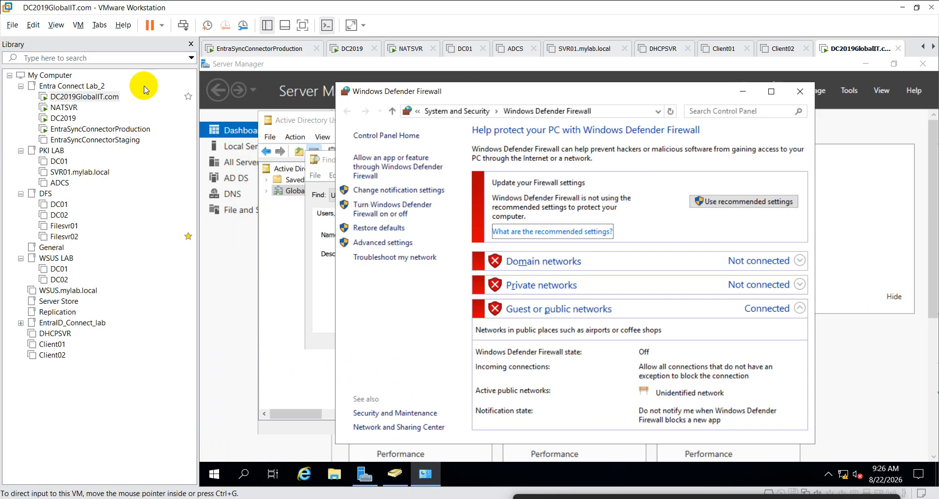
pyautogui.click(71, 121)
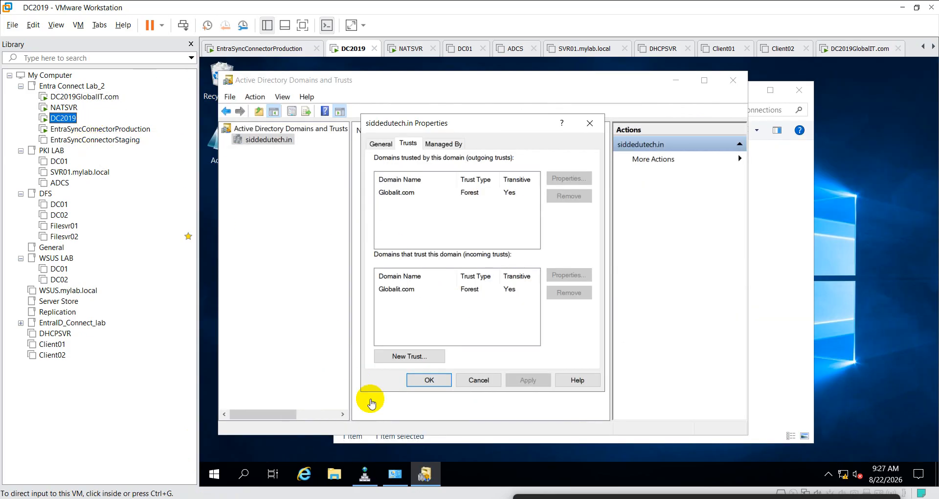
pyautogui.click(401, 477)
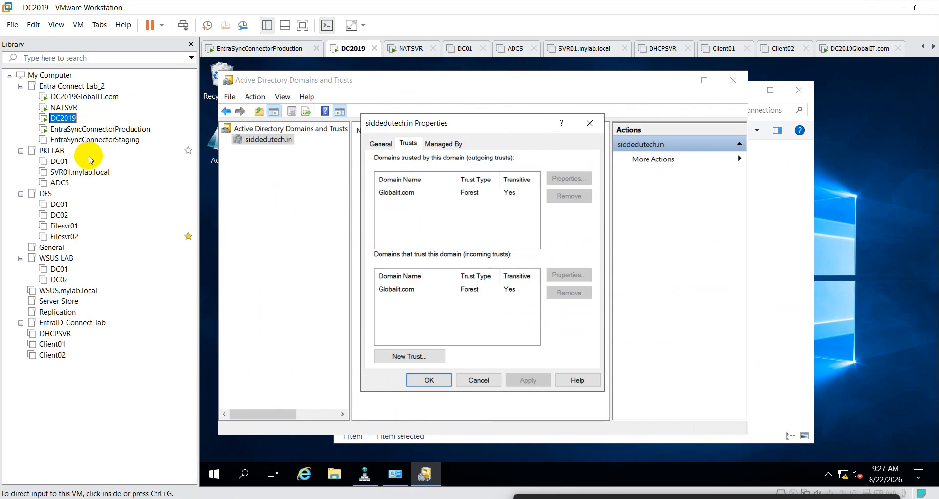
pyautogui.click(72, 132)
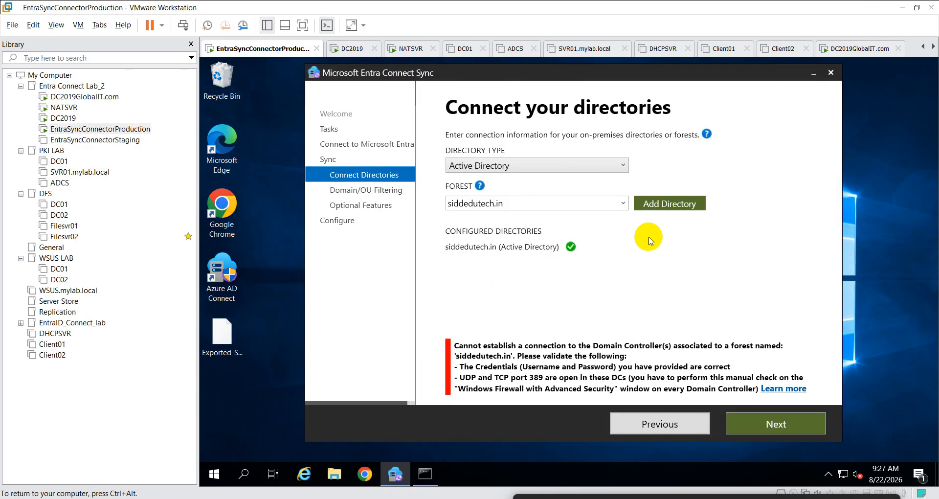
# - Retry the forest with Use existing AD account, re-entering the password with caps lock off
pyautogui.click(684, 205)
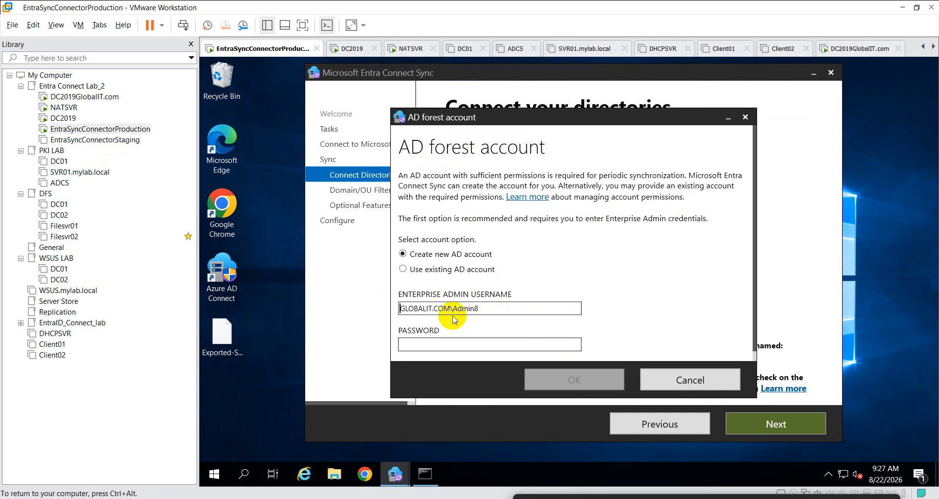
pyautogui.moveTo(488, 309); pyautogui.dragTo(341, 308)
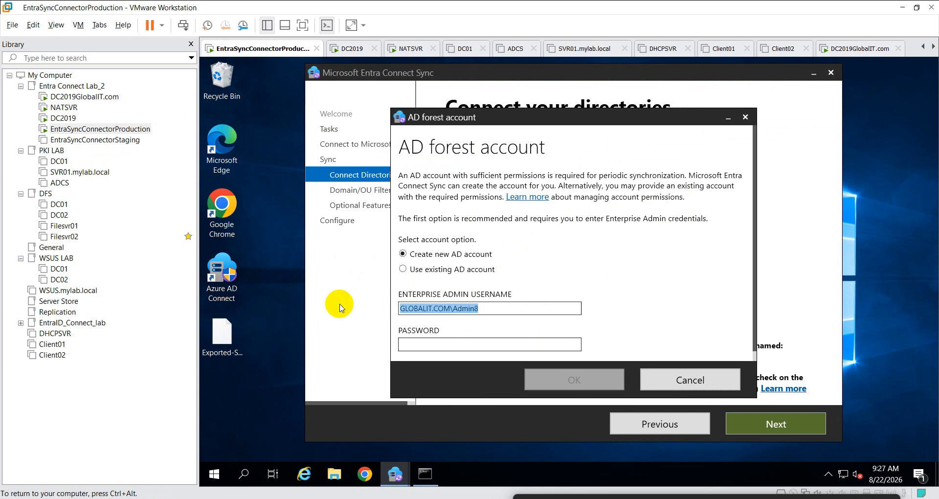
pyautogui.click(450, 270)
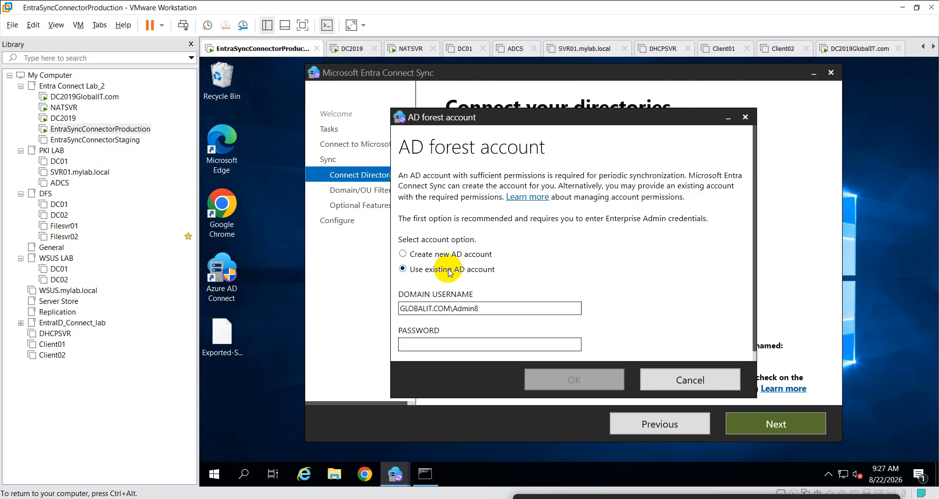
pyautogui.click(444, 344)
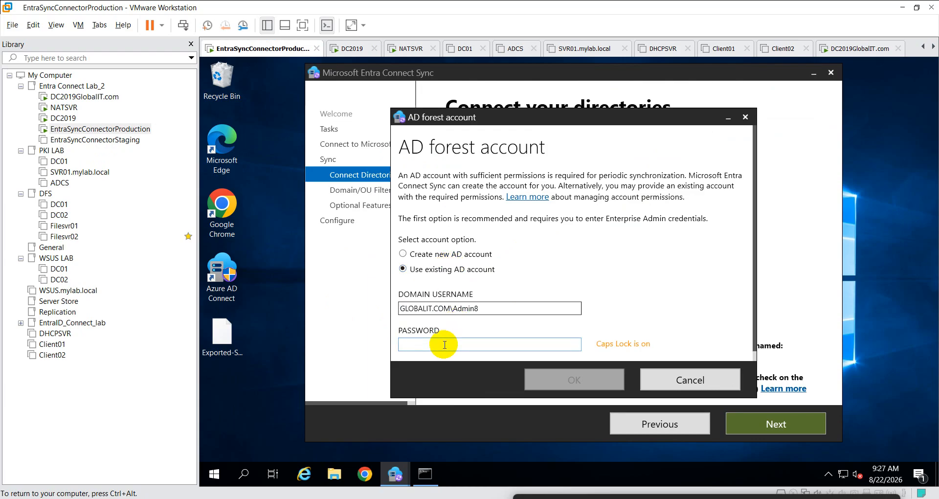
pyautogui.press('capslock')
pyautogui.write('••••••')
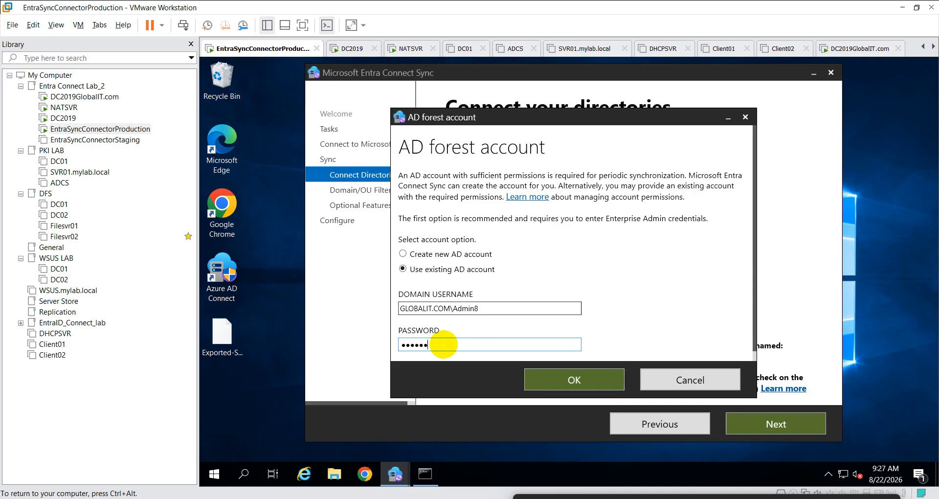
pyautogui.write('••••••')
pyautogui.click(557, 386)
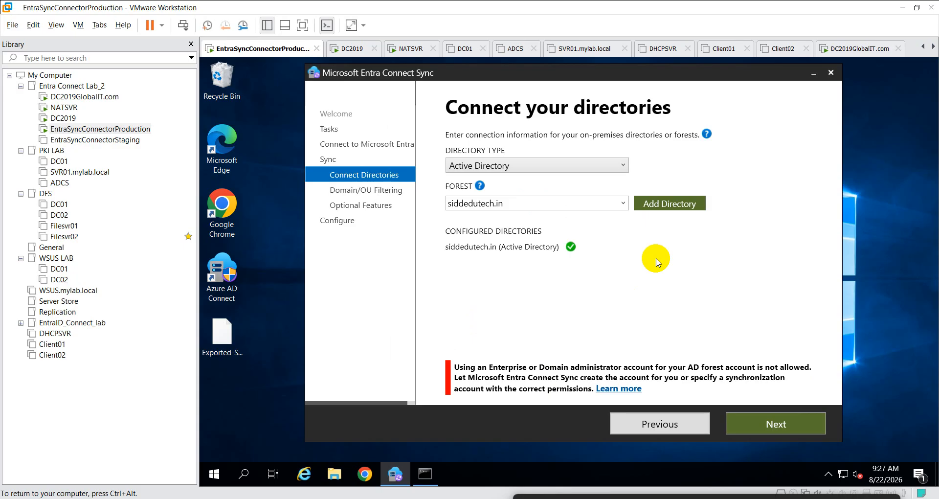
# - Switch to Create new AD account, enter the Enterprise Admin password and confirm
pyautogui.click(666, 203)
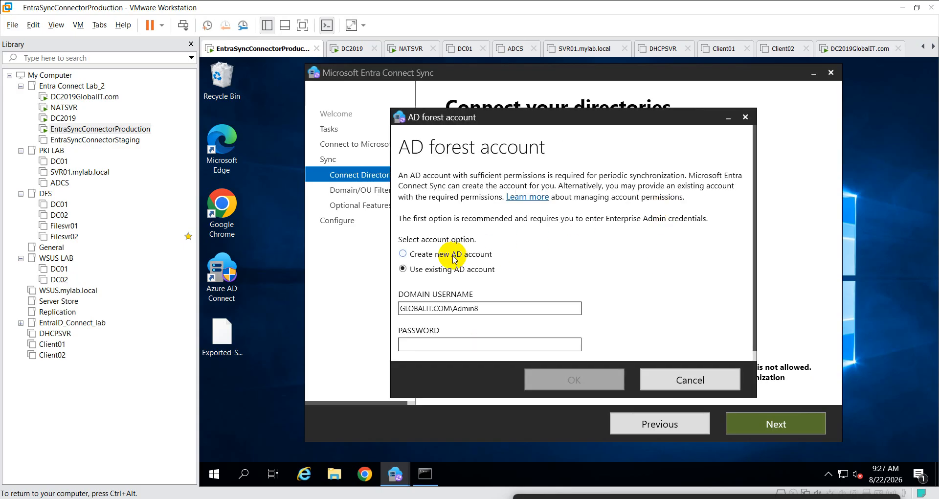
pyautogui.click(454, 260)
pyautogui.click(431, 342)
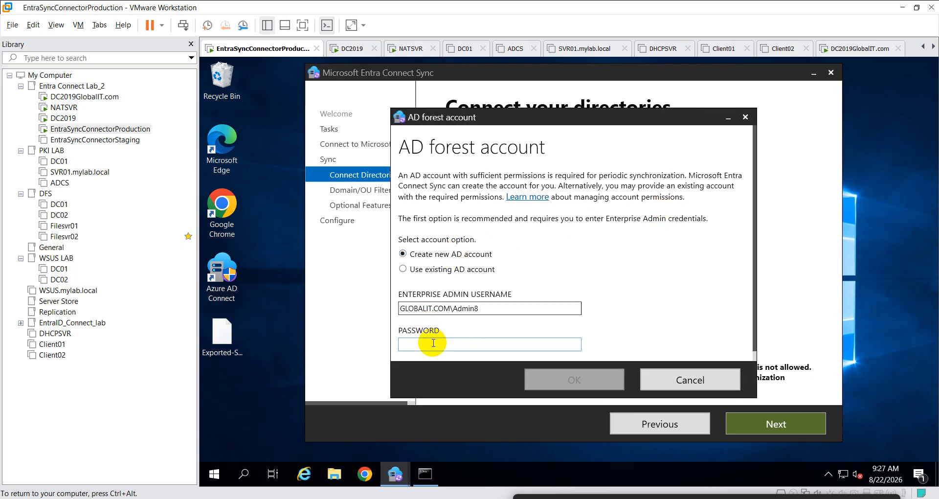
pyautogui.write('•••••••••')
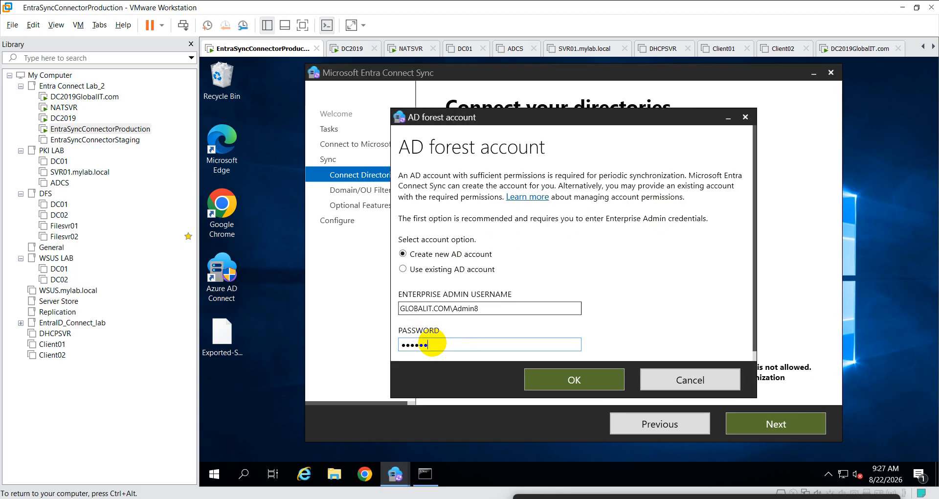
pyautogui.write('•••')
pyautogui.click(551, 378)
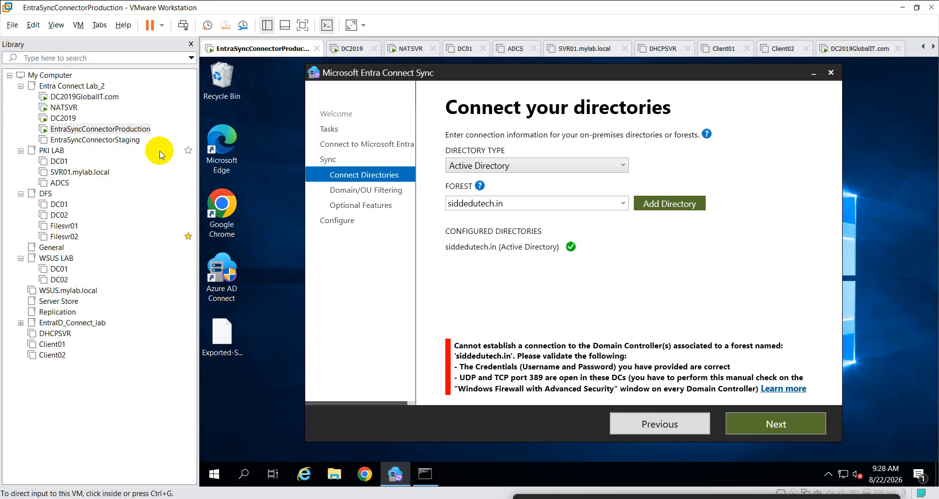
# - On the DC2019GlobalIT.com VM, start a new inbound rule in the advanced firewall settings
pyautogui.click(84, 96)
pyautogui.click(466, 266)
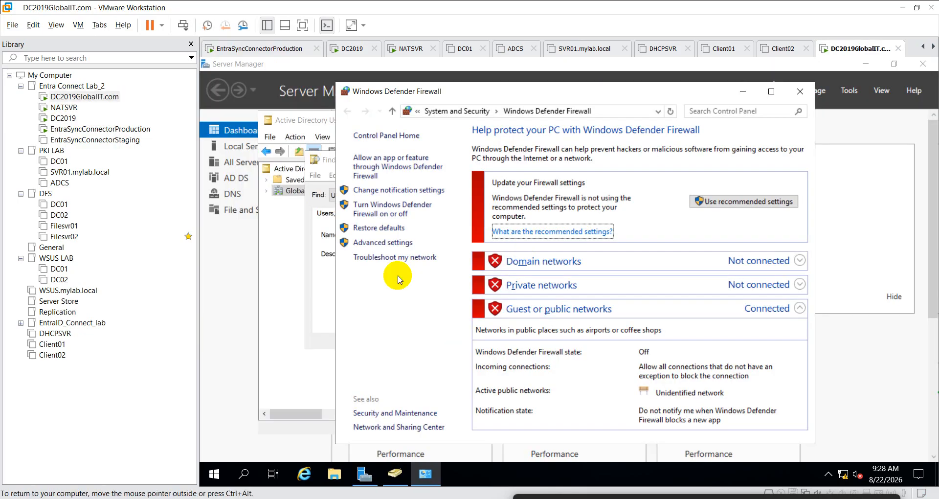
pyautogui.click(380, 243)
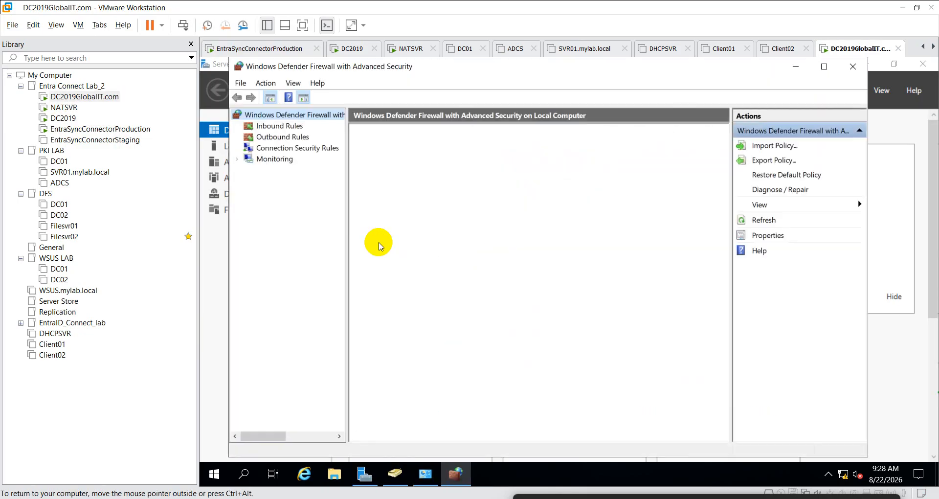
pyautogui.click(277, 125)
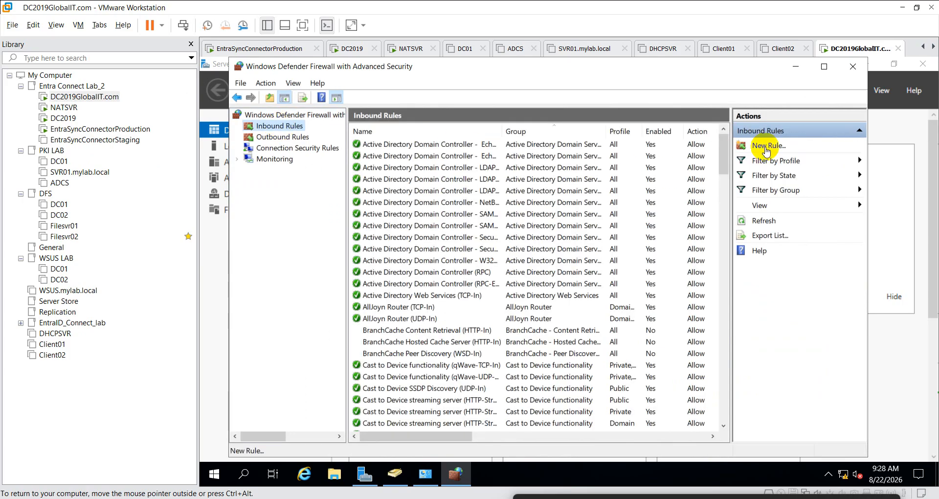
pyautogui.click(763, 148)
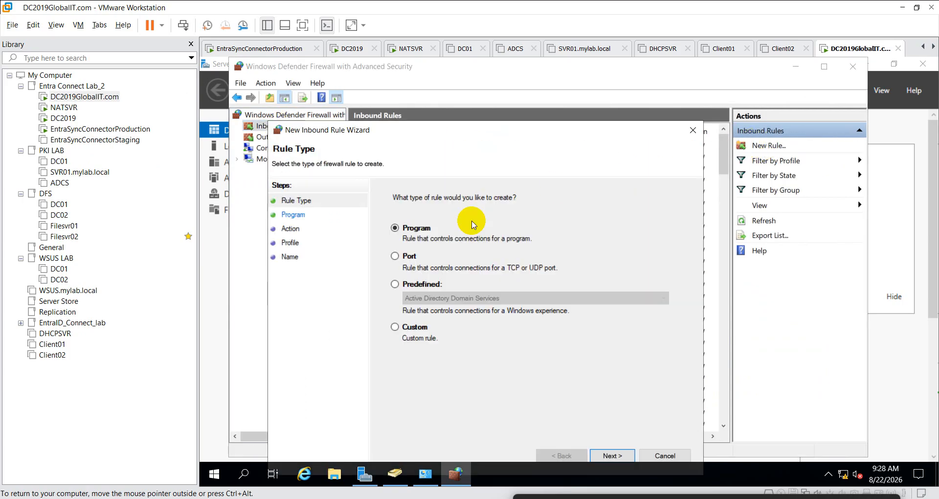
pyautogui.moveTo(509, 131); pyautogui.dragTo(528, 70)
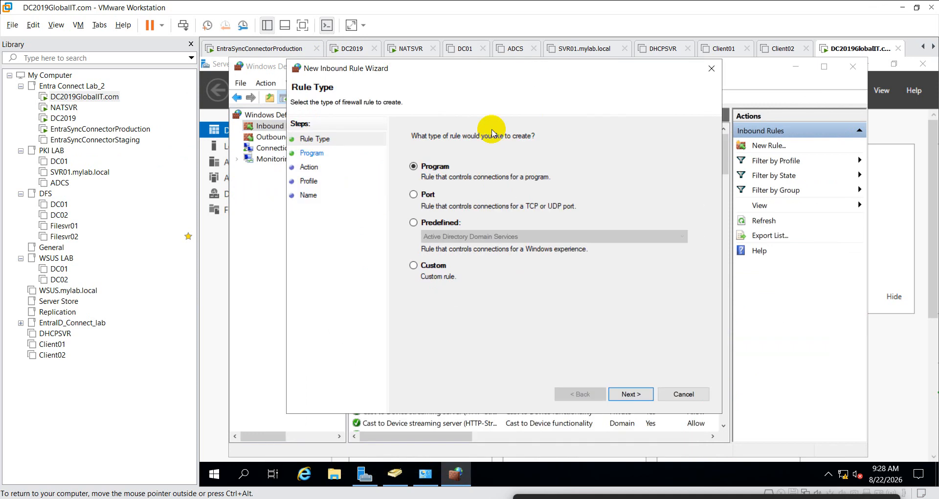
# - Create a port rule allowing TCP 389 for all profiles, named 'allow 389'
pyautogui.click(420, 194)
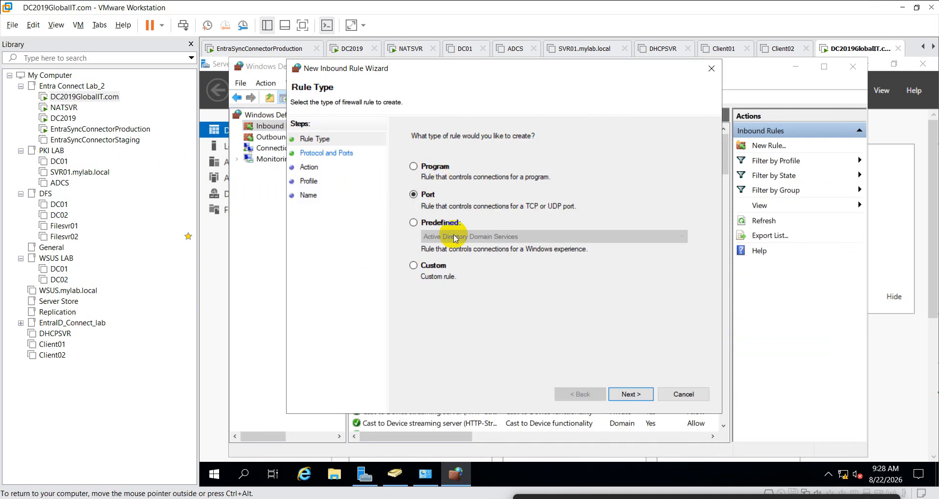
pyautogui.click(631, 394)
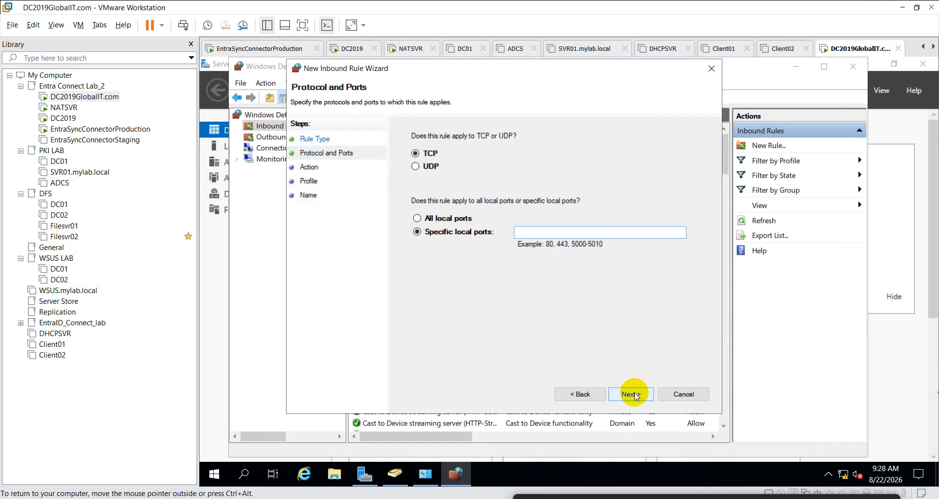
pyautogui.write('3')
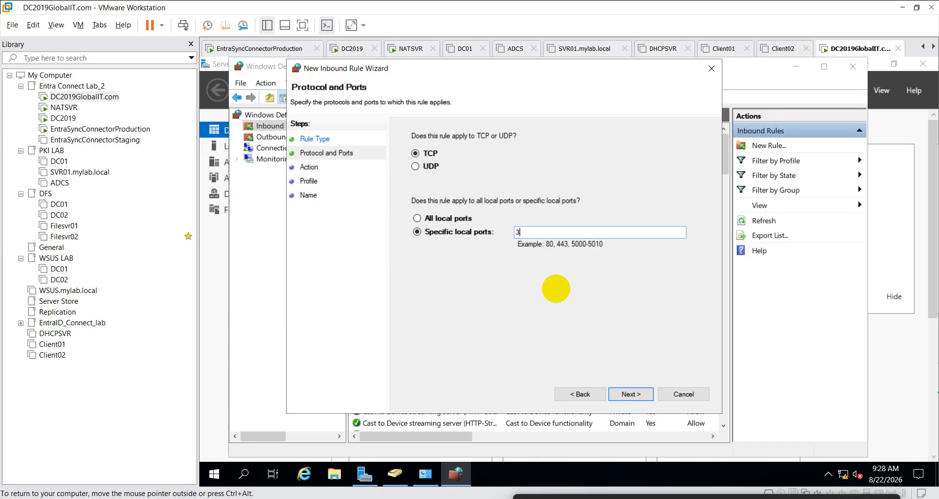
pyautogui.write('89')
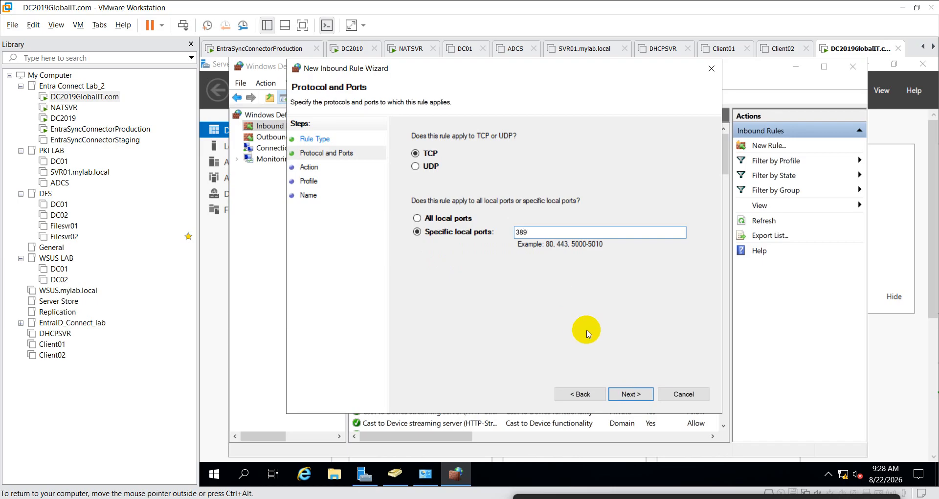
pyautogui.click(631, 394)
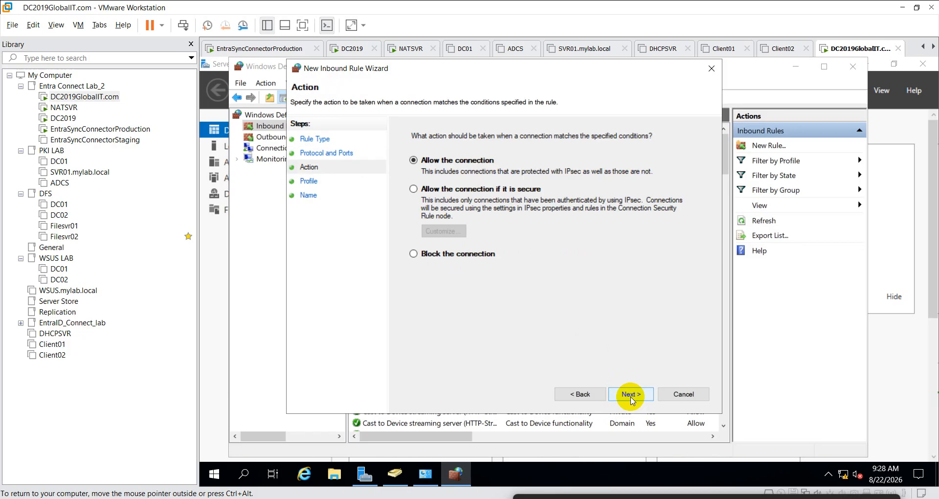
pyautogui.click(631, 394)
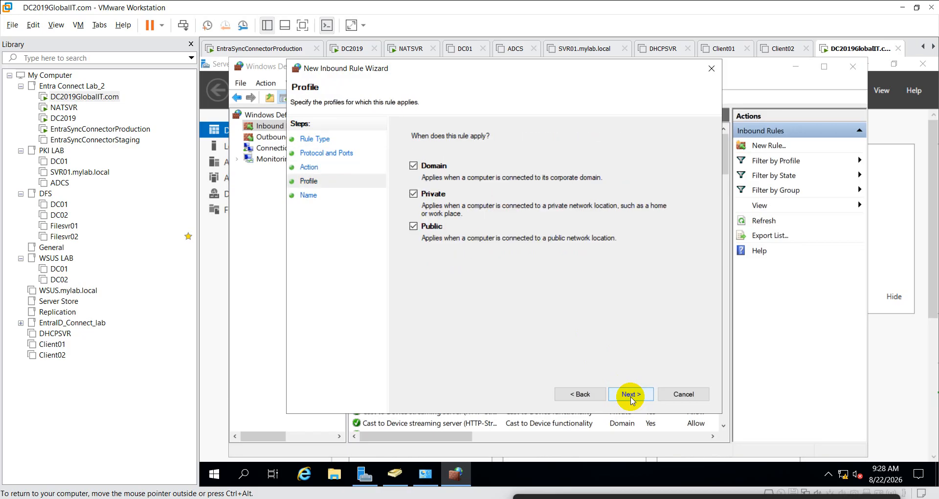
pyautogui.click(631, 394)
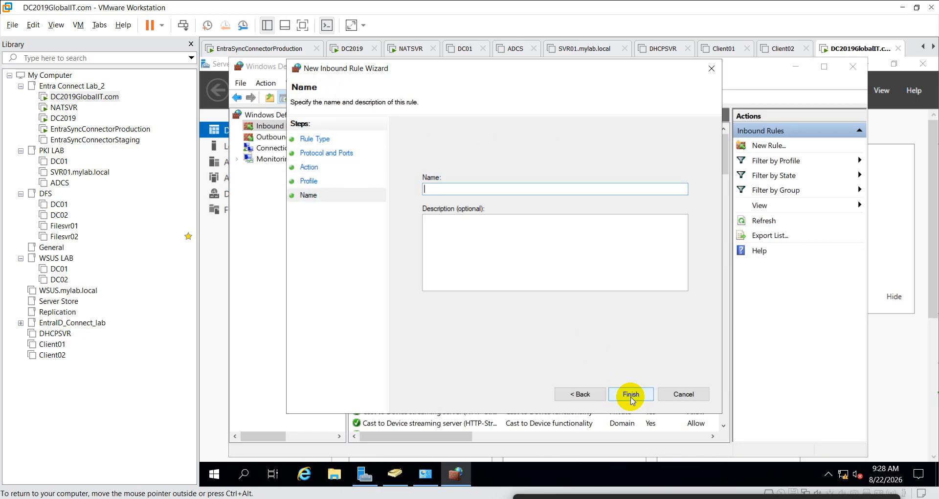
pyautogui.write('allow 389')
pyautogui.click(631, 394)
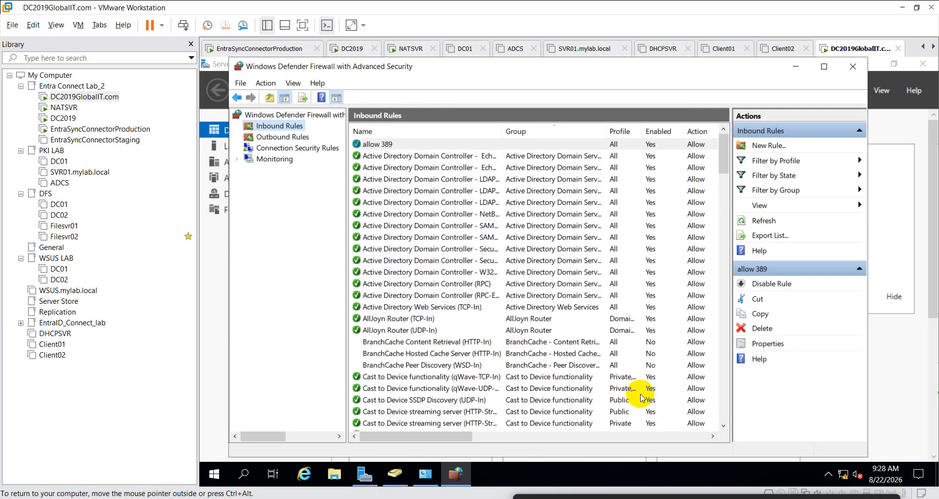
pyautogui.click(70, 128)
pyautogui.click(514, 308)
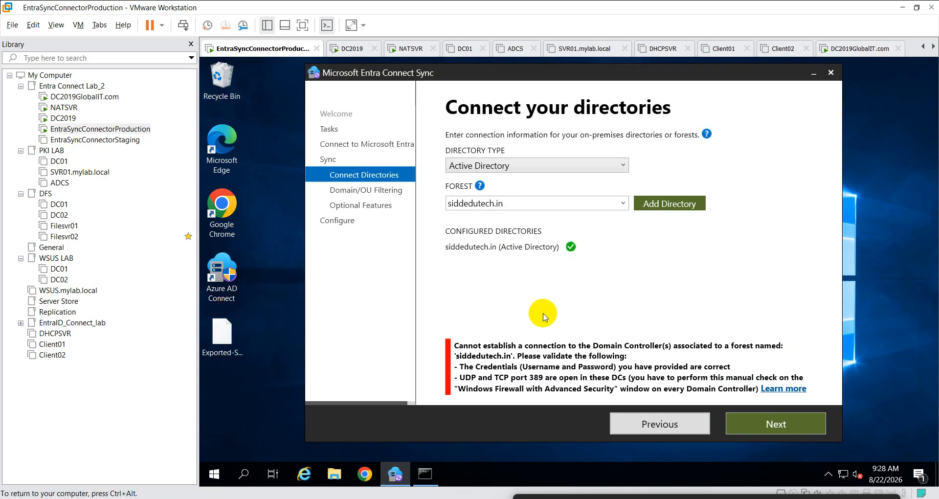
# - Start PowerShell in the connector's command prompt and begin a tnc -ComputerName test
pyautogui.click(426, 473)
pyautogui.click(431, 473)
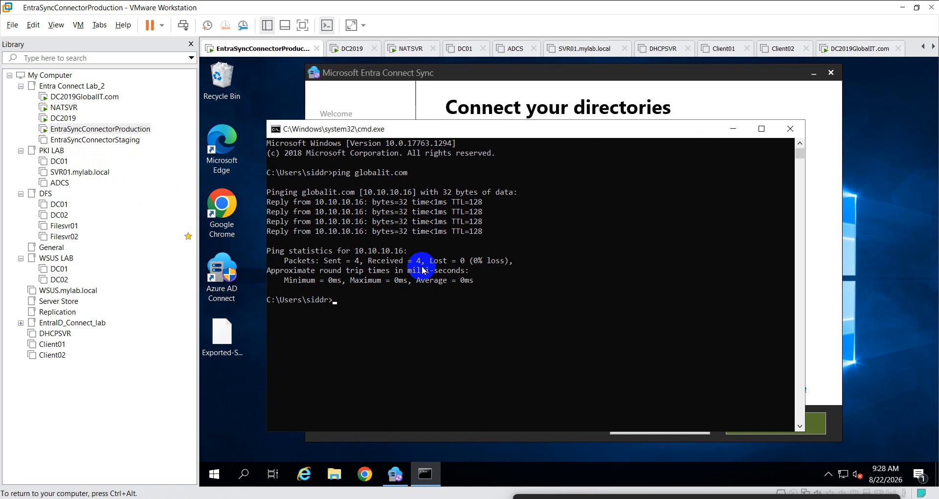
pyautogui.write('powershelll')
pyautogui.press('Return')
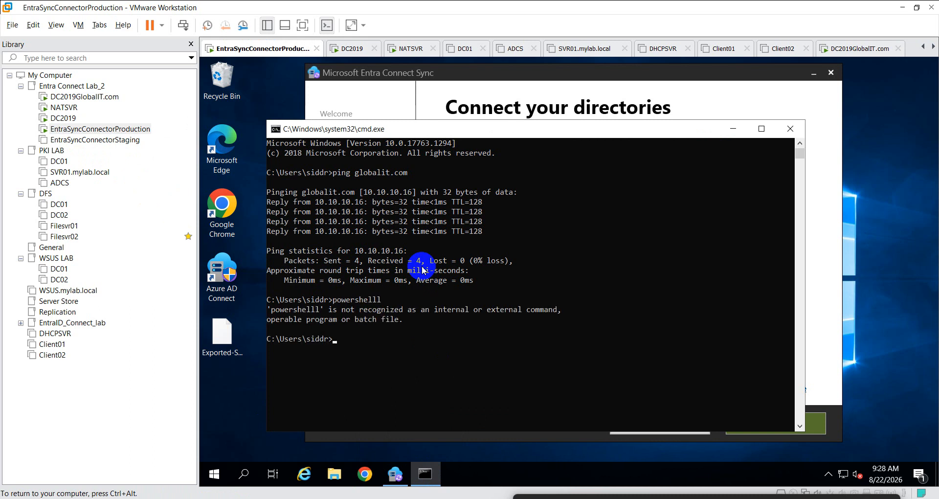
pyautogui.write('powershell')
pyautogui.press('Return')
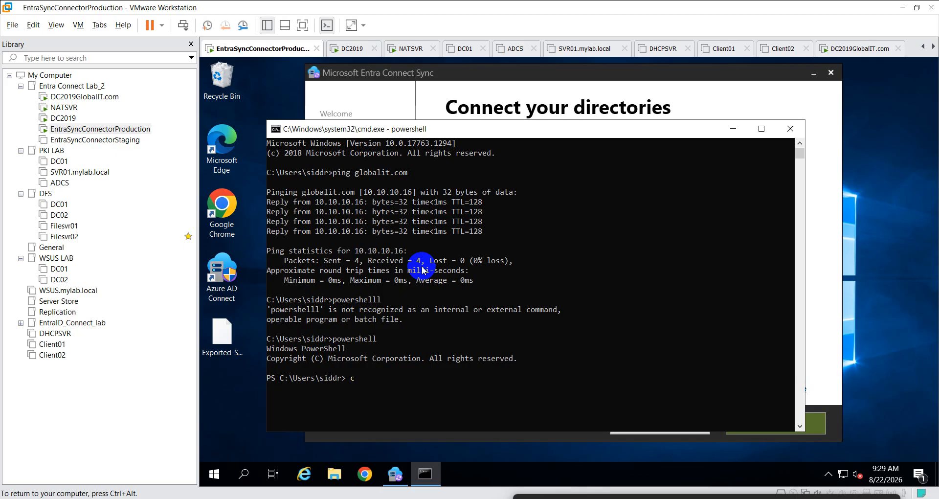
pyautogui.write('tnc -com')
pyautogui.press('Tab')
pyautogui.click(115, 97)
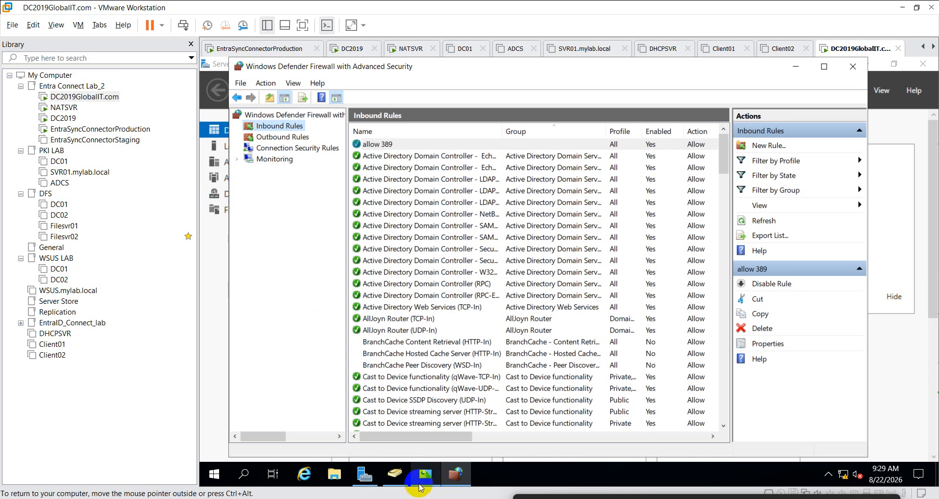
# - Run hostname in a DC command prompt and copy the result, DCGlobalIT
pyautogui.click(226, 474)
pyautogui.rightClick(226, 474)
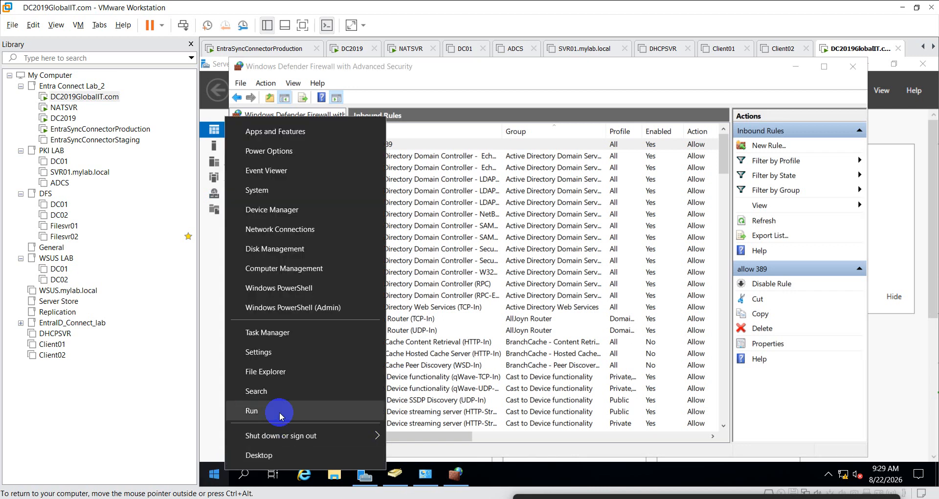
pyautogui.click(281, 411)
pyautogui.write('cmd')
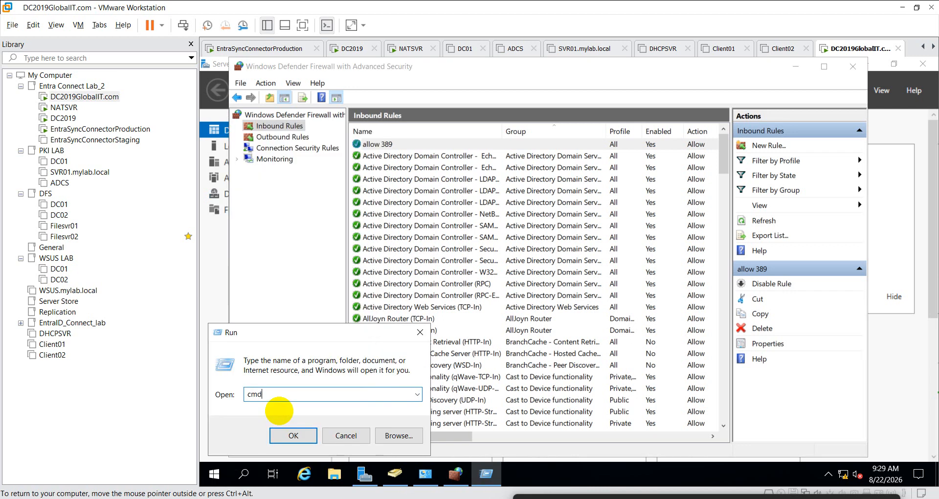
pyautogui.press('Return')
pyautogui.write('hostname')
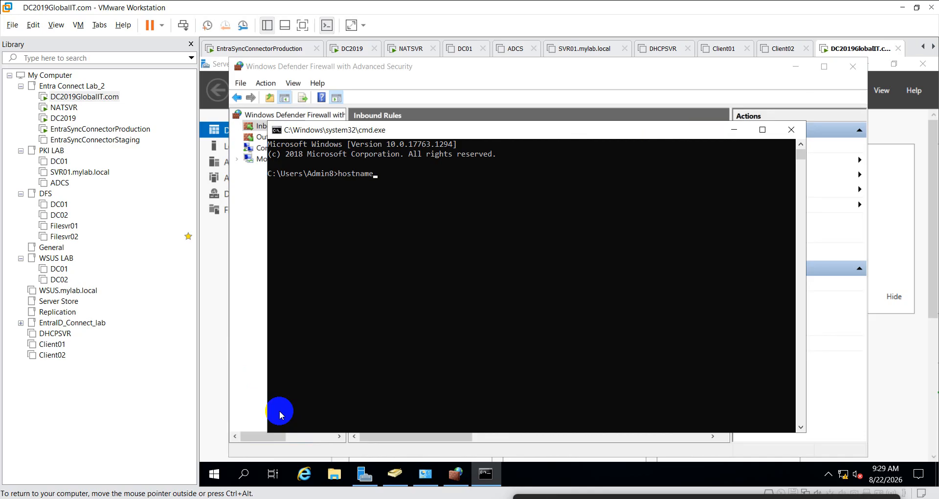
pyautogui.press('Return')
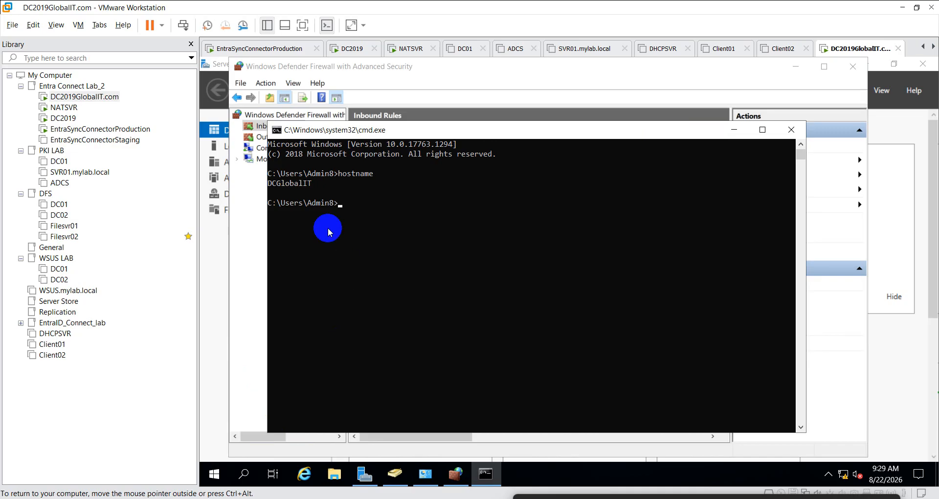
pyautogui.moveTo(268, 182); pyautogui.dragTo(312, 183)
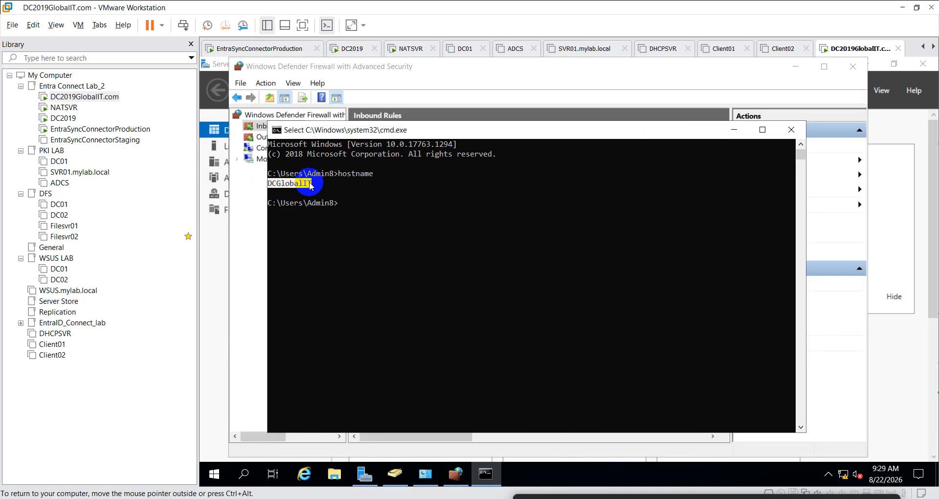
pyautogui.rightClick(312, 183)
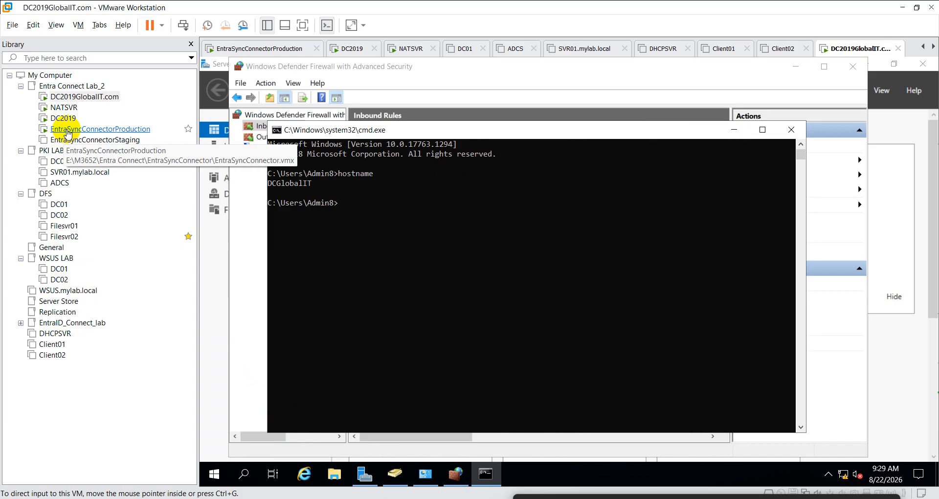
pyautogui.click(446, 303)
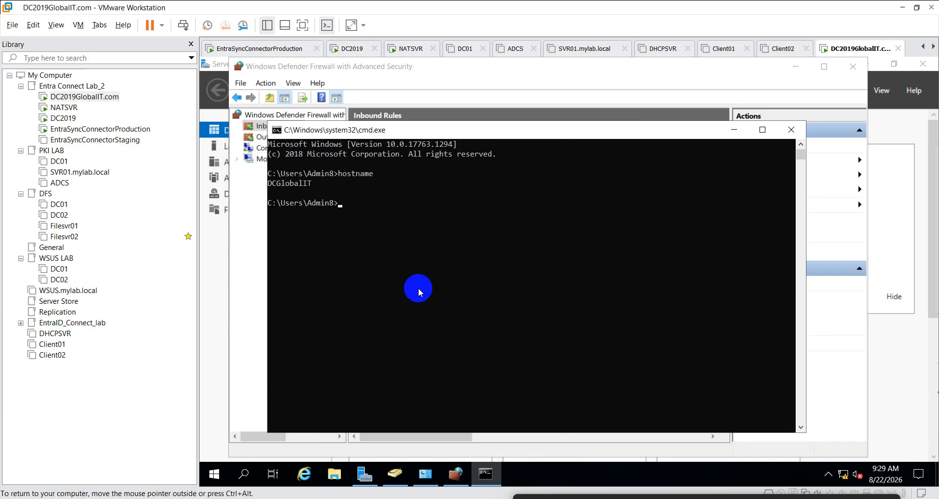
pyautogui.click(78, 129)
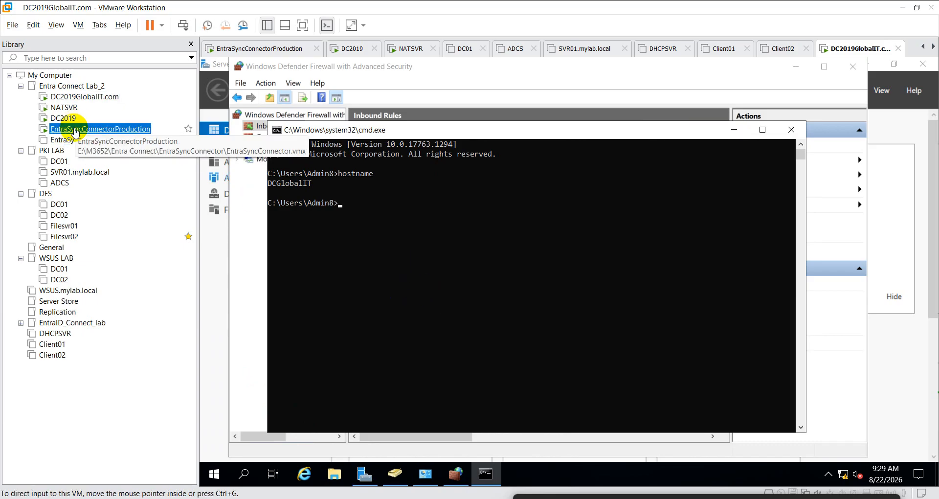
# - Test DCGlobalIT on port 389 with tnc, confirming success, then minimize the console
pyautogui.click(418, 262)
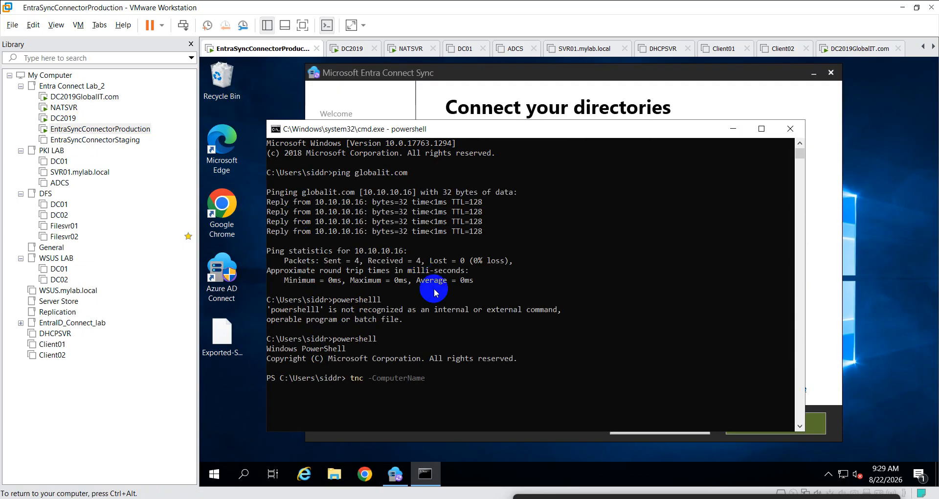
pyautogui.write('DCGlobalIT')
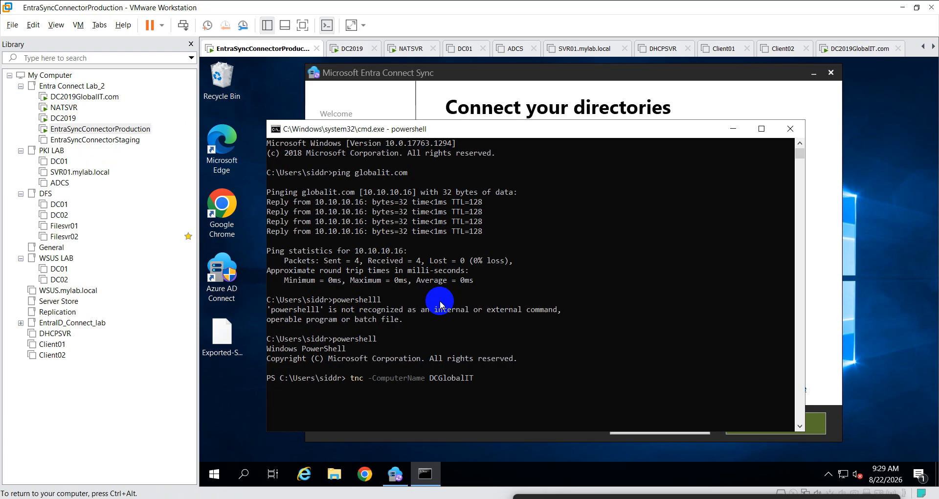
pyautogui.write(' -port 389')
pyautogui.press('Return')
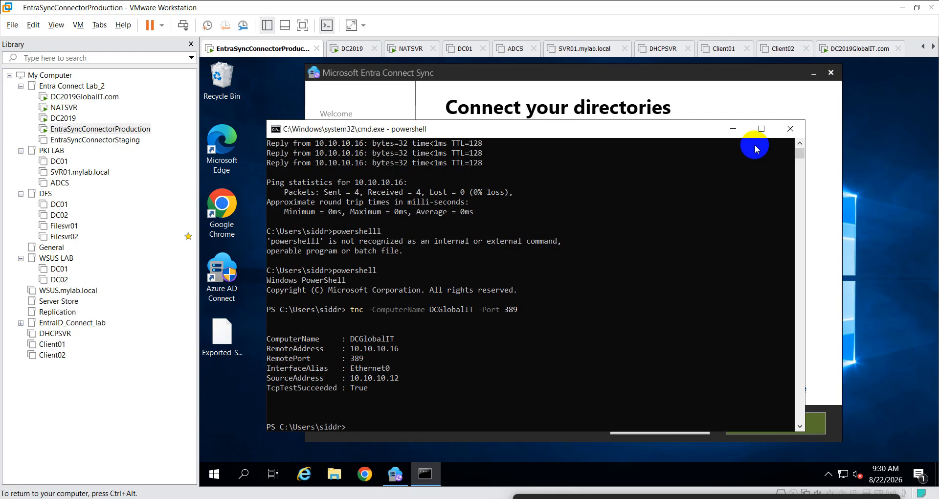
pyautogui.click(733, 128)
pyautogui.click(661, 206)
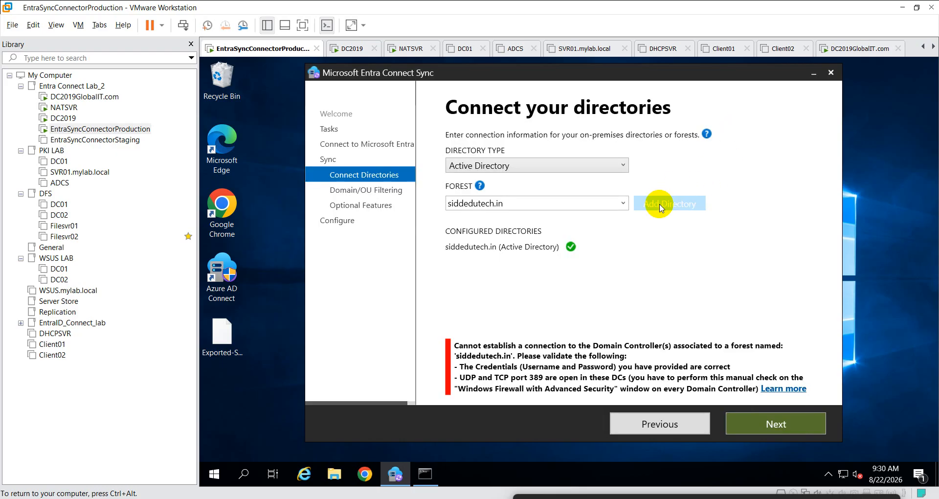
# - Open the forest account prompt, clear the prefilled username and choose Use existing AD account
pyautogui.click(613, 159)
pyautogui.click(722, 169)
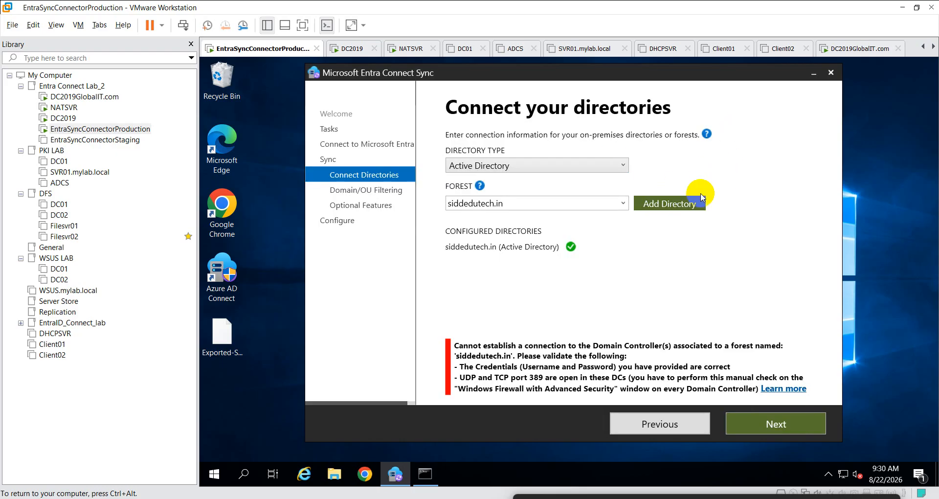
pyautogui.click(674, 206)
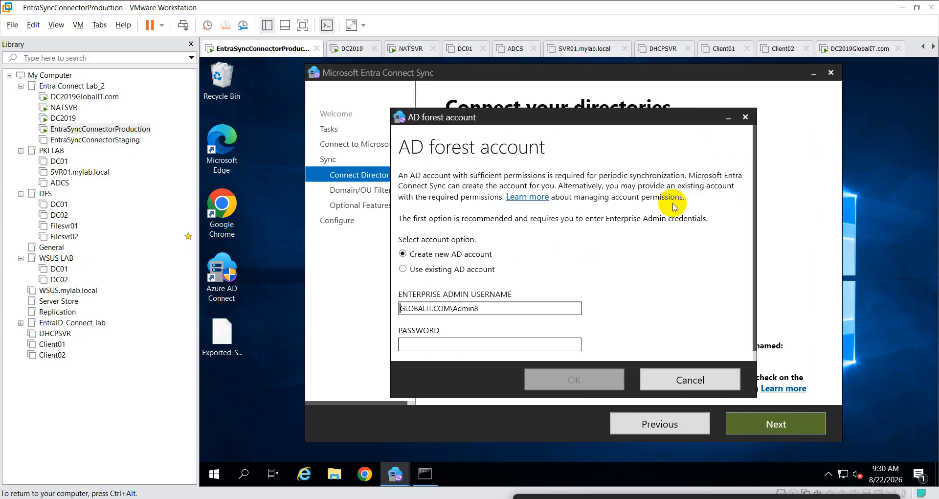
pyautogui.moveTo(484, 308); pyautogui.dragTo(364, 314)
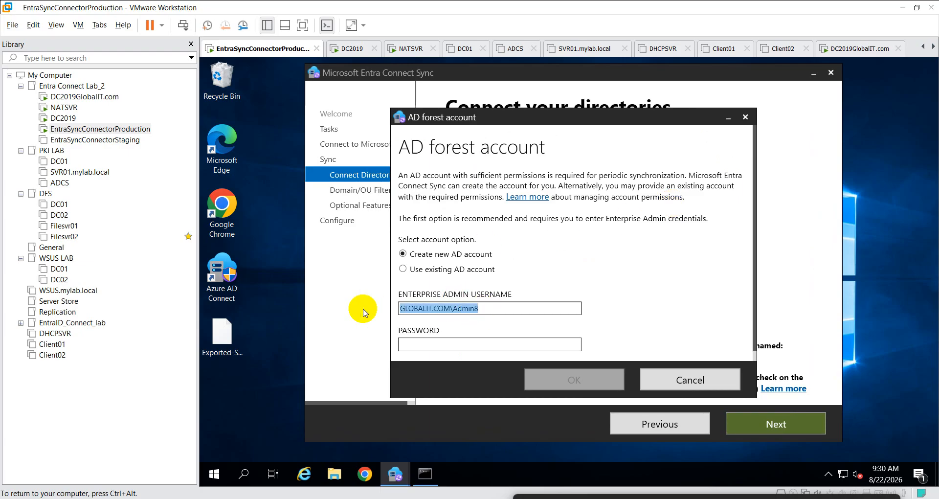
pyautogui.press('BackSpace')
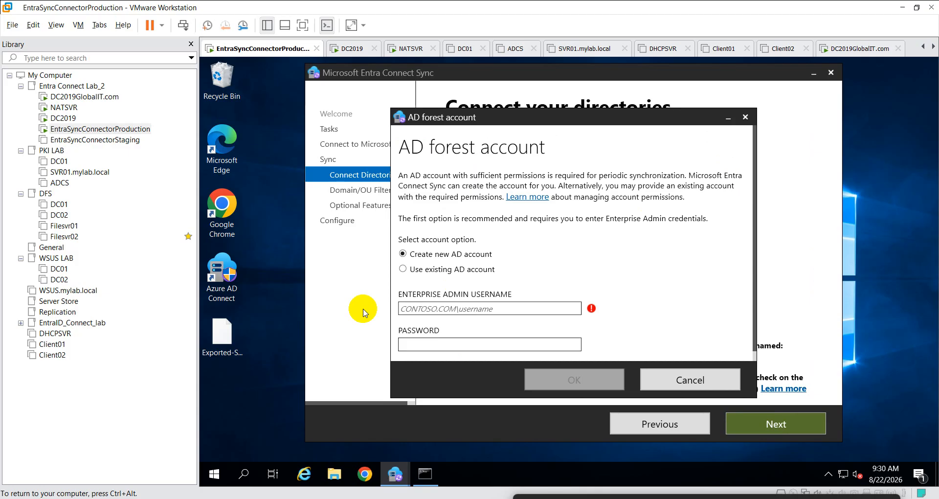
pyautogui.click(403, 269)
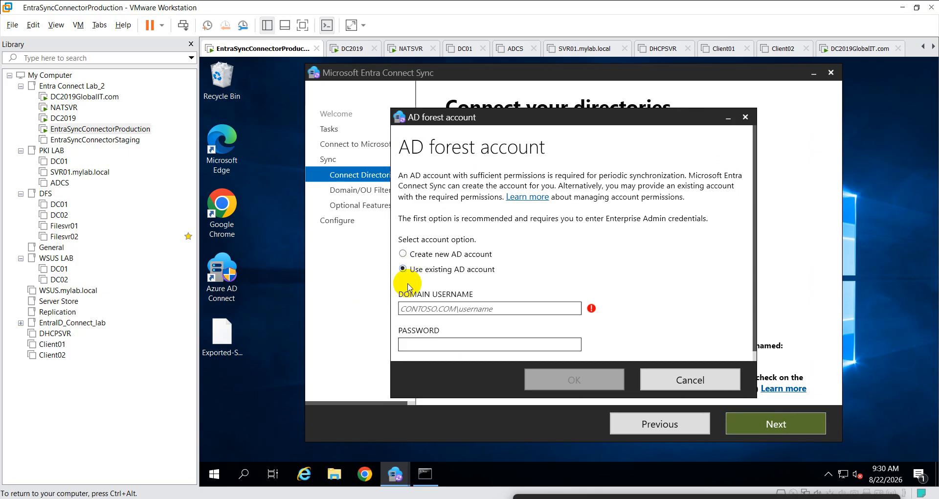
pyautogui.click(421, 308)
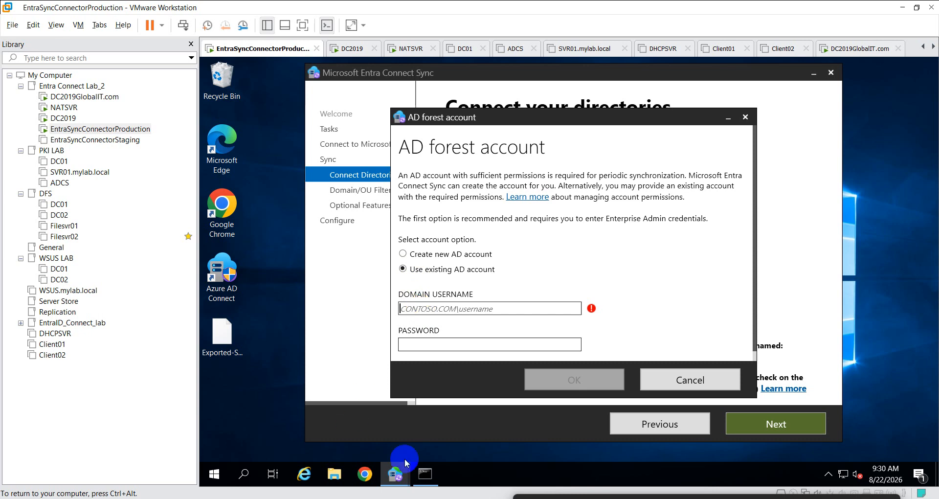
# - Copy globalit.com from the console's ping output and paste it into the username
pyautogui.click(426, 472)
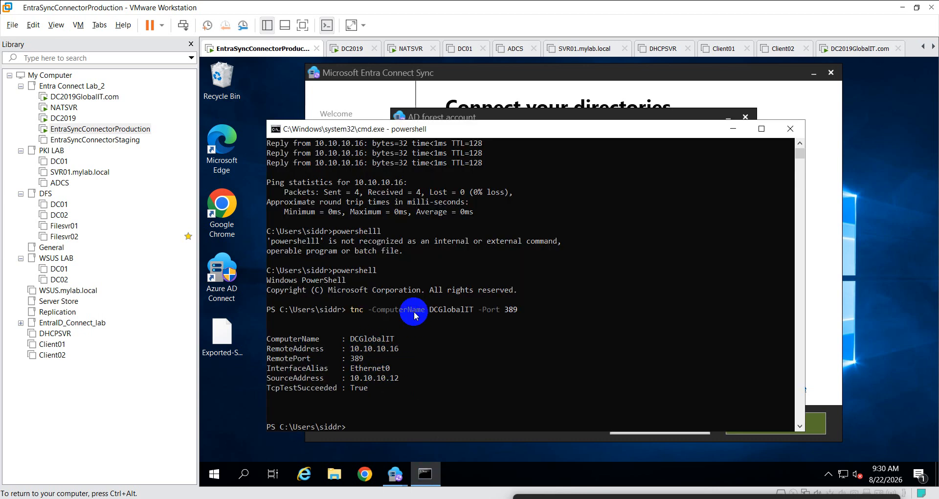
pyautogui.scroll(2, 415, 313)
pyautogui.scroll(1, 415, 313)
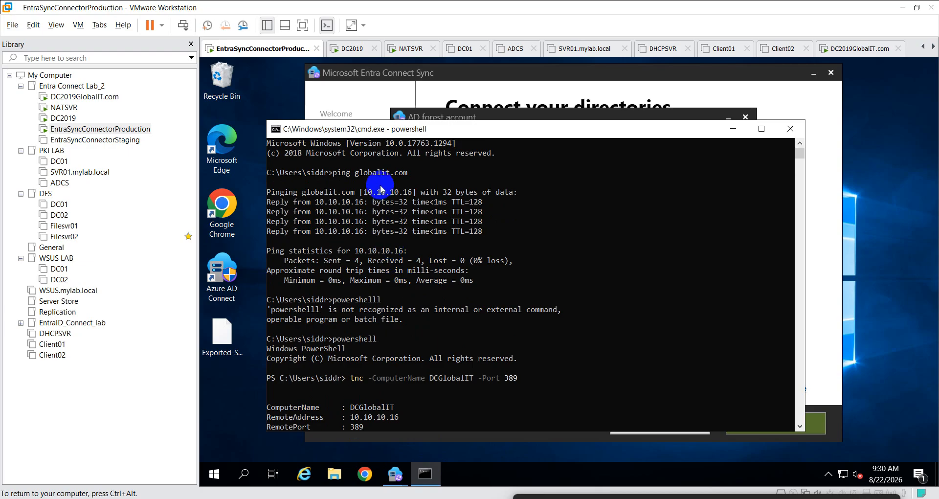
pyautogui.moveTo(355, 173); pyautogui.dragTo(407, 175)
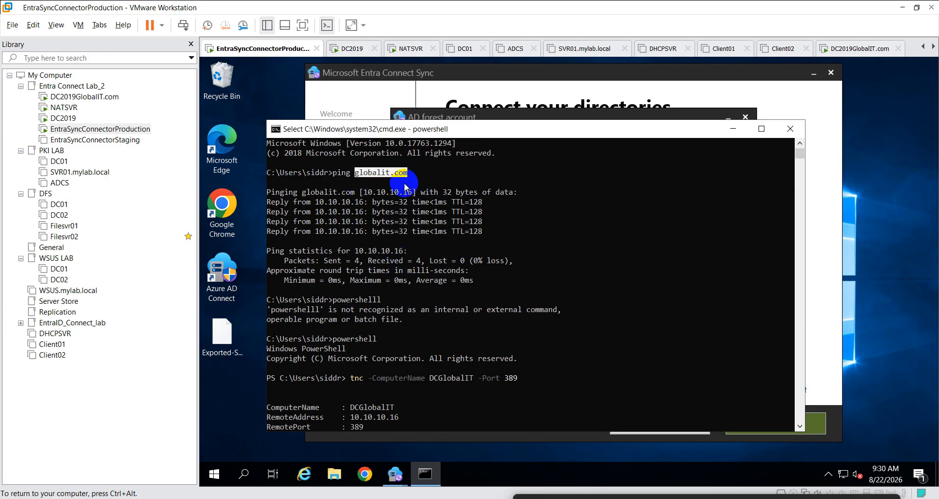
pyautogui.rightClick(396, 180)
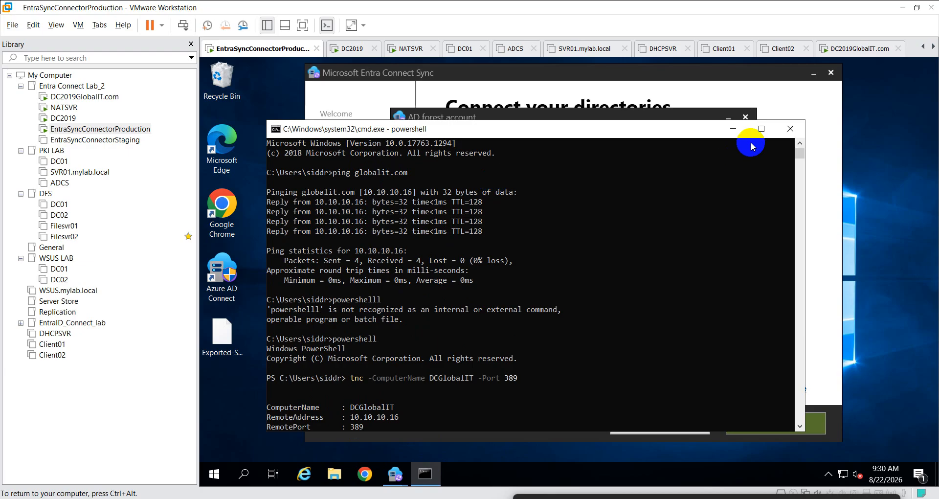
pyautogui.click(733, 128)
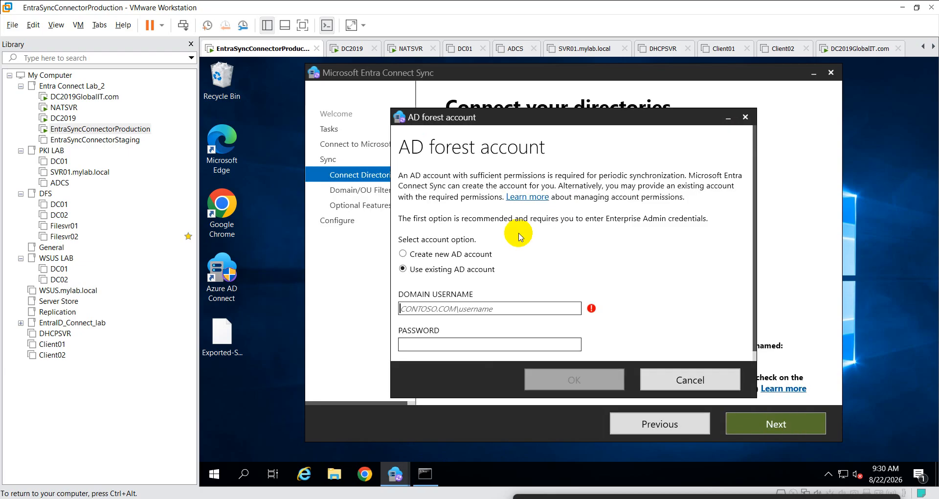
pyautogui.hotkey('ctrl', 'v')
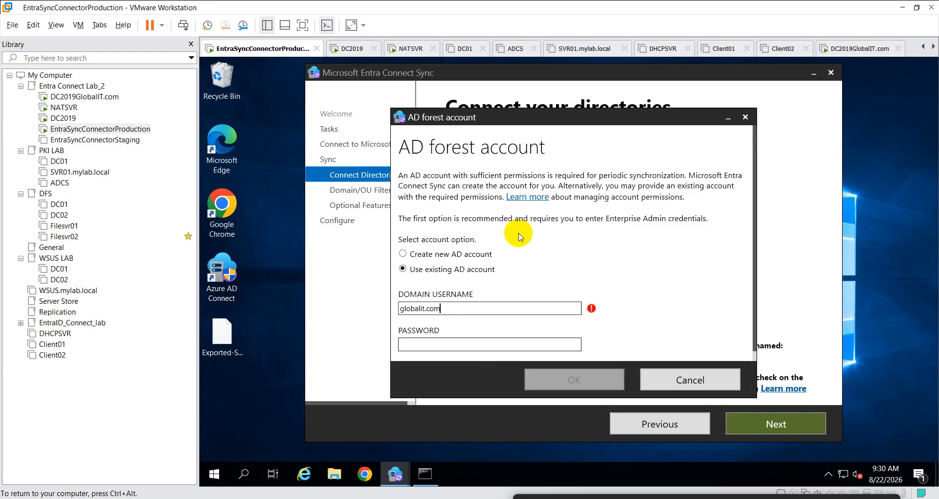
# - Prefix the administrator's account name to complete the globalit.com username
pyautogui.press('Home')
pyautogui.write('admin')
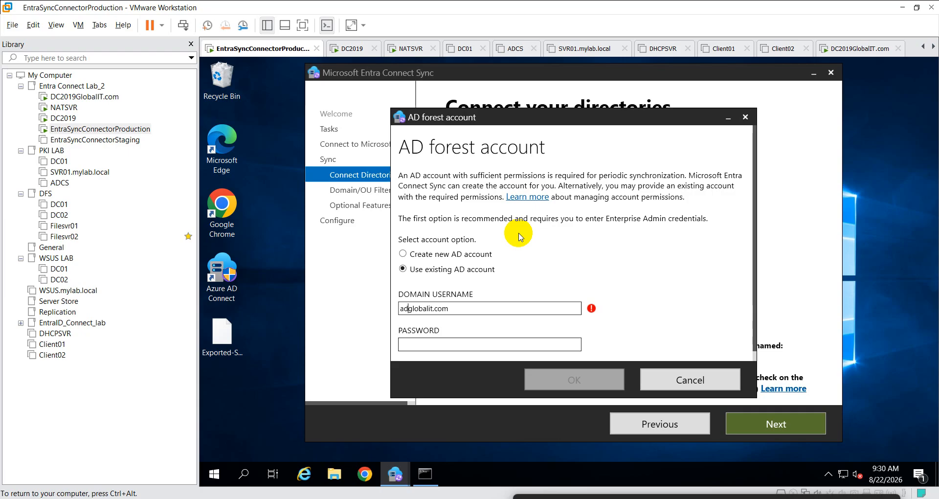
pyautogui.write('8@')
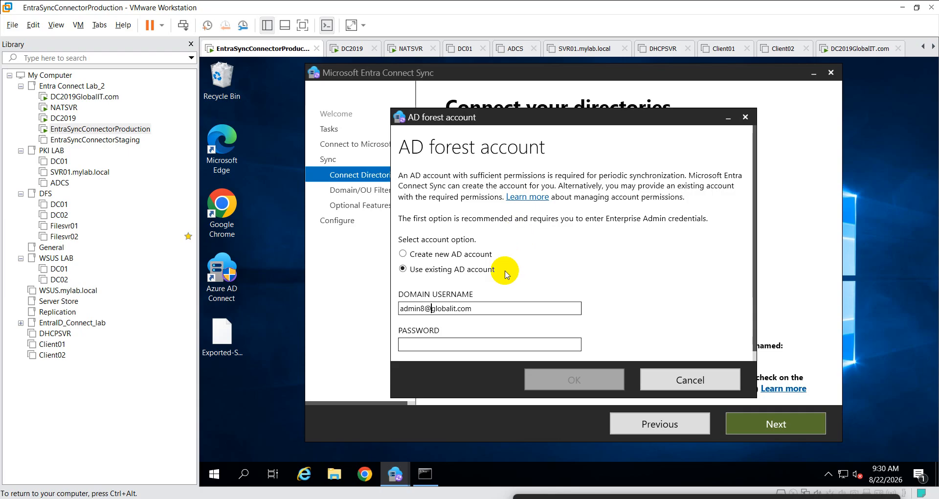
pyautogui.click(447, 343)
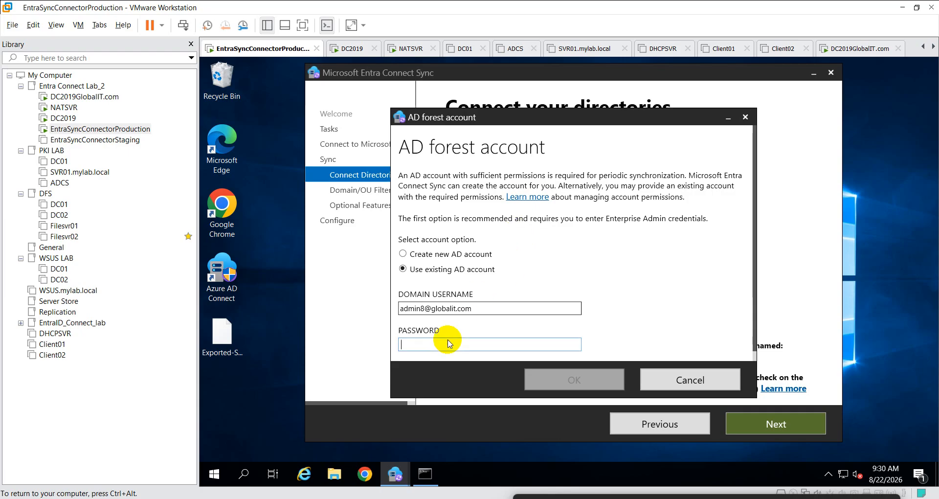
pyautogui.click(84, 97)
pyautogui.click(460, 272)
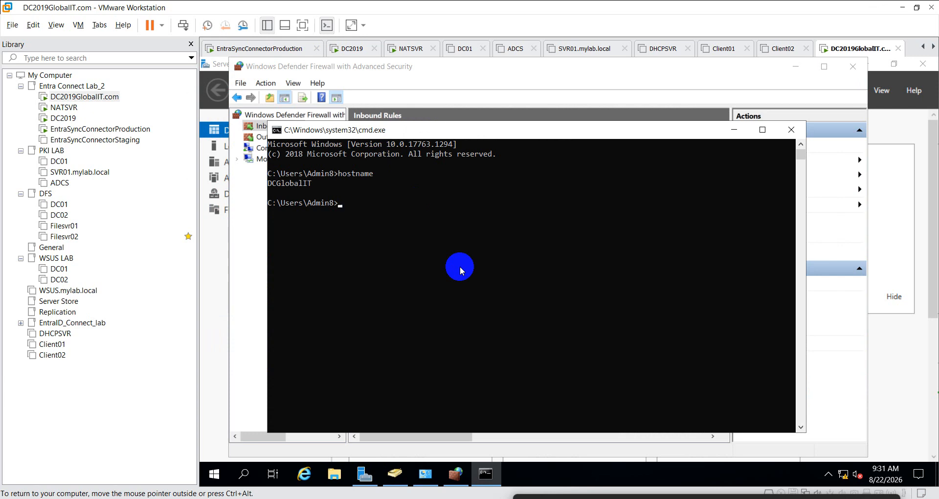
# - Run whoami on the GlobalIT controller and copy the domain part of the signed-in account
pyautogui.write('whoami')
pyautogui.press('Return')
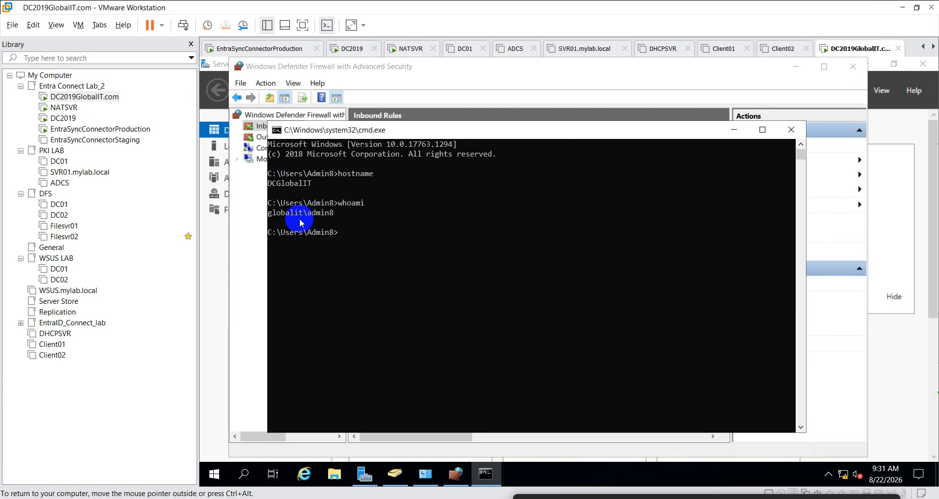
pyautogui.moveTo(269, 214); pyautogui.dragTo(332, 217)
pyautogui.rightClick(333, 217)
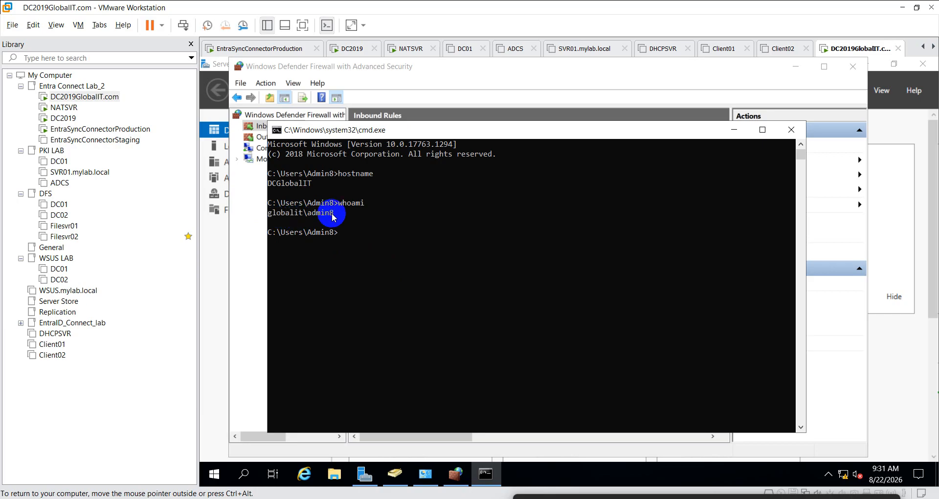
# - Check the siddedutech.in forest trust on DC2019, then return to the EntraSyncConnectorProduction VM
pyautogui.click(62, 128)
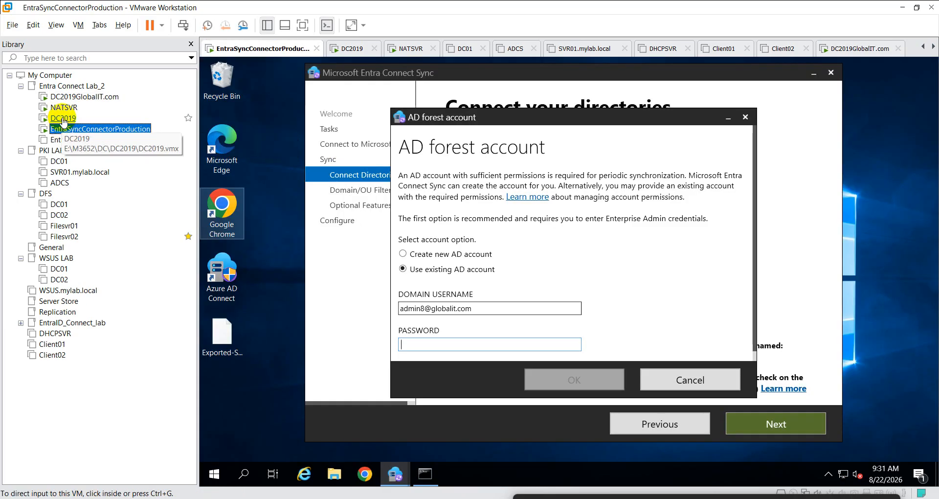
pyautogui.click(62, 119)
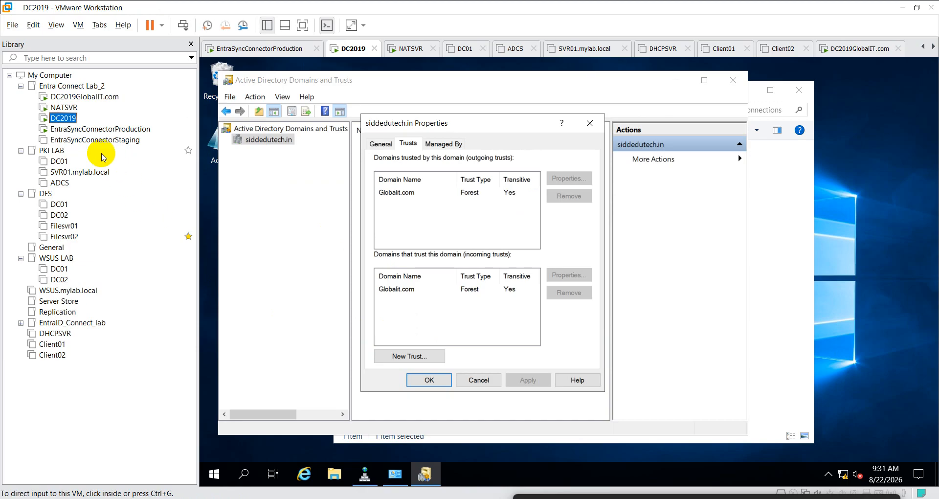
pyautogui.click(102, 130)
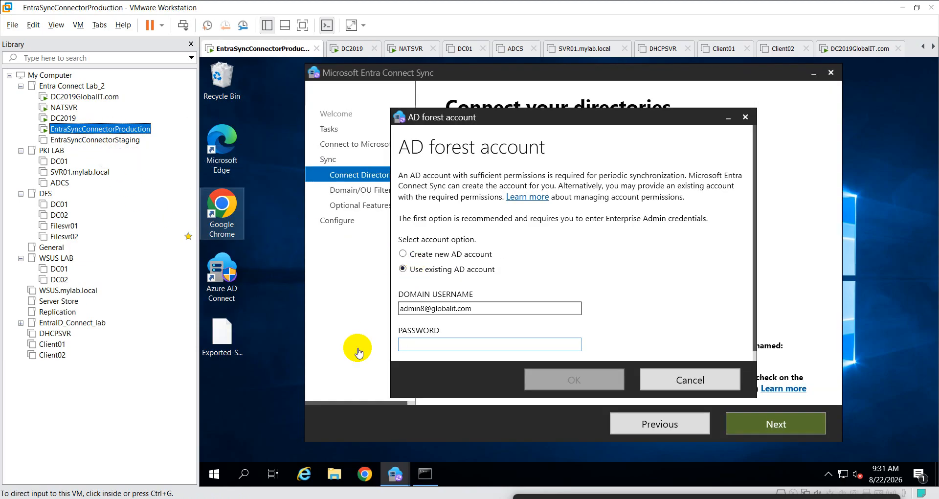
# - Run nslookup in PowerShell on the pasted globalit domain name
pyautogui.click(426, 473)
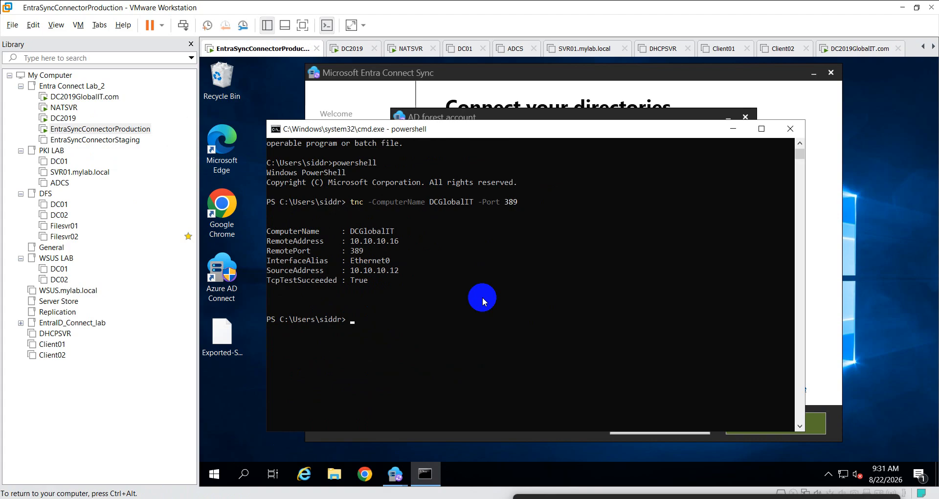
pyautogui.write('nc')
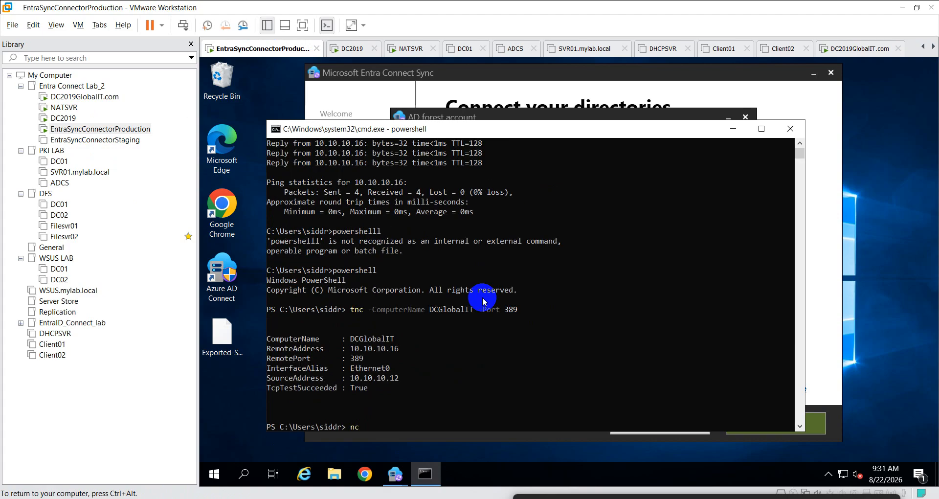
pyautogui.press('BackSpace')
pyautogui.press('BackSpace')
pyautogui.write('nslookup')
pyautogui.write('globalit\\admin8')
pyautogui.press('BackSpace')
pyautogui.press('BackSpace')
pyautogui.press('BackSpace')
pyautogui.press('BackSpace')
pyautogui.press('BackSpace')
pyautogui.press('BackSpace')
pyautogui.press('Return')
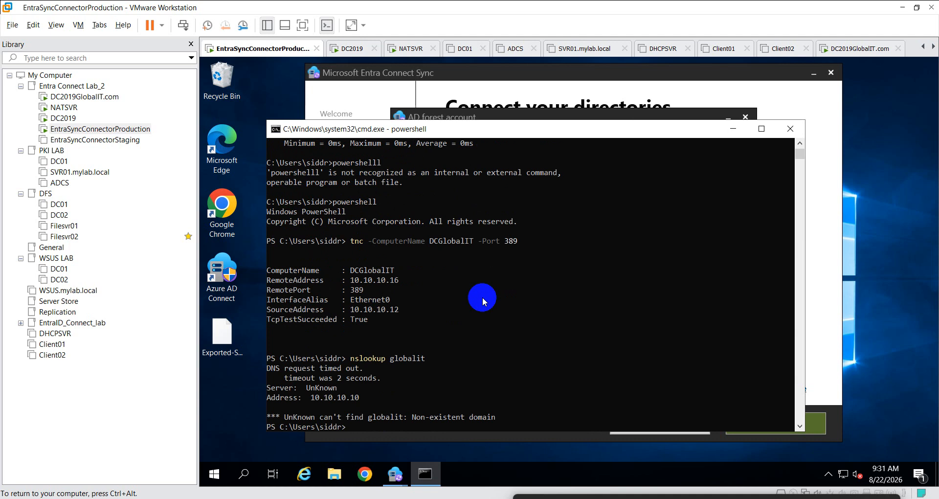
# - Rerun the lookup as globalit.com, resolving to 10.10.10.16, then launch ncpa.cpl
pyautogui.scroll(-2, 483, 301)
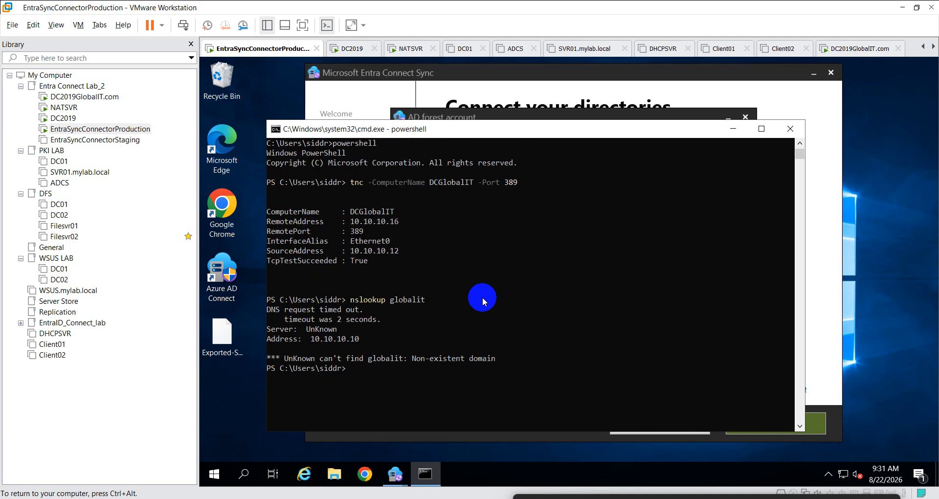
pyautogui.press('Up')
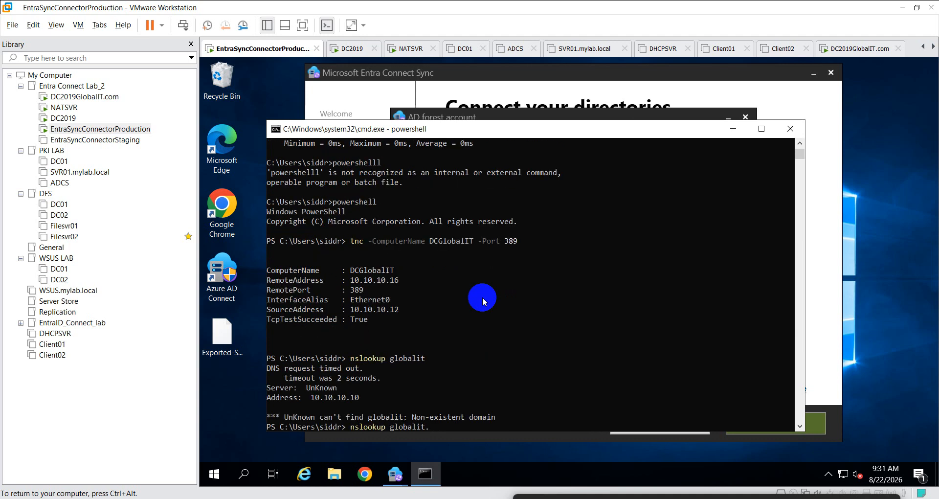
pyautogui.write('com')
pyautogui.press('Return')
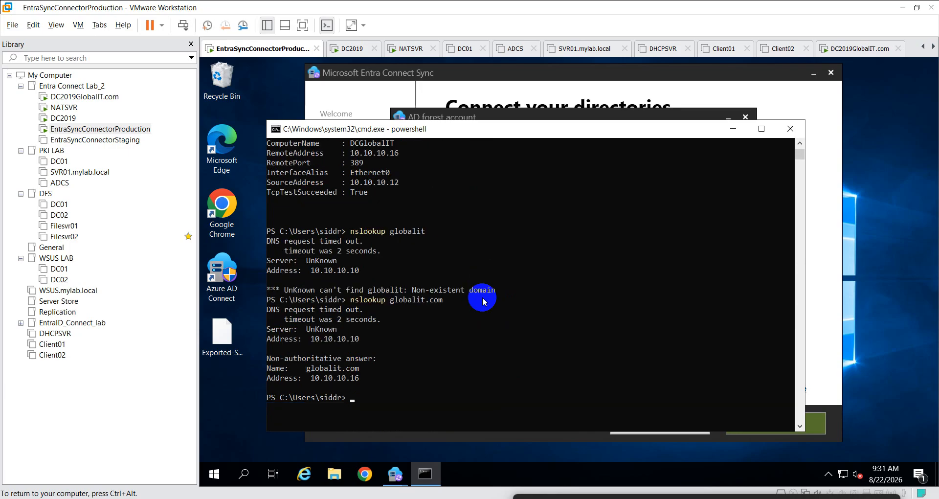
pyautogui.write('ncpa.cpl')
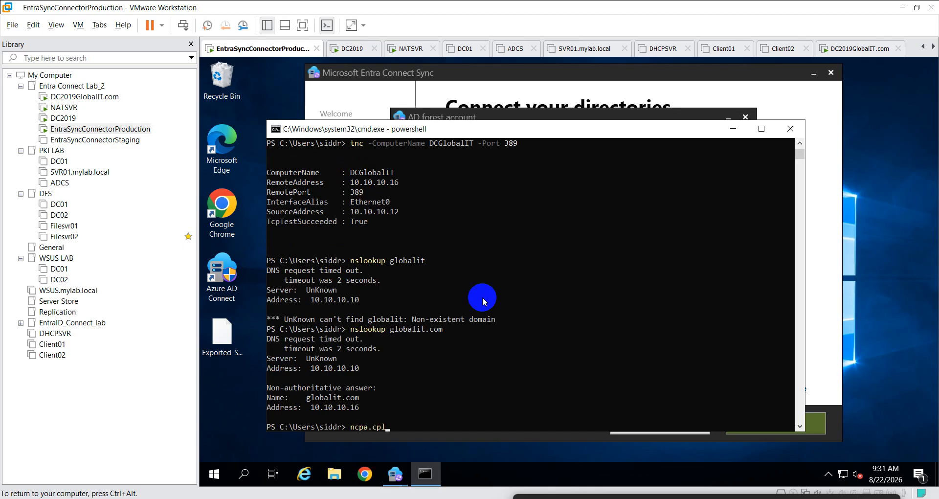
pyautogui.press('Return')
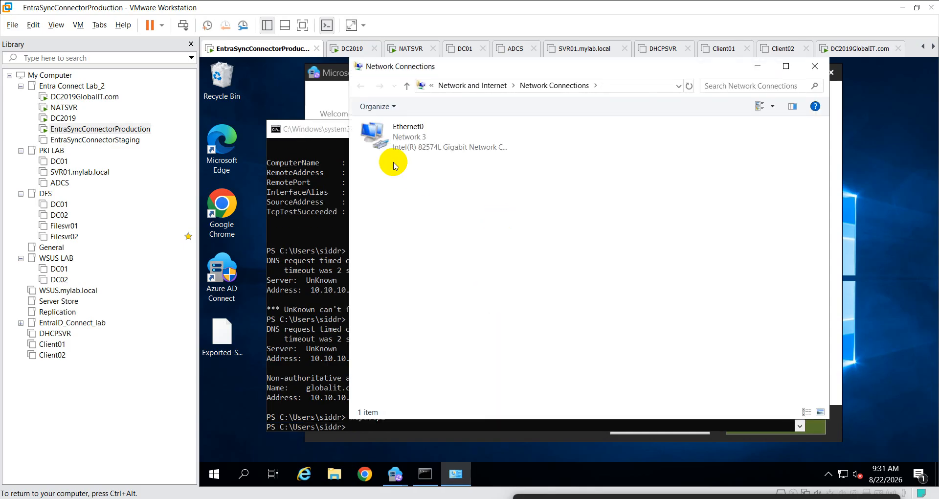
# - Open the advanced TCP/IP settings for Ethernet0's IPv4 protocol
pyautogui.click(394, 143)
pyautogui.rightClick(395, 143)
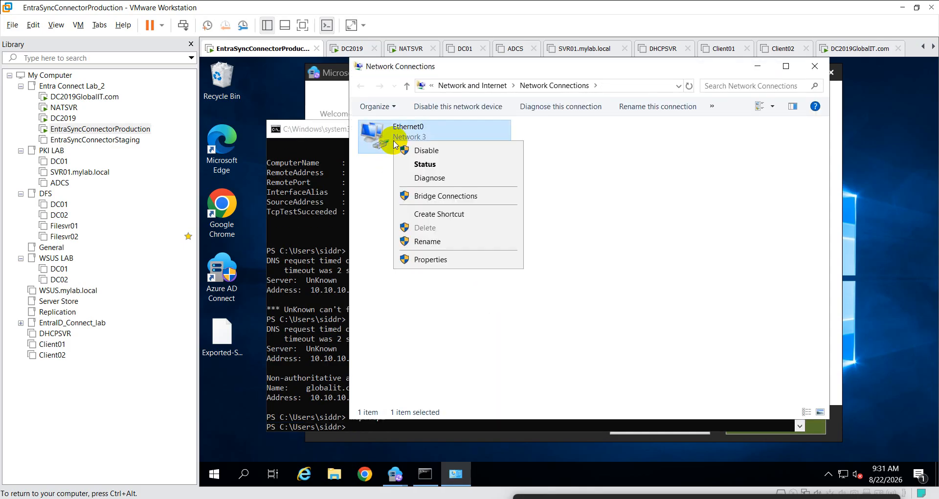
pyautogui.click(428, 259)
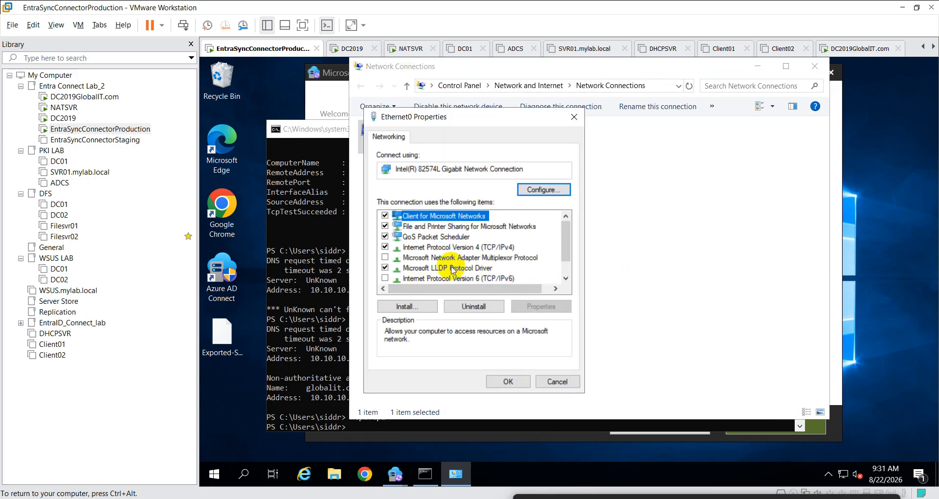
pyautogui.click(471, 247)
pyautogui.doubleClick(471, 248)
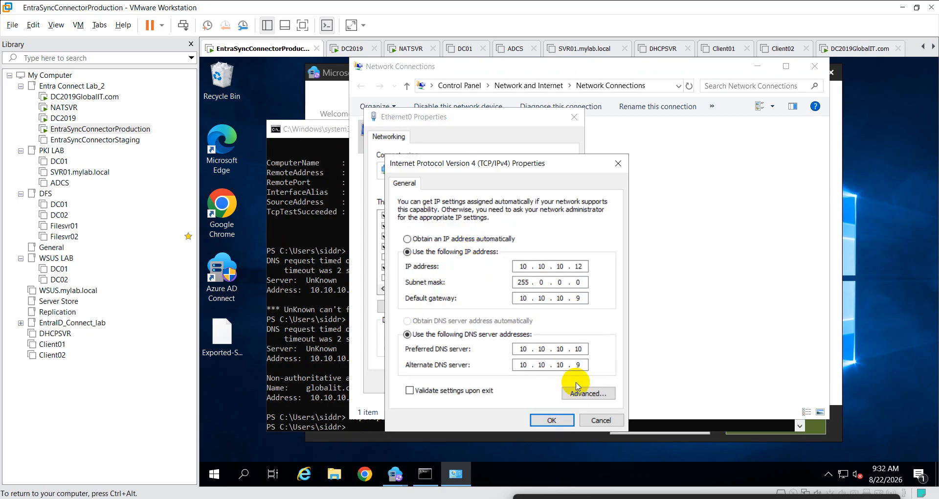
pyautogui.click(588, 393)
# - Add 10.10.10.16 to the DNS server list and confirm all adapter dialogs
pyautogui.click(448, 186)
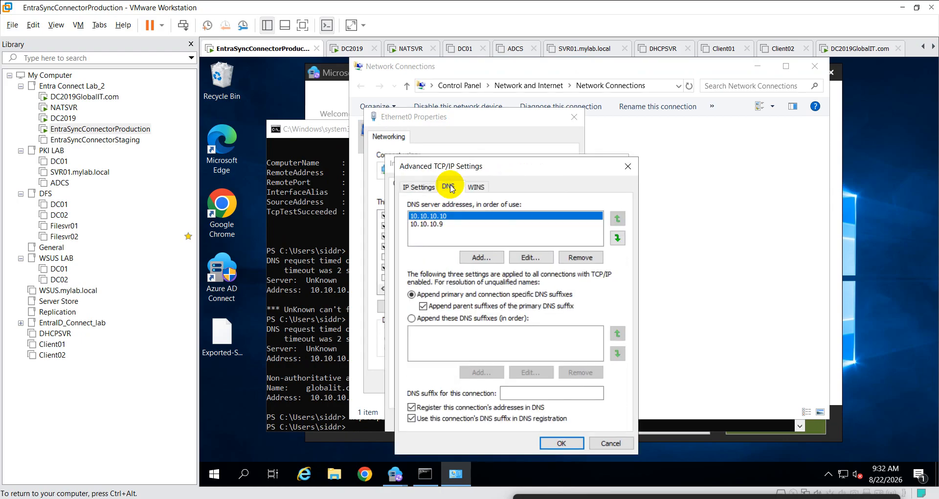
pyautogui.click(479, 257)
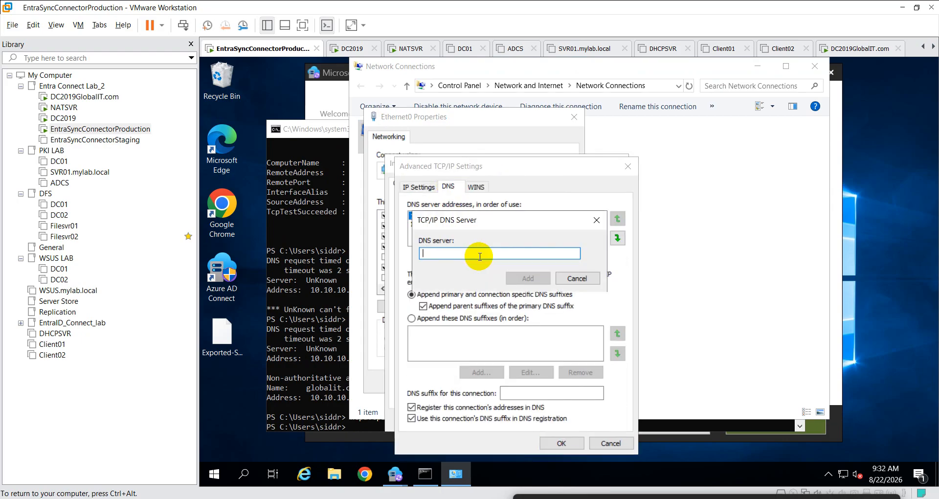
pyautogui.write('10.10')
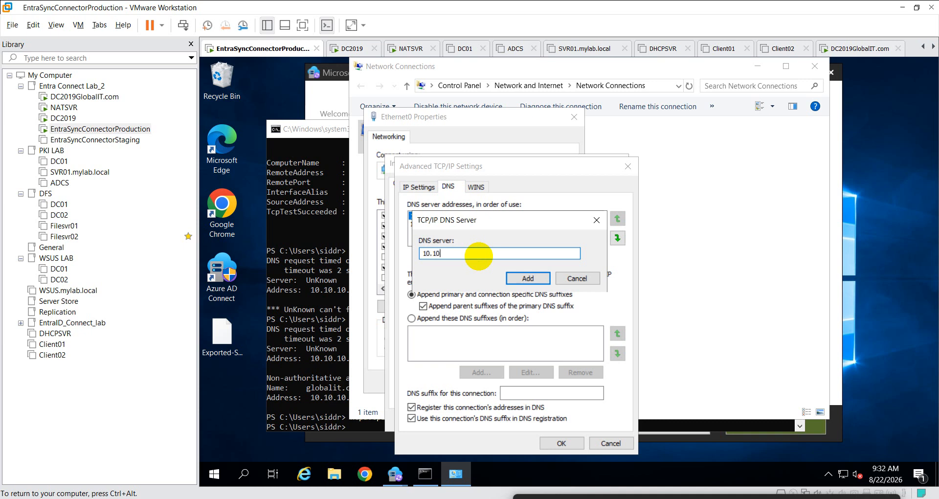
pyautogui.write('.10.16')
pyautogui.click(528, 278)
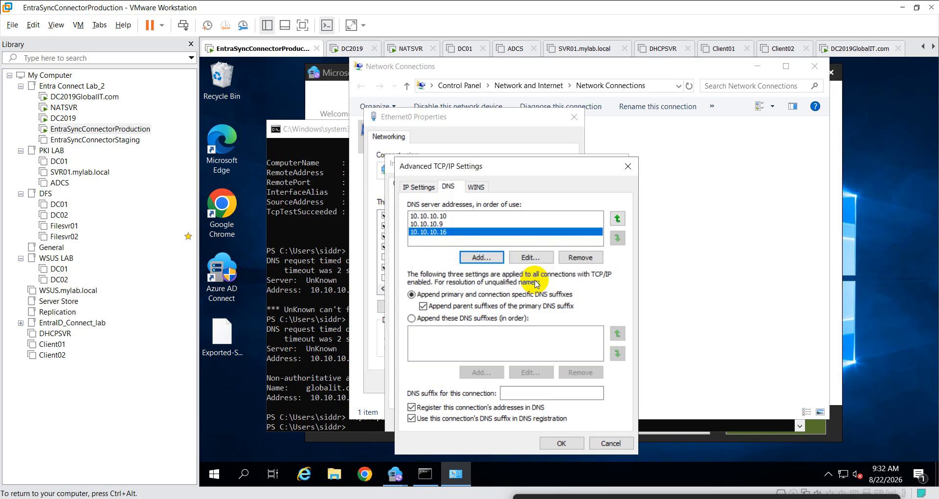
pyautogui.click(563, 443)
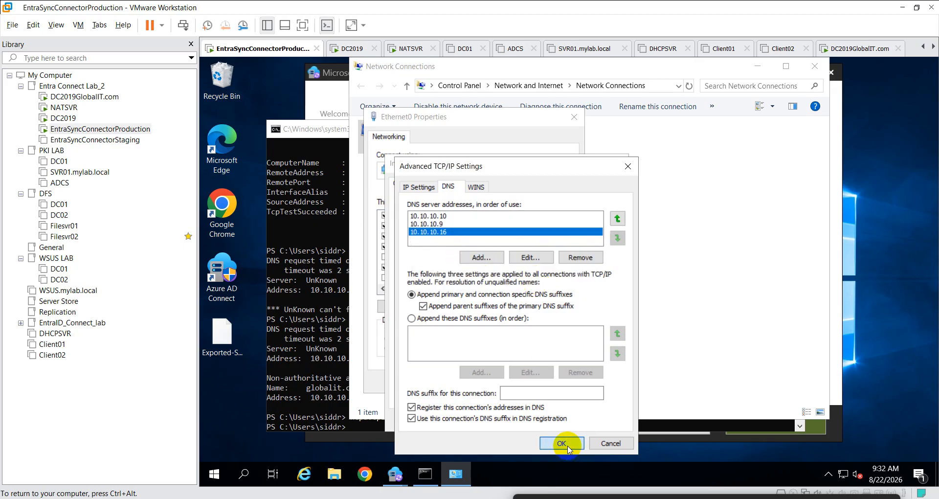
pyautogui.click(543, 418)
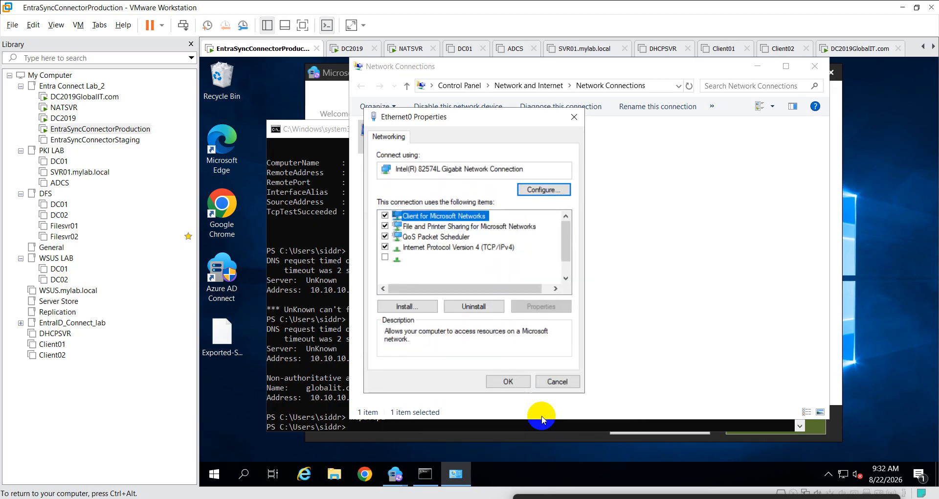
pyautogui.click(506, 381)
# - Rerun nslookup globalit.com in PowerShell, which times out before resolving 10.10.10.16
pyautogui.click(351, 364)
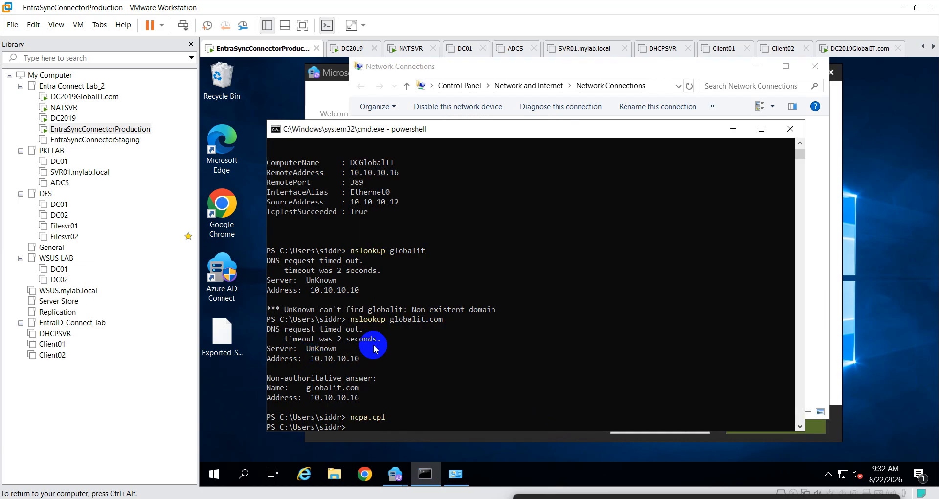
pyautogui.press('Up')
pyautogui.press('Up')
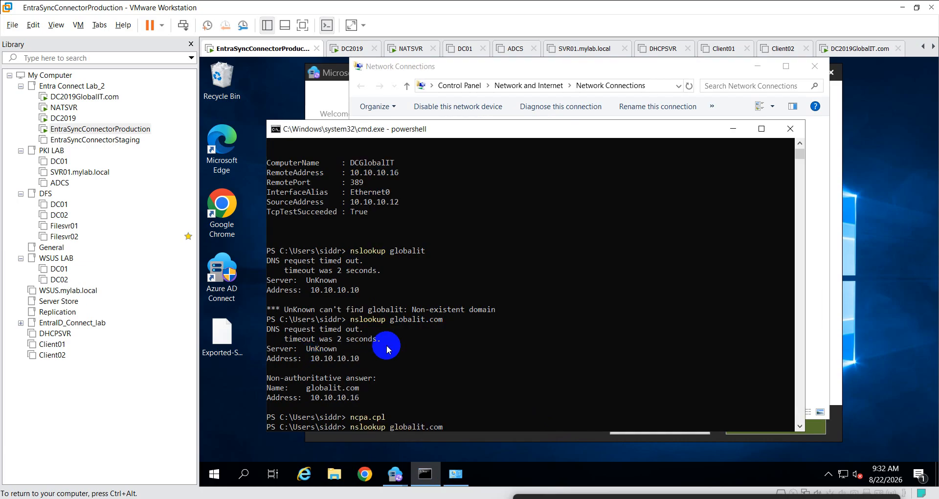
pyautogui.press('Return')
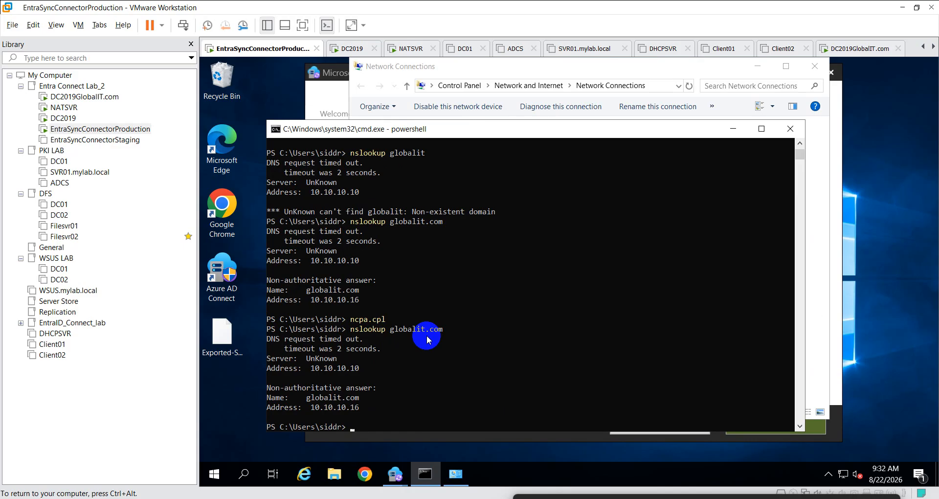
# - Disable and re-enable the Ethernet0 adapter
pyautogui.click(733, 132)
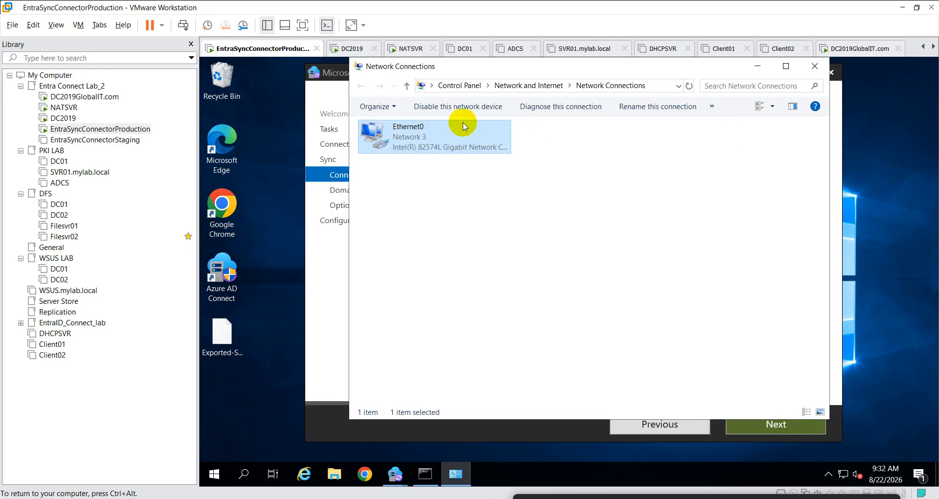
pyautogui.rightClick(443, 130)
pyautogui.click(459, 141)
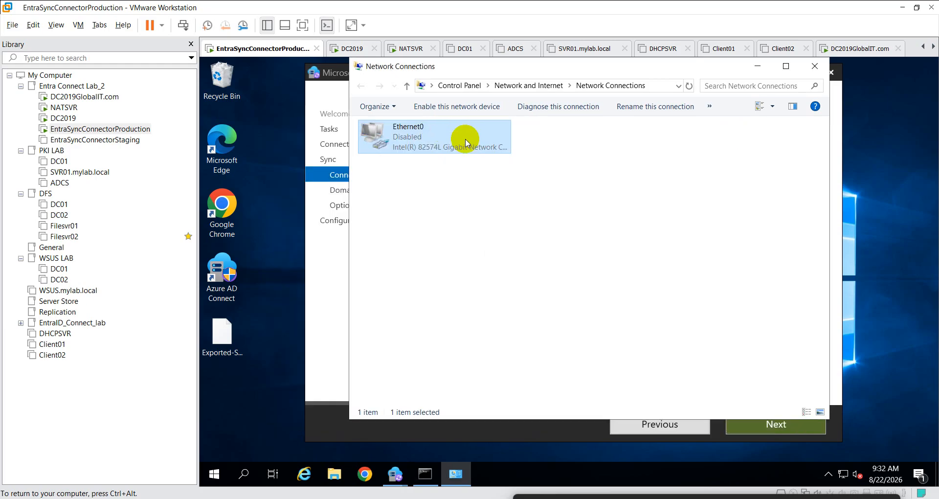
pyautogui.rightClick(412, 141)
pyautogui.click(436, 150)
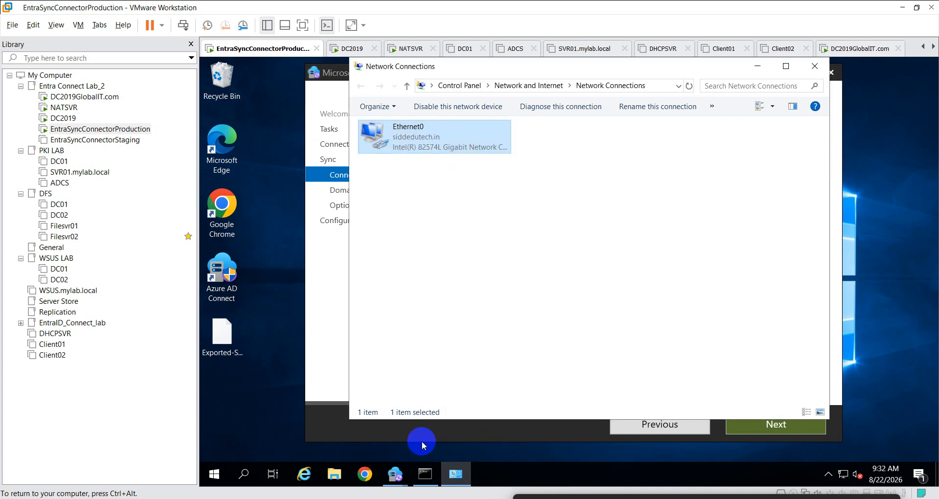
# - Repeat nslookup globalit.com, copy the domain name from the output, and minimize PowerShell
pyautogui.click(425, 473)
pyautogui.scroll(-1, 478, 336)
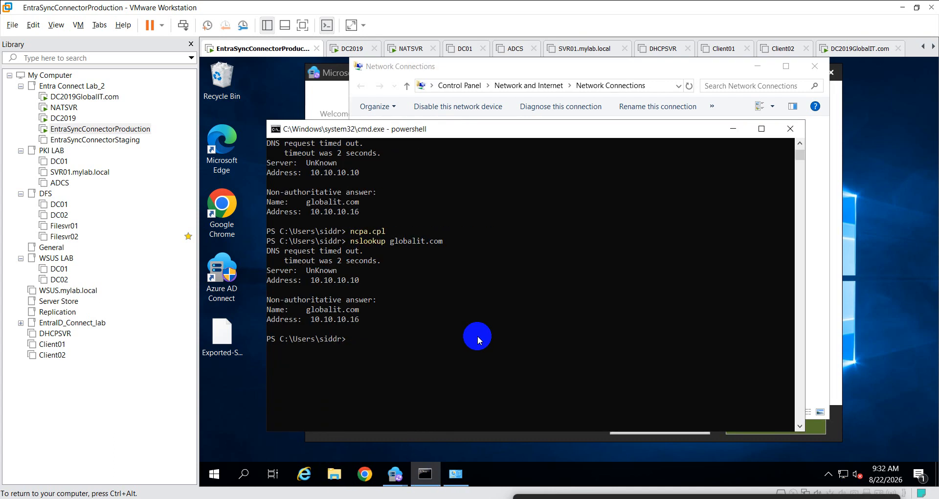
pyautogui.press('Up')
pyautogui.press('Return')
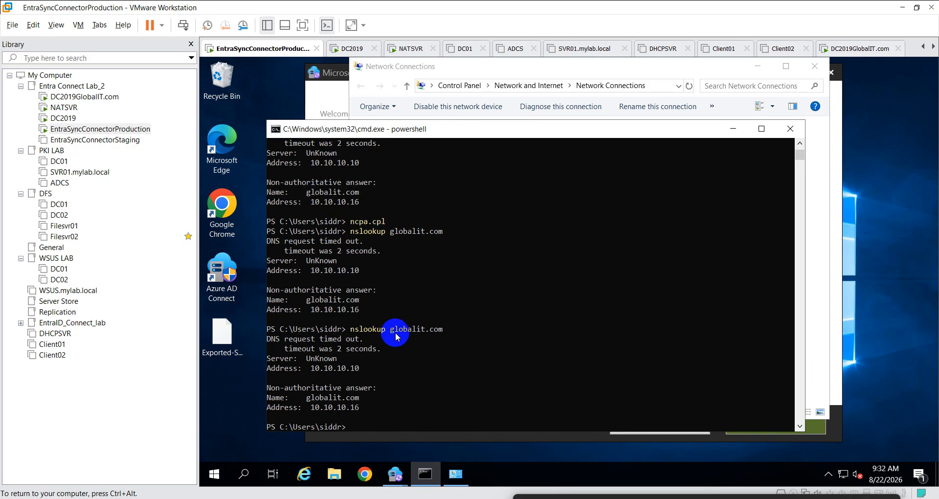
pyautogui.moveTo(390, 333); pyautogui.dragTo(440, 334)
pyautogui.hotkey('ctrl', 'c')
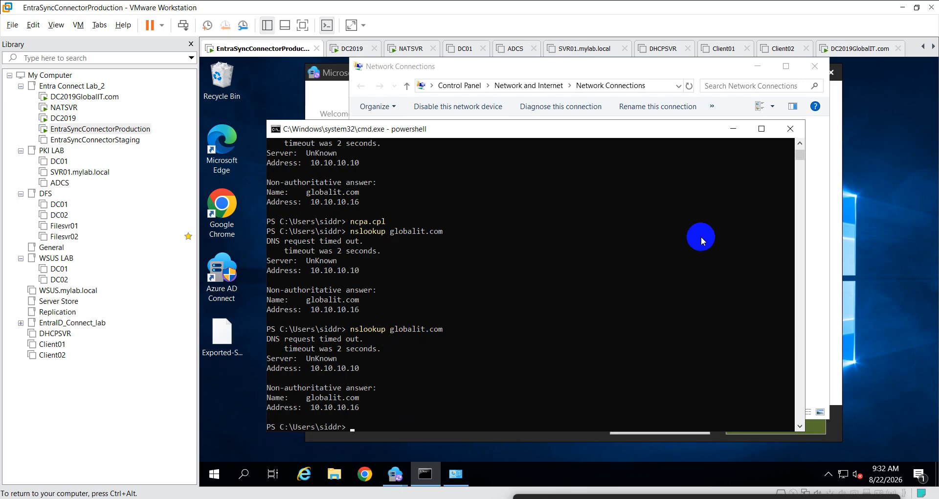
pyautogui.click(732, 130)
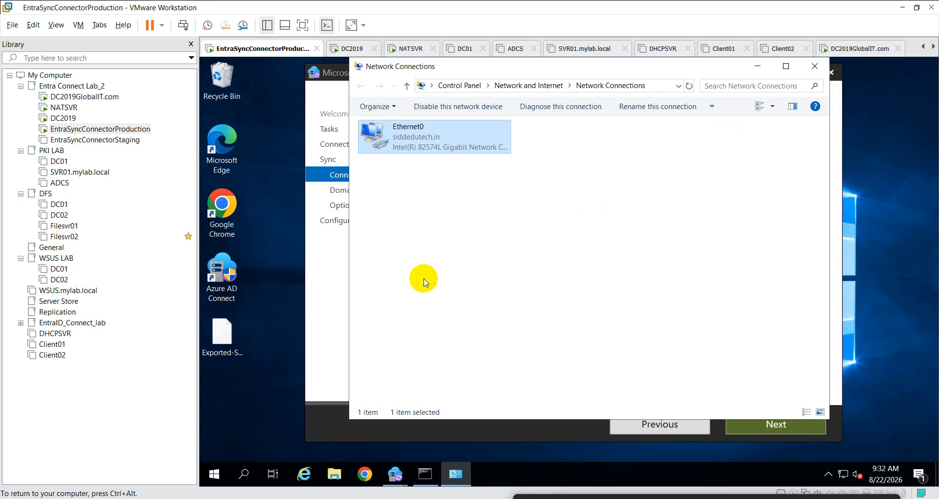
# - Enter the AD forest account password in Entra Connect Sync and confirm the credentials
pyautogui.click(346, 320)
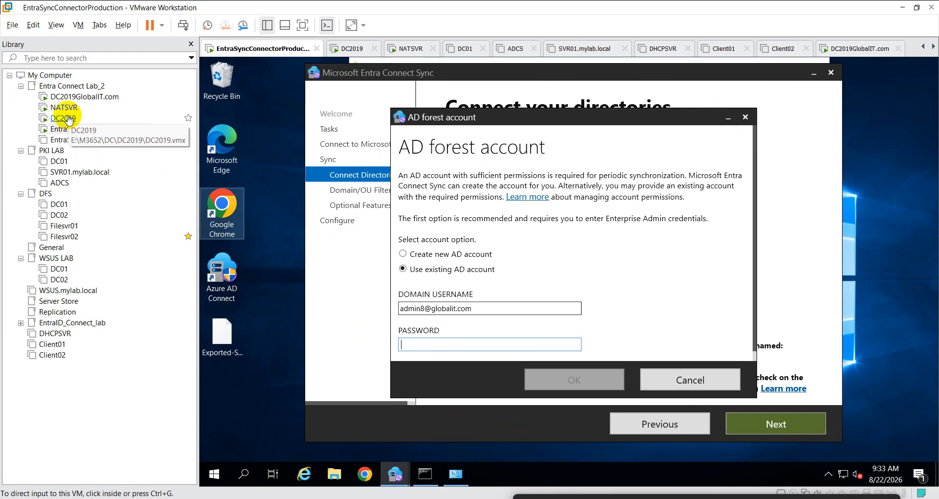
pyautogui.click(78, 96)
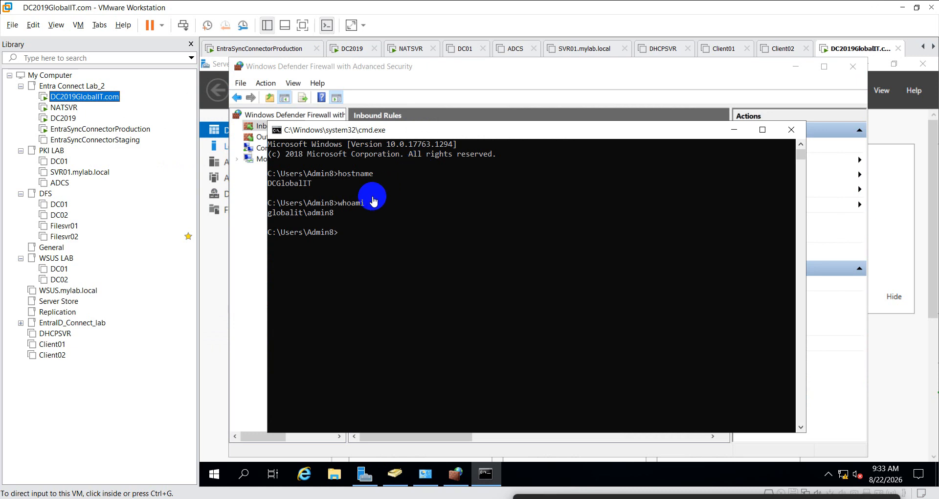
pyautogui.click(60, 130)
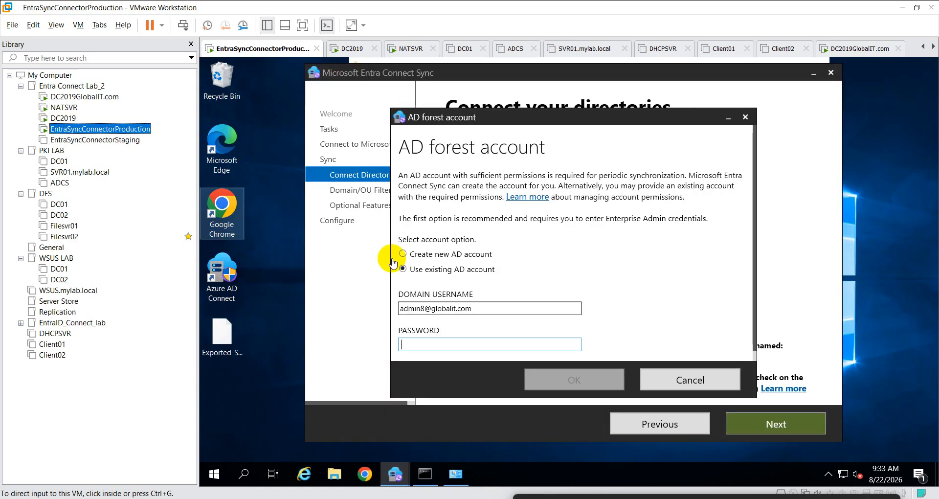
pyautogui.click(441, 344)
pyautogui.write('******')
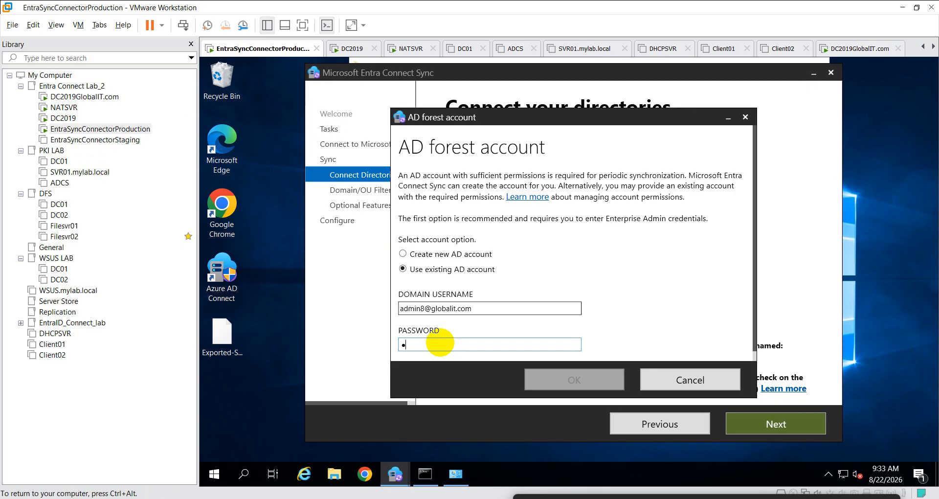
pyautogui.write('******')
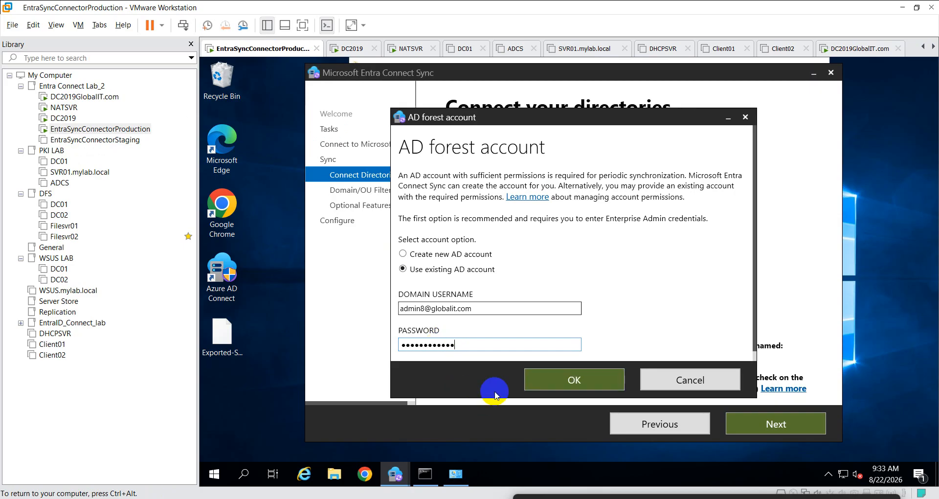
pyautogui.click(556, 378)
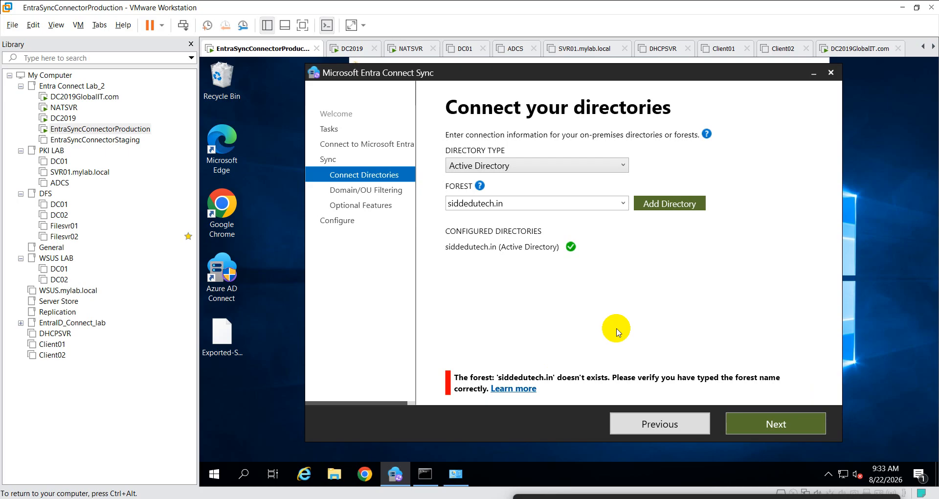
# - Go to Domain/OU Filtering and back to the Connect your directories page
pyautogui.click(622, 203)
pyautogui.click(645, 272)
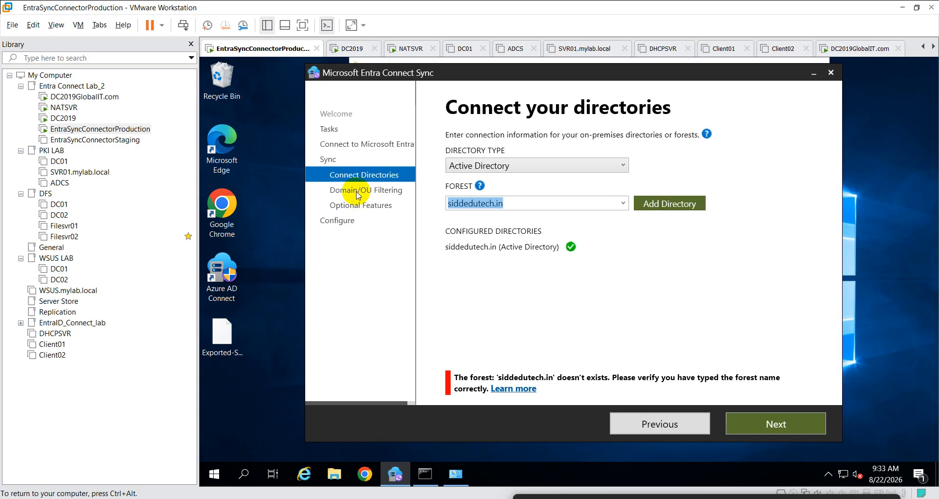
pyautogui.click(765, 427)
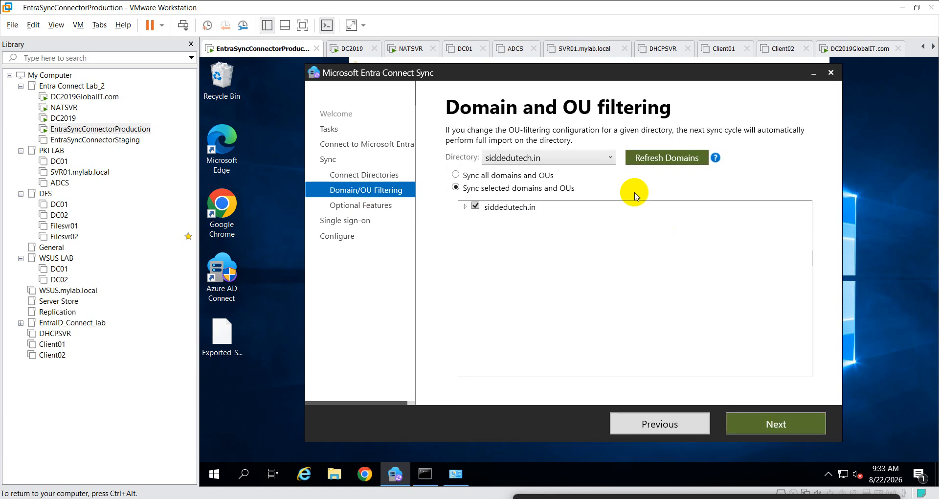
pyautogui.click(611, 158)
pyautogui.click(617, 139)
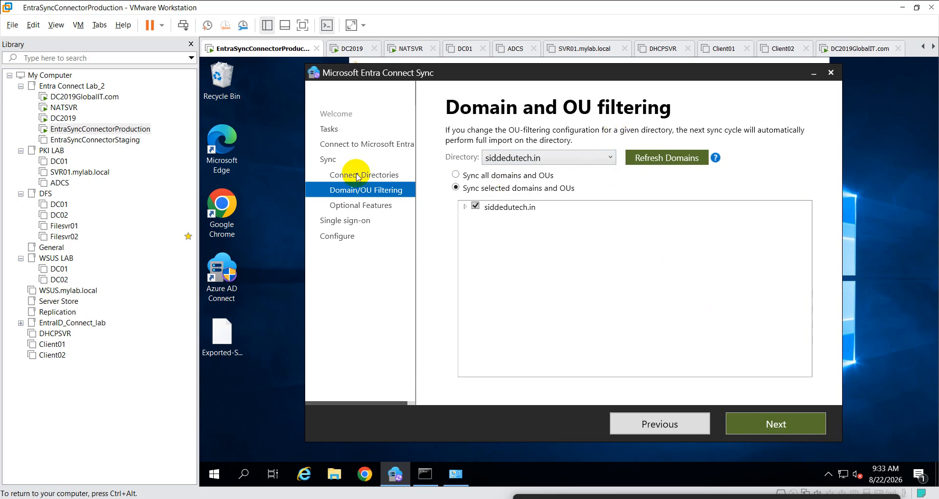
pyautogui.click(676, 428)
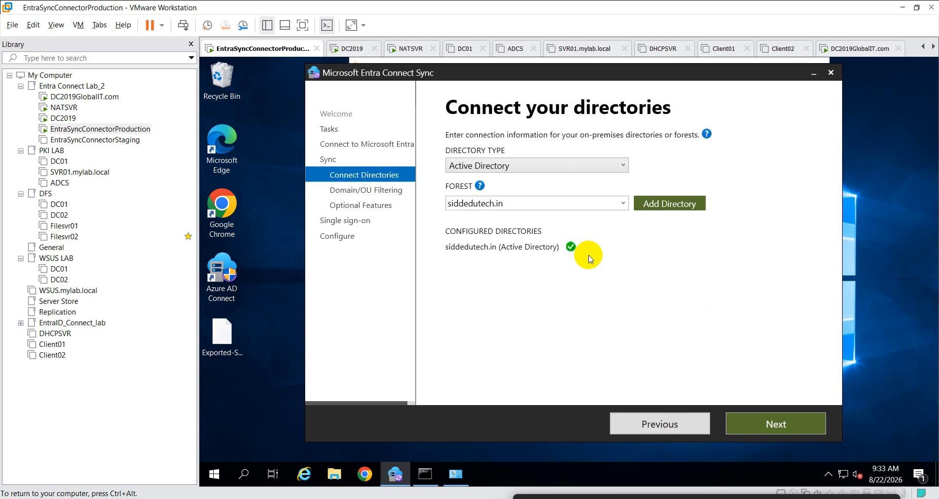
# - Add the siddedutech.in forest as a directory
pyautogui.click(623, 203)
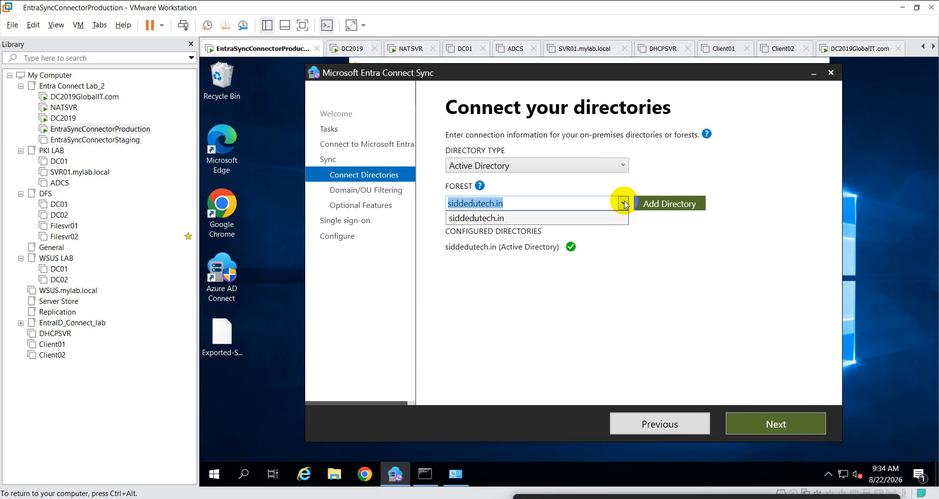
pyautogui.click(652, 259)
pyautogui.click(663, 205)
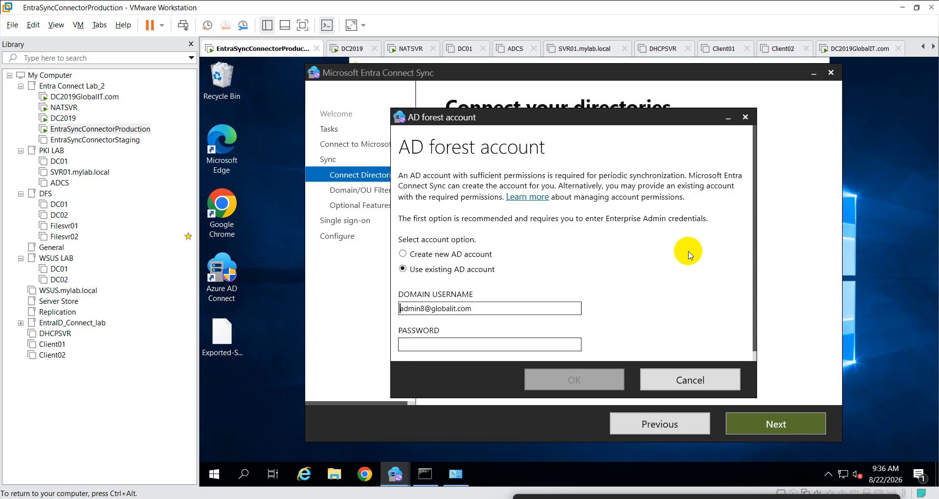
# - Enter the existing account's password in the AD forest account prompt and submit it
pyautogui.click(407, 348)
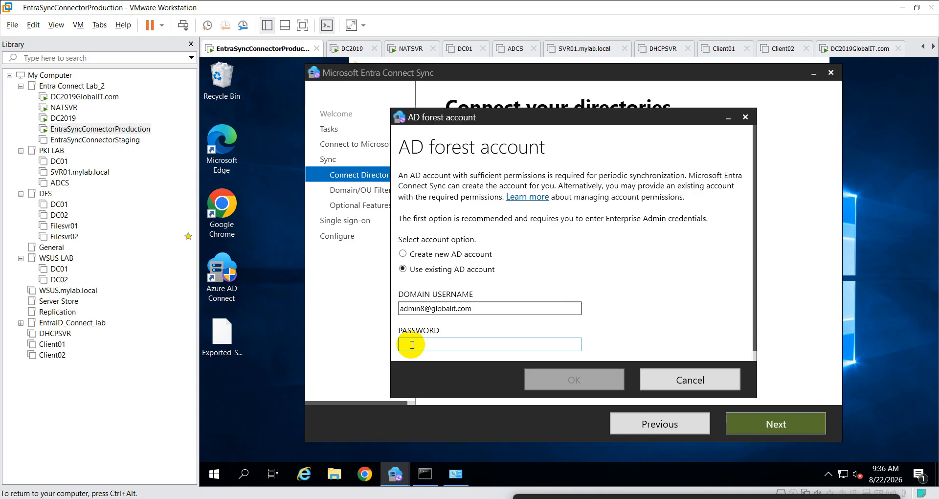
pyautogui.write('••••••••••')
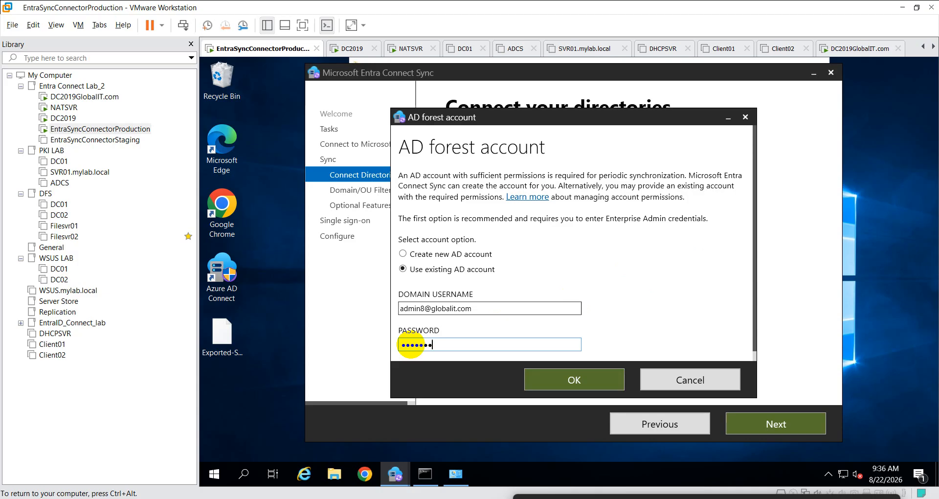
pyautogui.write('••')
pyautogui.press('Return')
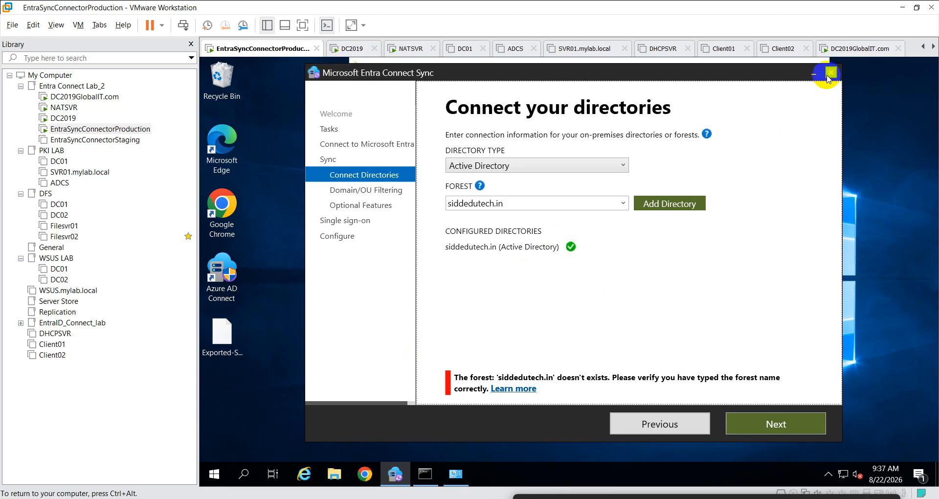
# - Close the Entra Connect Sync wizard and abandon a Run as different user launch of Azure AD Connect
pyautogui.click(830, 72)
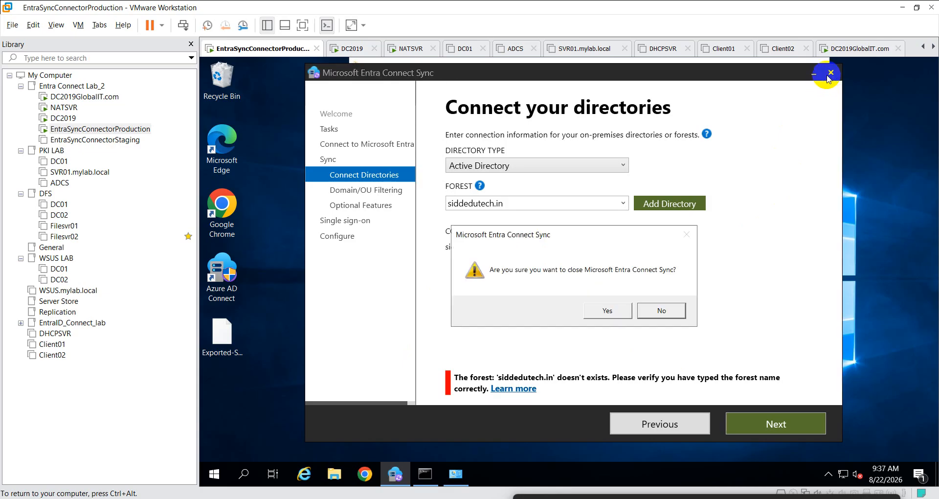
pyautogui.click(615, 319)
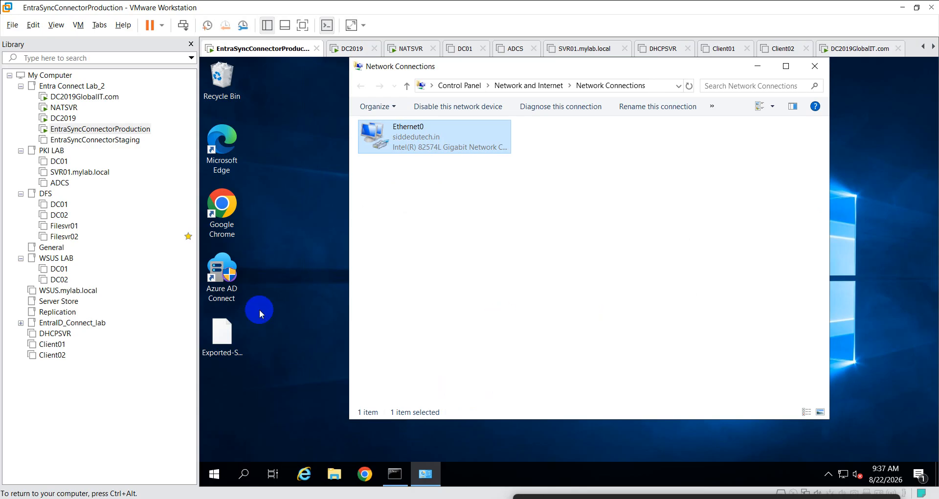
pyautogui.rightClick(220, 285)
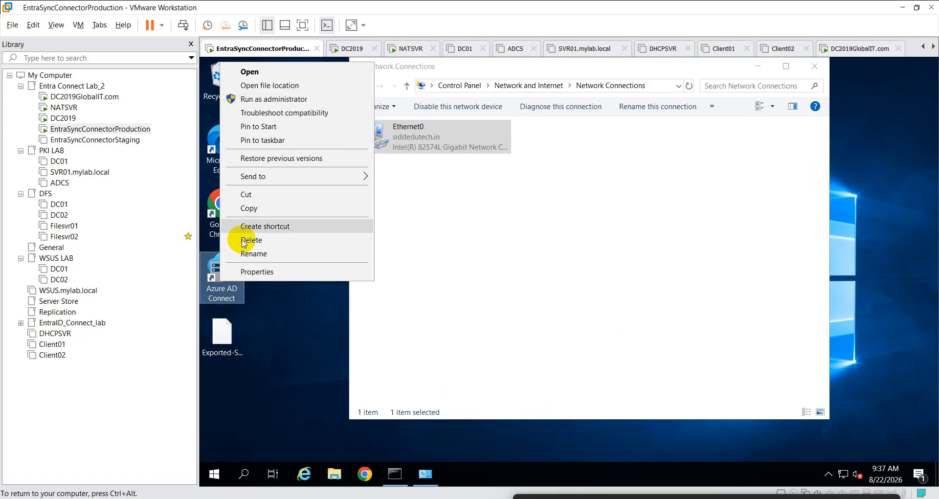
pyautogui.click(226, 292)
pyautogui.keyDown('shift'); pyautogui.rightClick(226, 292); pyautogui.keyUp('shift')
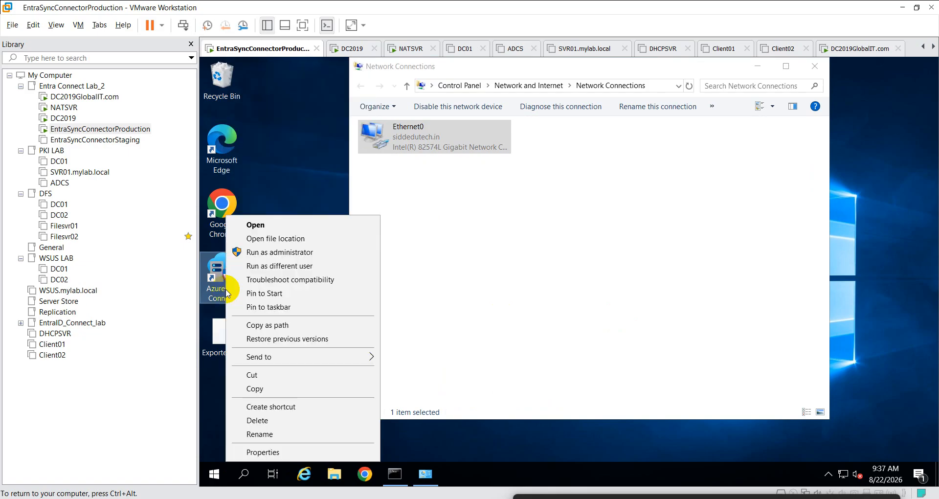
pyautogui.click(297, 266)
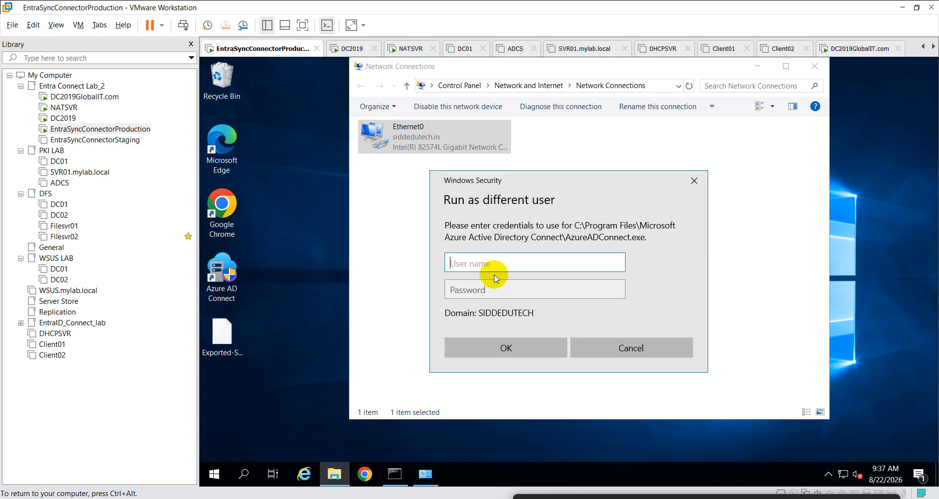
pyautogui.write('siddedutec')
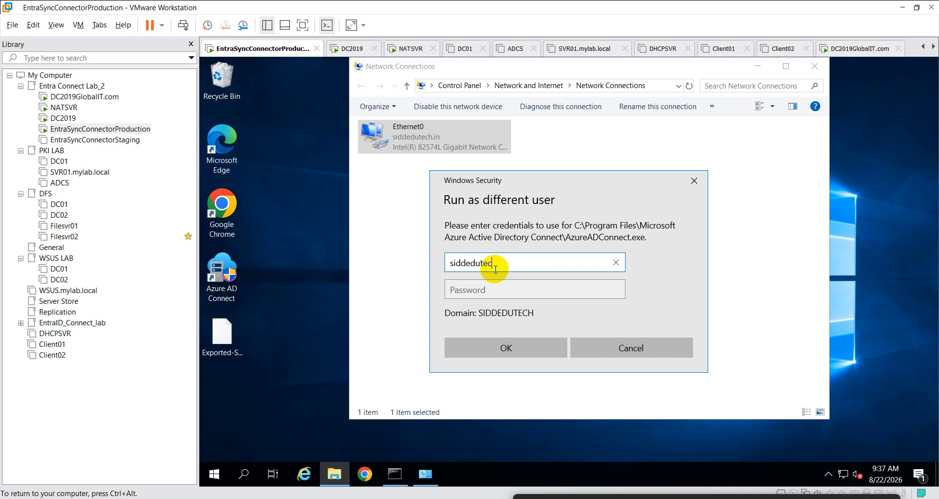
pyautogui.press('BackSpace')
pyautogui.press('BackSpace')
pyautogui.press('BackSpace')
pyautogui.press('BackSpace')
pyautogui.press('BackSpace')
pyautogui.press('BackSpace')
pyautogui.press('BackSpace')
pyautogui.press('BackSpace')
pyautogui.press('BackSpace')
pyautogui.press('BackSpace')
pyautogui.click(337, 399)
# - Relaunch Azure AD Connect as administrator, accepting UAC and closing the leftover credential prompt
pyautogui.rightClick(223, 282)
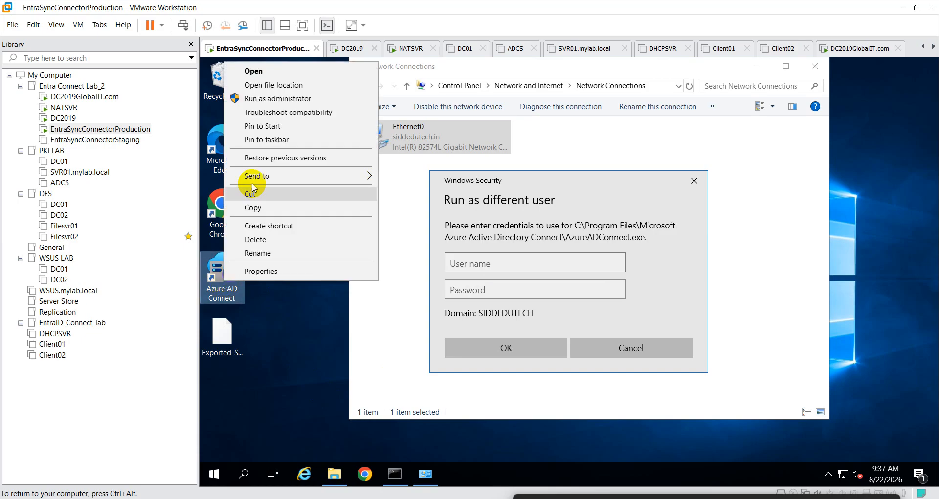
pyautogui.click(289, 99)
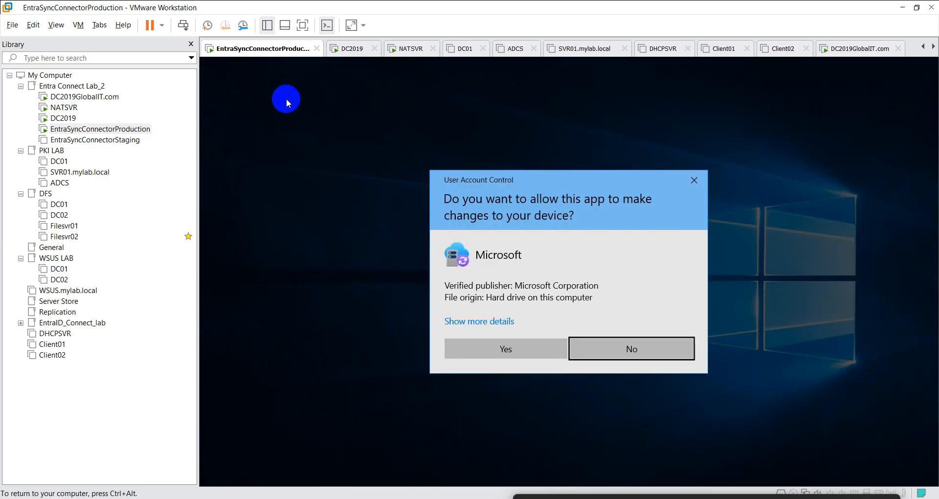
pyautogui.click(643, 353)
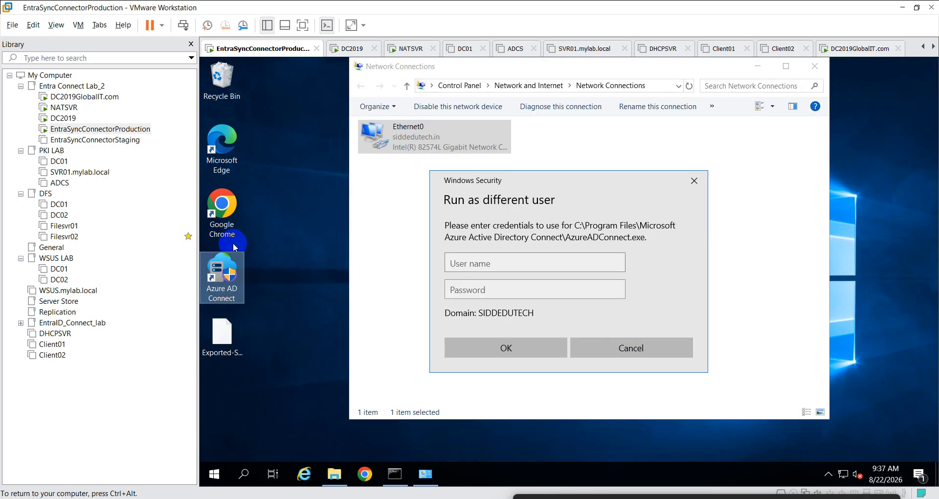
pyautogui.rightClick(226, 276)
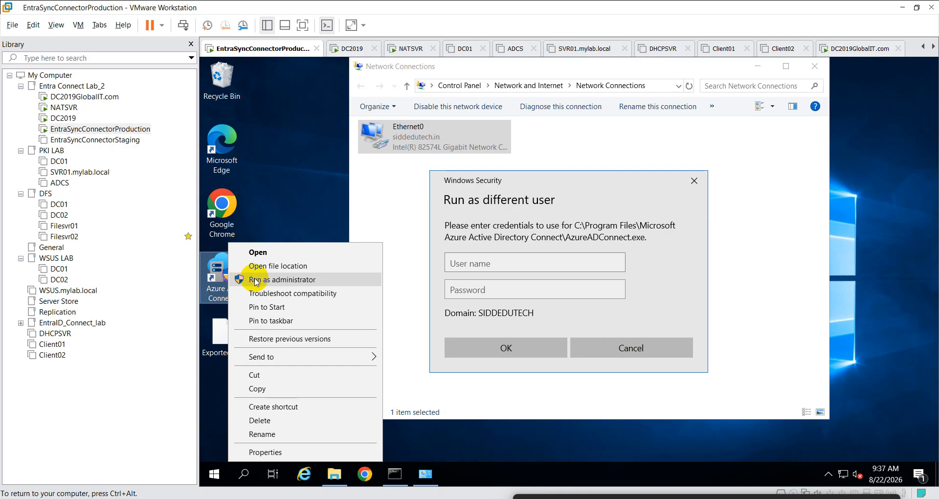
pyautogui.click(302, 282)
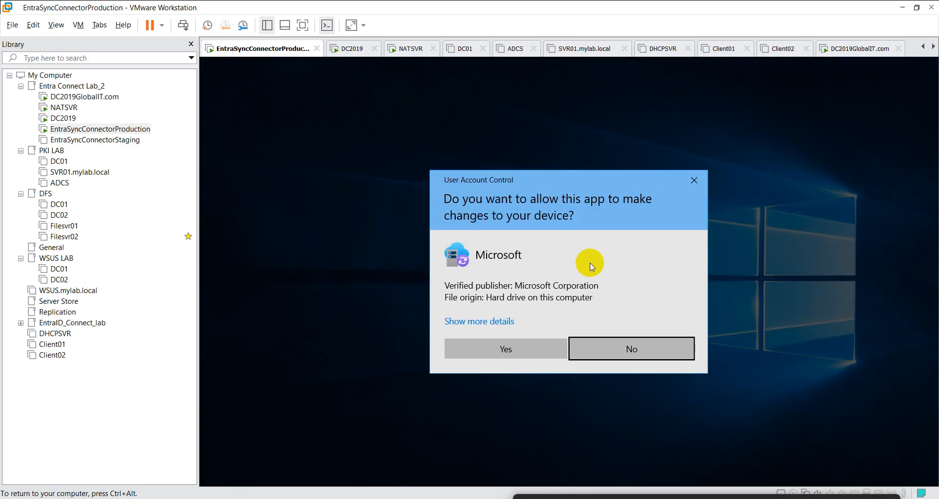
pyautogui.click(535, 404)
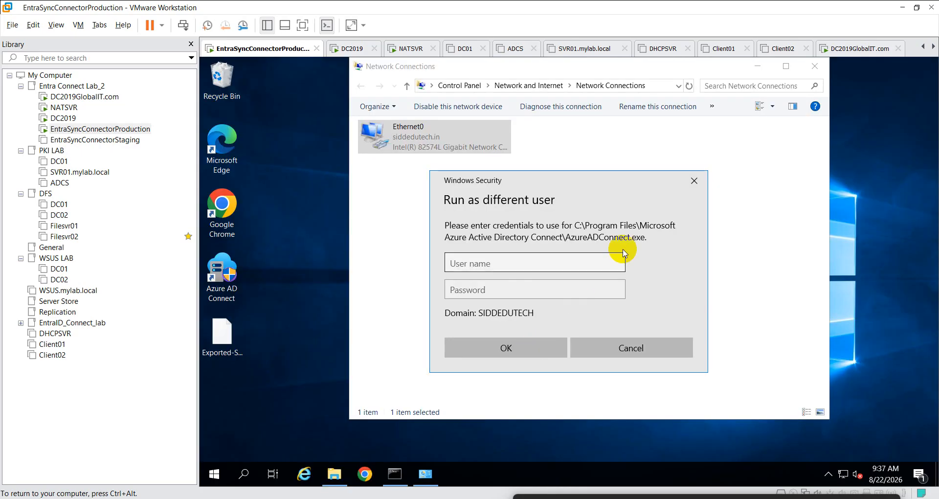
pyautogui.click(694, 180)
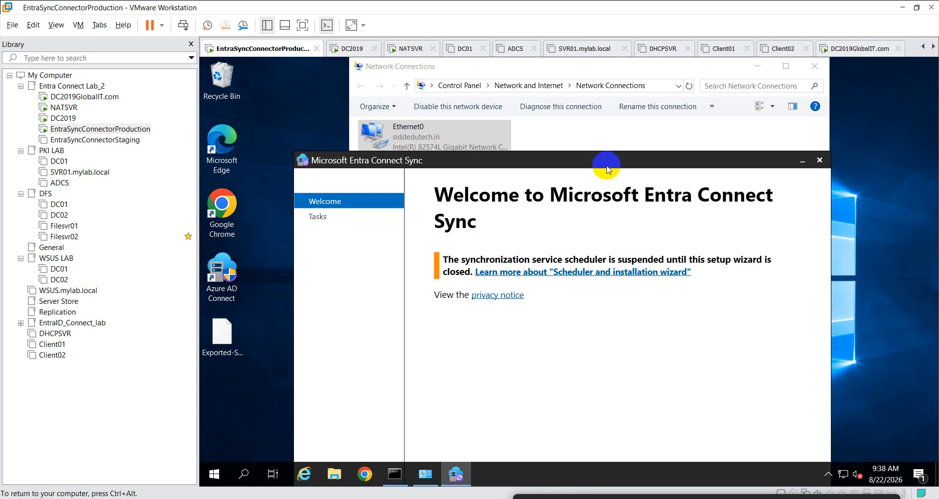
# - Move the relaunched wizard up, choose Configure to reach Additional tasks, and bring PowerShell forward
pyautogui.moveTo(607, 170); pyautogui.dragTo(608, 76)
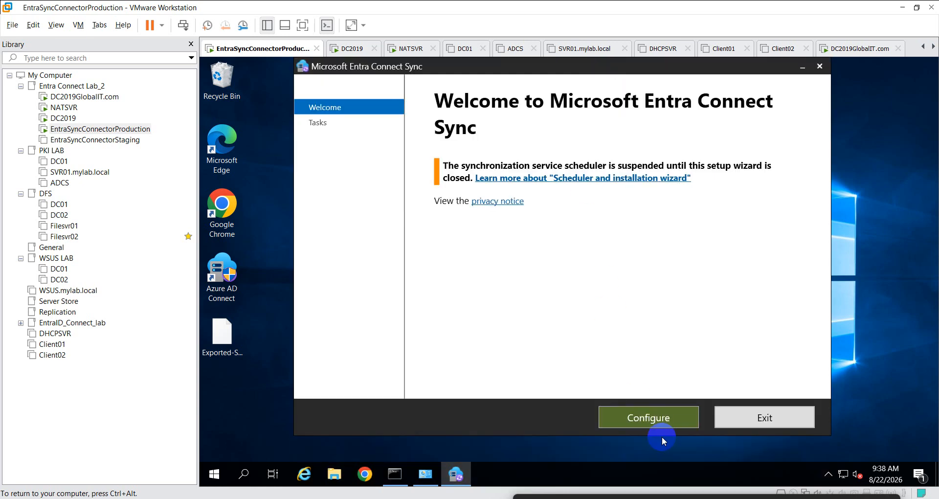
pyautogui.click(662, 428)
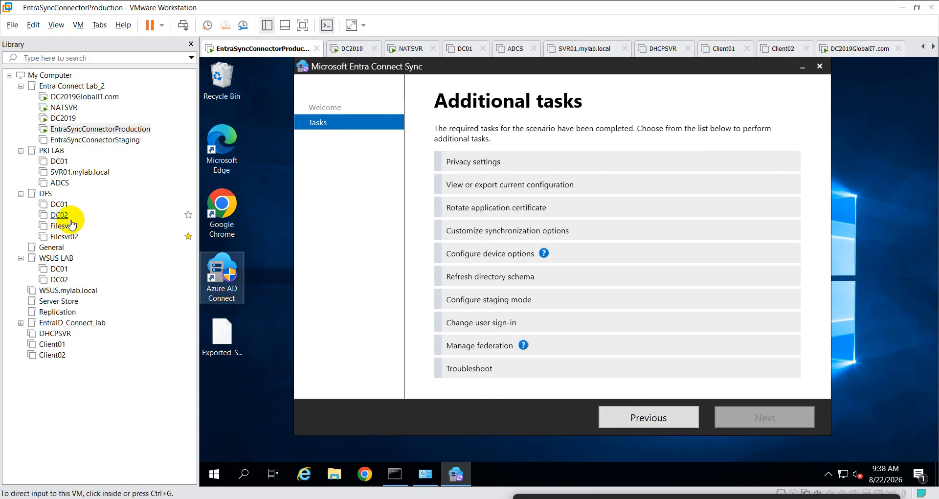
pyautogui.click(392, 473)
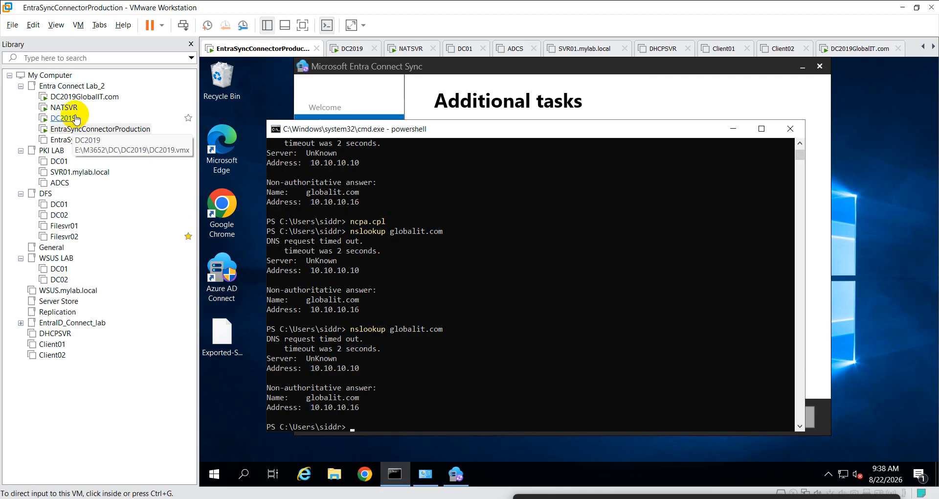
# - Clear the connector VM's PowerShell console with cls
pyautogui.click(395, 281)
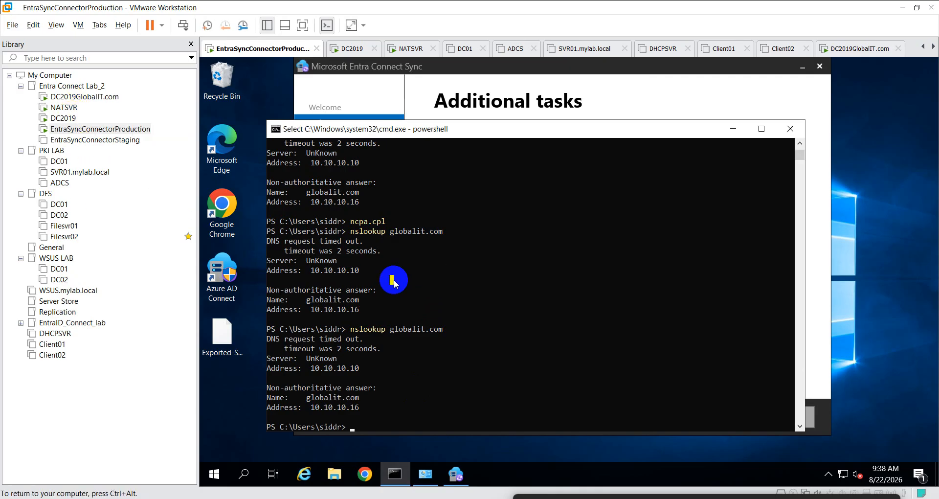
pyautogui.press('Escape')
pyautogui.write('cl')
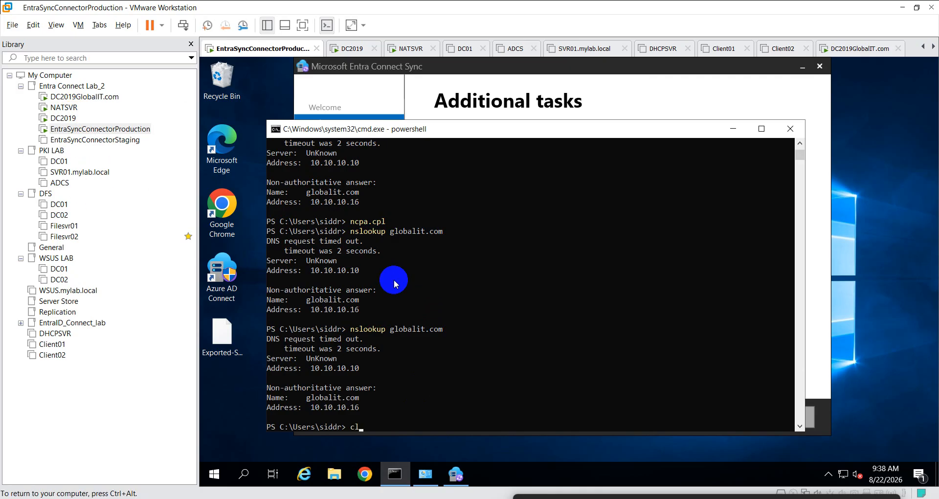
pyautogui.write('s')
pyautogui.press('Return')
# - Run nltest /domain_trust, recall it, and move to the DC2019 VM
pyautogui.write('nl')
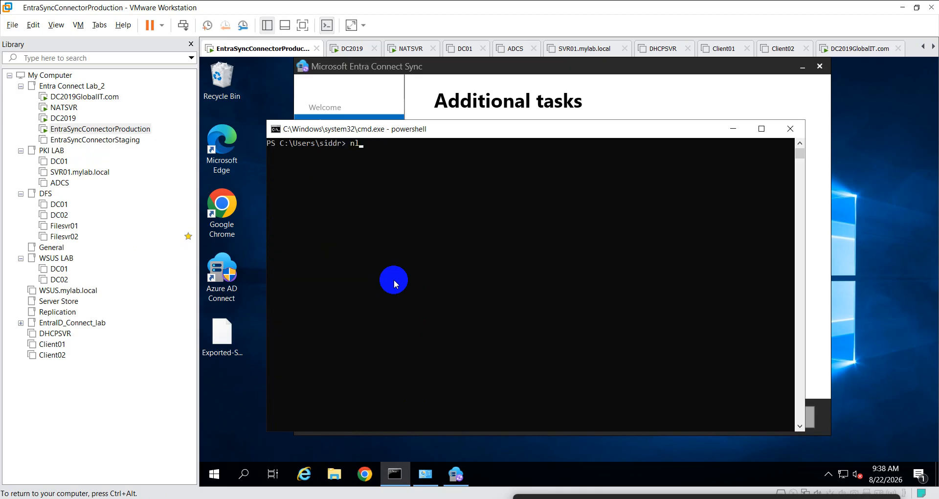
pyautogui.write('test /domain_trust')
pyautogui.press('Return')
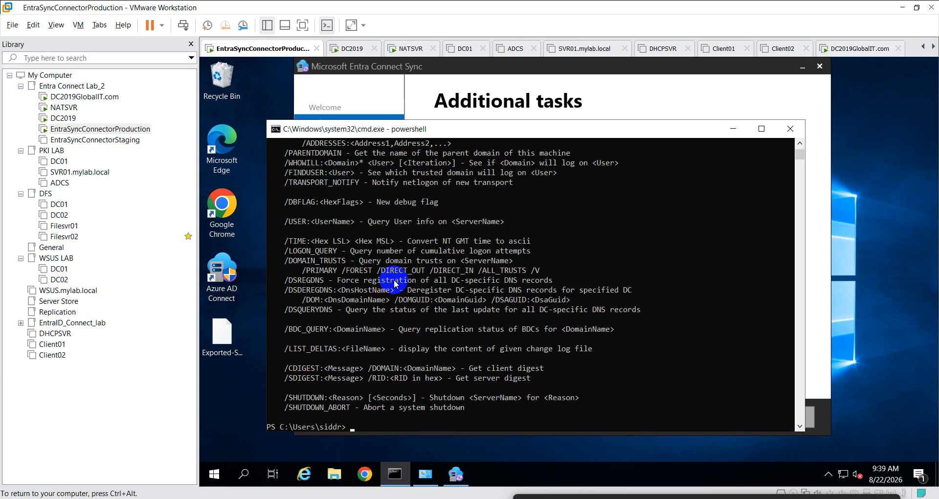
pyautogui.press('Up')
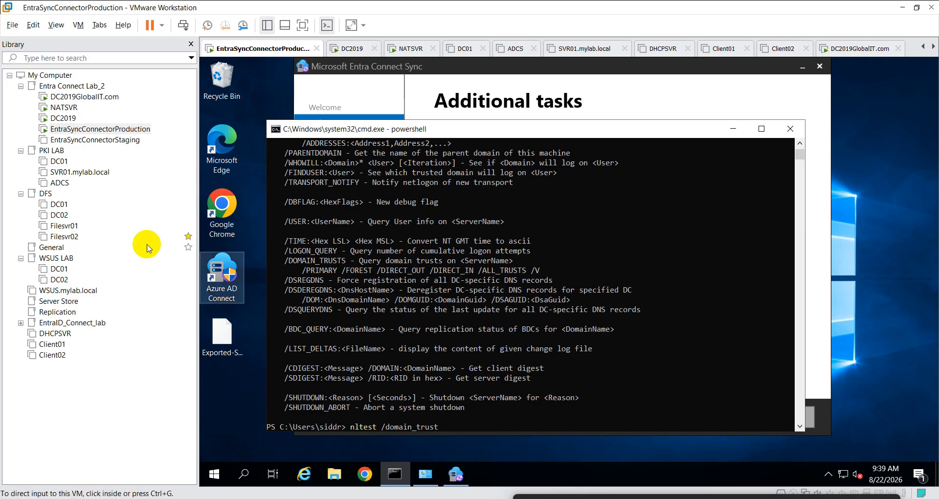
pyautogui.click(64, 119)
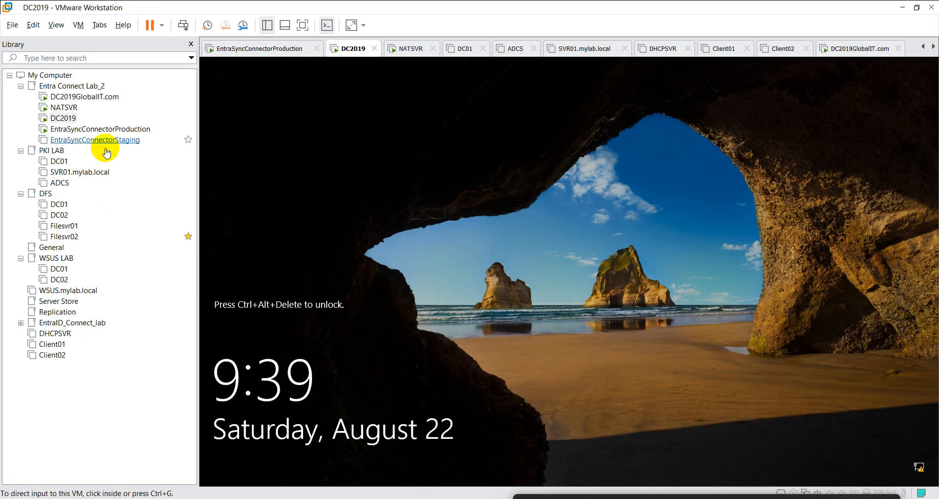
# - Unlock DC2019 with Ctrl+Alt+Del and the account password, then go to DC2019GlobalIT.com
pyautogui.click(411, 224)
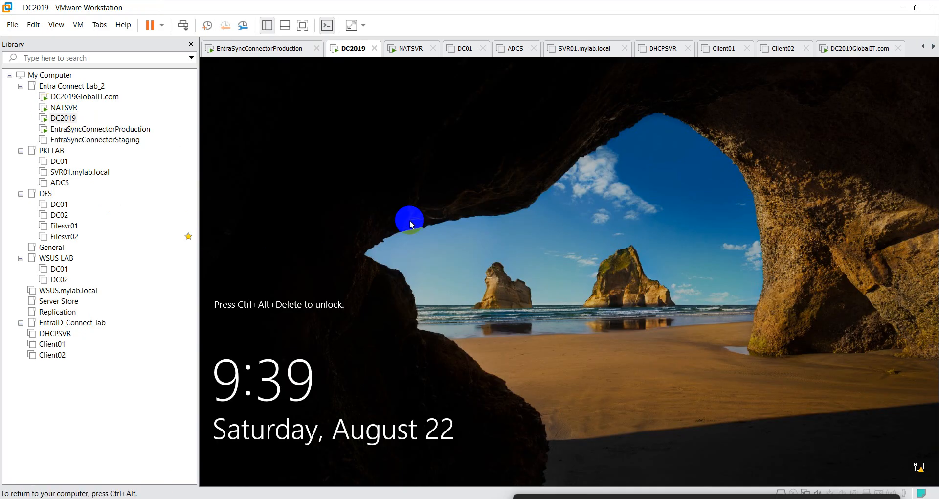
pyautogui.rightClick(66, 119)
pyautogui.click(117, 246)
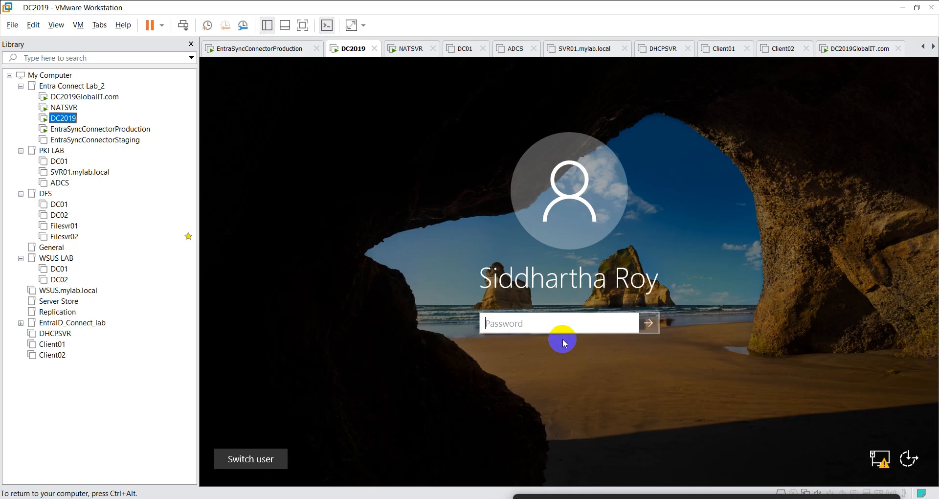
pyautogui.click(534, 323)
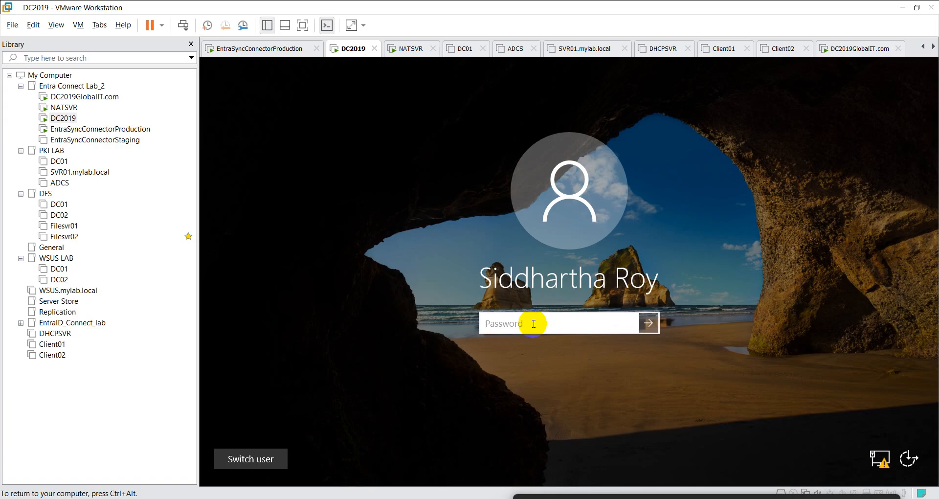
pyautogui.write('•••••••••••')
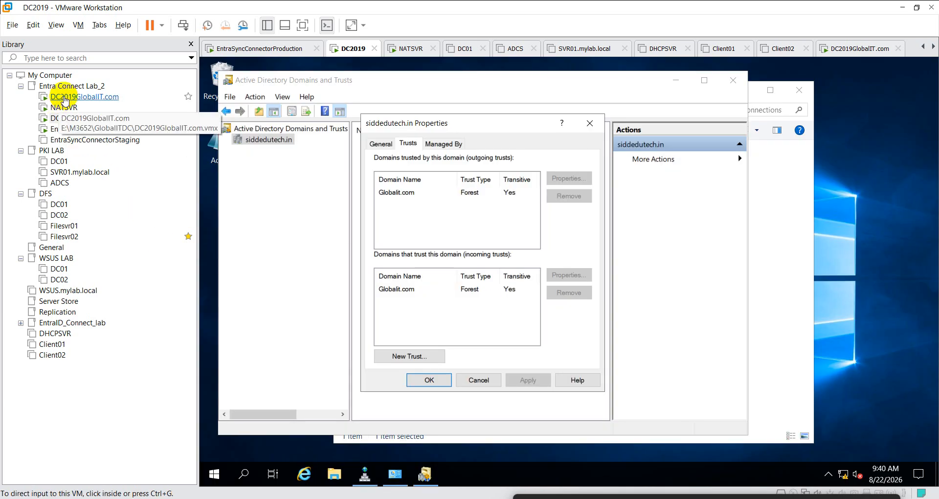
pyautogui.click(87, 97)
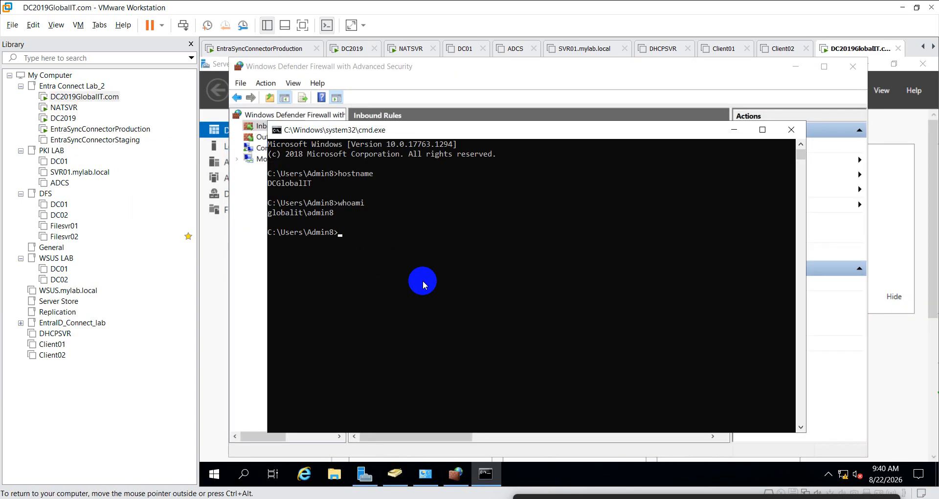
# - Open dsa.msc and view the Account tab of the admin user in Globalit.com's ORG_User OU
pyautogui.write('dsa.msc')
pyautogui.press('Return')
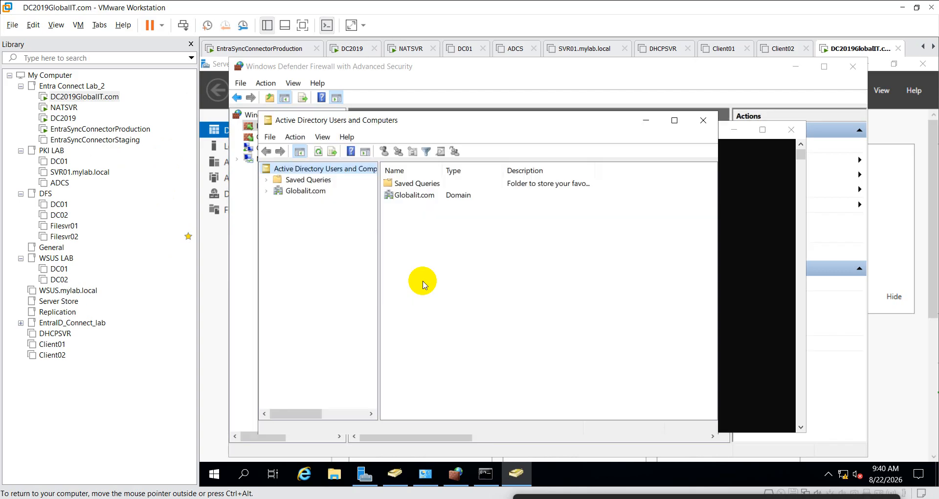
pyautogui.click(267, 191)
pyautogui.click(315, 257)
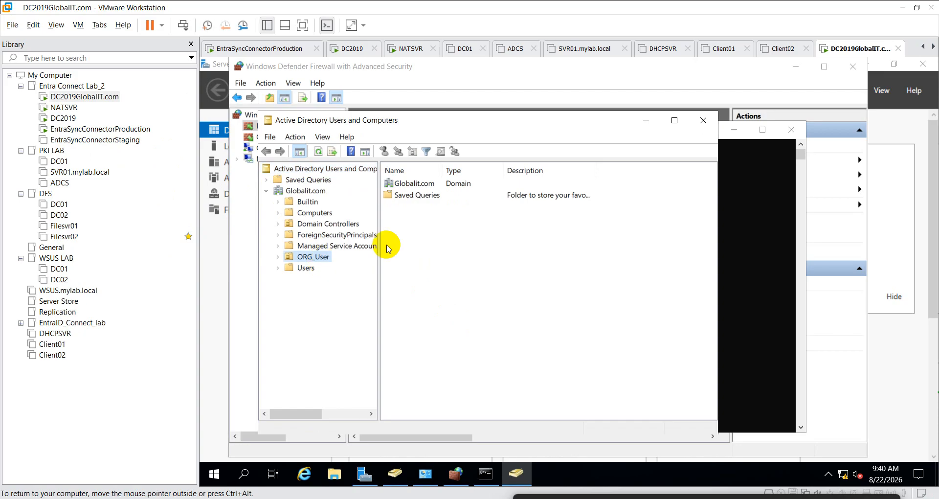
pyautogui.doubleClick(419, 184)
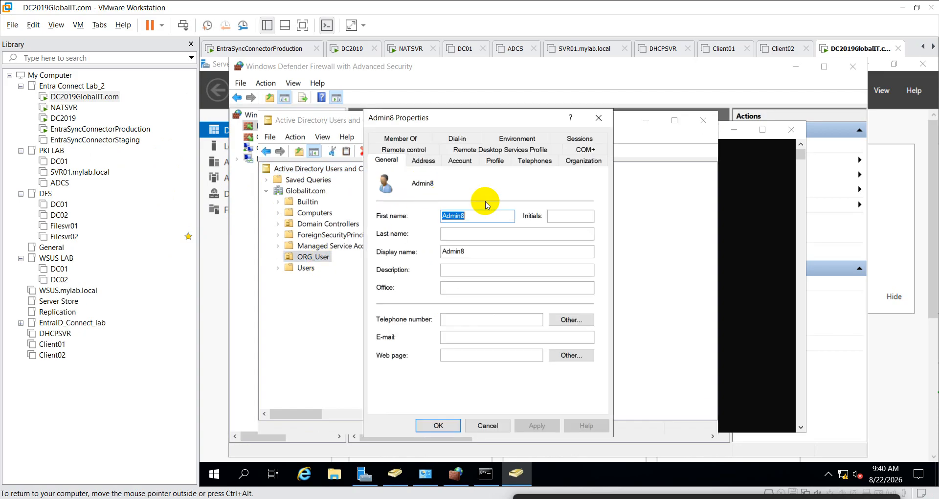
pyautogui.click(469, 164)
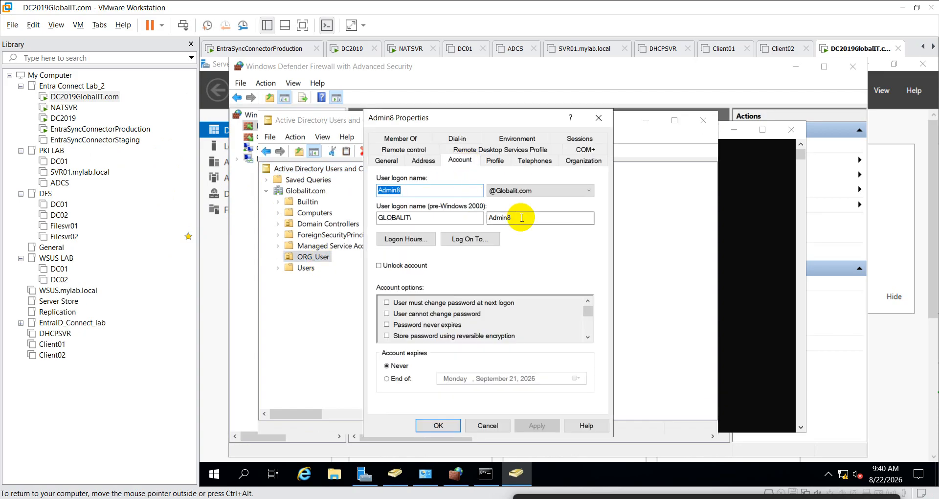
pyautogui.click(540, 219)
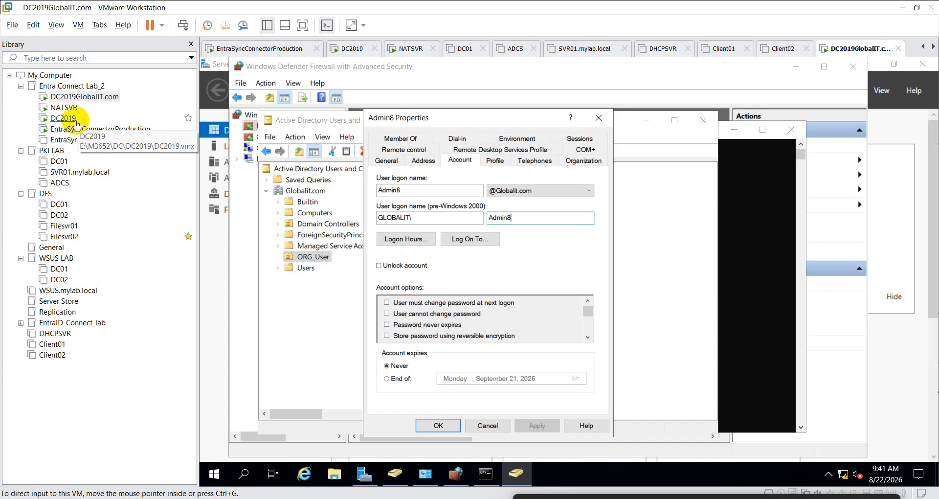
# - On EntraSyncConnectorProduction, close PowerShell and choose Customize synchronization options in the wizard
pyautogui.click(58, 118)
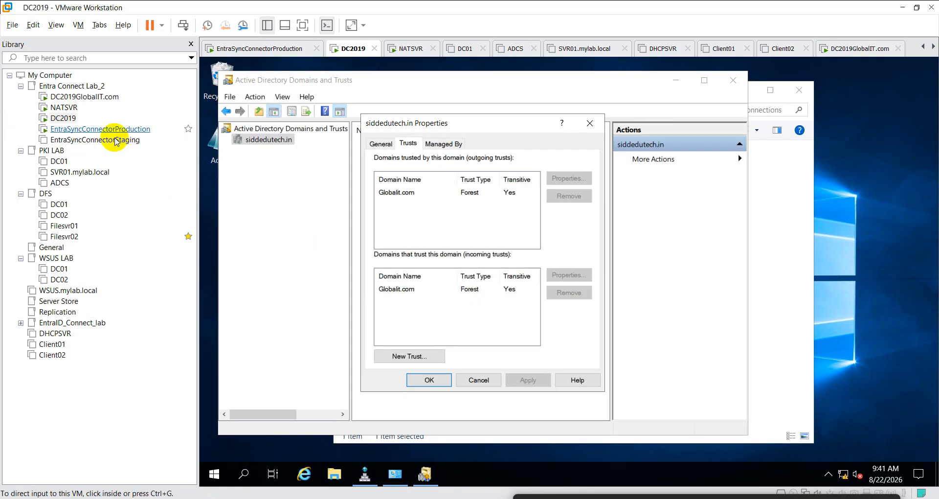
pyautogui.click(76, 128)
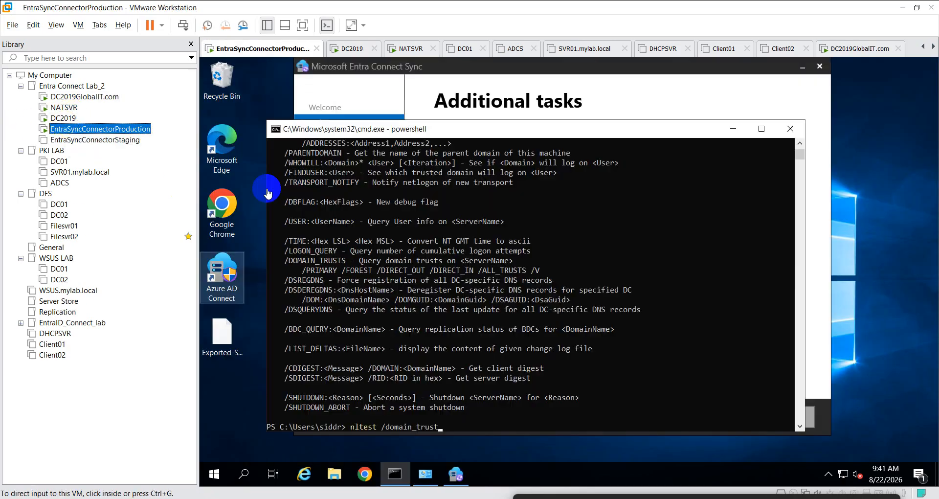
pyautogui.click(790, 128)
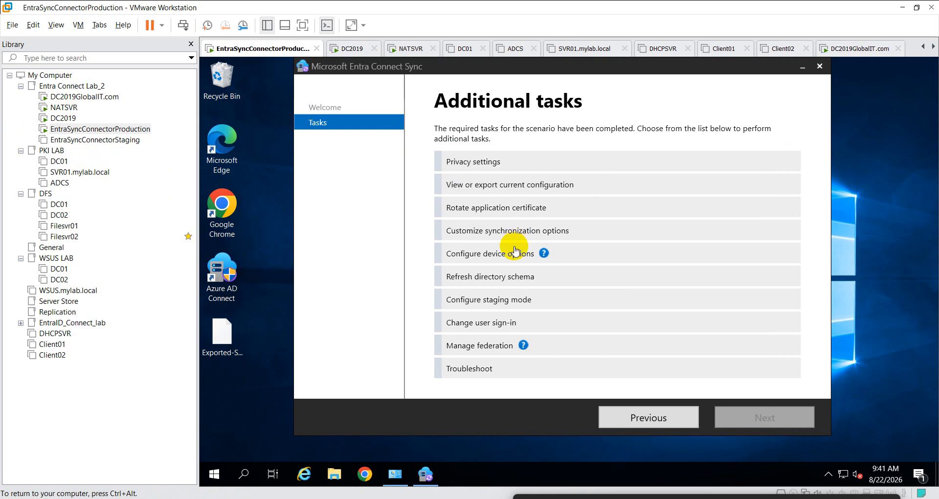
pyautogui.click(487, 232)
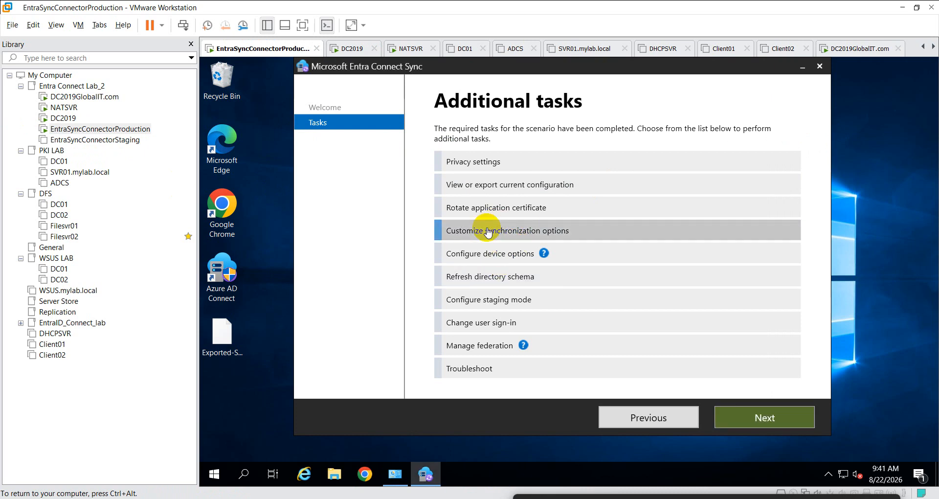
pyautogui.click(749, 417)
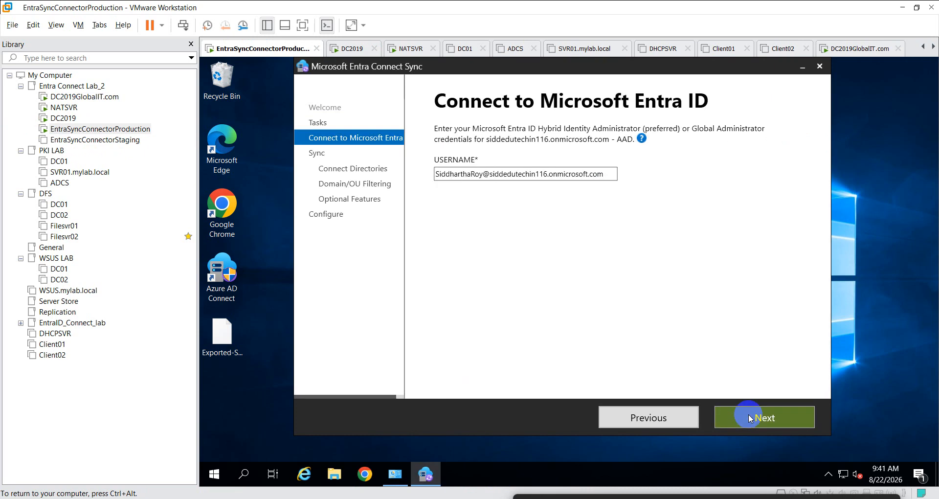
pyautogui.click(748, 417)
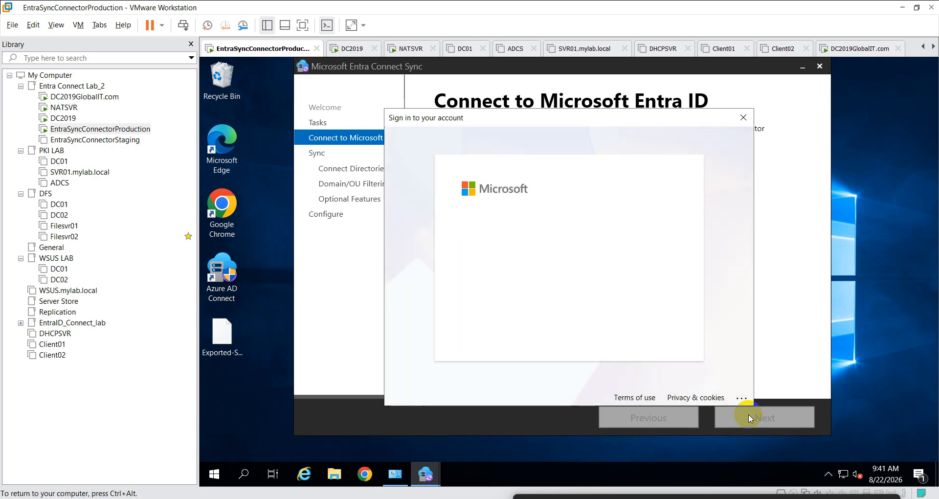
# - Sign in to Microsoft Entra ID with the administrator password, re-entering it after rejection
pyautogui.write('********')
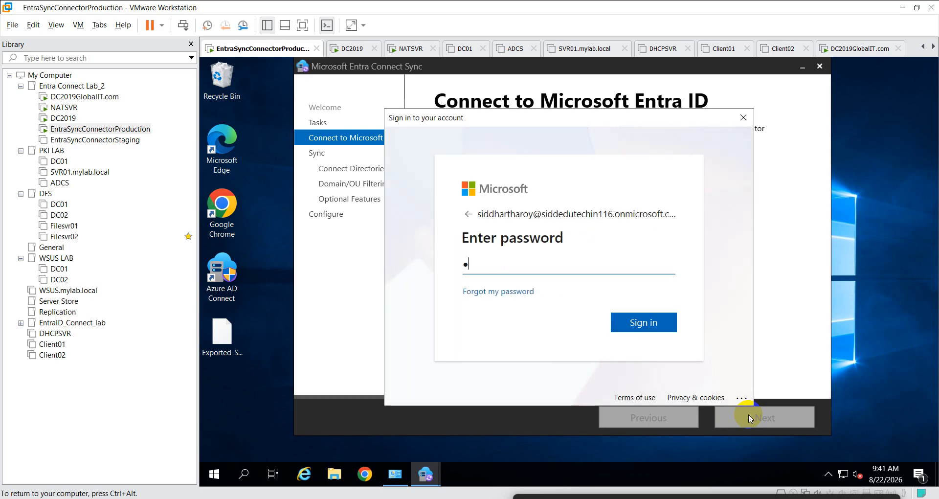
pyautogui.write('*****')
pyautogui.press('Return')
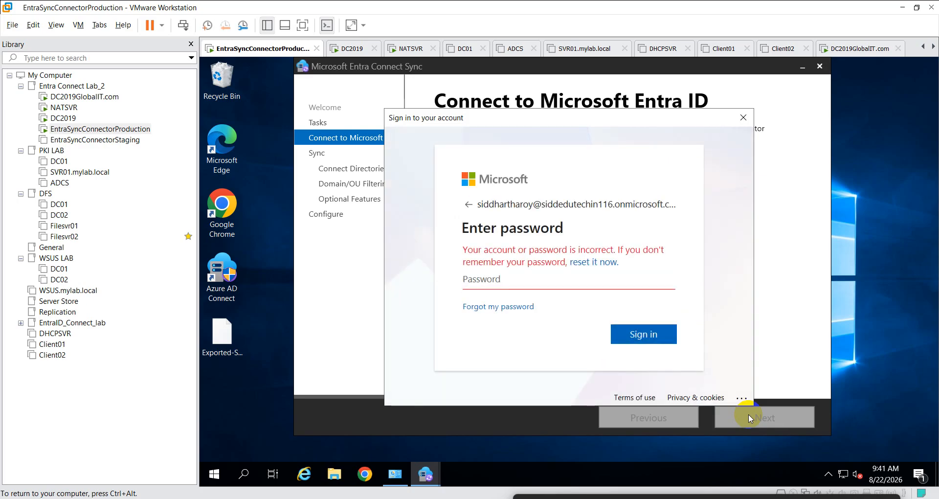
pyautogui.write('************')
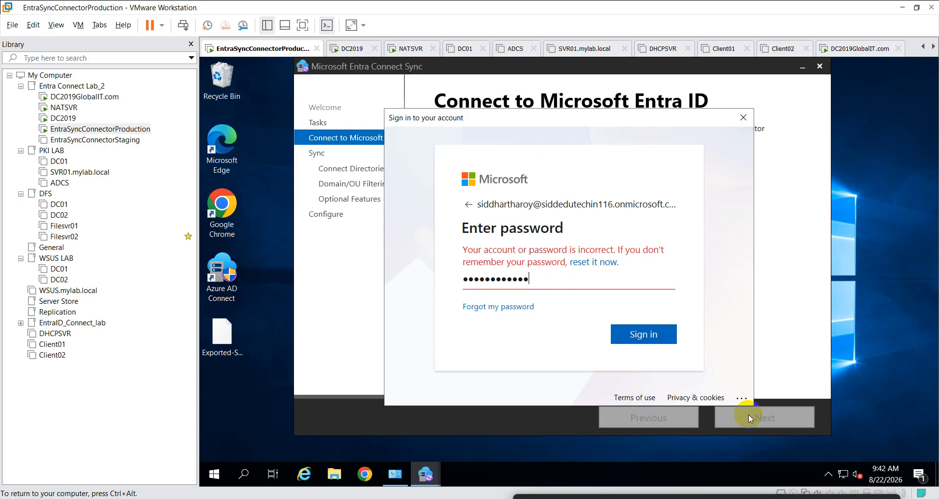
pyautogui.press('Return')
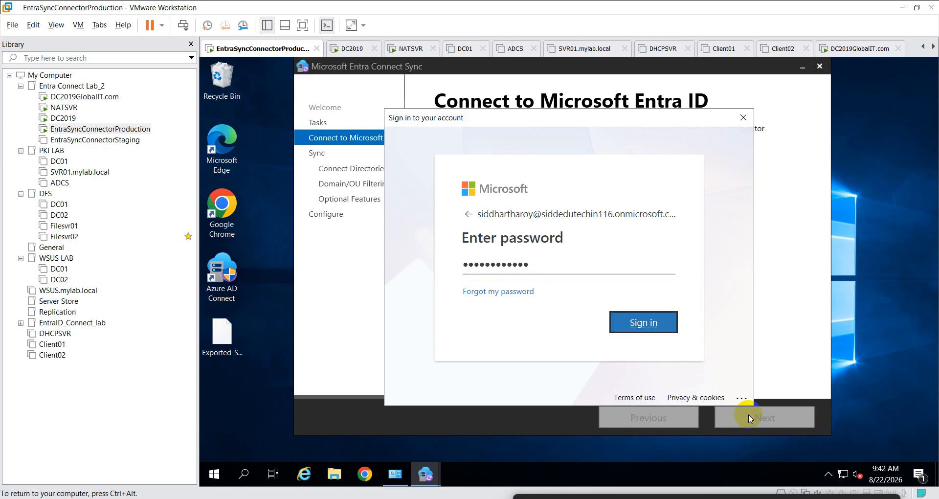
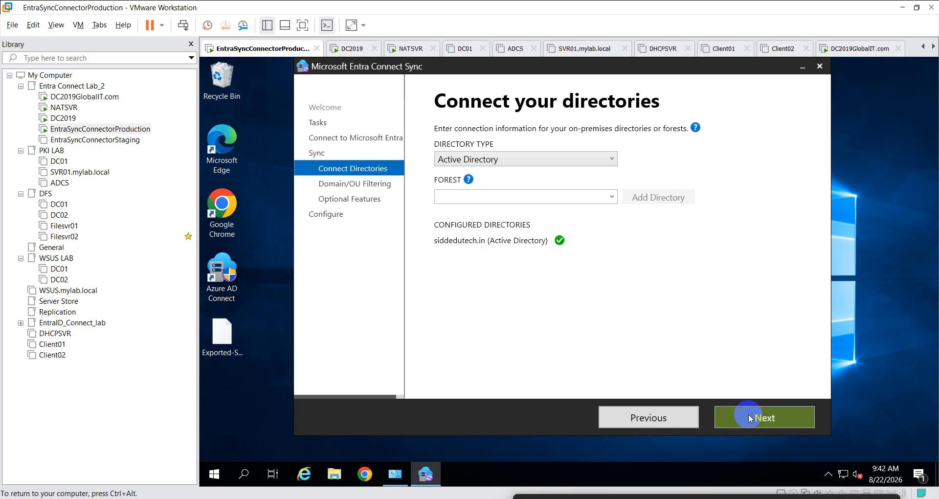
# - Check the empty Forest list, then type globalit.com into the Forest field
pyautogui.click(612, 197)
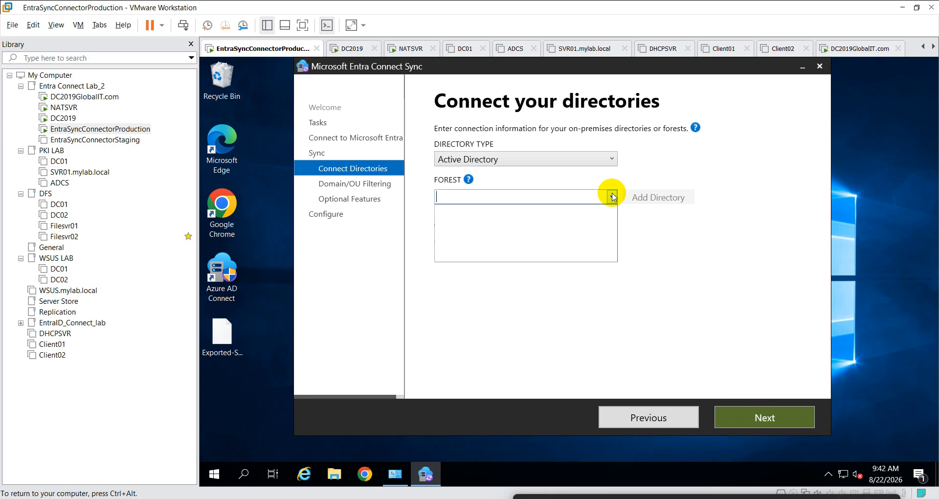
pyautogui.click(637, 257)
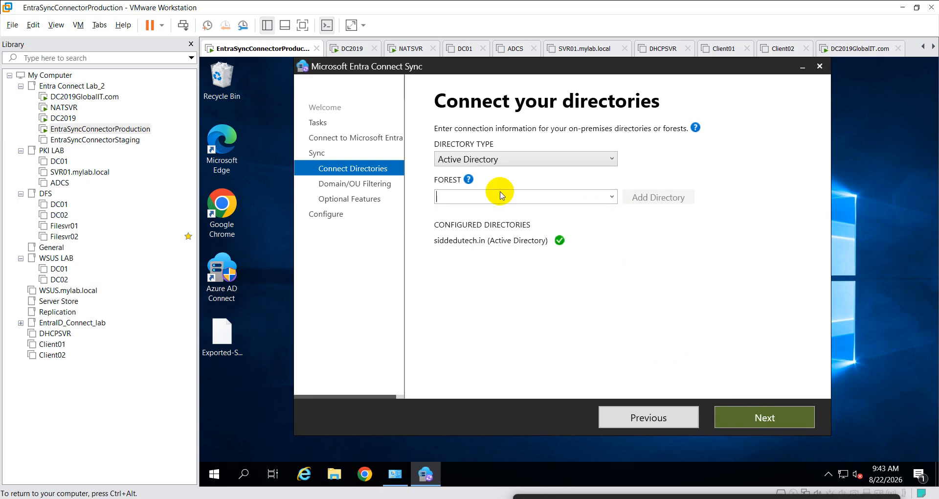
pyautogui.click(612, 197)
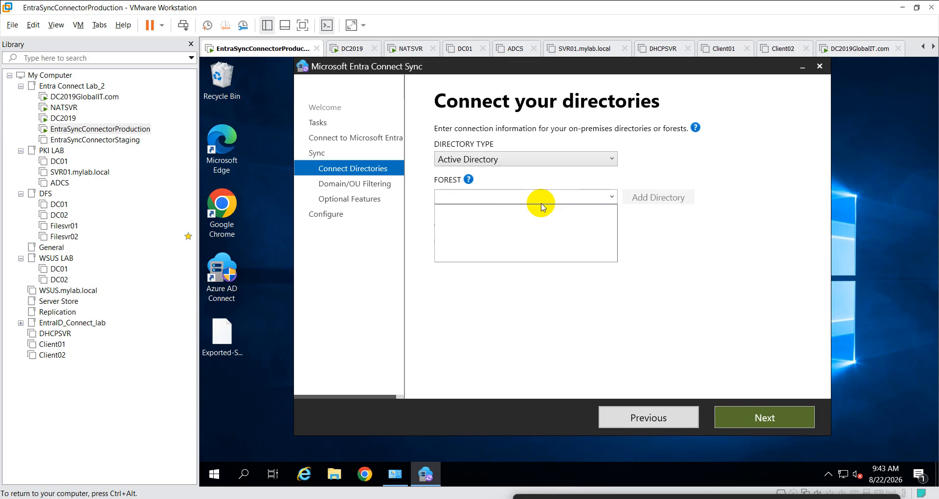
pyautogui.click(579, 299)
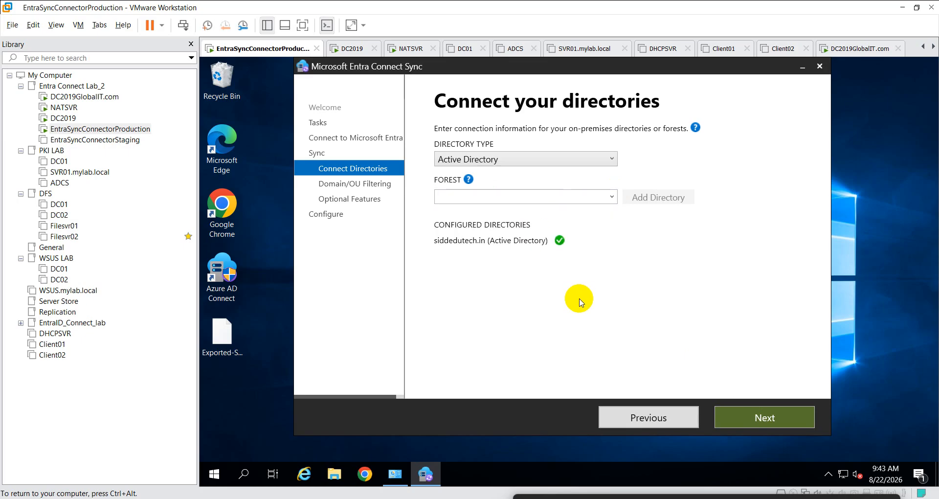
pyautogui.click(469, 199)
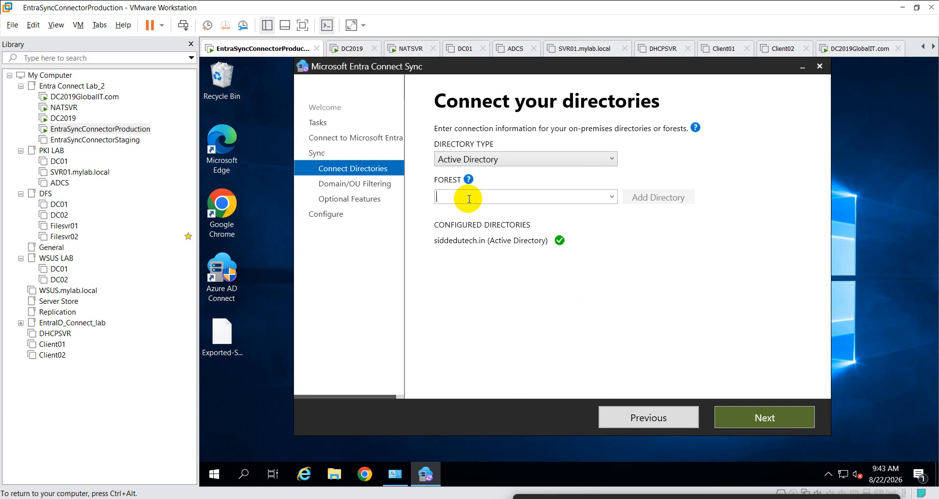
pyautogui.write('glo')
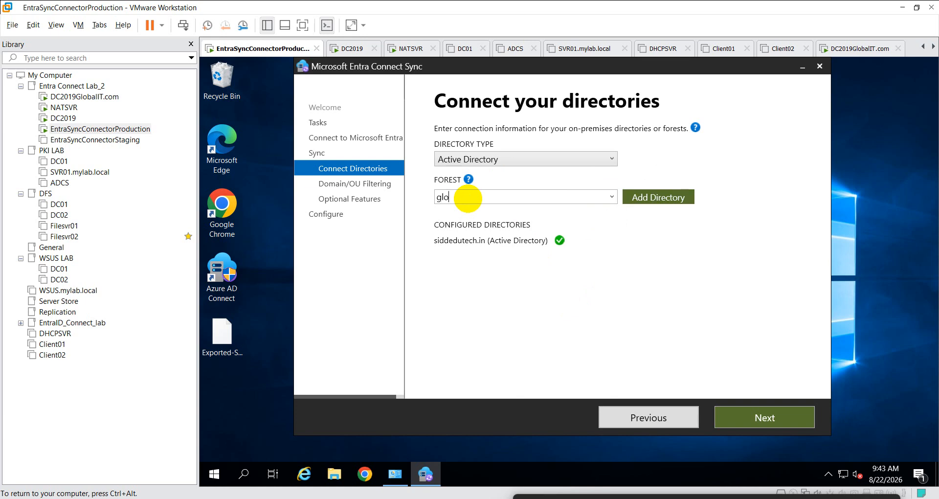
pyautogui.write('balit.com')
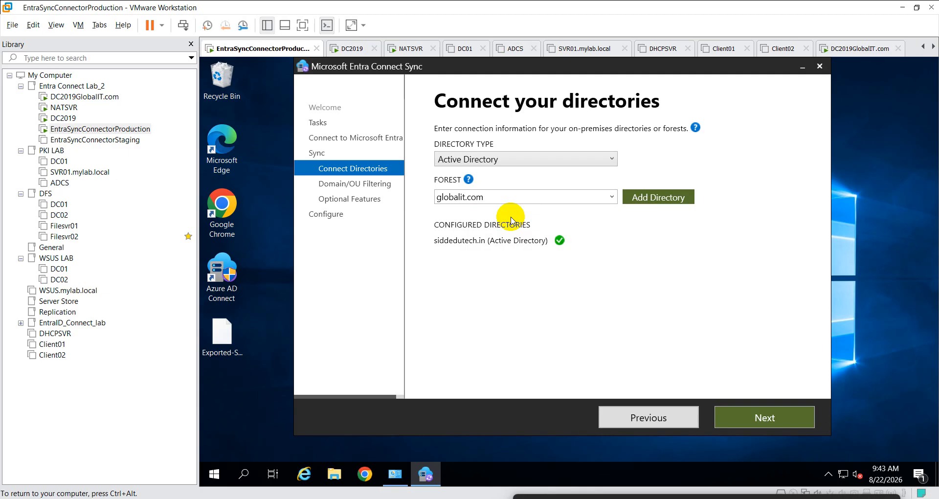
# - Open a command prompt through Run (cmd) and ping globalit.com
pyautogui.rightClick(217, 475)
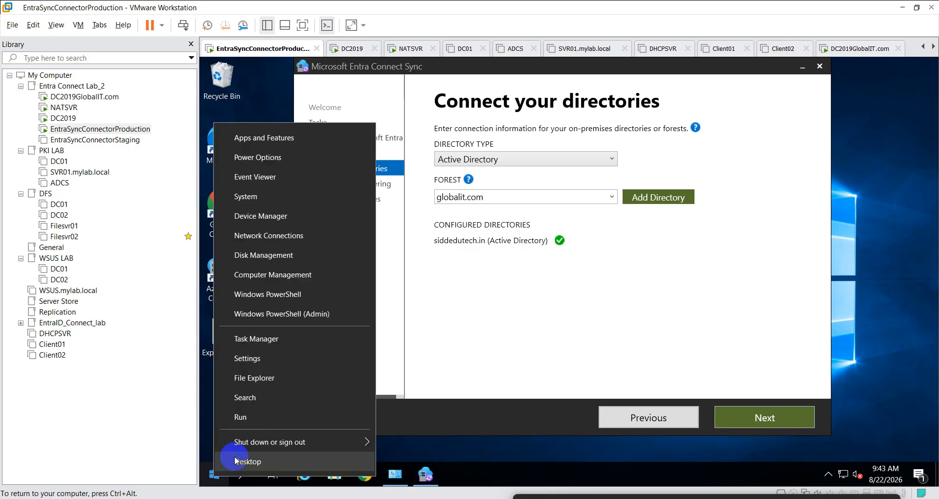
pyautogui.click(296, 404)
pyautogui.write('cmd')
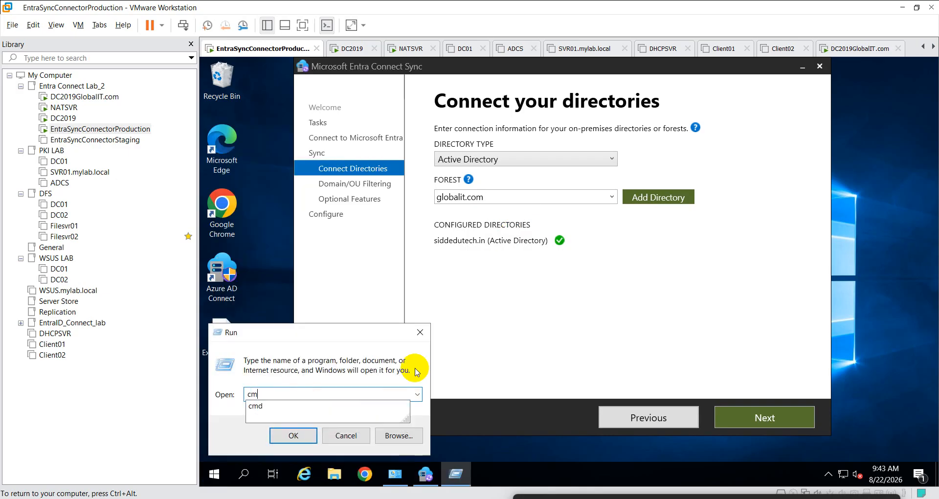
pyautogui.press('Return')
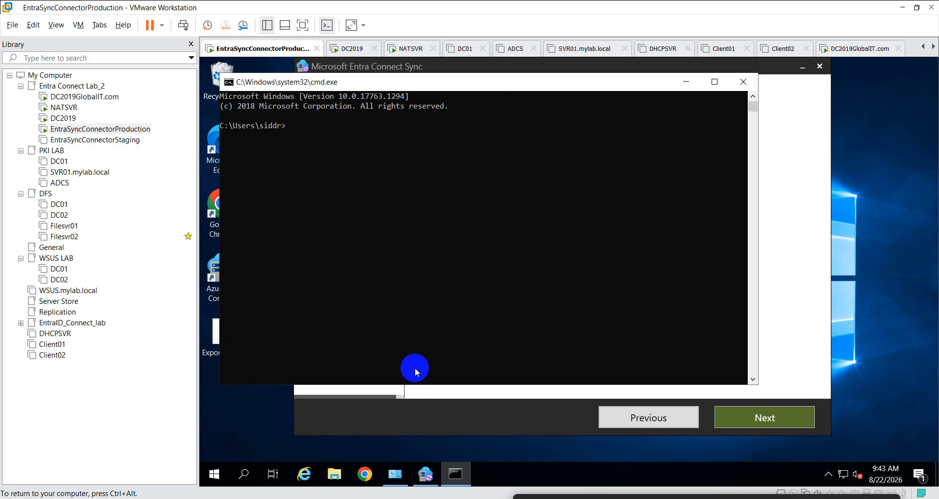
pyautogui.write('ping globalit.com')
pyautogui.press('Return')
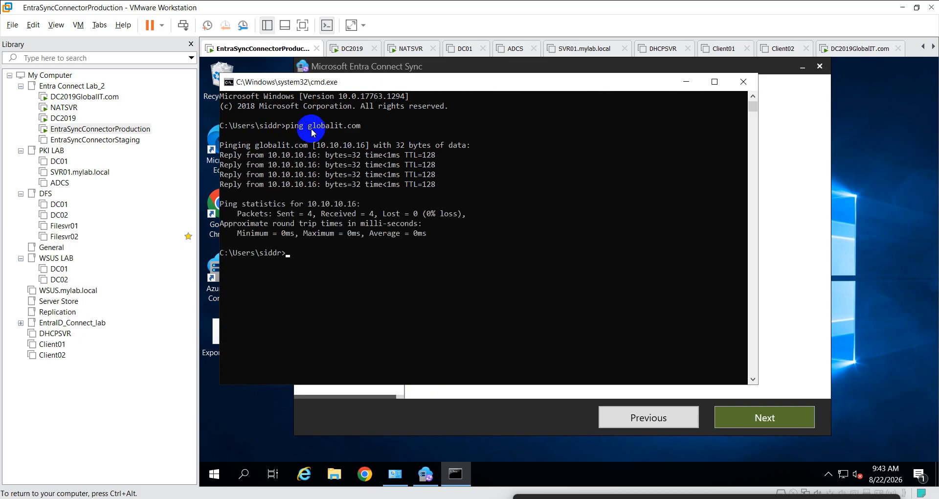
# - Copy globalit.com from the ping output and return to the wizard's Forest field
pyautogui.moveTo(255, 142); pyautogui.dragTo(305, 153)
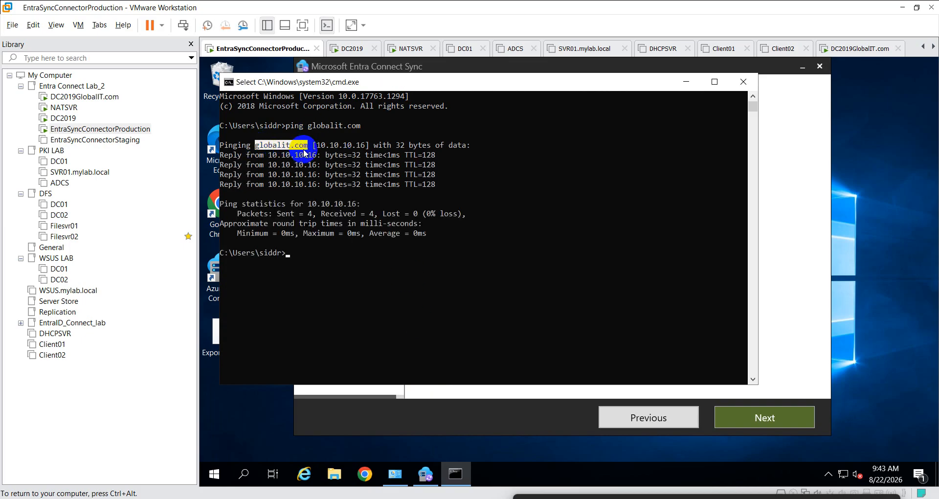
pyautogui.rightClick(300, 147)
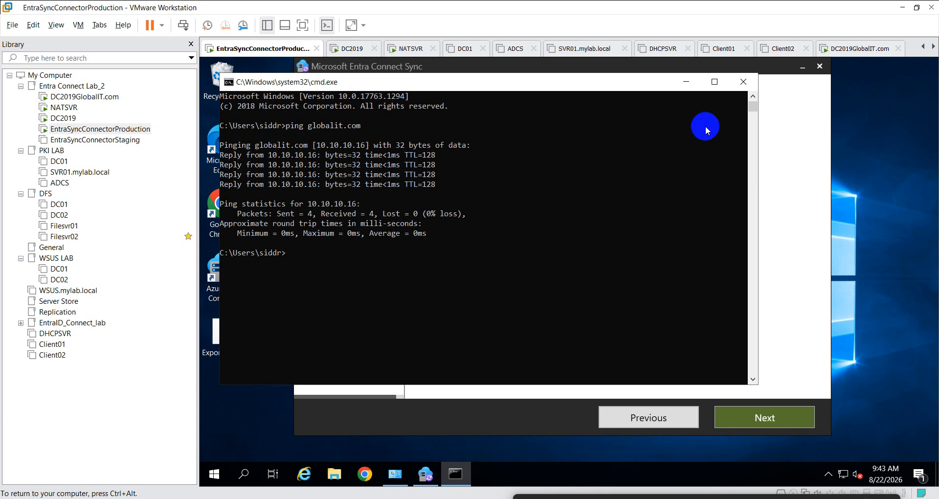
pyautogui.click(686, 82)
pyautogui.click(493, 195)
pyautogui.hotkey('ctrl', 'c')
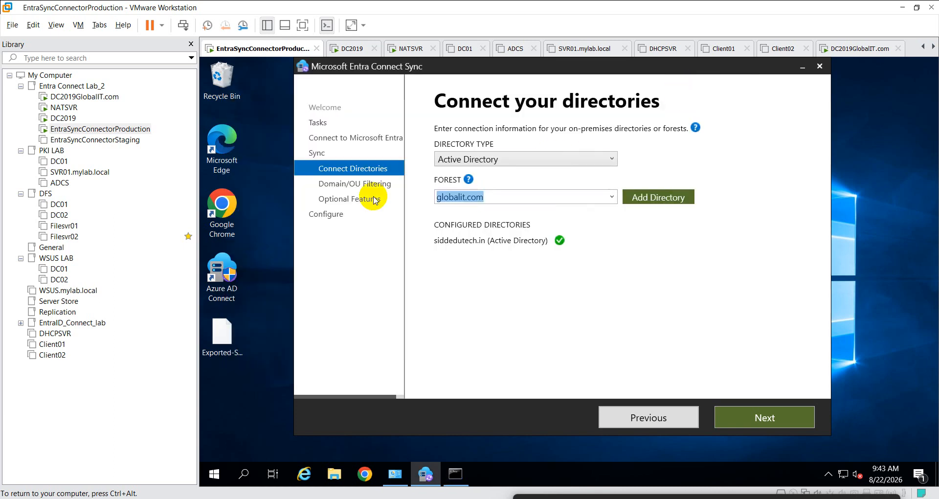
# - Add globalit.com using an existing AD account, username globalit.com\Admin8 plus its password
pyautogui.click(650, 196)
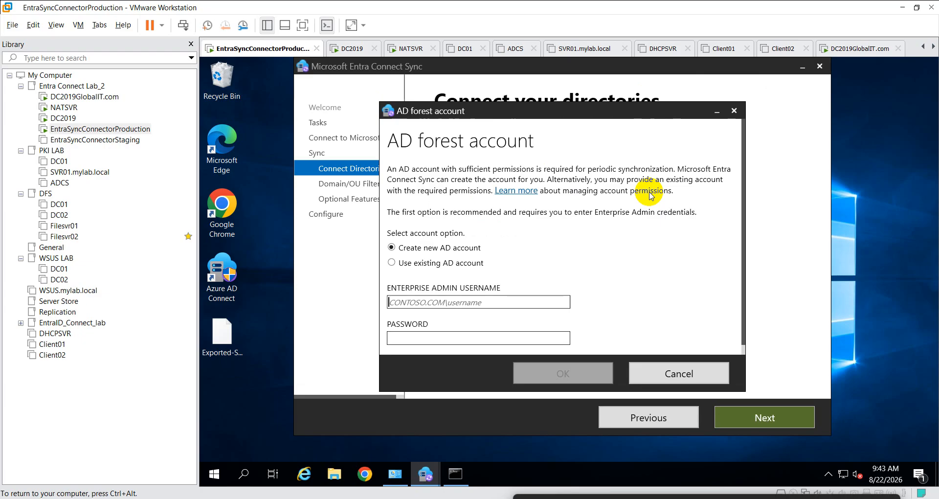
pyautogui.click(392, 263)
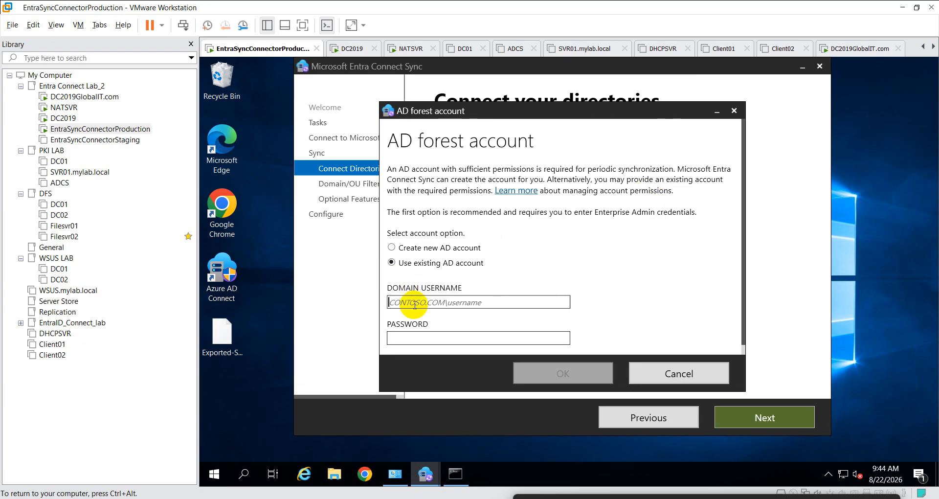
pyautogui.hotkey('ctrl', 'v')
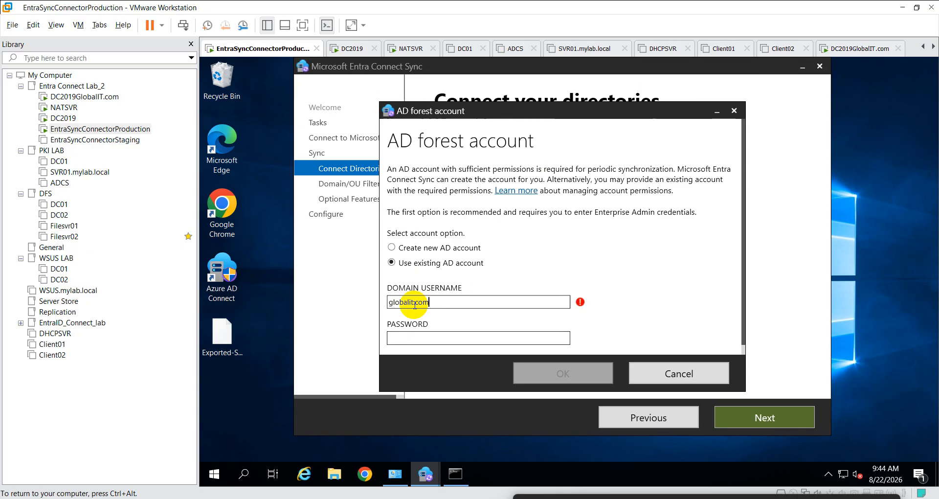
pyautogui.write('\\Admin8')
pyautogui.press('Tab')
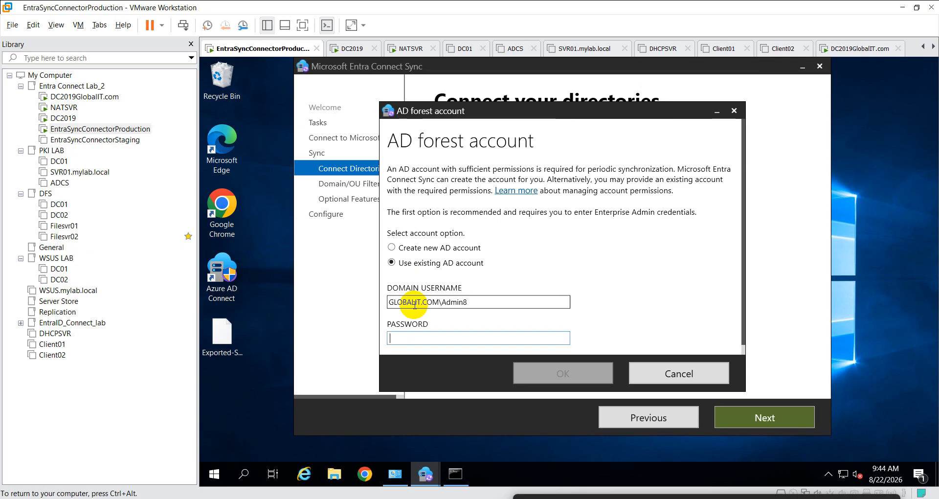
pyautogui.write('••••••••')
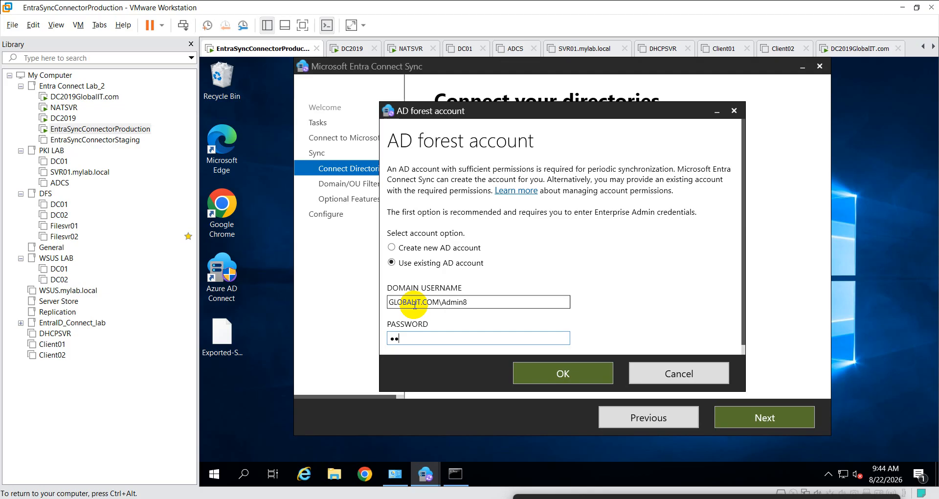
pyautogui.write('•••')
pyautogui.press('BackSpace')
pyautogui.press('BackSpace')
pyautogui.press('BackSpace')
pyautogui.press('BackSpace')
pyautogui.press('BackSpace')
pyautogui.press('BackSpace')
pyautogui.press('BackSpace')
pyautogui.press('BackSpace')
pyautogui.press('BackSpace')
pyautogui.press('BackSpace')
pyautogui.press('BackSpace')
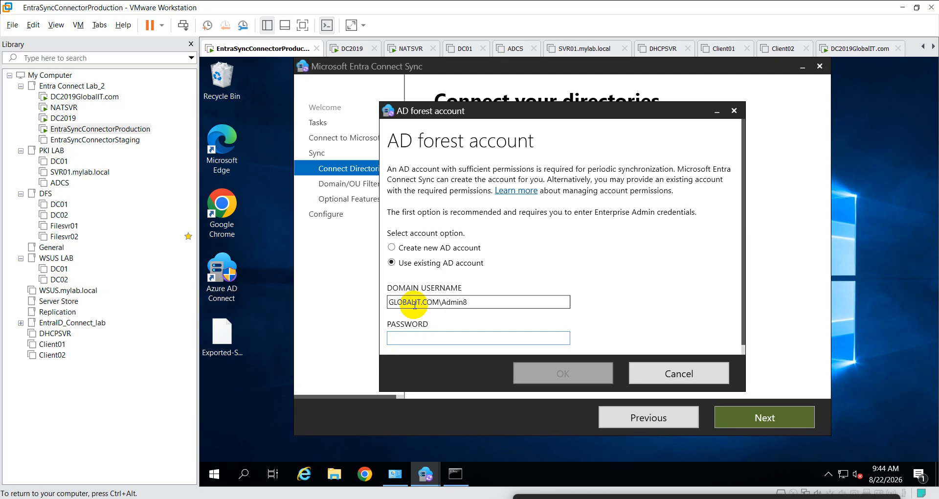
pyautogui.write('••••••••••••')
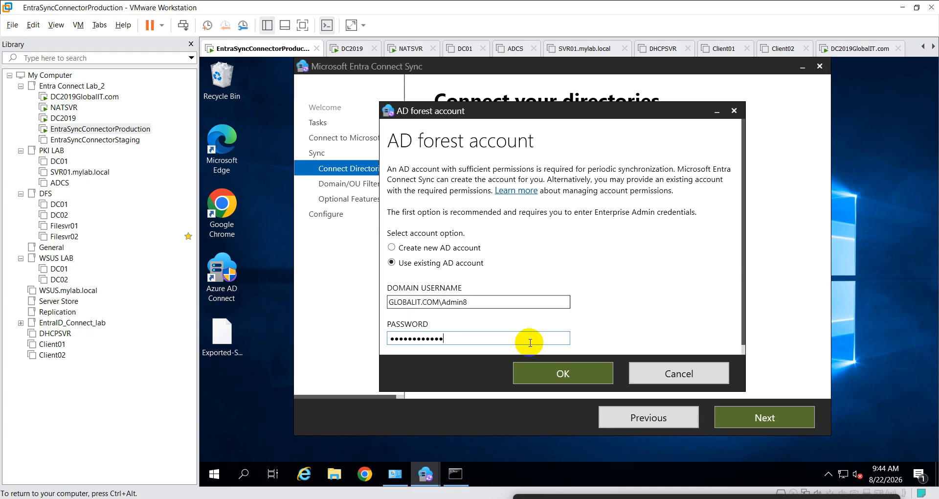
pyautogui.click(544, 372)
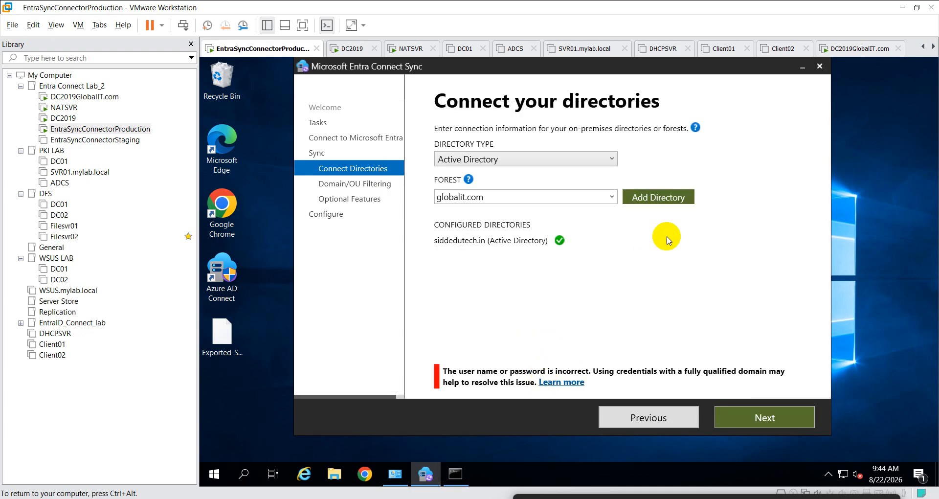
# - Retry with Create new AD account and the enterprise admin password, then select the DC2019GlobalIT.com VM
pyautogui.click(670, 198)
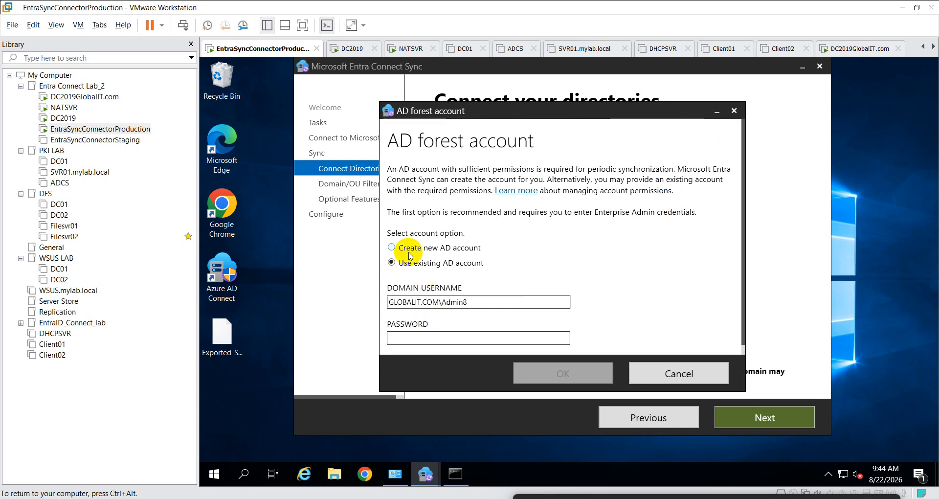
pyautogui.click(394, 247)
pyautogui.click(421, 338)
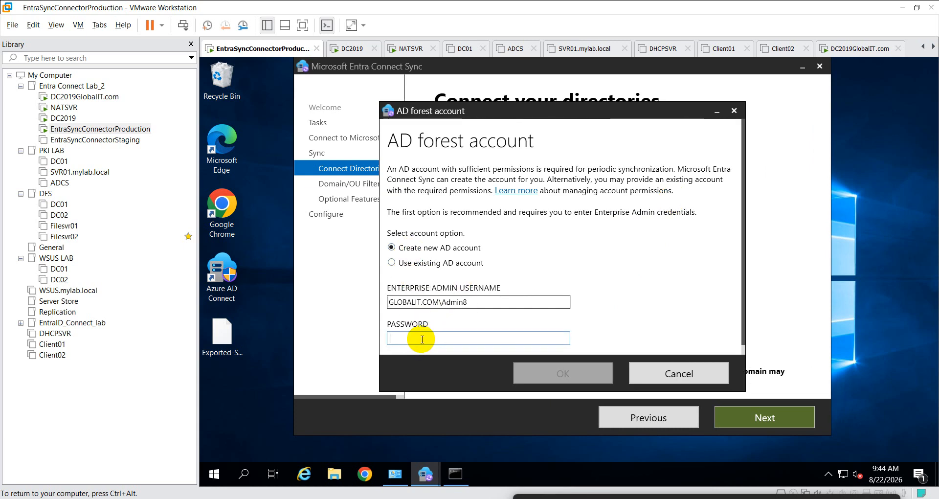
pyautogui.write('******')
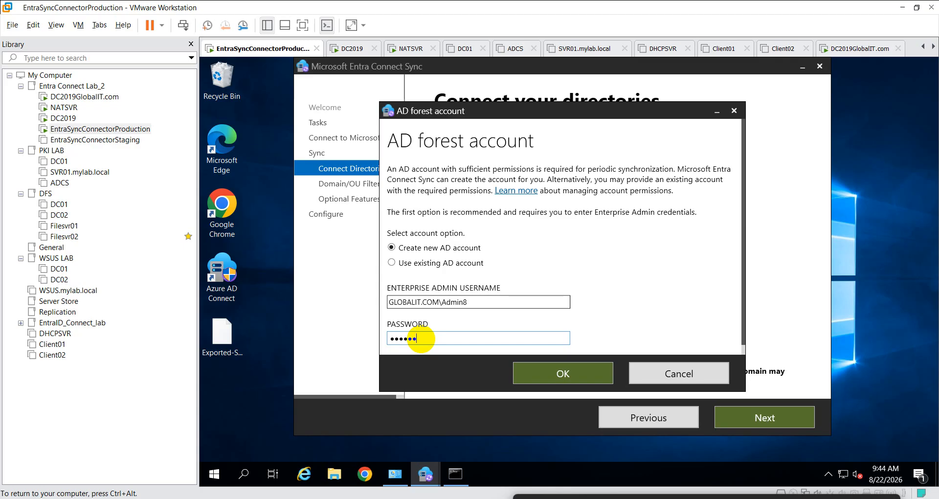
pyautogui.write('******')
pyautogui.click(539, 374)
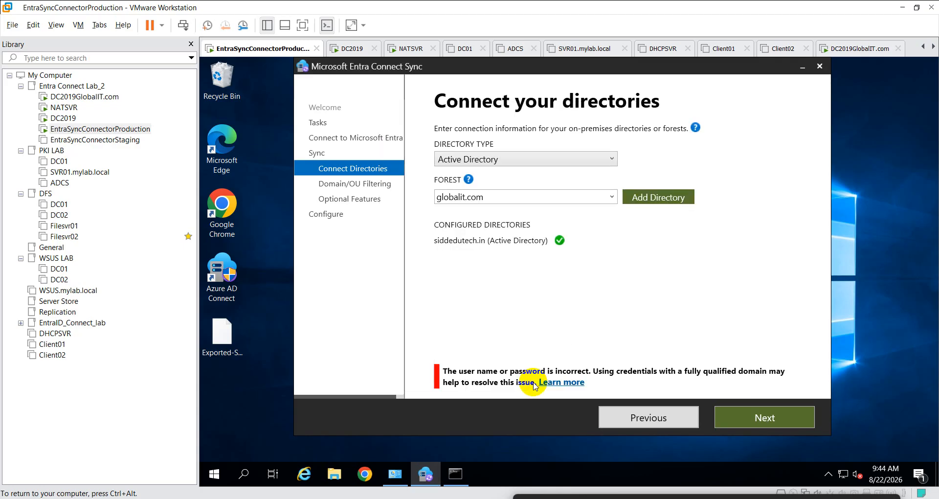
pyautogui.click(78, 97)
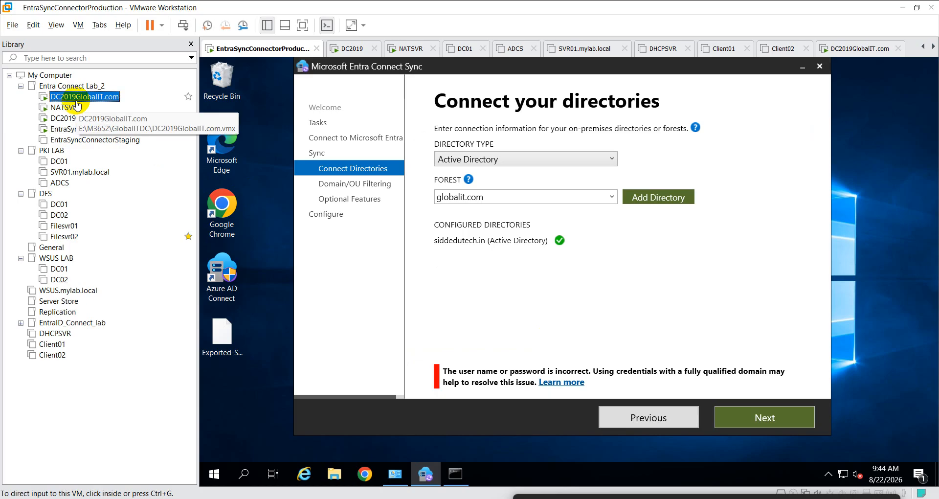
# - Sign the admin out of the DC2019GlobalIT.com VM with the logoff command
pyautogui.click(744, 342)
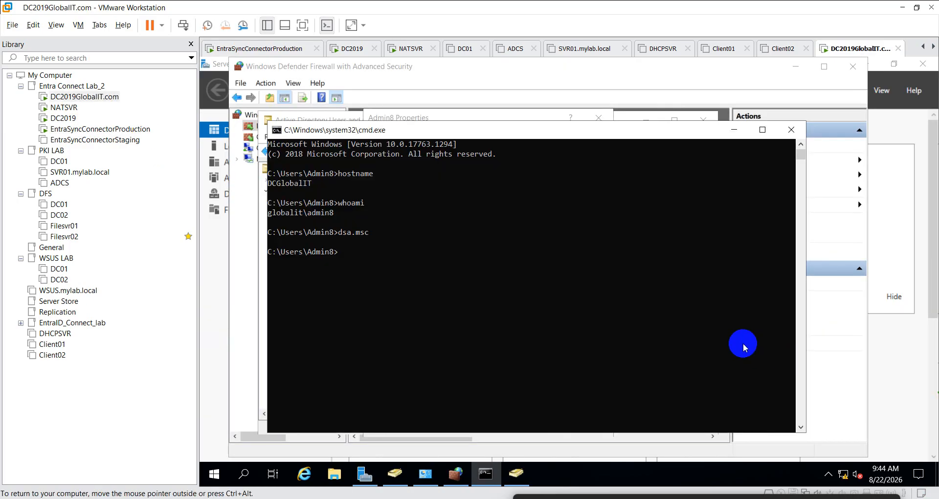
pyautogui.write('logoff')
pyautogui.press('Return')
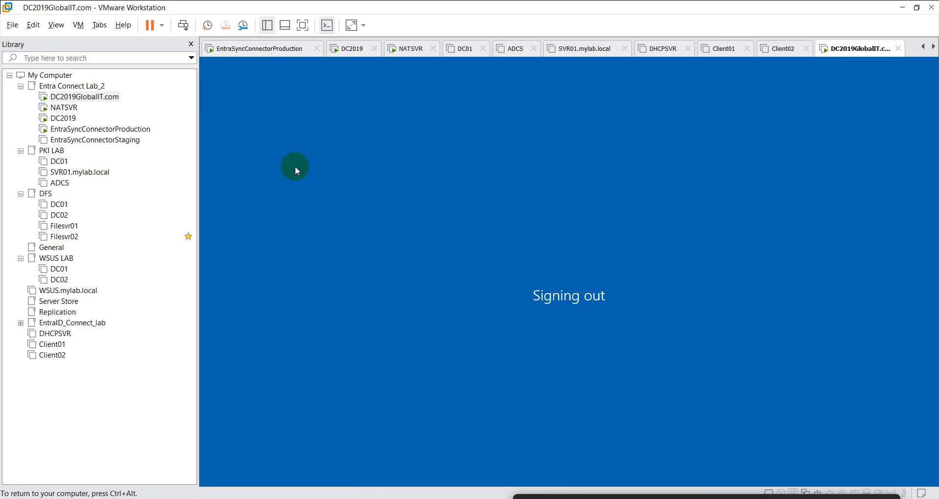
pyautogui.click(442, 394)
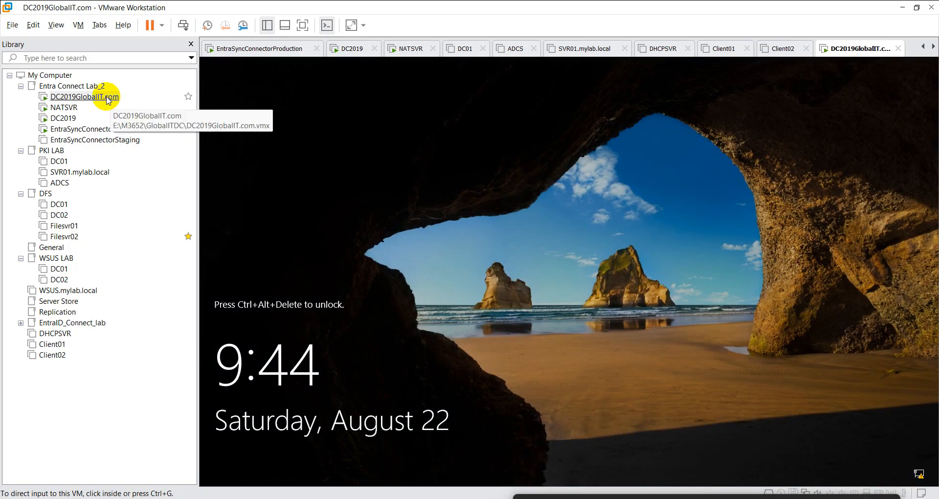
# - Send Ctrl+Alt+Del, sign back in with the password, and return to the connector VM's wizard
pyautogui.rightClick(107, 97)
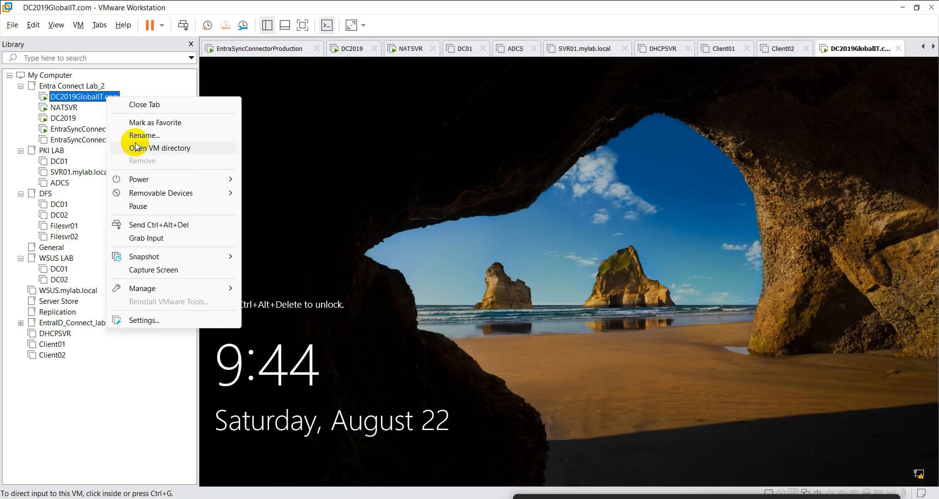
pyautogui.click(184, 224)
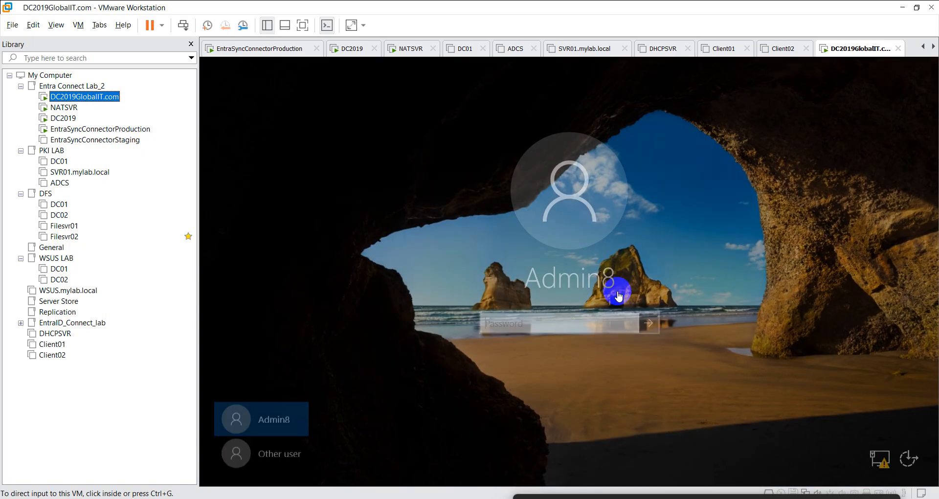
pyautogui.click(568, 354)
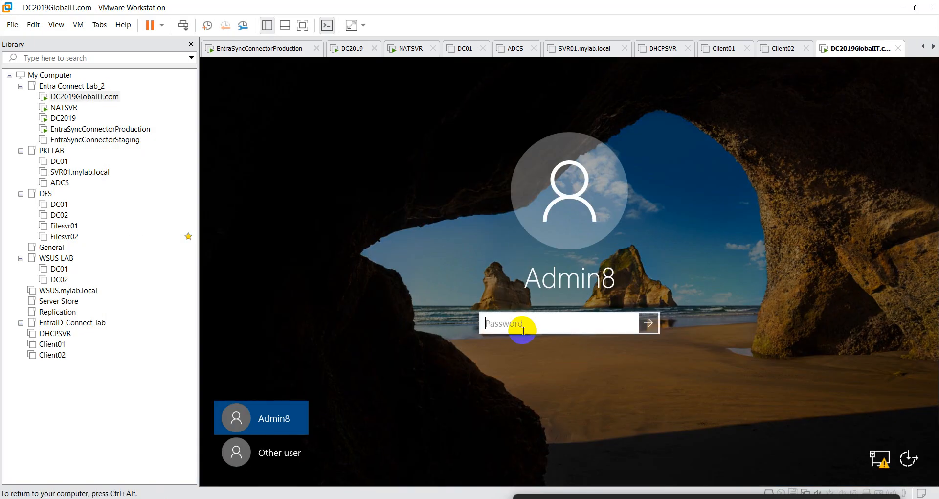
pyautogui.write('•••••••••••••')
pyautogui.press('Return')
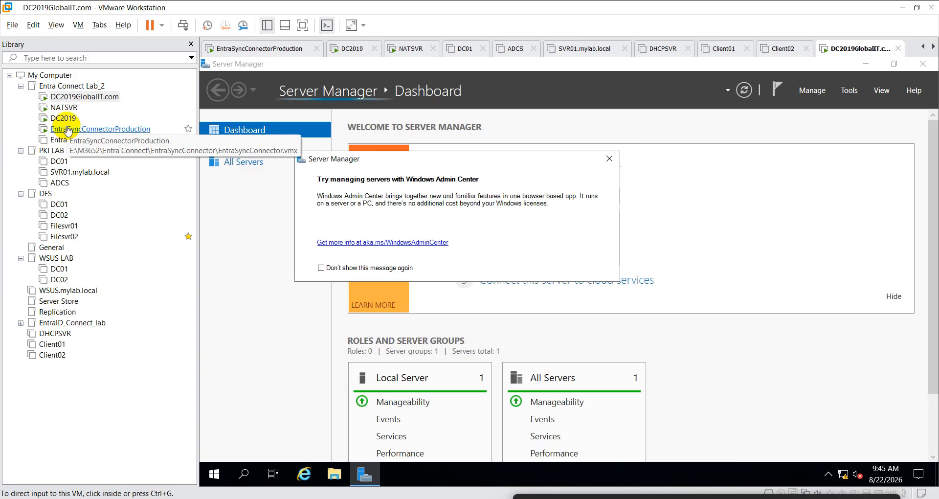
pyautogui.click(66, 130)
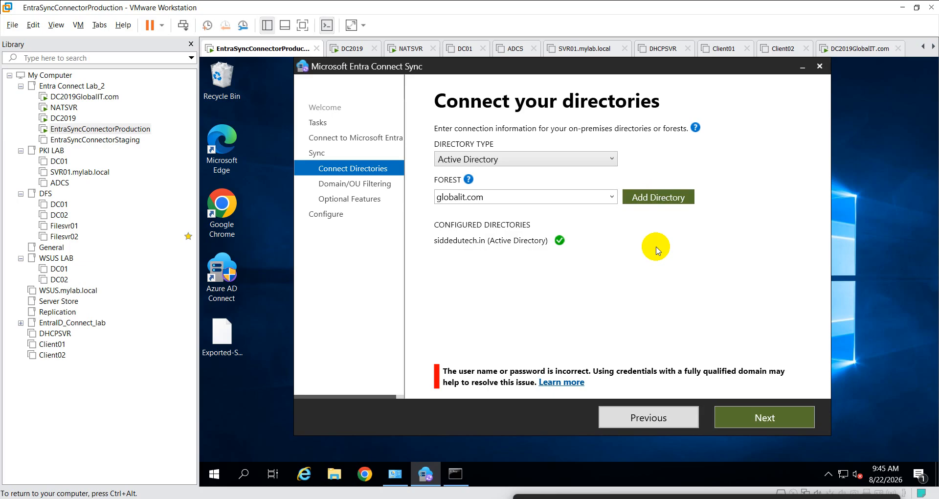
# - Step forward and back in the wizard, then submit globalit.com with the current credentials
pyautogui.click(778, 421)
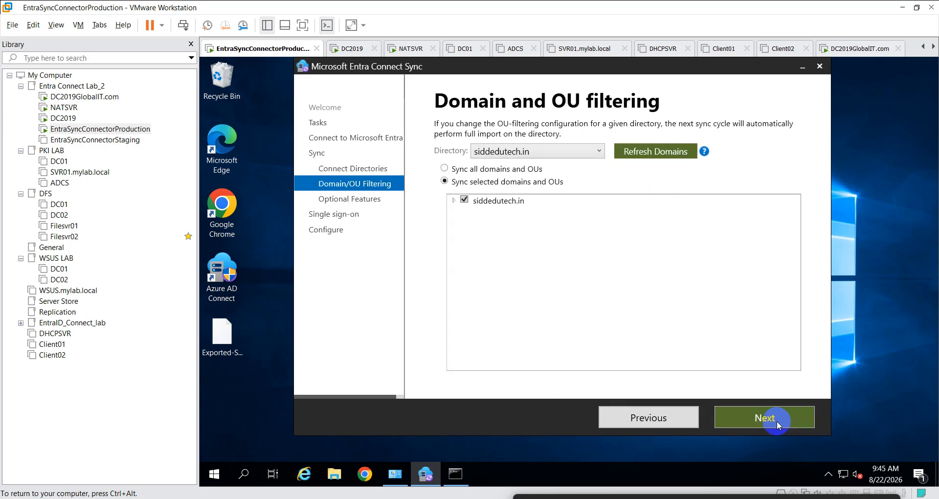
pyautogui.click(660, 424)
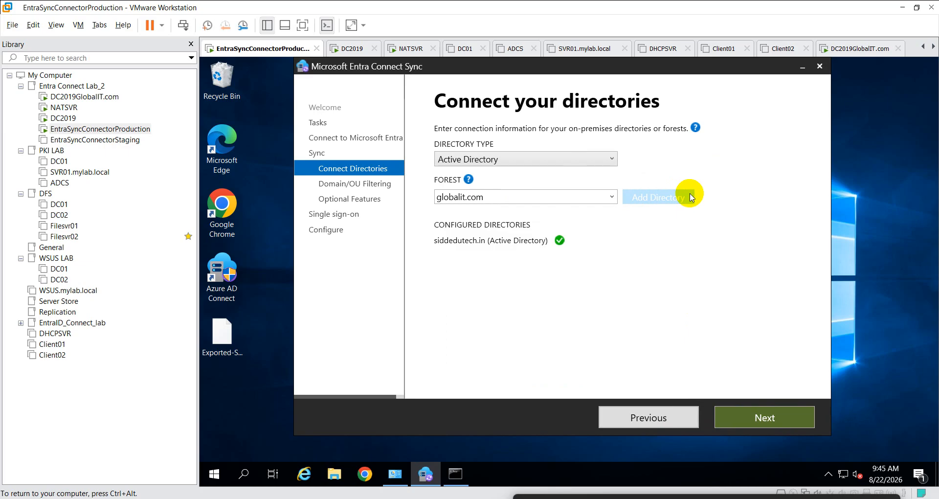
pyautogui.click(654, 198)
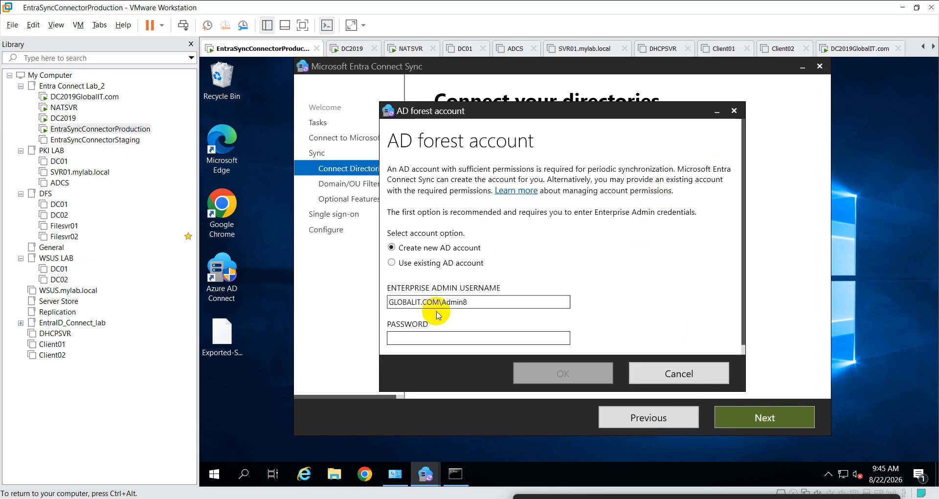
pyautogui.click(430, 337)
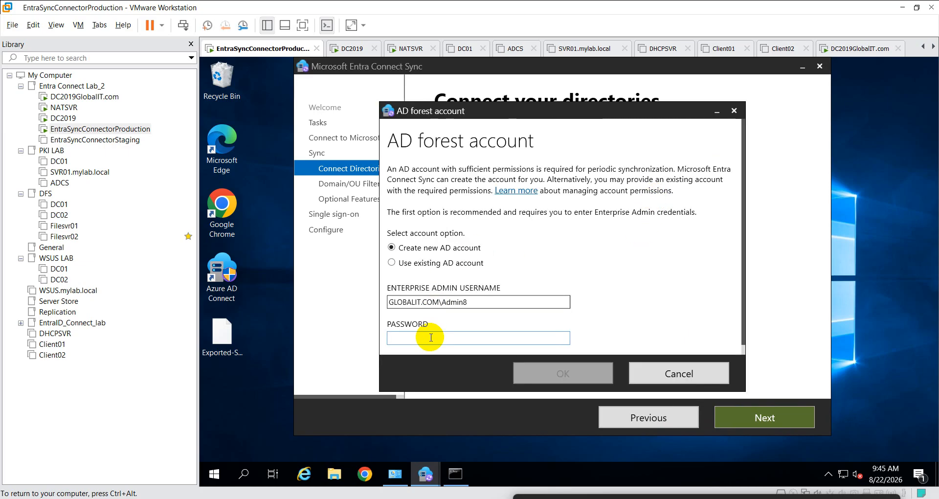
pyautogui.write('P')
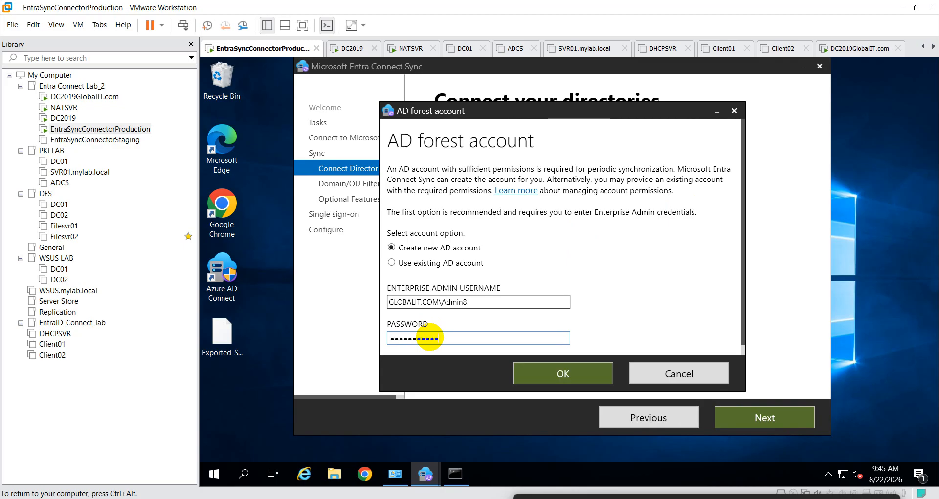
pyautogui.click(538, 374)
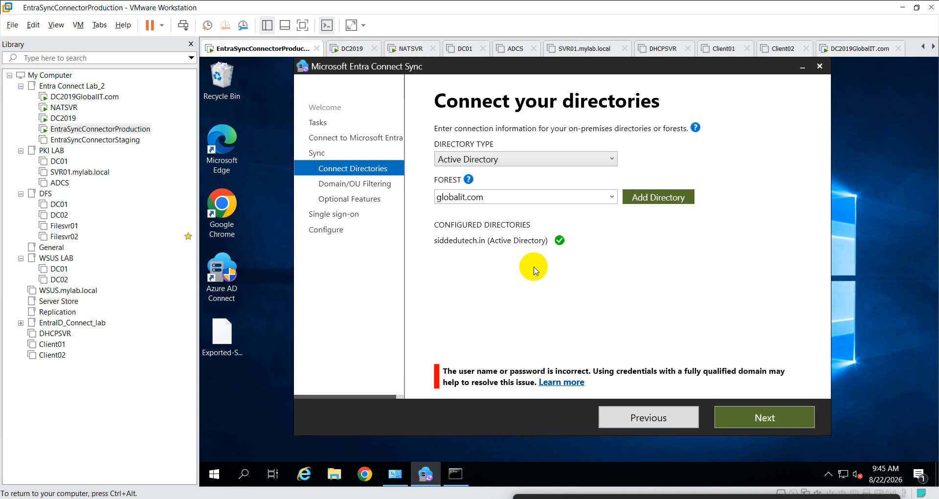
# - Reopen the forest account prompt and strip the domain prefix from the username
pyautogui.click(650, 200)
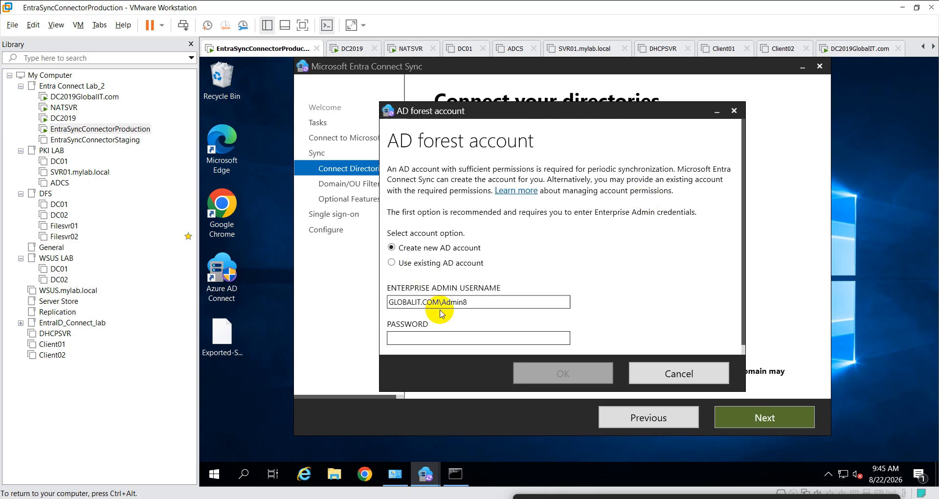
pyautogui.click(440, 341)
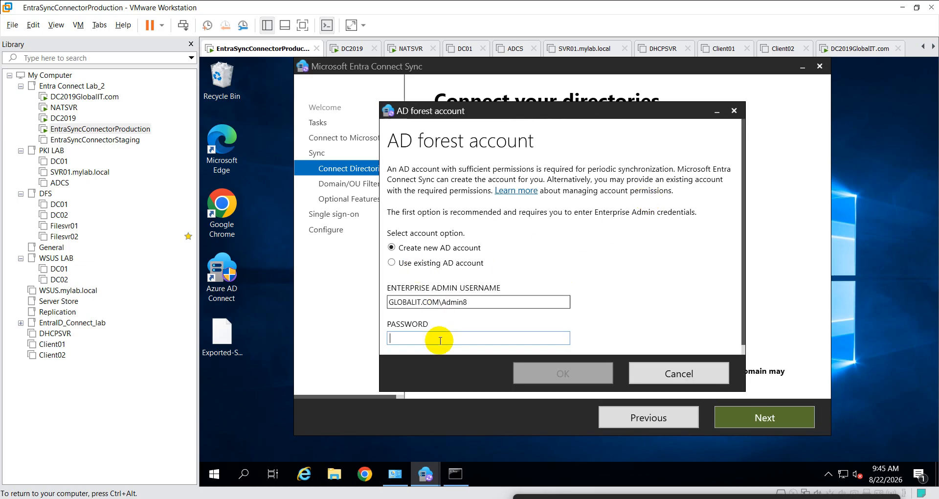
pyautogui.press('capslock')
pyautogui.press('capslock')
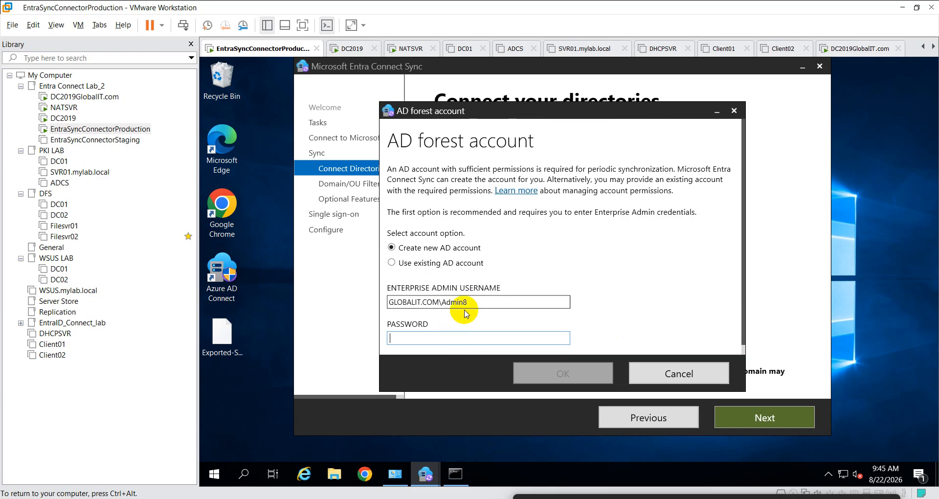
pyautogui.click(441, 303)
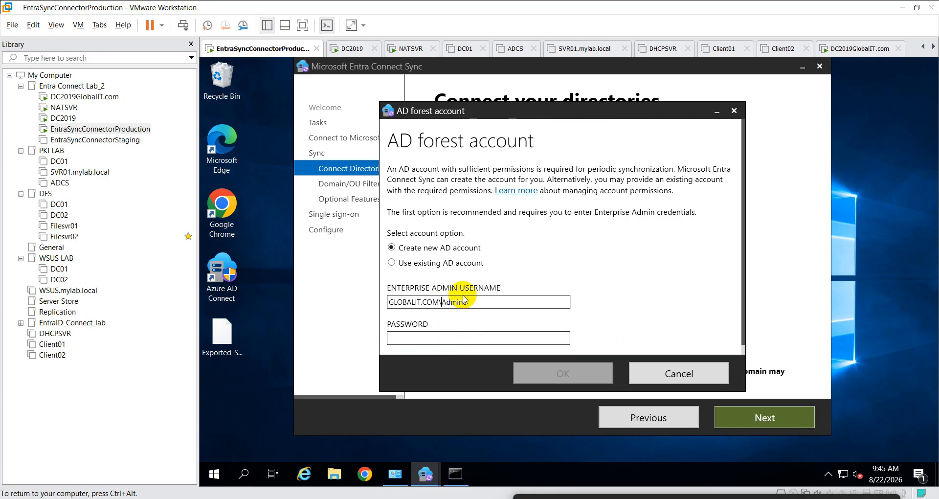
pyautogui.press('BackSpace')
pyautogui.press('BackSpace')
pyautogui.press('BackSpace')
pyautogui.press('BackSpace')
pyautogui.press('BackSpace')
pyautogui.press('BackSpace')
pyautogui.press('BackSpace')
pyautogui.press('BackSpace')
pyautogui.press('BackSpace')
pyautogui.press('BackSpace')
pyautogui.press('BackSpace')
pyautogui.press('BackSpace')
pyautogui.press('BackSpace')
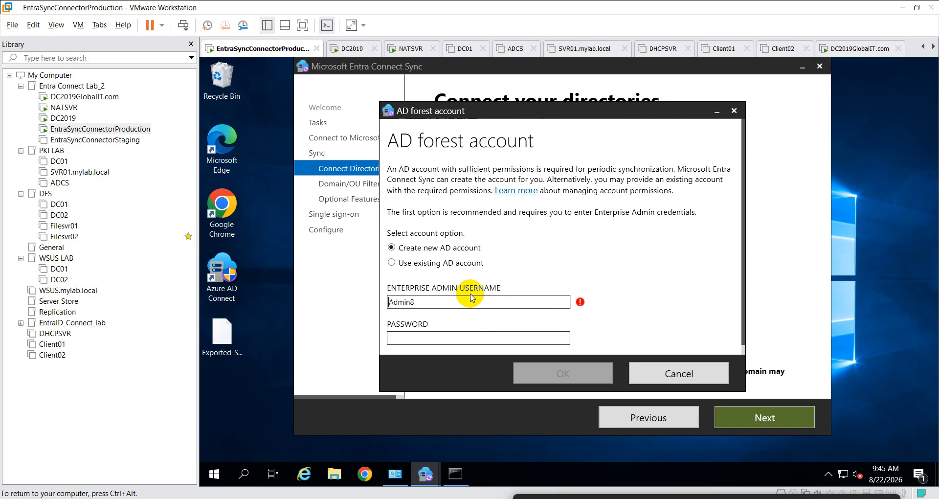
pyautogui.click(460, 299)
pyautogui.press('BackSpace')
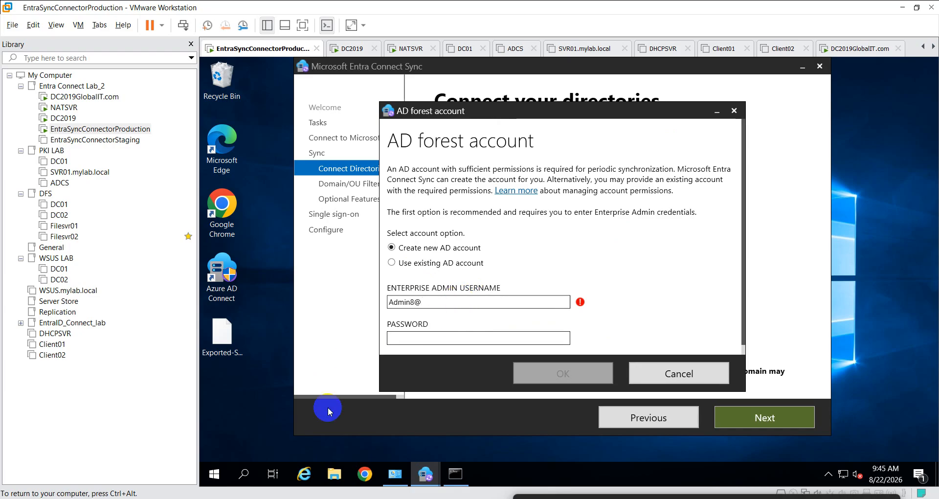
# - Paste globalit.com from the ping output after the @ in the username, enter the password, submit
pyautogui.click(456, 474)
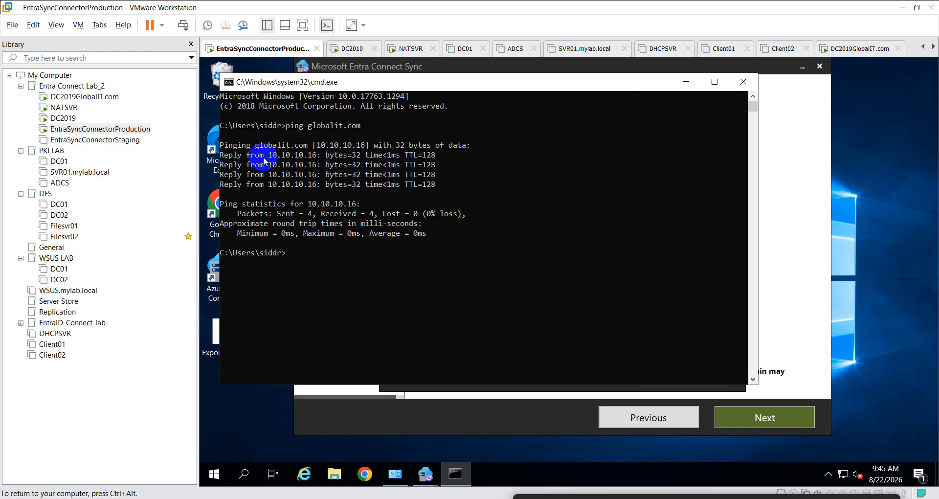
pyautogui.moveTo(260, 149); pyautogui.dragTo(301, 145)
pyautogui.hotkey('ctrl', 'c')
pyautogui.rightClick(301, 145)
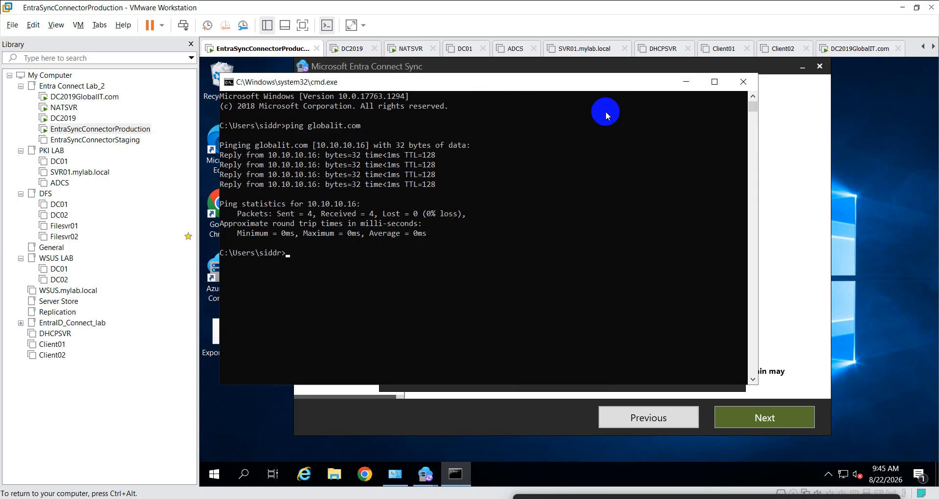
pyautogui.click(687, 81)
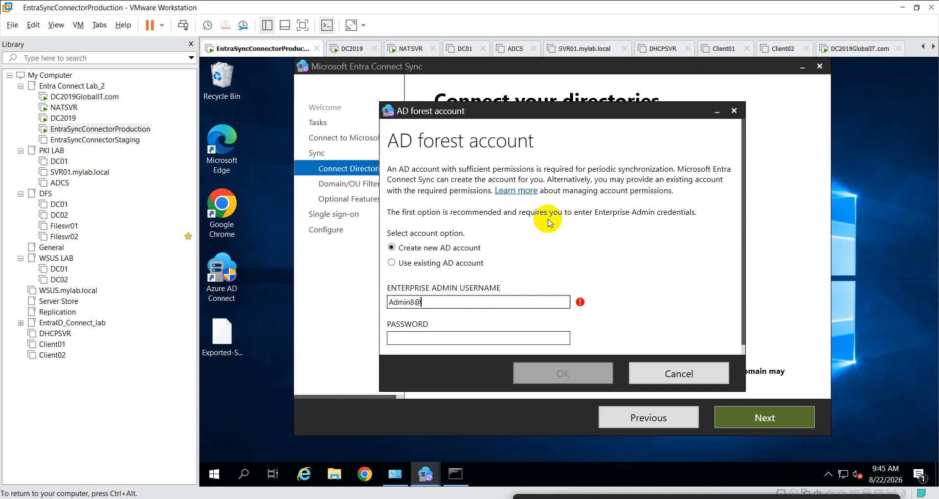
pyautogui.click(428, 298)
pyautogui.hotkey('ctrl', 'v')
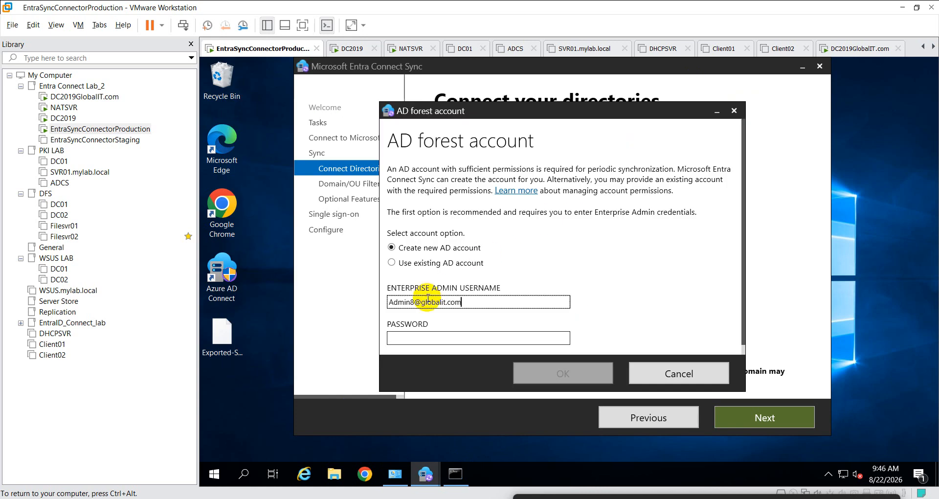
pyautogui.click(427, 336)
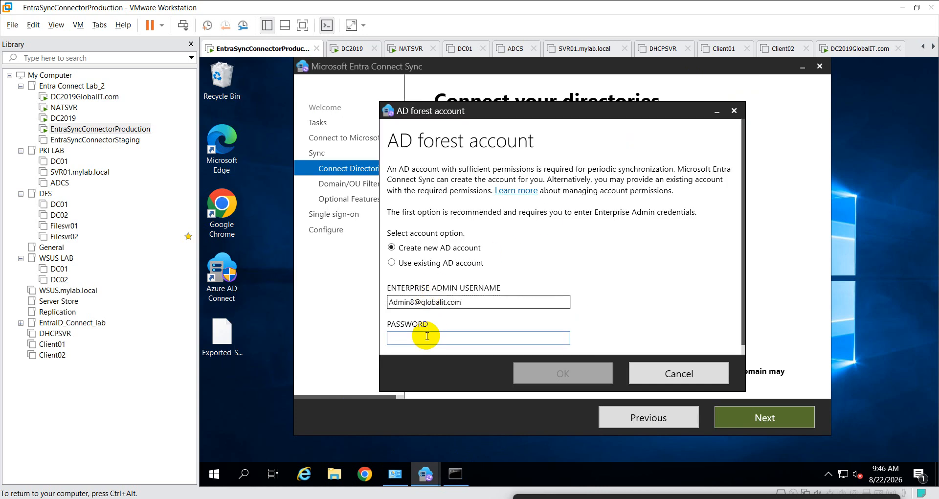
pyautogui.write('•••••')
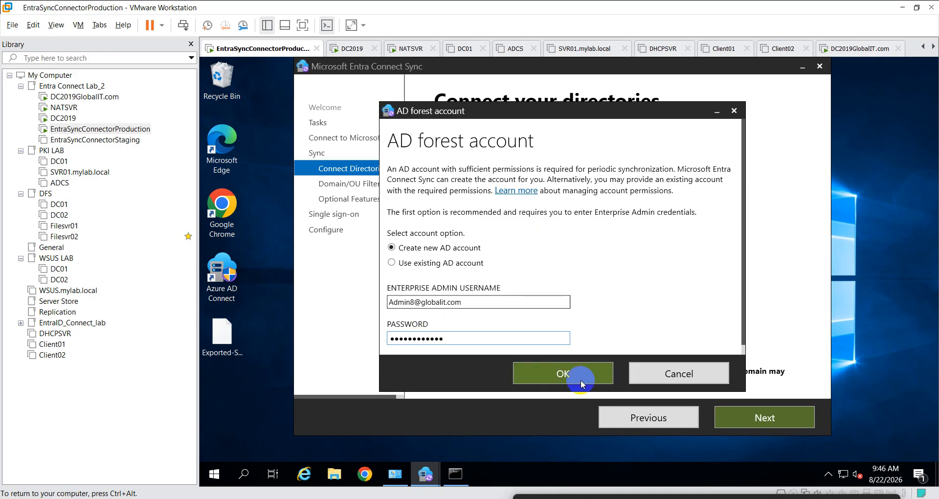
pyautogui.click(568, 373)
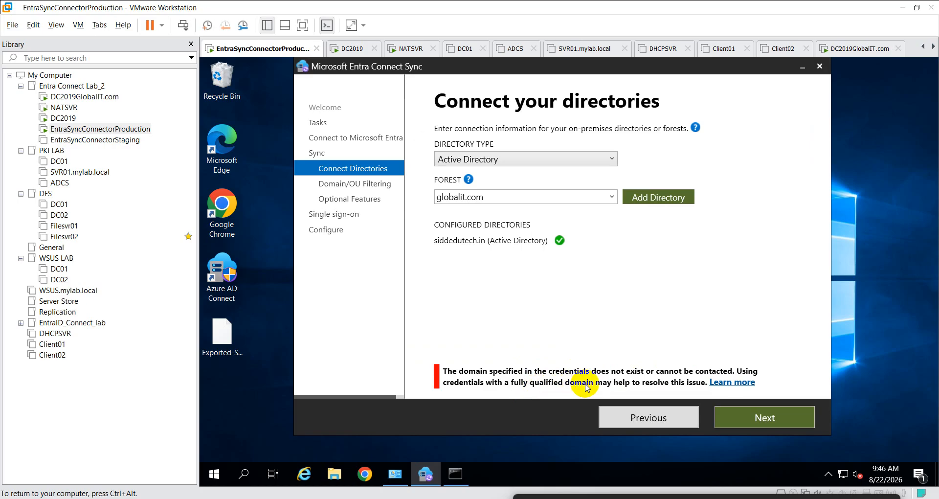
# - View the error's help article, then retry globalit.com with Use existing AD account and its password
pyautogui.click(731, 384)
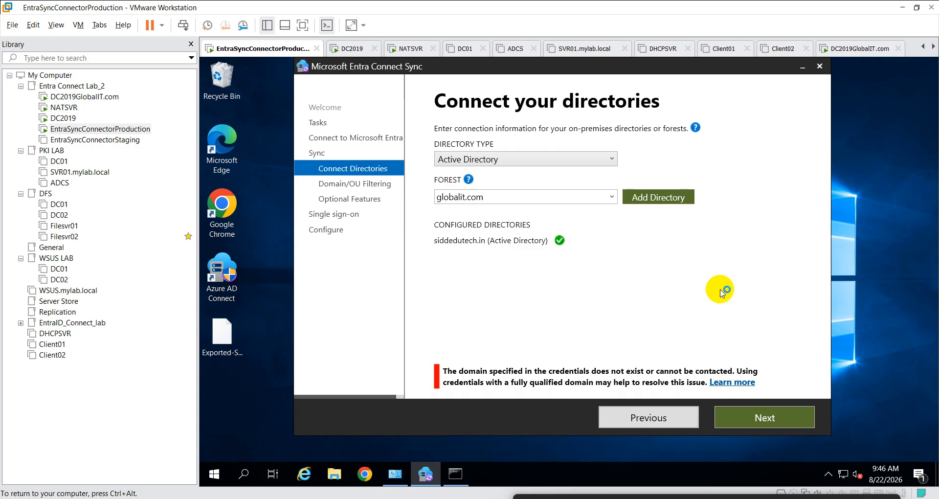
pyautogui.click(661, 200)
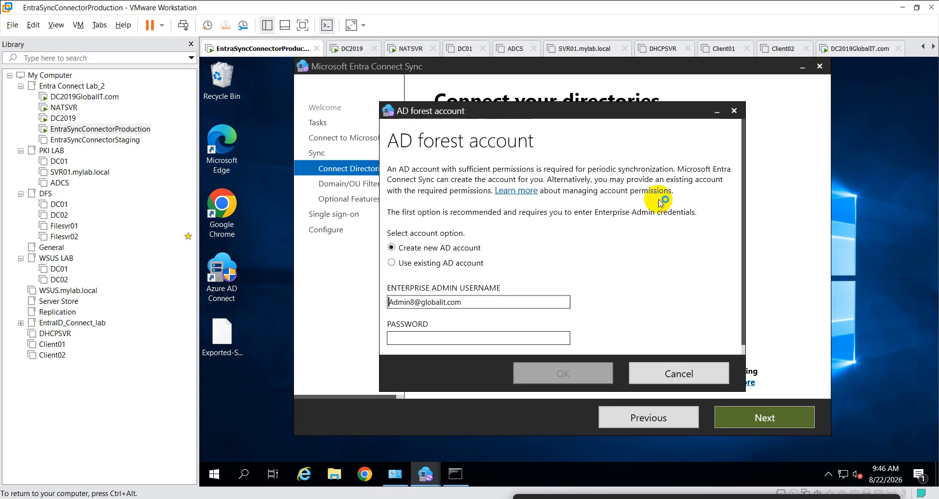
pyautogui.click(417, 264)
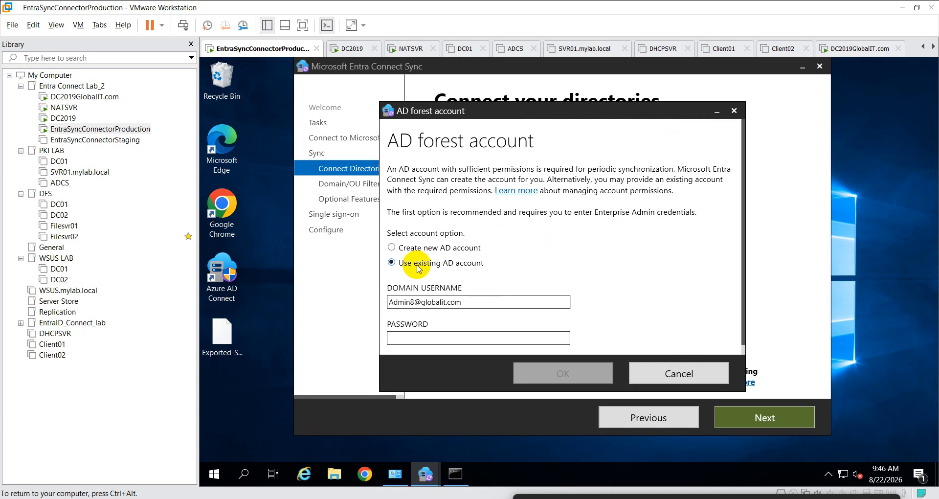
pyautogui.click(427, 336)
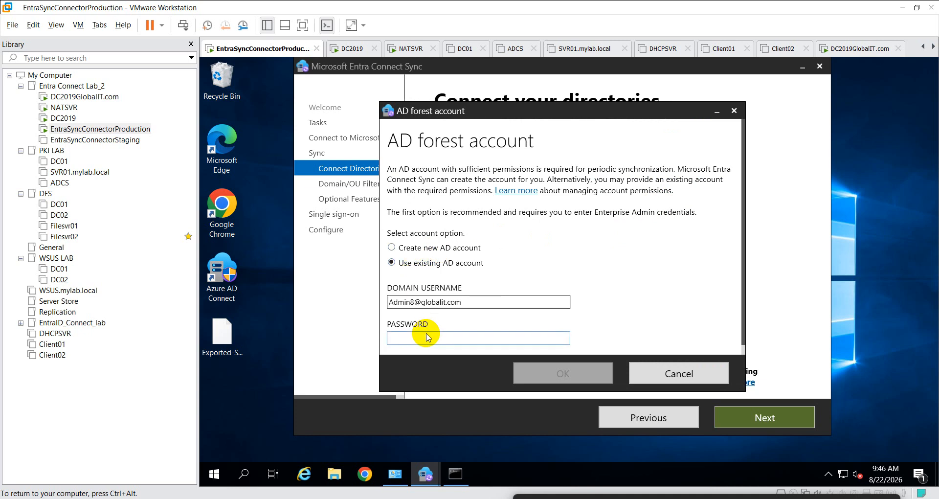
pyautogui.write('••')
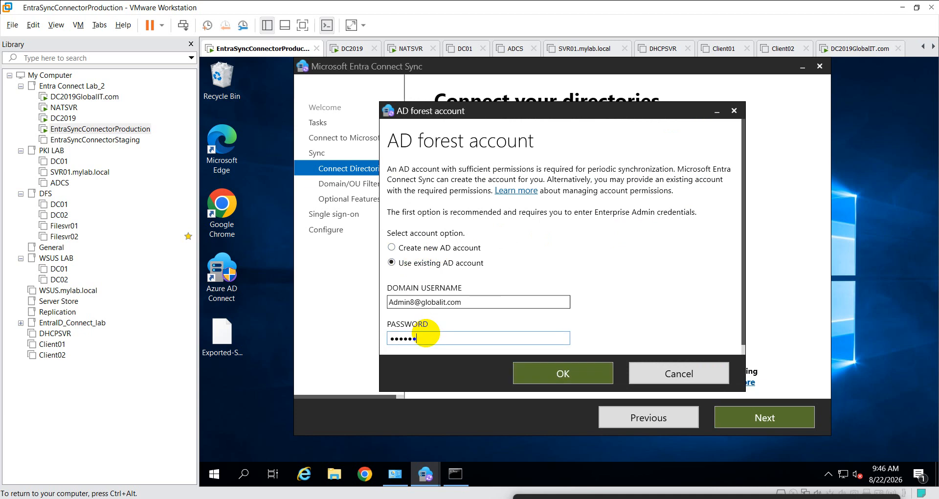
pyautogui.write('••••••••••')
pyautogui.click(568, 373)
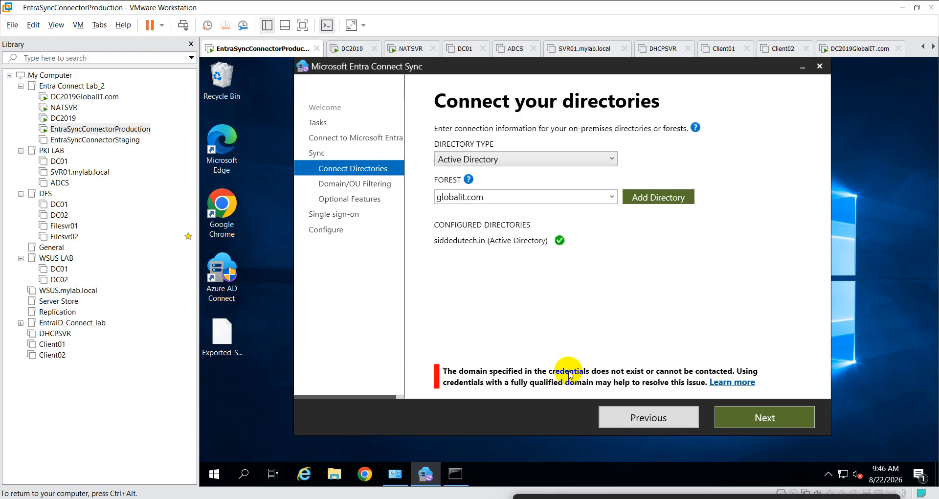
pyautogui.rightClick(215, 474)
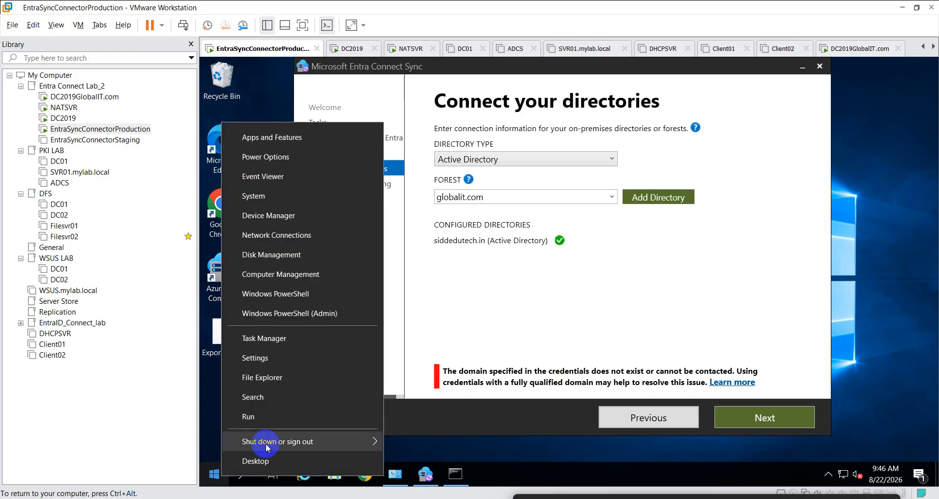
# - Run firewall.cpl, review Allowed apps and the on/off settings, then open Advanced settings
pyautogui.click(283, 417)
pyautogui.write('fi')
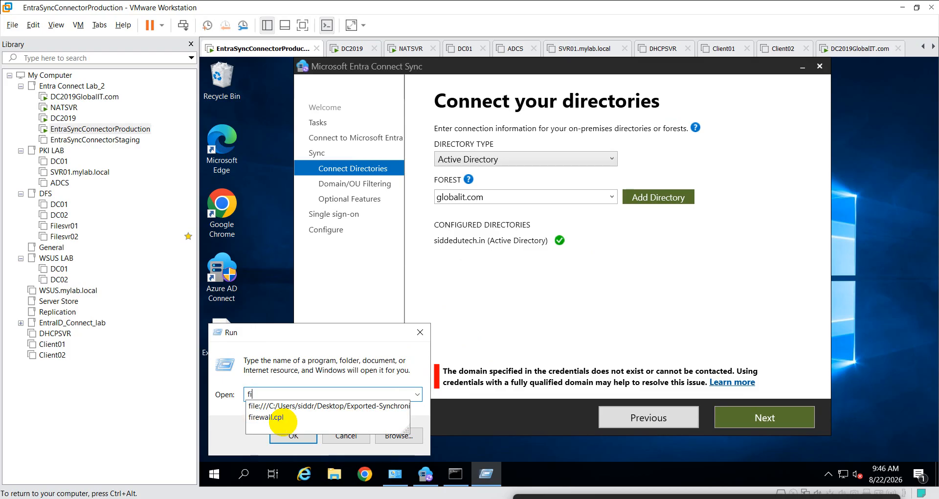
pyautogui.write('rewall.cp')
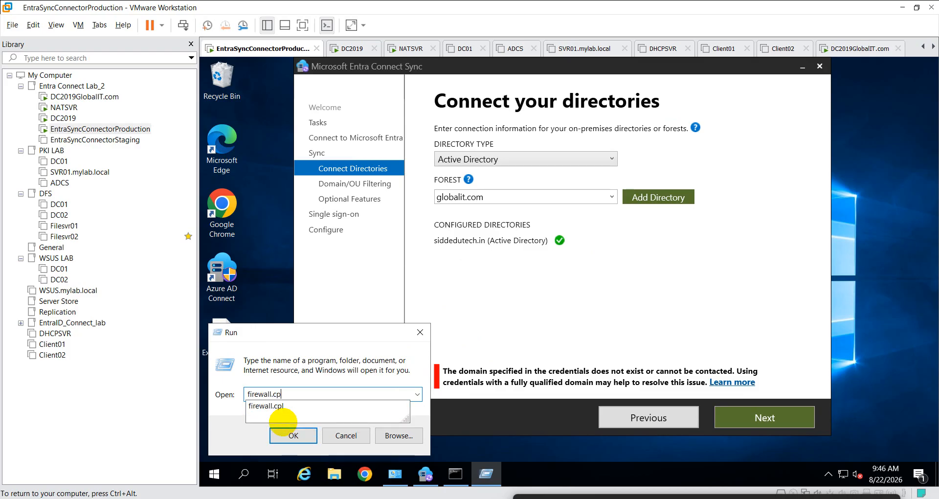
pyautogui.write('l')
pyautogui.press('Return')
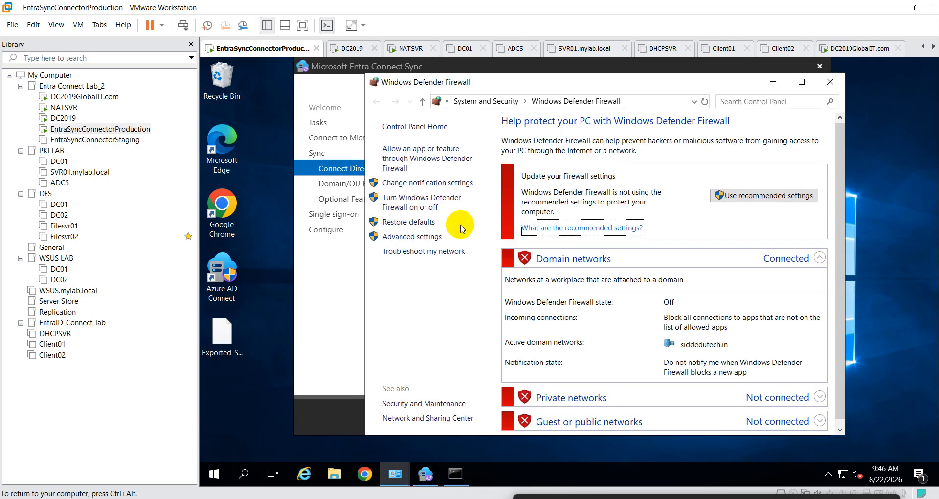
pyautogui.click(419, 151)
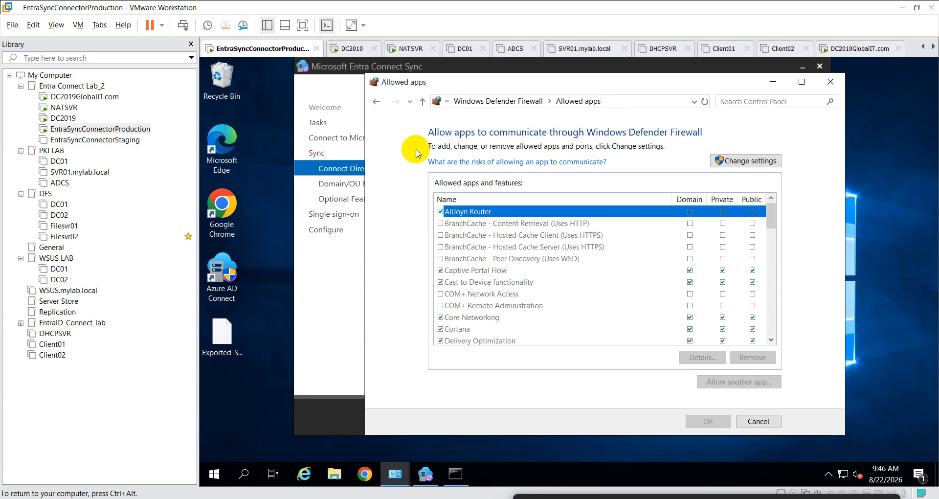
pyautogui.click(376, 101)
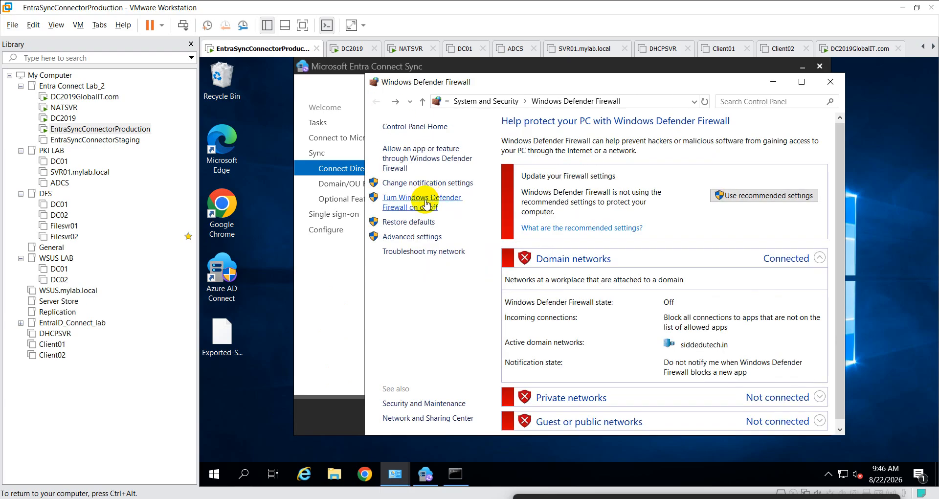
pyautogui.click(428, 202)
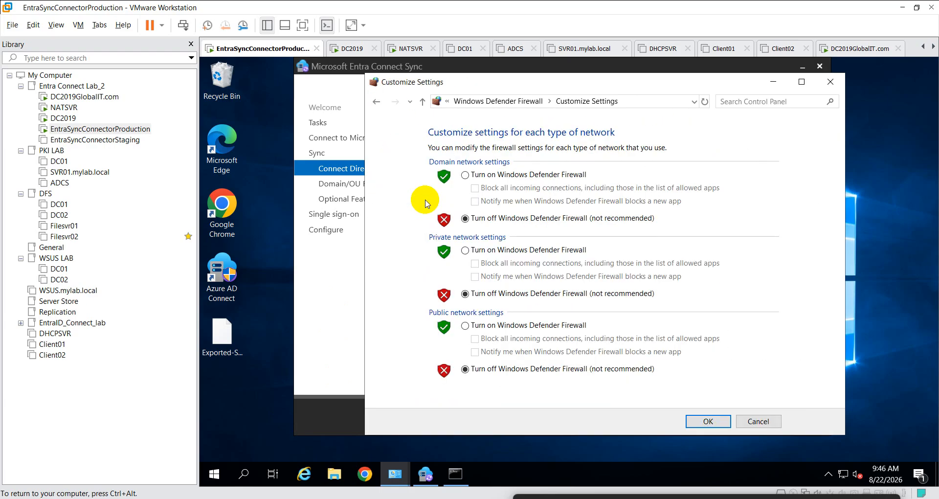
pyautogui.click(376, 101)
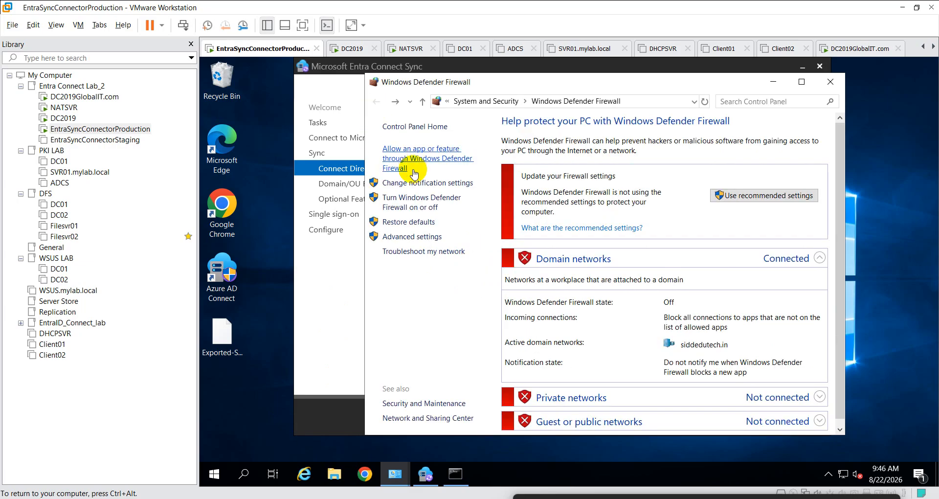
pyautogui.click(422, 237)
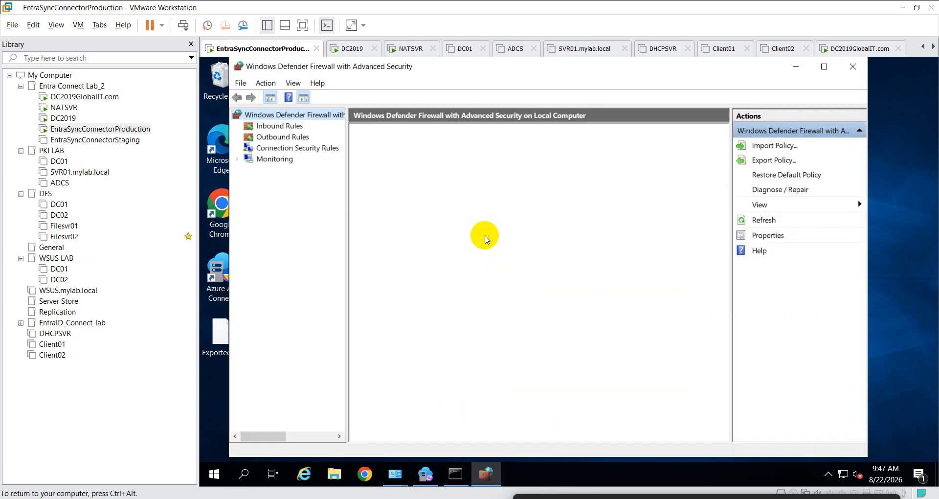
# - In the firewall properties, set the Domain, Private and Public profile state to On
pyautogui.rightClick(300, 115)
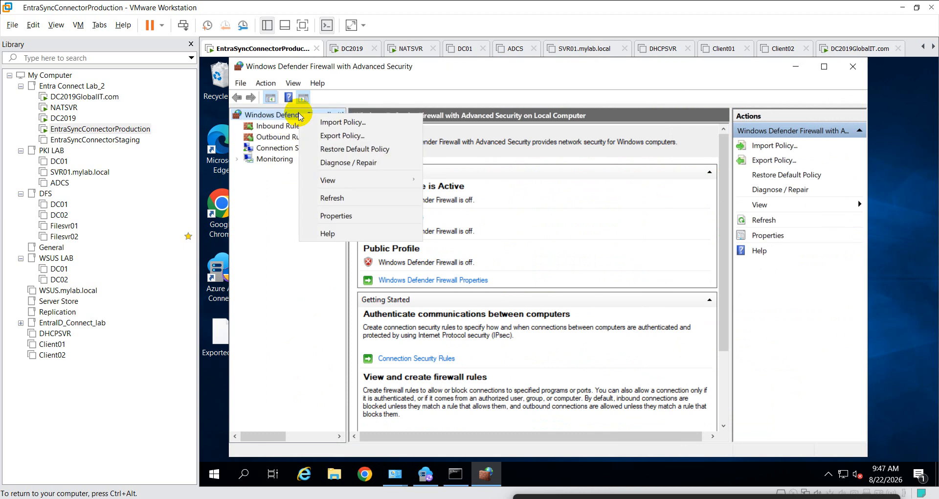
pyautogui.click(337, 216)
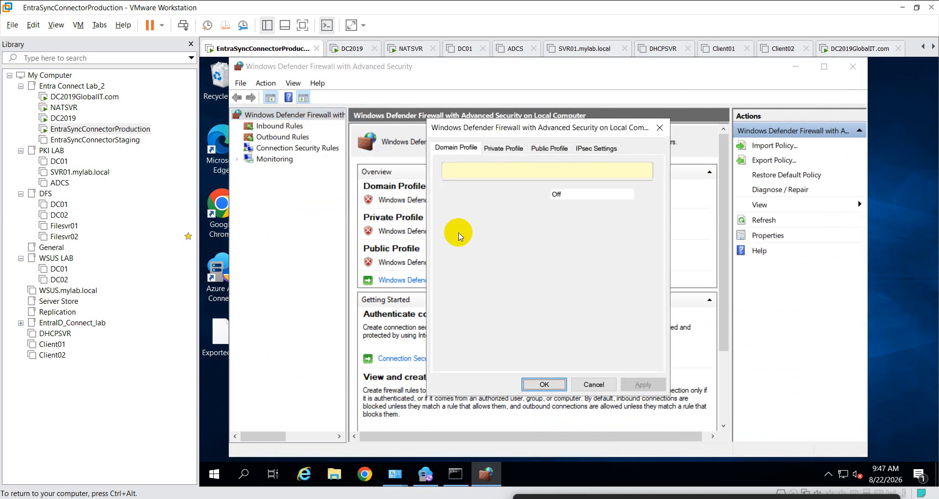
pyautogui.click(578, 194)
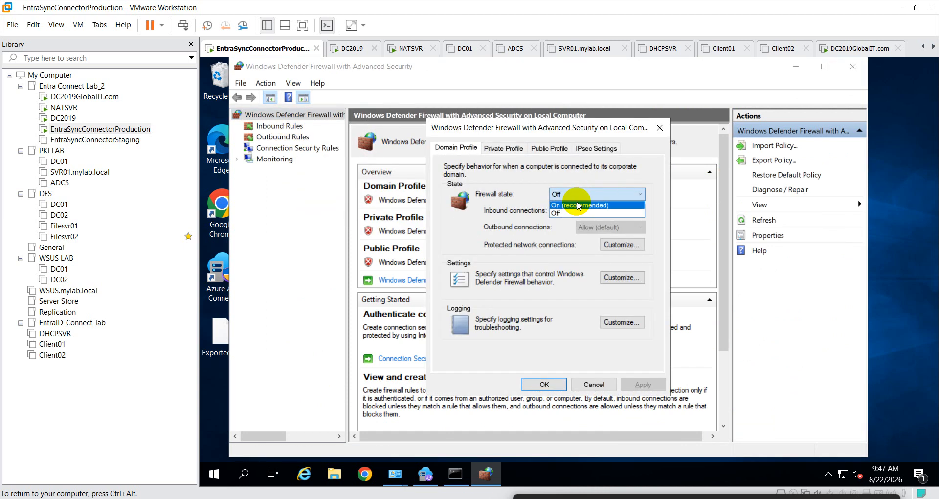
pyautogui.click(578, 205)
pyautogui.click(521, 148)
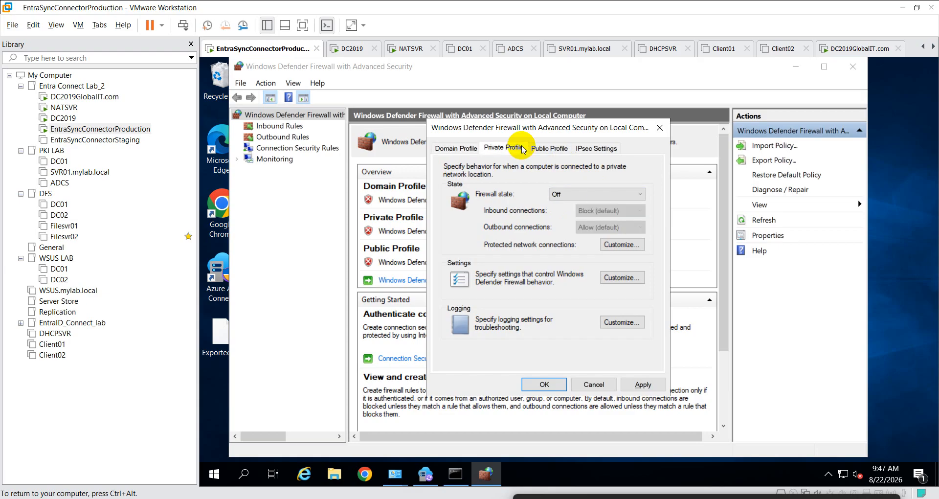
pyautogui.click(562, 193)
pyautogui.click(565, 204)
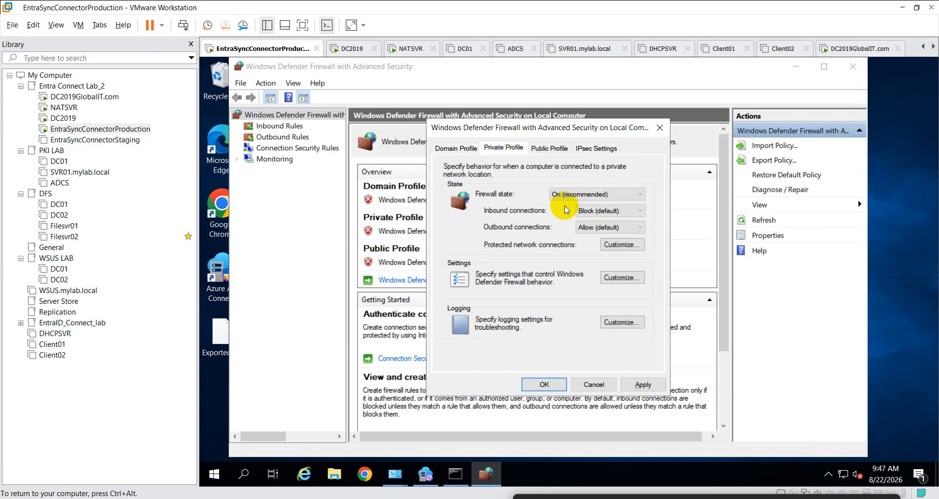
pyautogui.click(546, 147)
pyautogui.click(570, 193)
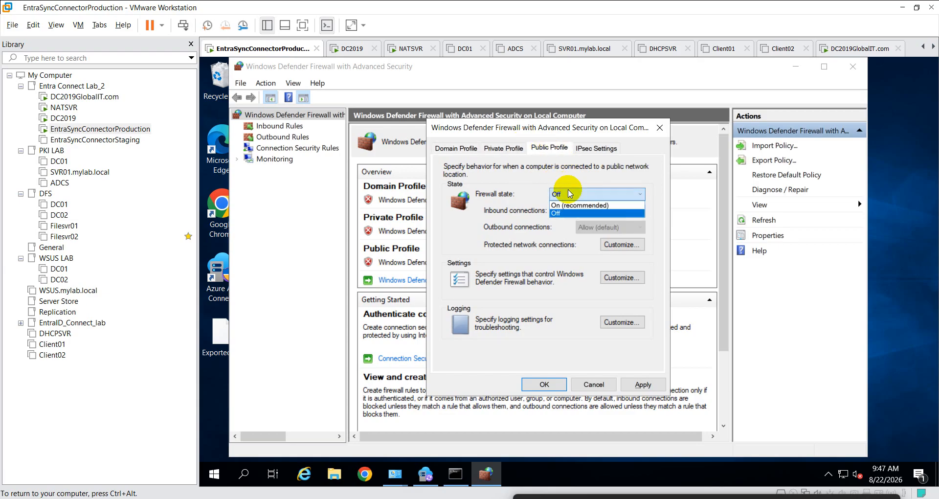
pyautogui.click(578, 206)
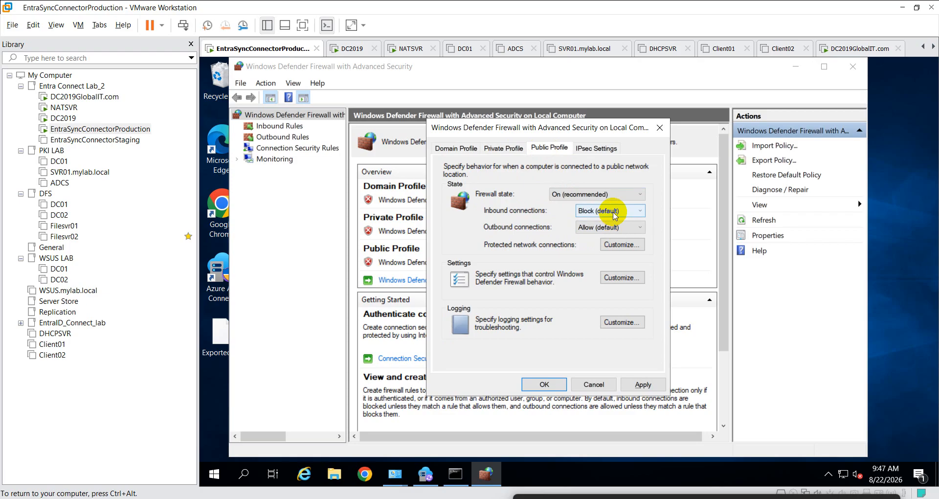
# - Allow inbound connections on the Public, Private and Domain profiles and apply
pyautogui.click(616, 215)
pyautogui.click(594, 236)
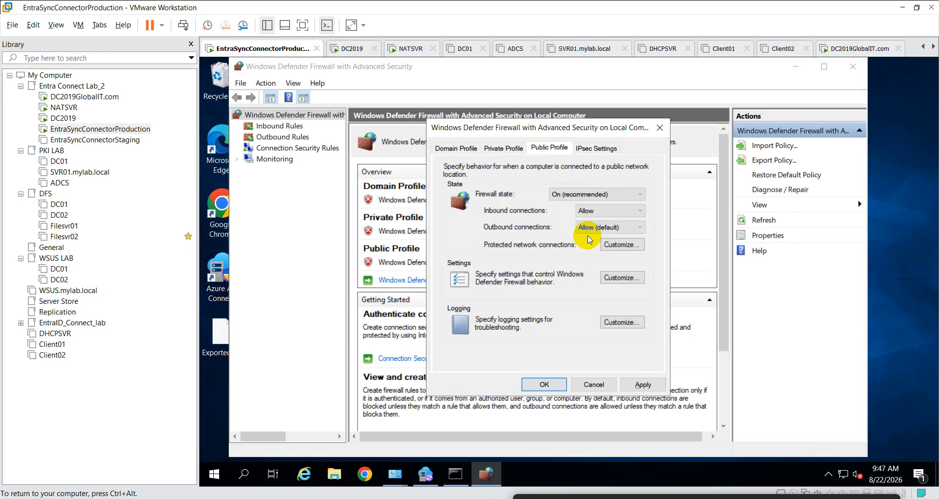
pyautogui.click(504, 147)
pyautogui.click(608, 210)
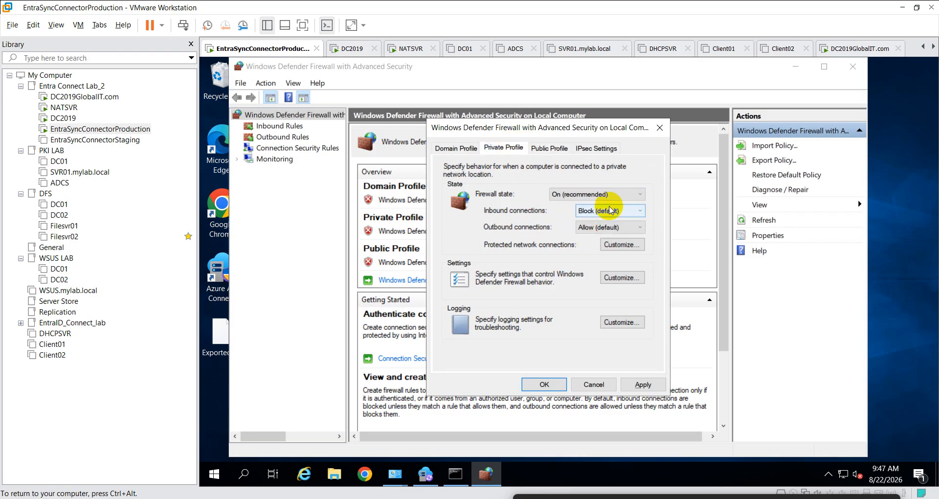
pyautogui.click(592, 238)
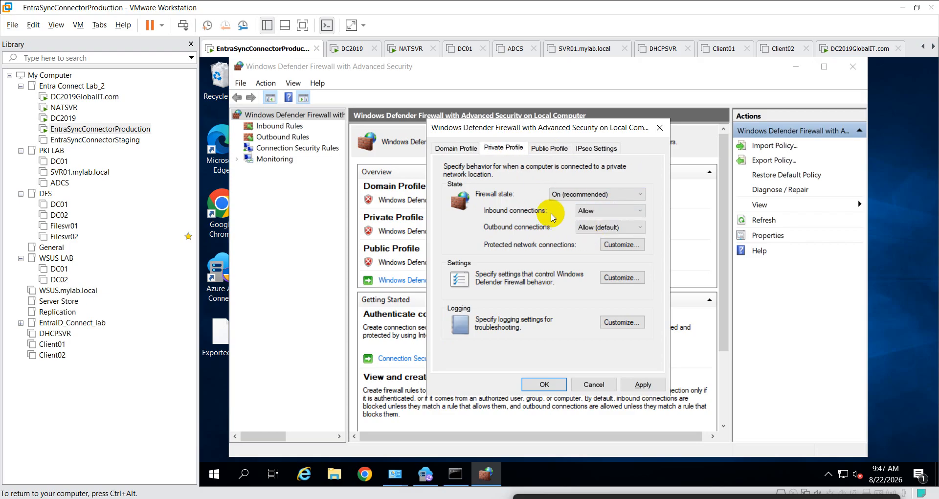
pyautogui.click(471, 154)
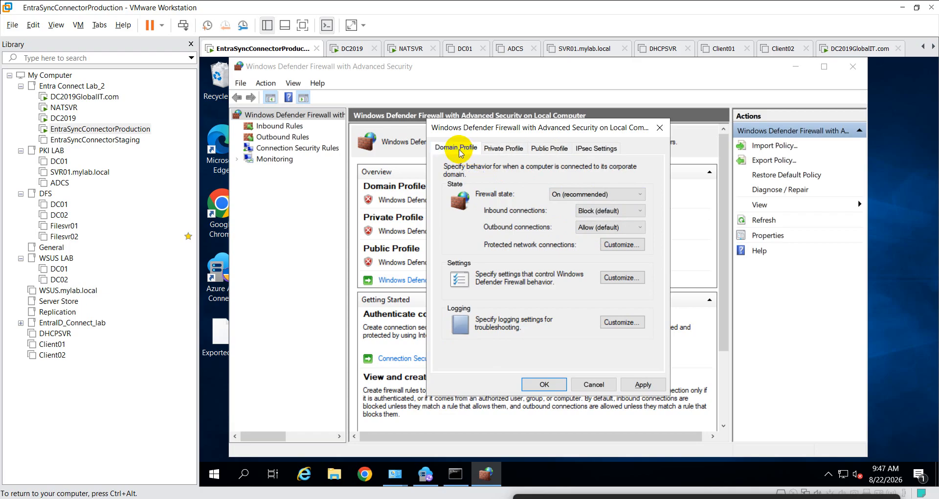
pyautogui.click(606, 219)
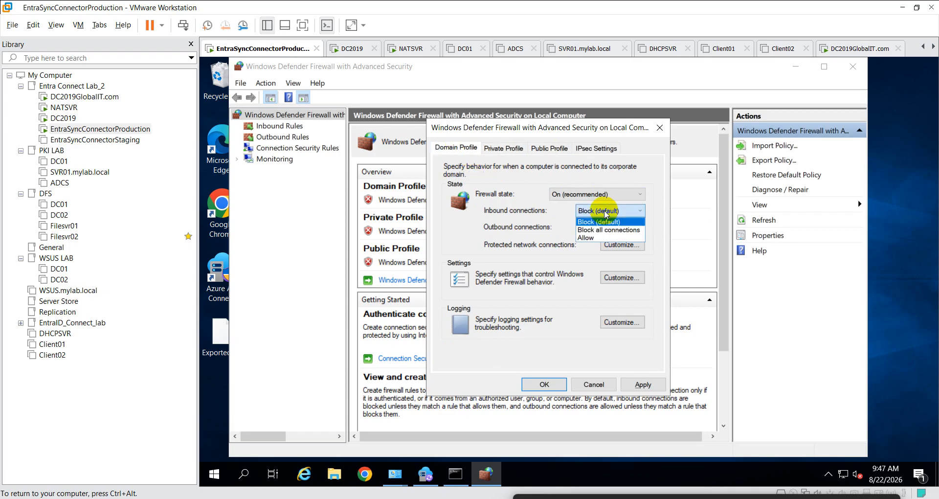
pyautogui.click(592, 238)
pyautogui.click(641, 383)
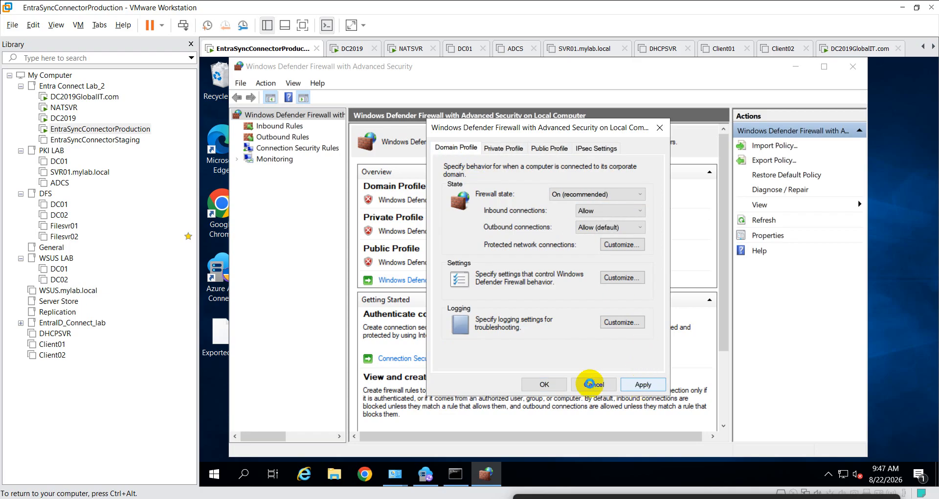
pyautogui.click(548, 385)
# - Set the firewall state to Off for all three profiles, apply, and close the firewall windows
pyautogui.rightClick(313, 116)
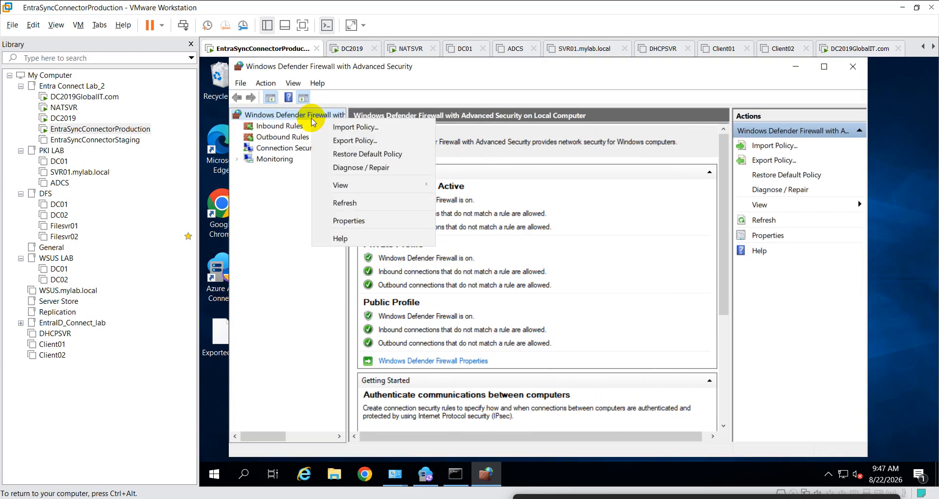
pyautogui.click(361, 223)
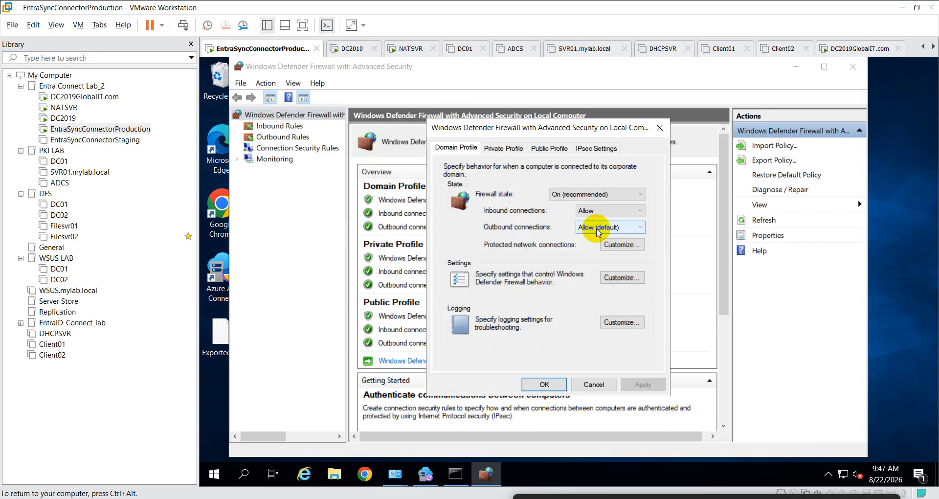
pyautogui.click(593, 194)
pyautogui.click(558, 213)
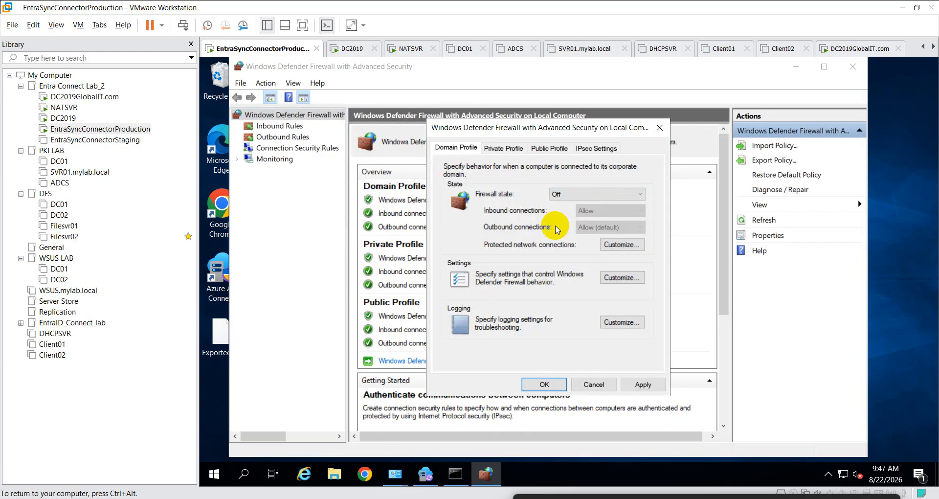
pyautogui.click(493, 149)
pyautogui.click(562, 194)
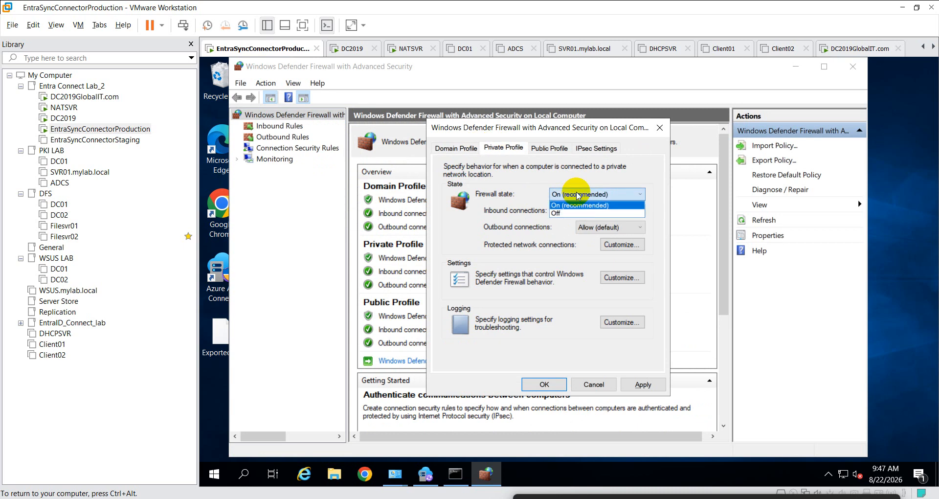
pyautogui.click(566, 209)
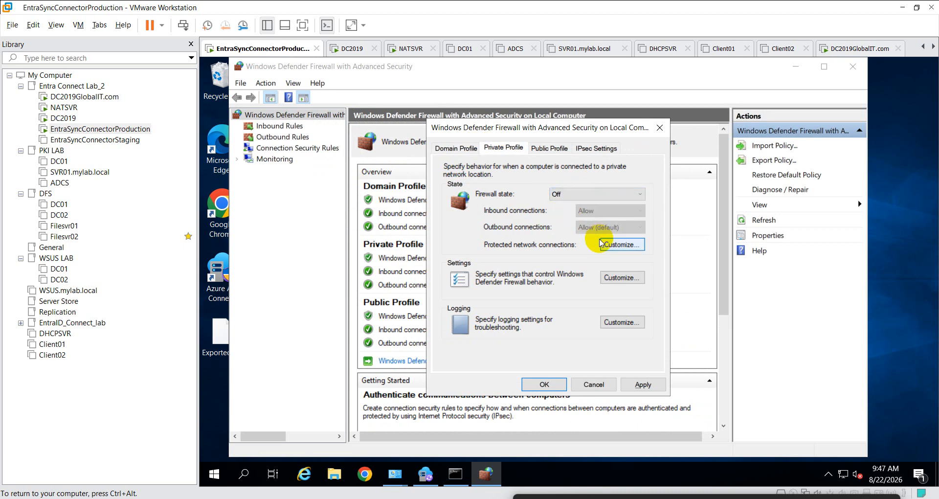
pyautogui.click(543, 148)
pyautogui.click(575, 194)
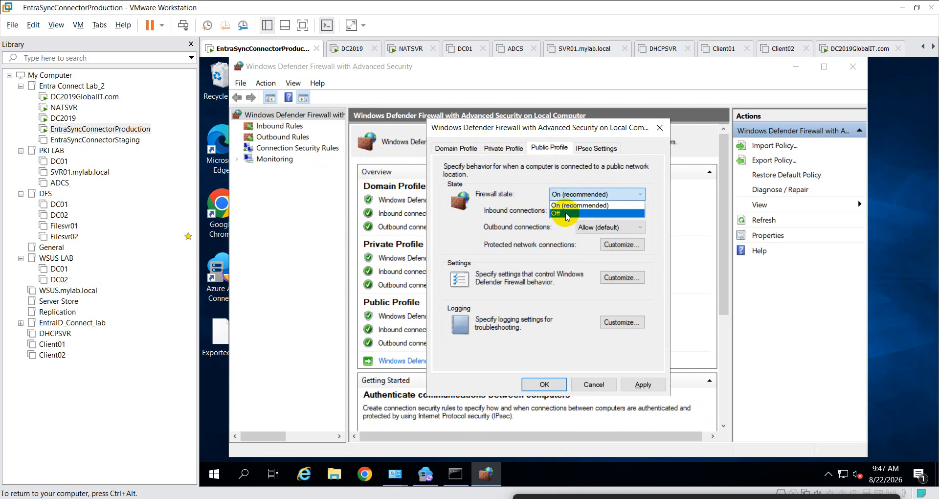
pyautogui.click(566, 210)
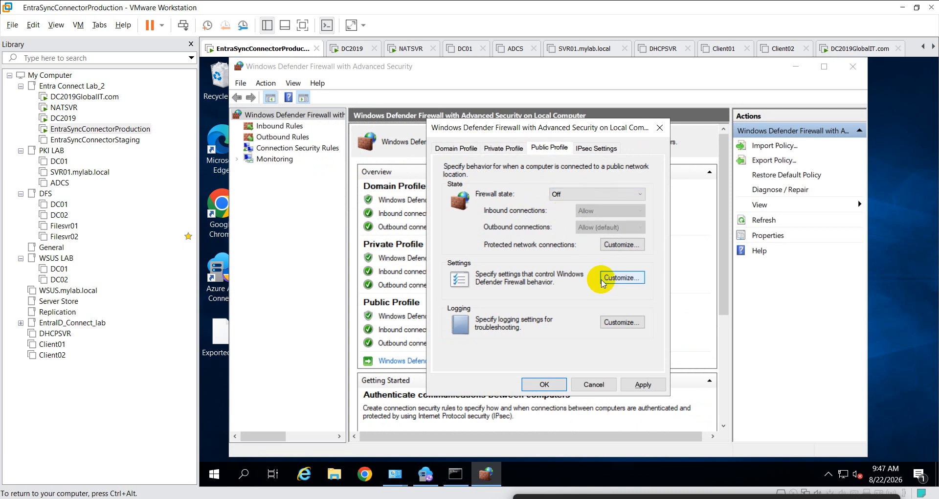
pyautogui.click(642, 384)
pyautogui.click(565, 386)
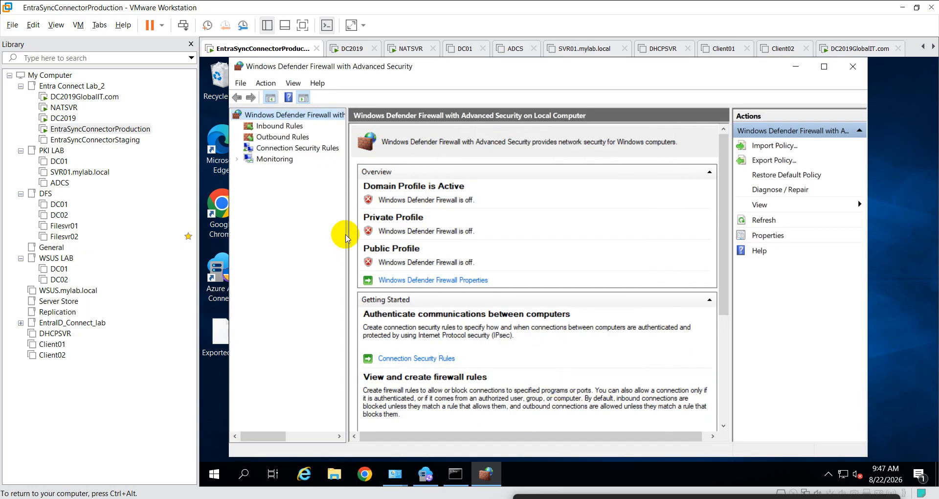
pyautogui.click(853, 66)
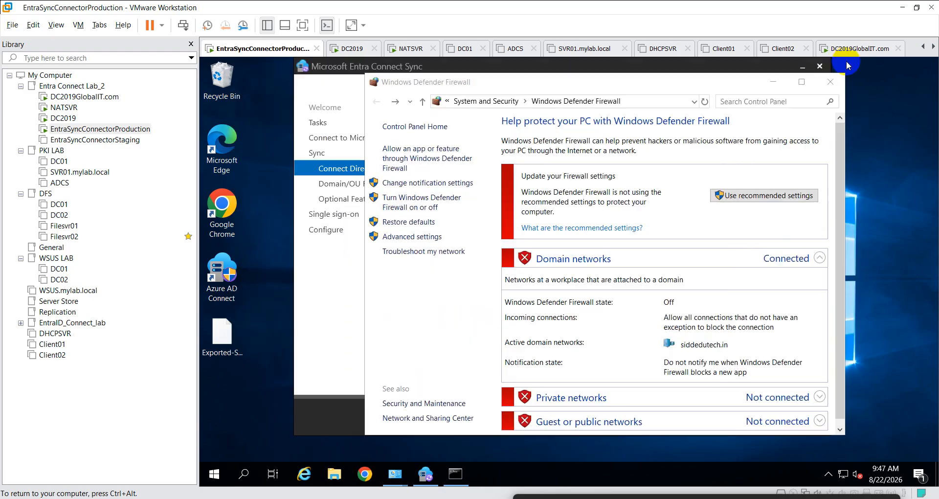
pyautogui.click(831, 82)
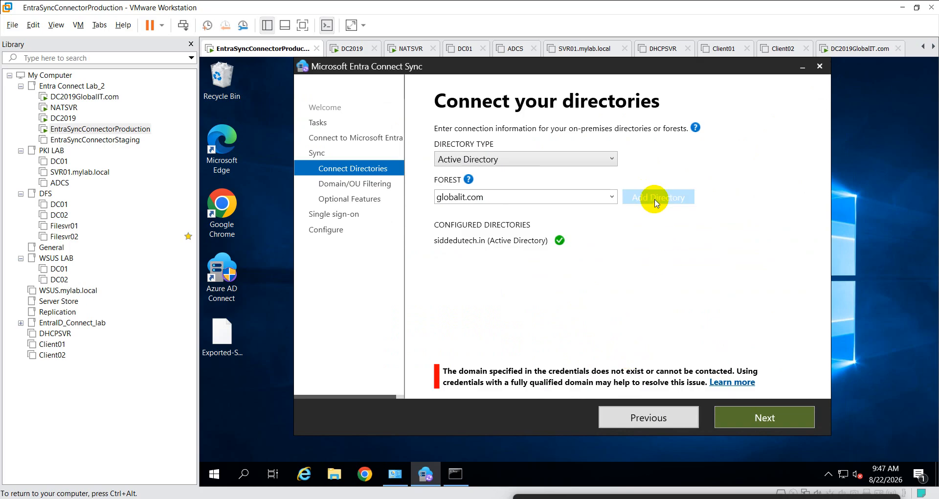
# - Try adding globalit.com with the existing account's password
pyautogui.click(606, 201)
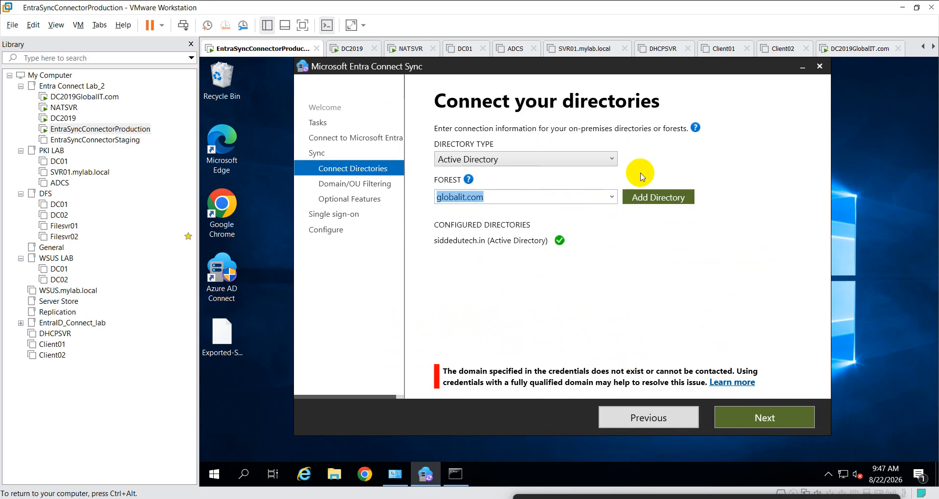
pyautogui.click(655, 201)
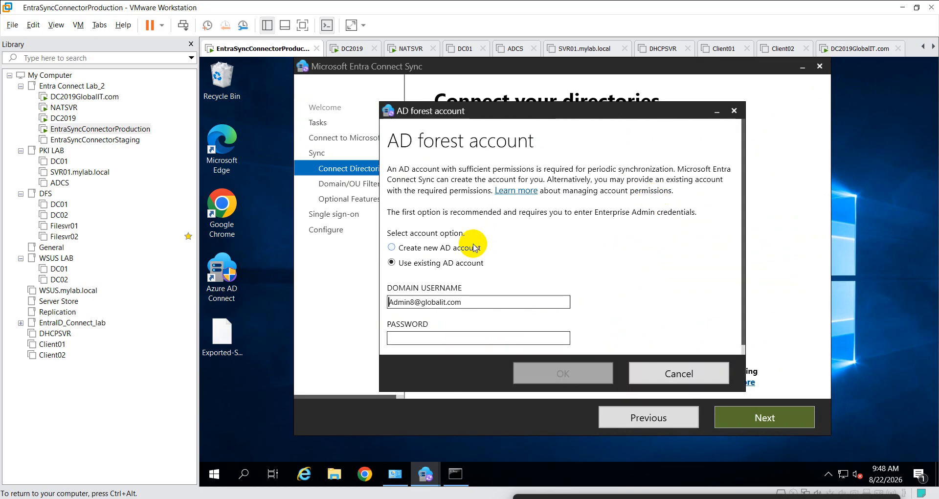
pyautogui.click(439, 336)
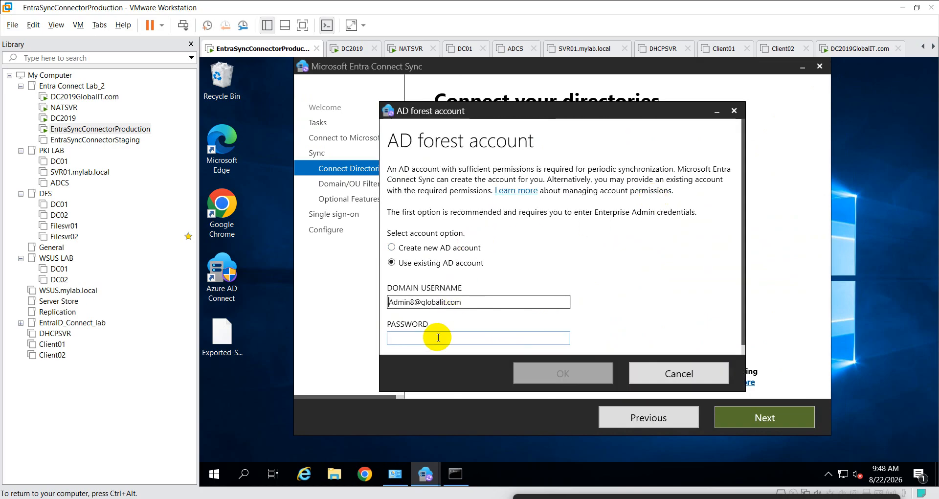
pyautogui.write('••')
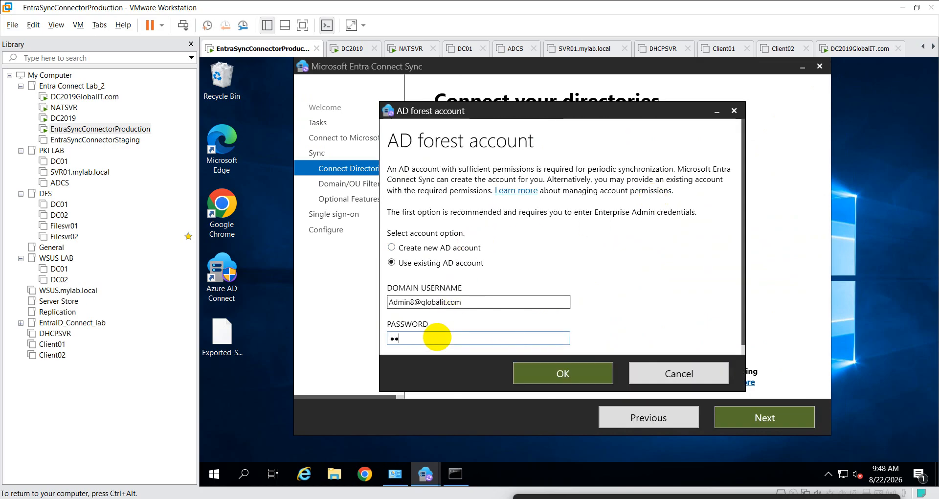
pyautogui.write('••••')
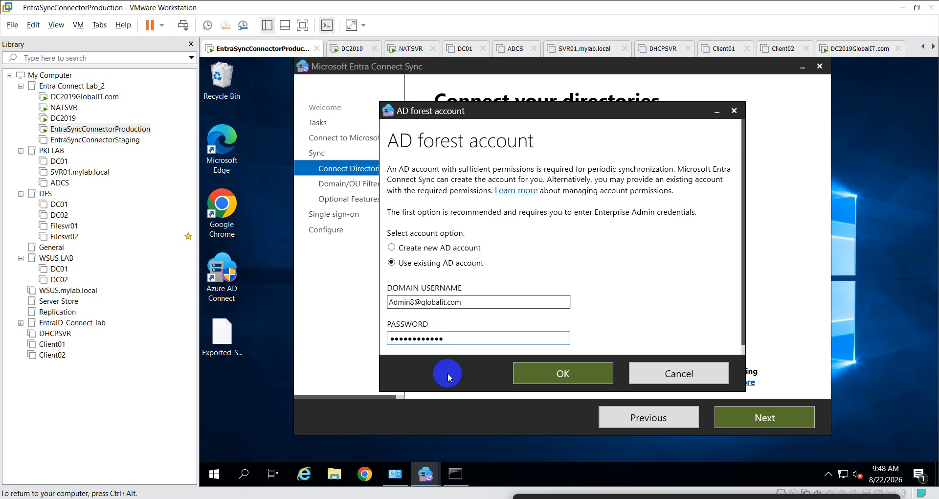
pyautogui.click(541, 374)
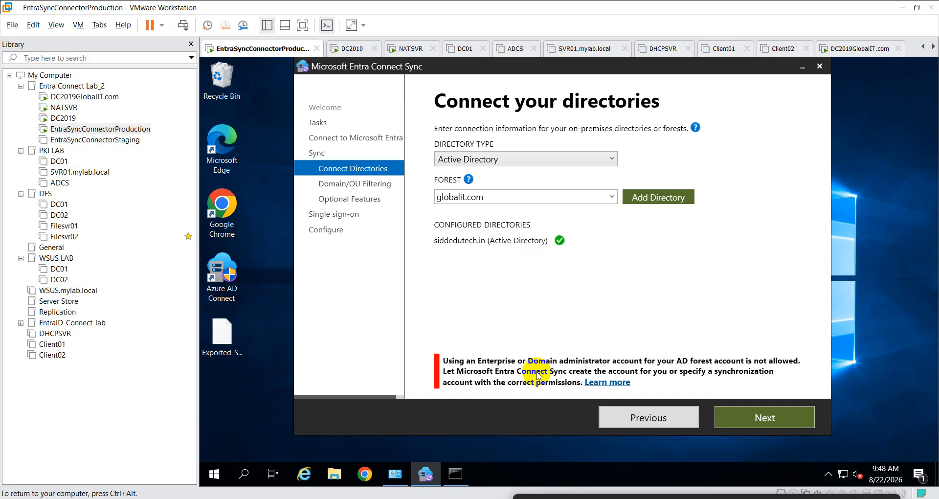
# - Retry globalit.com choosing Create new AD account with the enterprise admin password
pyautogui.click(651, 198)
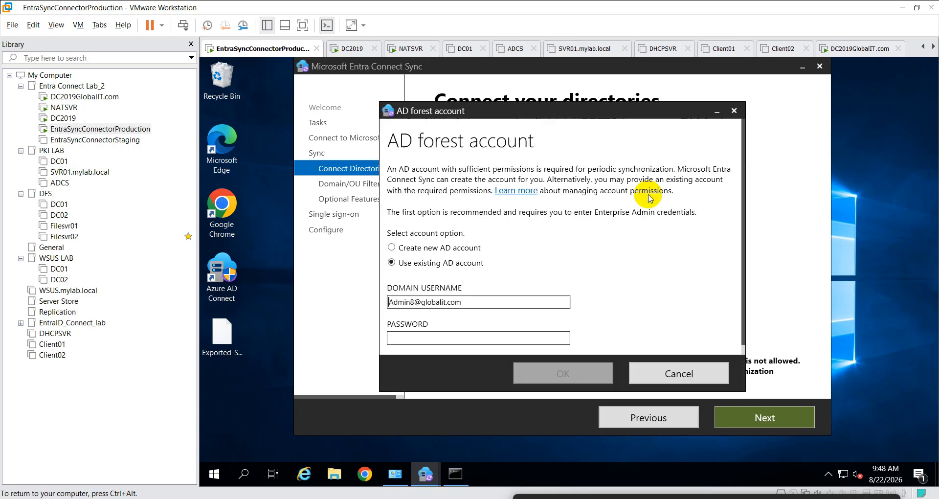
pyautogui.click(406, 247)
pyautogui.click(422, 335)
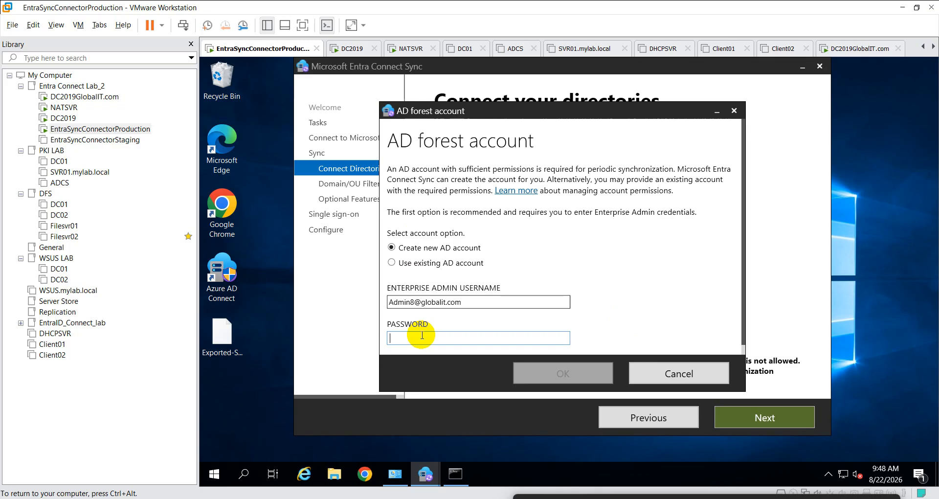
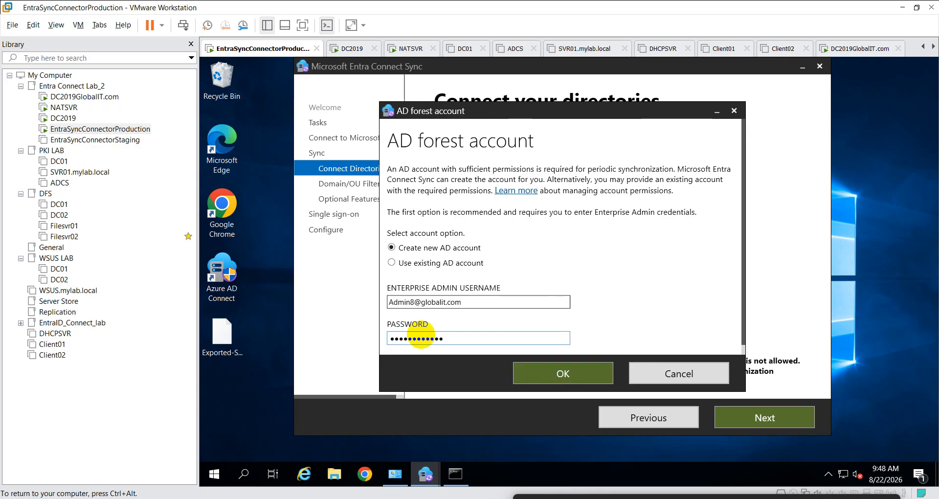
pyautogui.click(537, 378)
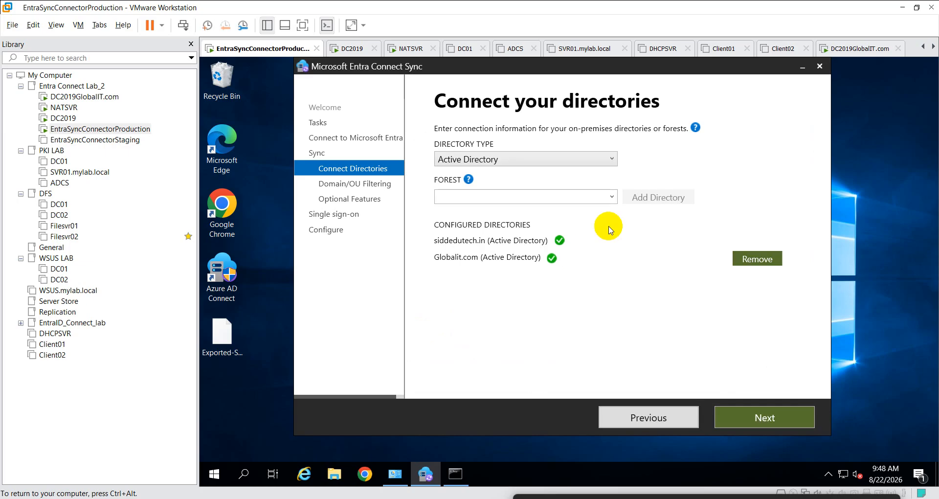
# - Move past sign-in, refresh the UPN check, continue without matching UPN suffixes, and go Next
pyautogui.click(611, 195)
pyautogui.click(643, 241)
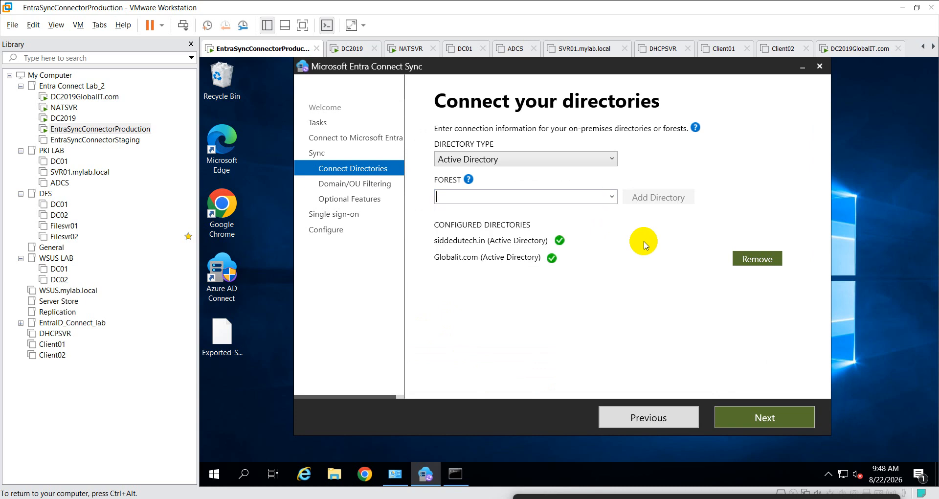
pyautogui.click(761, 417)
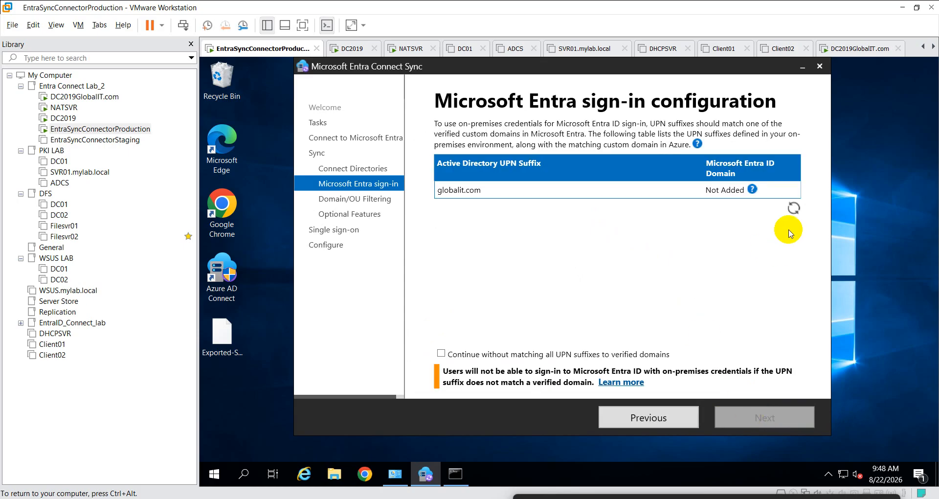
pyautogui.click(793, 208)
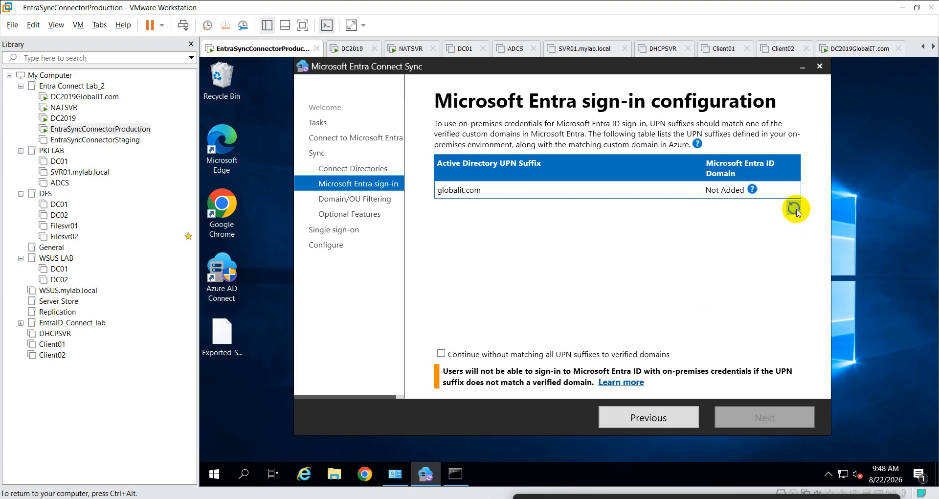
pyautogui.click(793, 209)
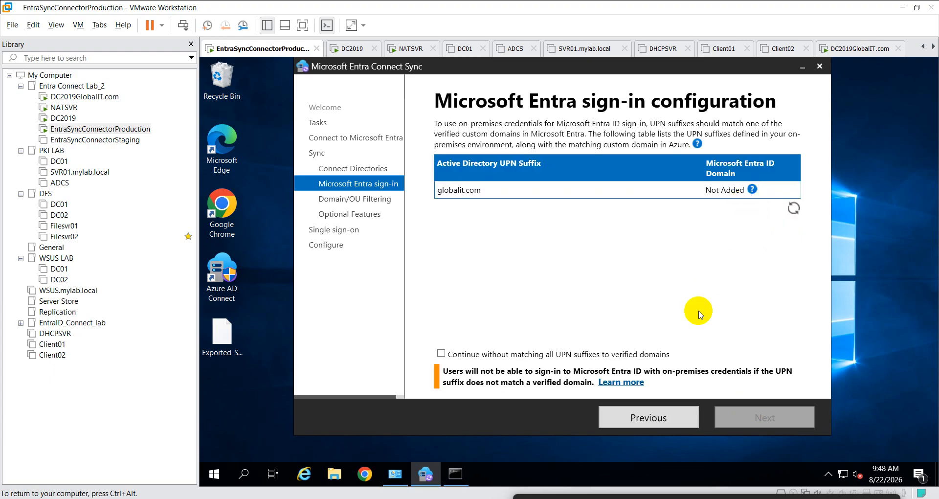
pyautogui.click(442, 353)
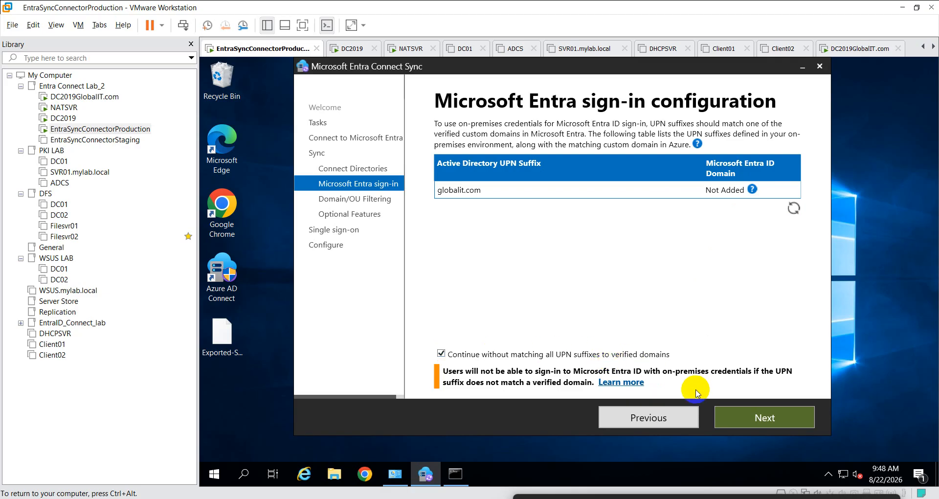
pyautogui.click(739, 411)
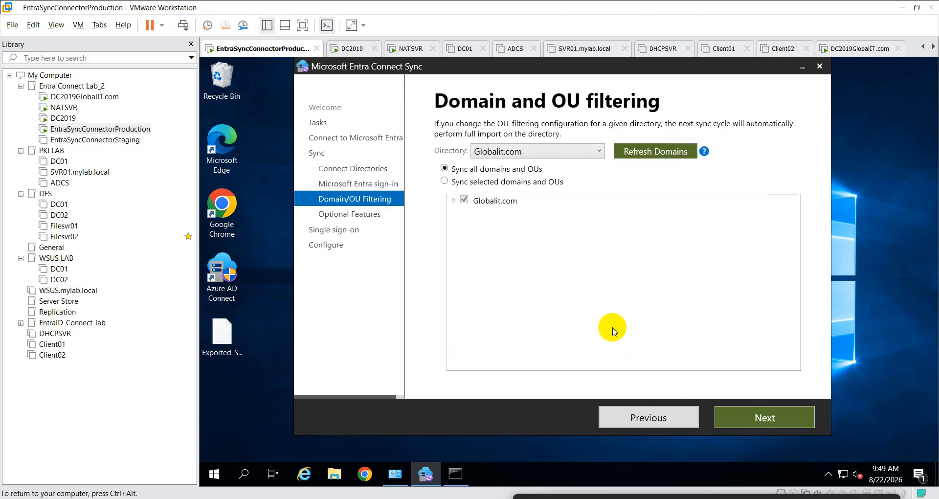
# - Open the directory list, briefly check the Google Meet call, then return to the virtual machine
pyautogui.click(599, 153)
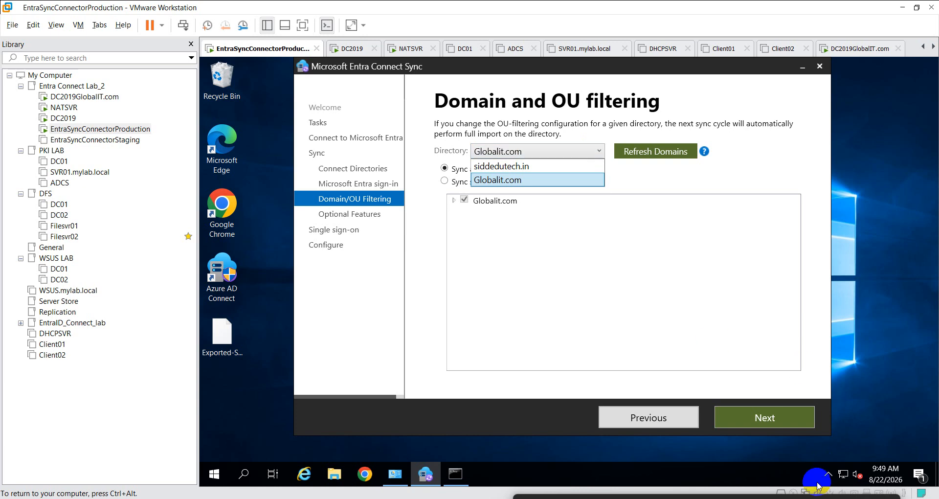
pyautogui.click(748, 450)
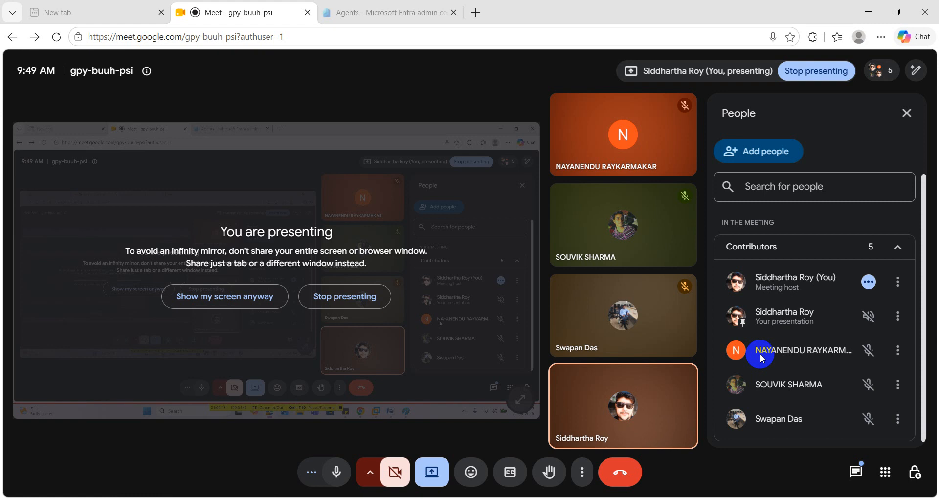
pyautogui.click(868, 13)
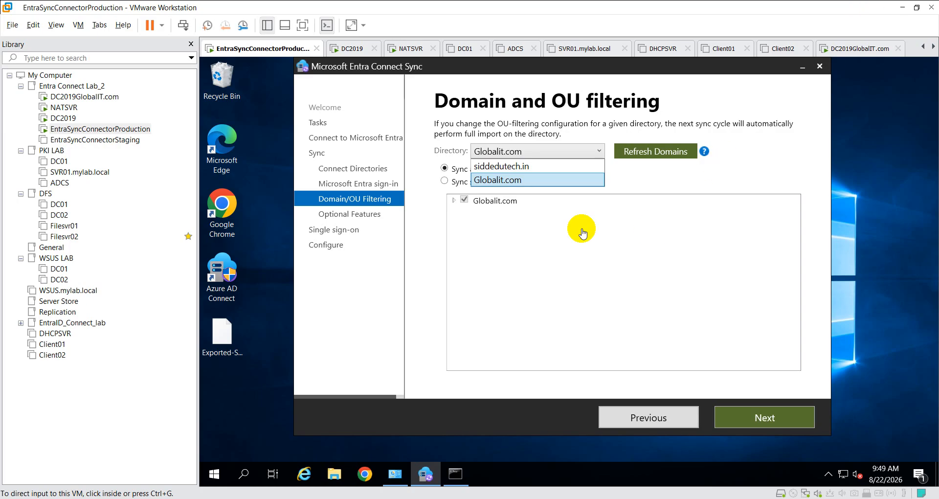
# - Switch the directory to siddedutech.in and back to Globalit.com, refresh domains, and continue to Optional features
pyautogui.click(508, 167)
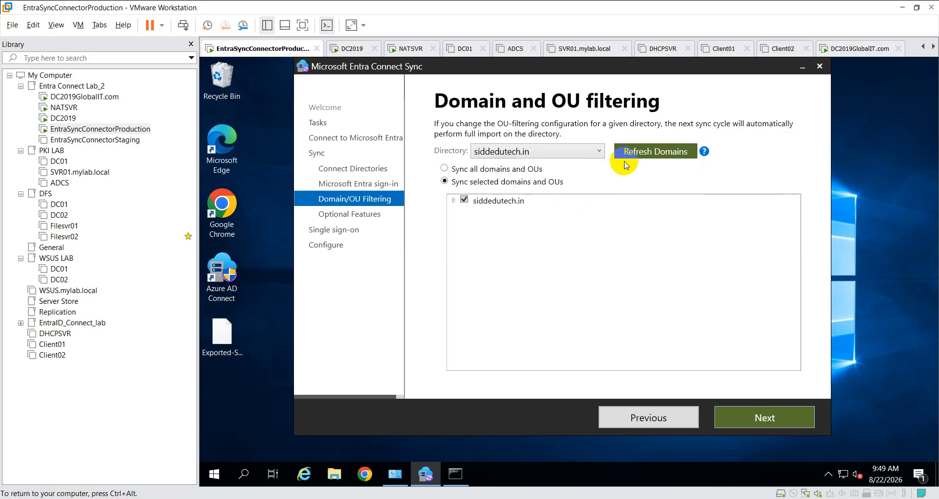
pyautogui.click(535, 151)
pyautogui.click(515, 179)
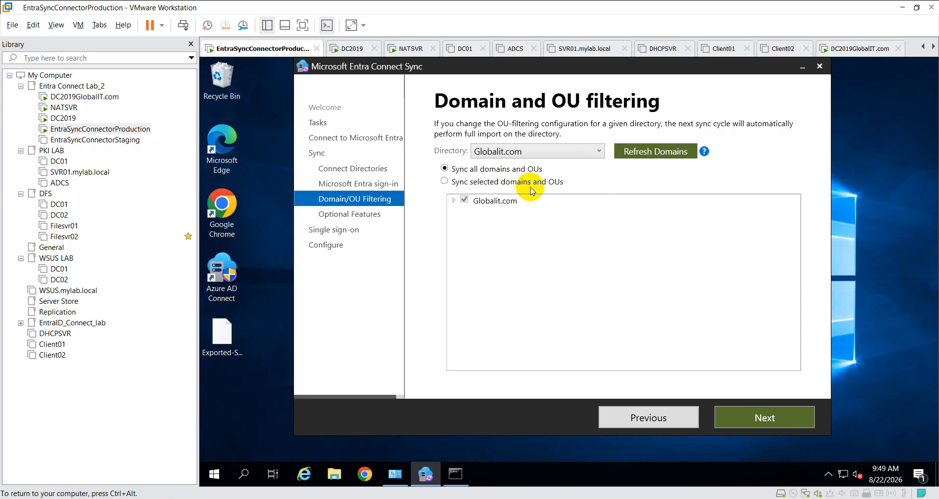
pyautogui.click(652, 152)
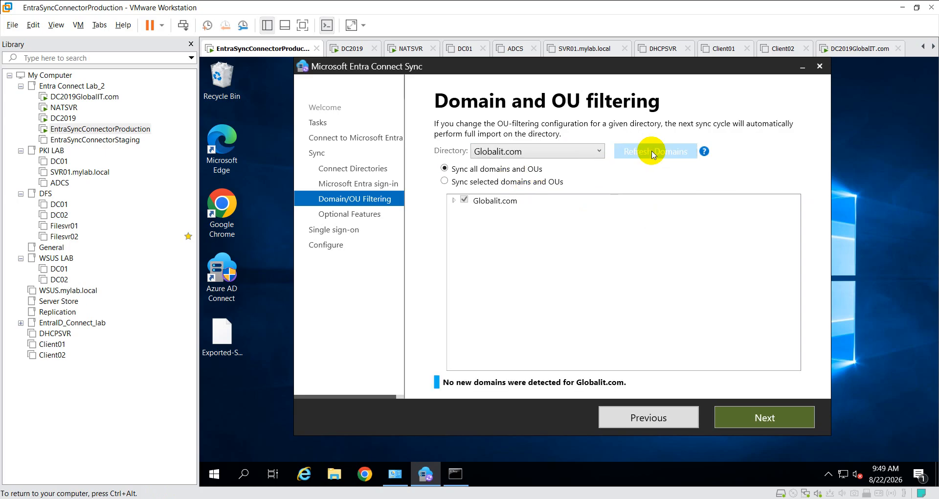
pyautogui.click(577, 151)
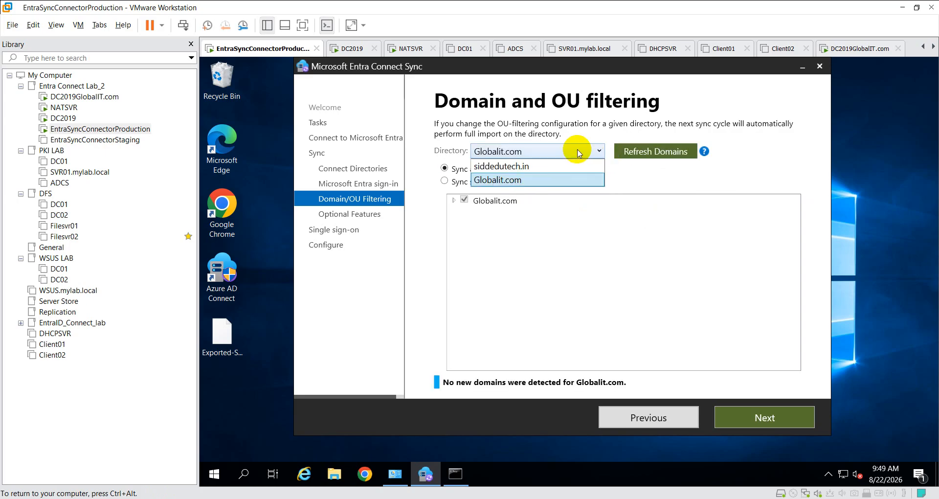
pyautogui.click(745, 418)
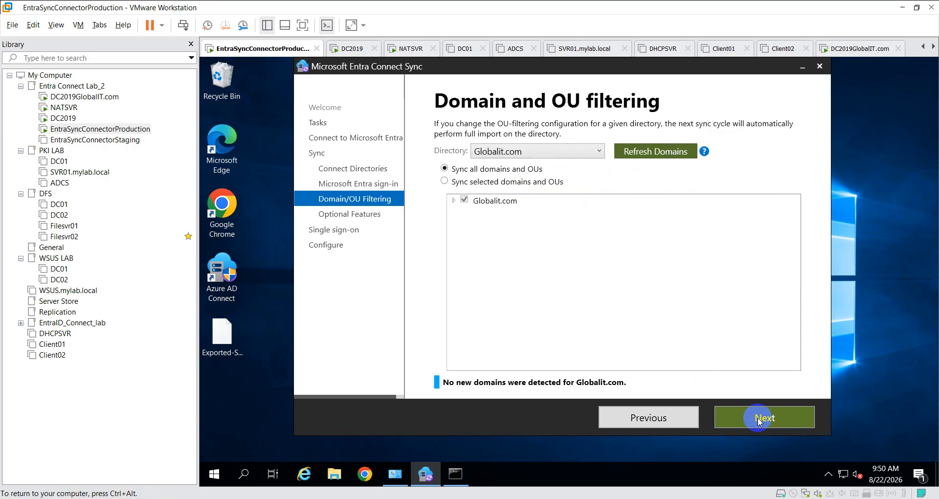
pyautogui.click(765, 420)
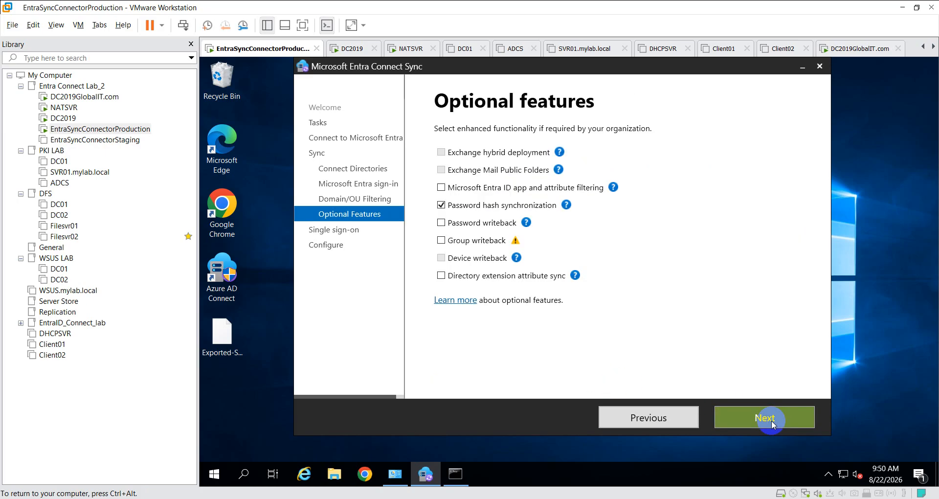
# - Revisit Optional features with only Password hash synchronization checked, then advance to Enable single sign-on
pyautogui.click(771, 421)
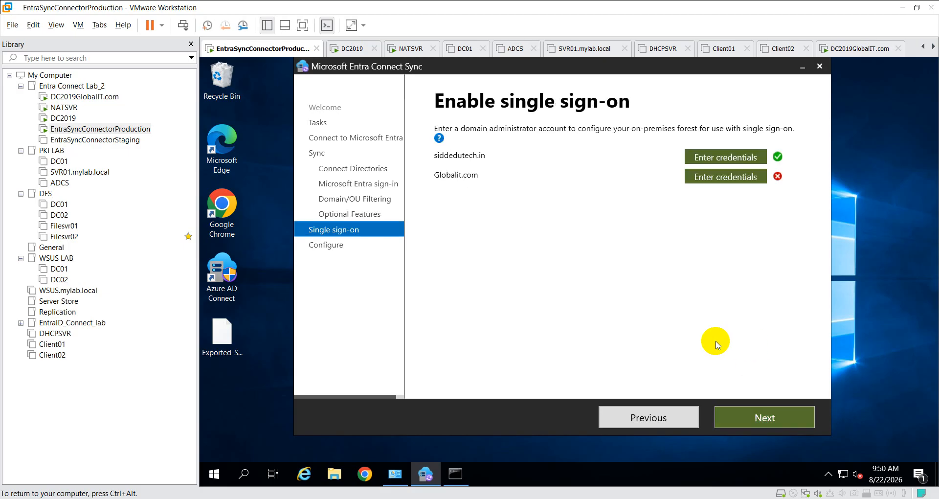
pyautogui.click(652, 416)
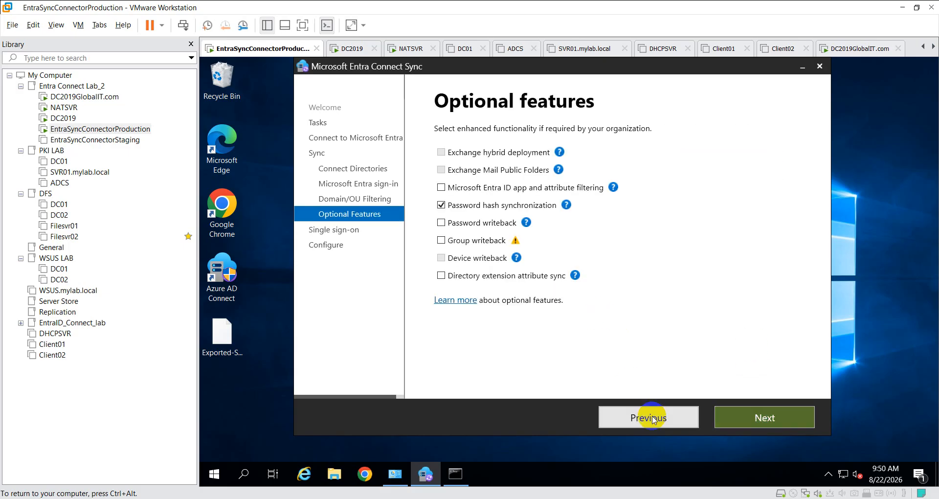
pyautogui.moveTo(515, 220)
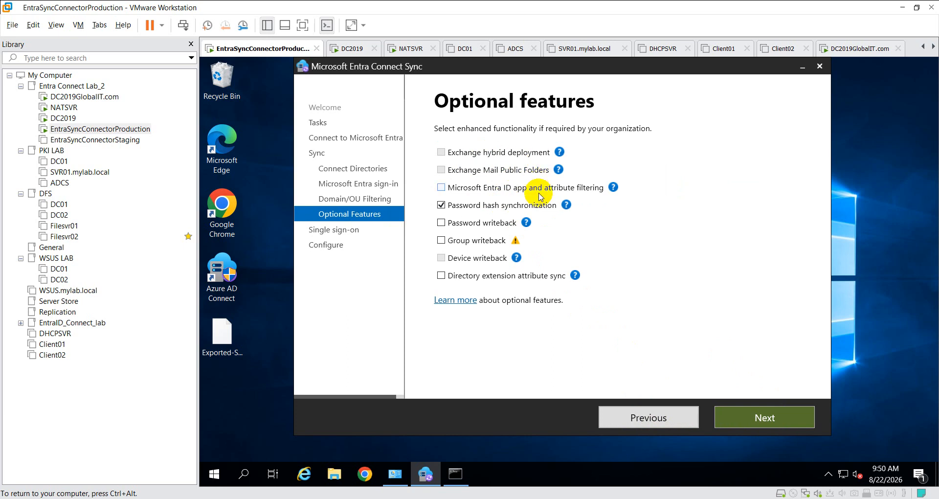
pyautogui.moveTo(529, 246)
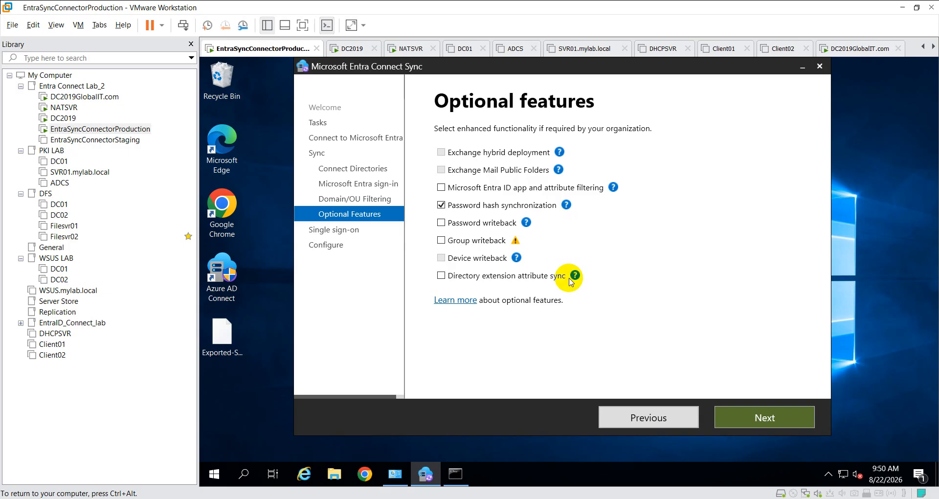
pyautogui.click(737, 418)
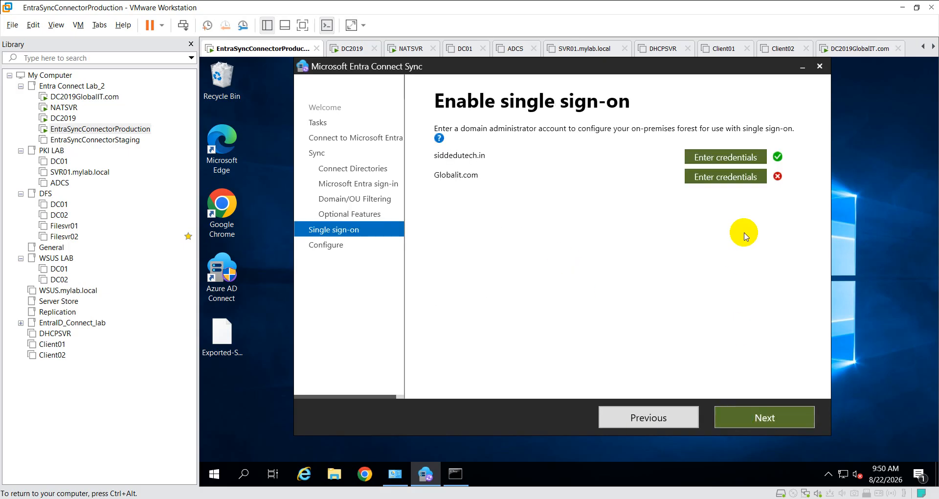
# - Enter the Globalit.com domain admin user name and password for single sign-on, then continue to Ready to configure
pyautogui.click(735, 181)
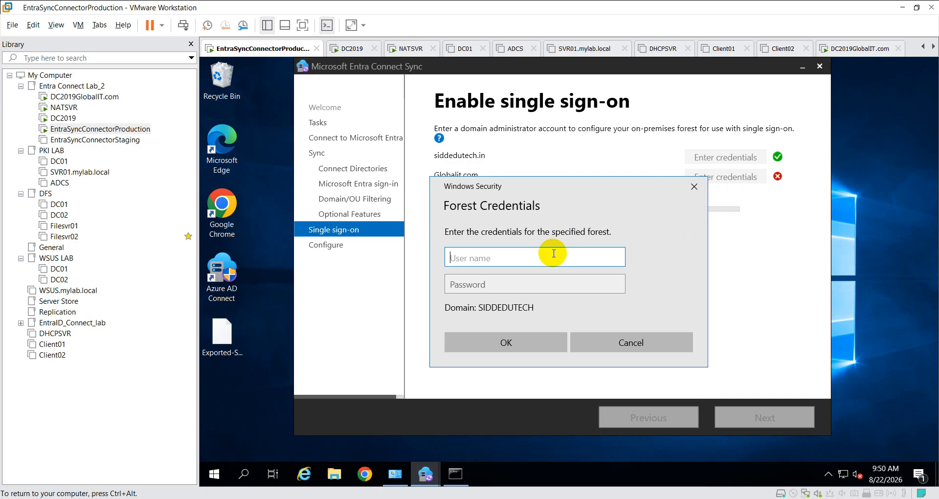
pyautogui.write('globalit.com')
pyautogui.write('\\ad')
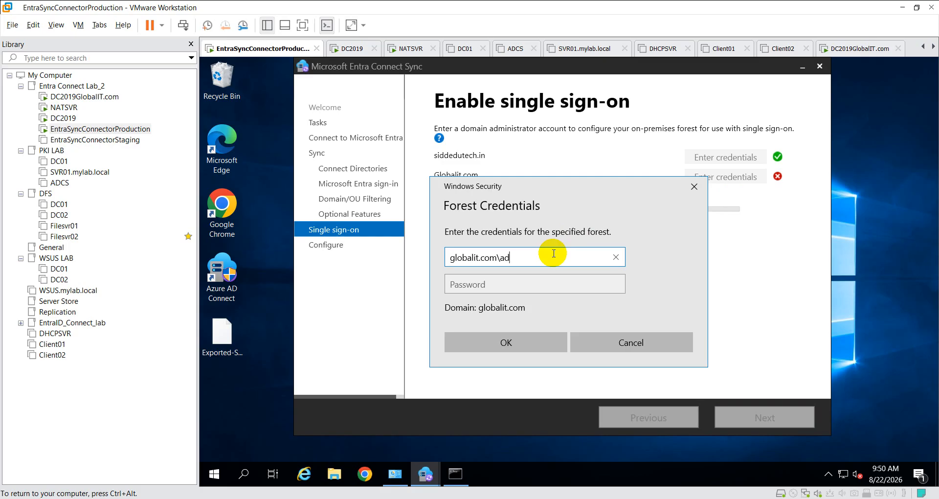
pyautogui.write('min8')
pyautogui.press('Tab')
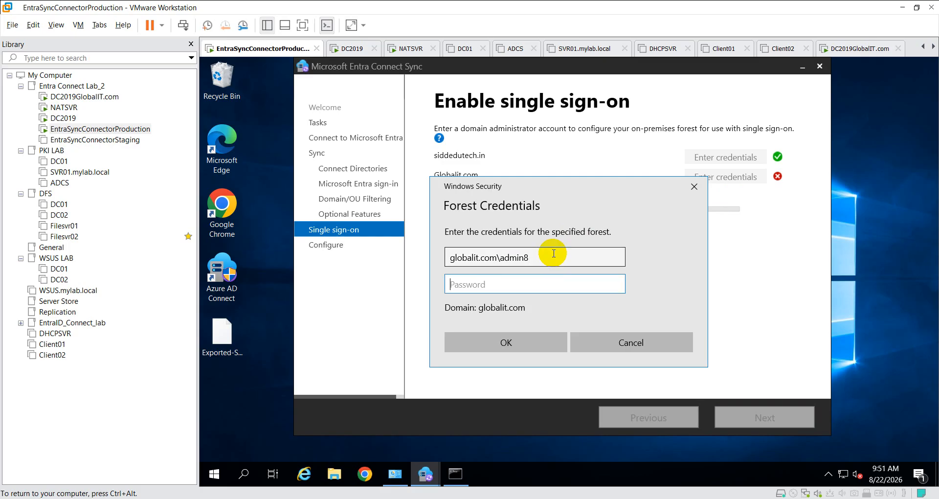
pyautogui.write('••••••••••')
pyautogui.click(543, 340)
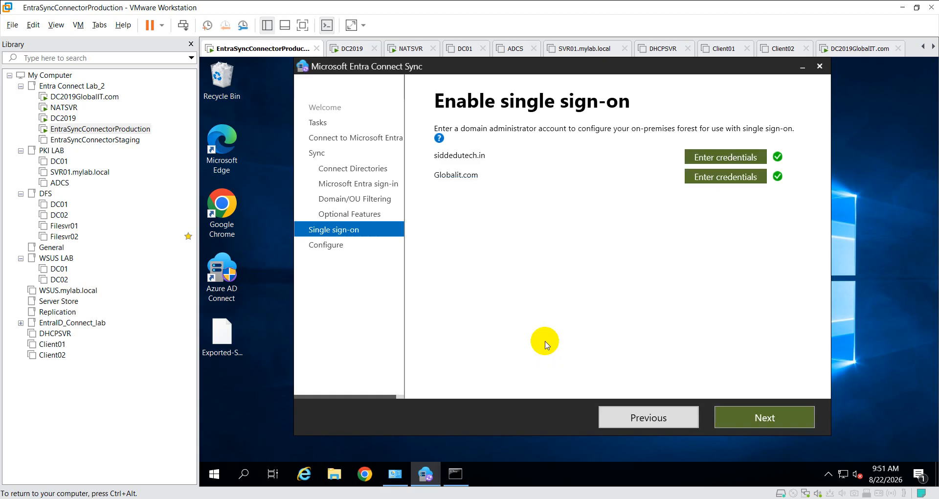
pyautogui.click(755, 421)
pyautogui.click(755, 421)
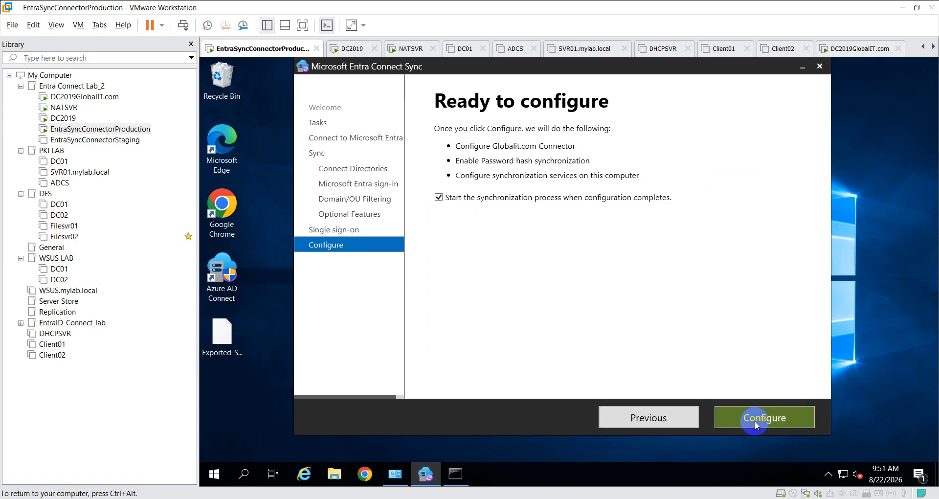
# - Run Configure until Configuration complete, exit the wizard, and return to the Google Meet window
pyautogui.click(755, 420)
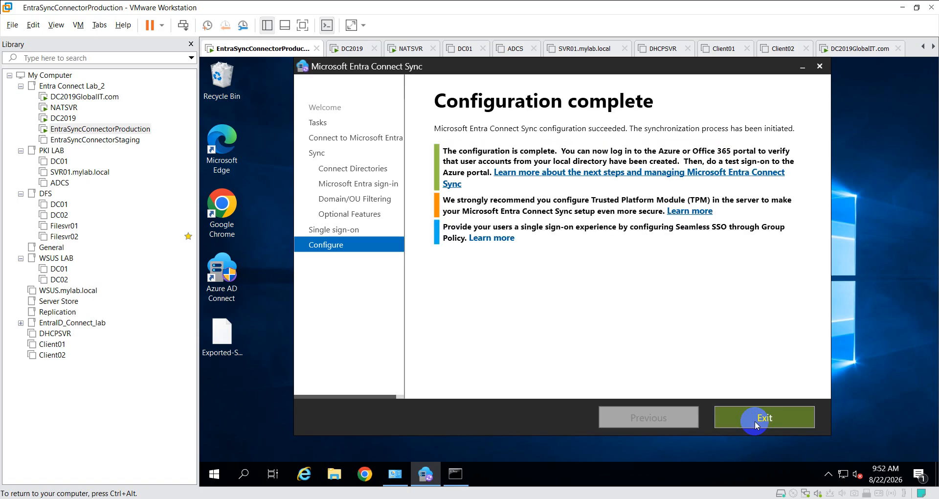
pyautogui.click(755, 420)
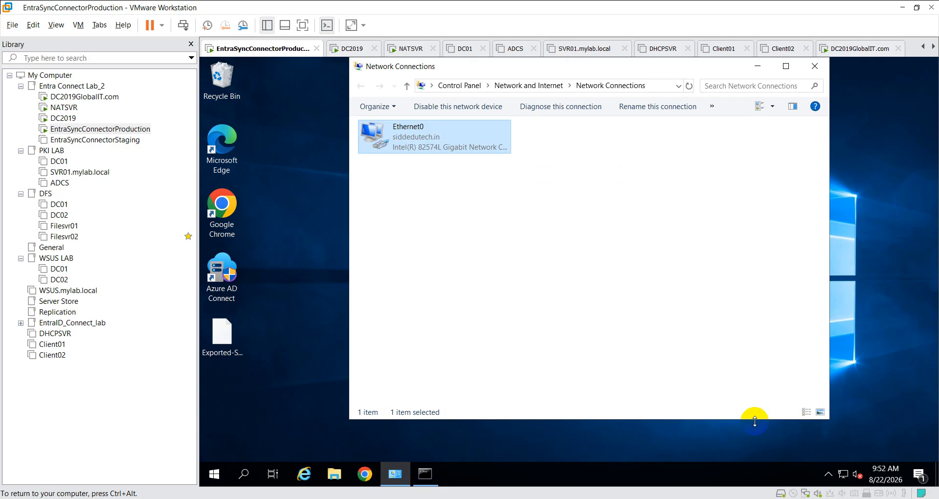
pyautogui.click(425, 485)
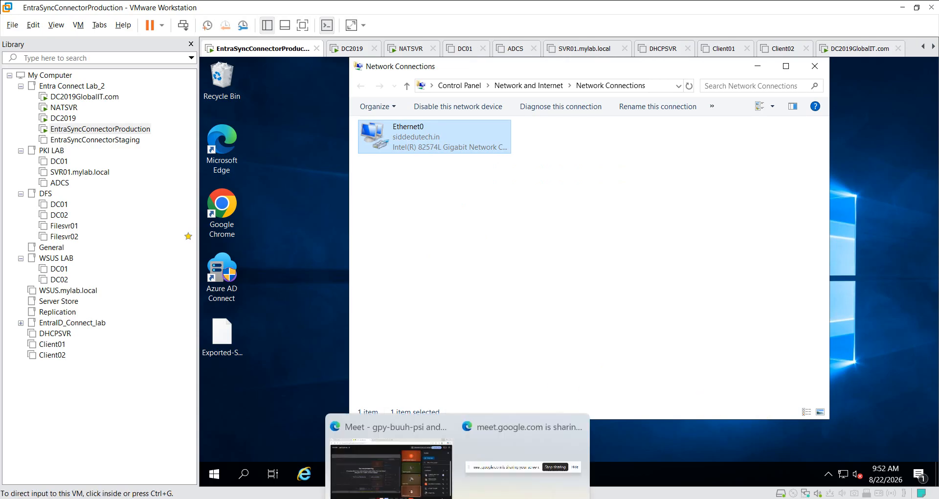
pyautogui.moveTo(457, 498)
pyautogui.click(434, 475)
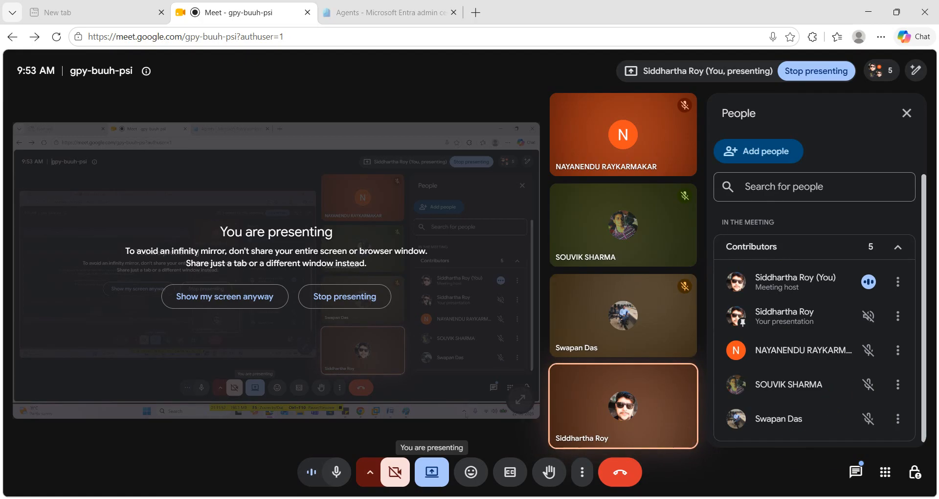
# - Show the hidden system tray icons
pyautogui.click(805, 498)
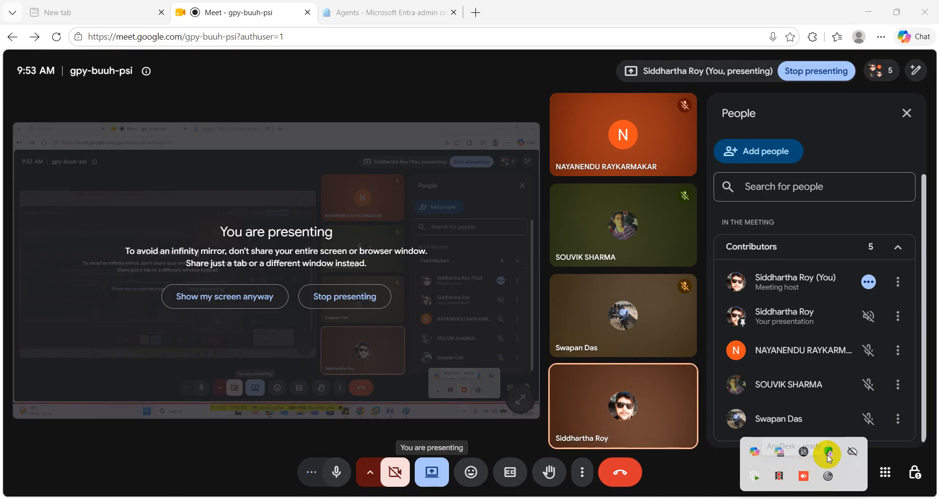